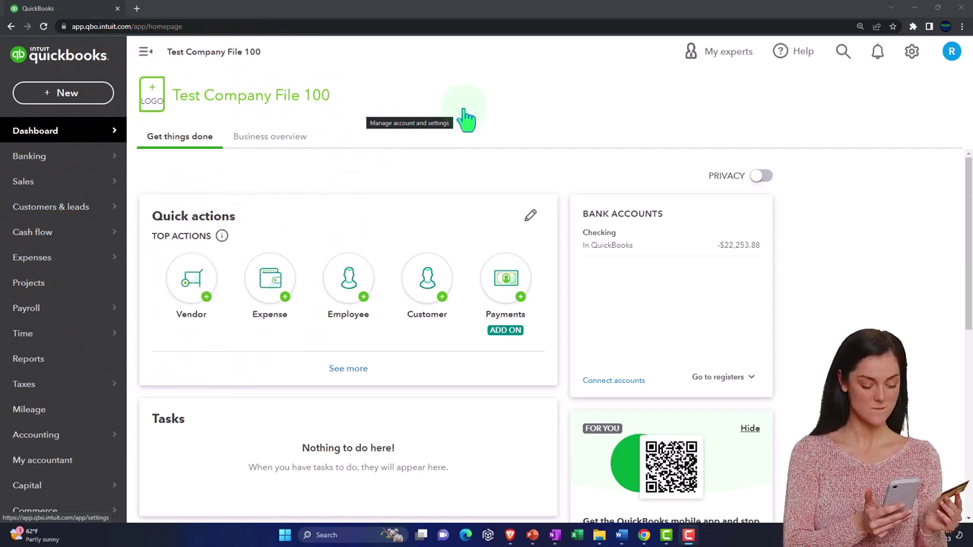
click(912, 55)
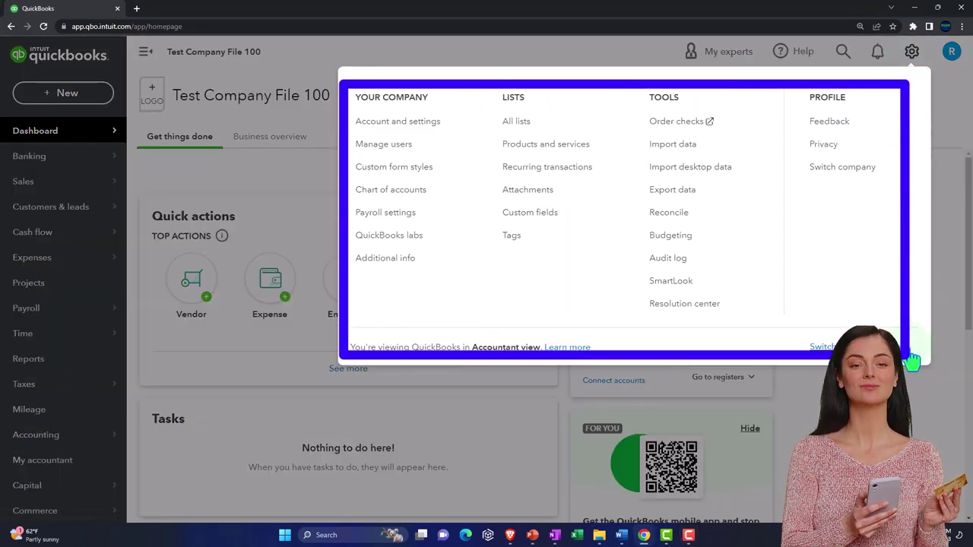
click(908, 399)
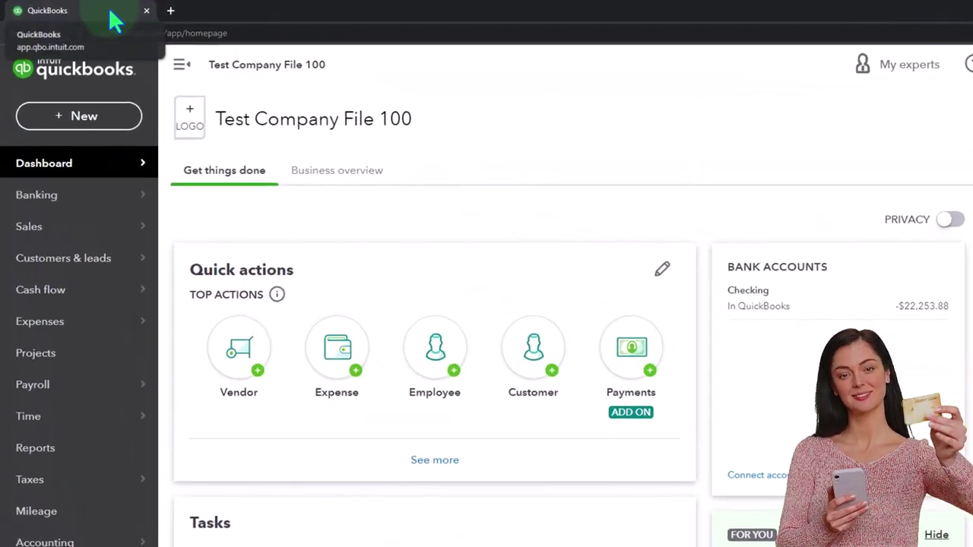
Step: Duplicate the Test Company File 100 homepage into two additional browser tabs
right_click(114, 13)
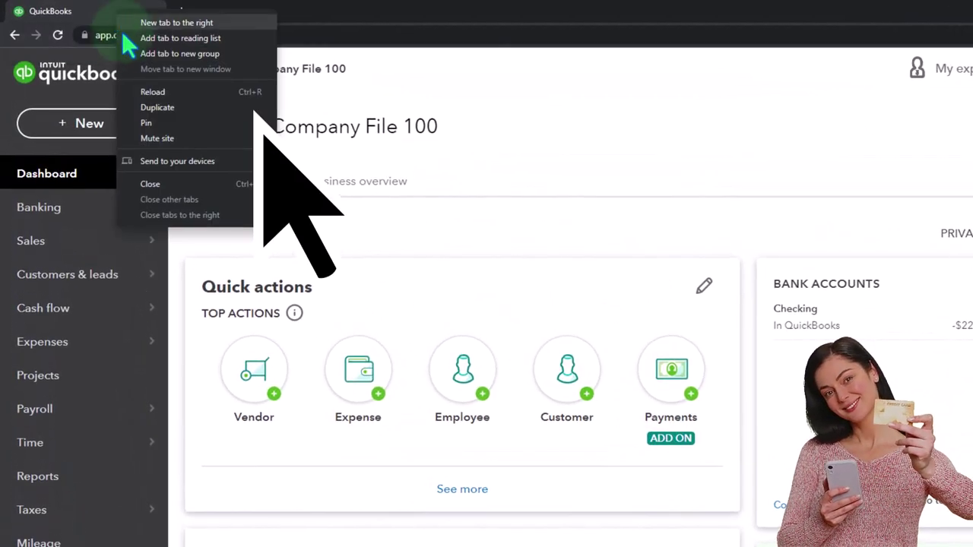
click(187, 108)
right_click(245, 15)
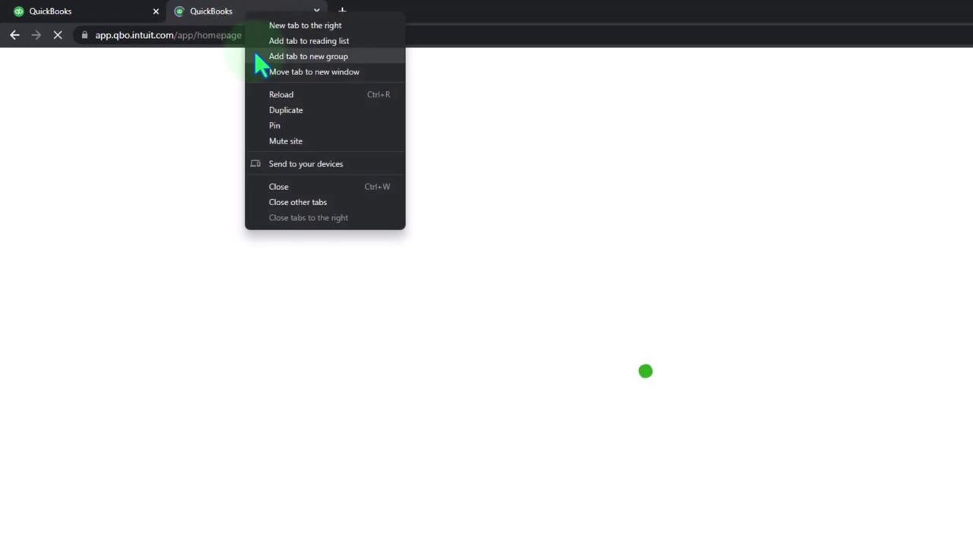
click(337, 109)
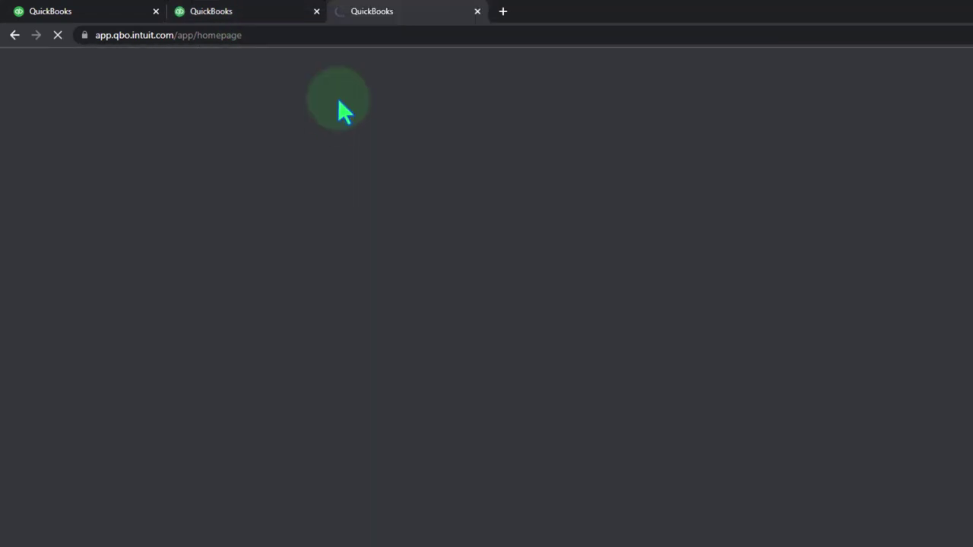
Step: Open the Balance Sheet report from the favorite reports in the second browser tab
click(255, 13)
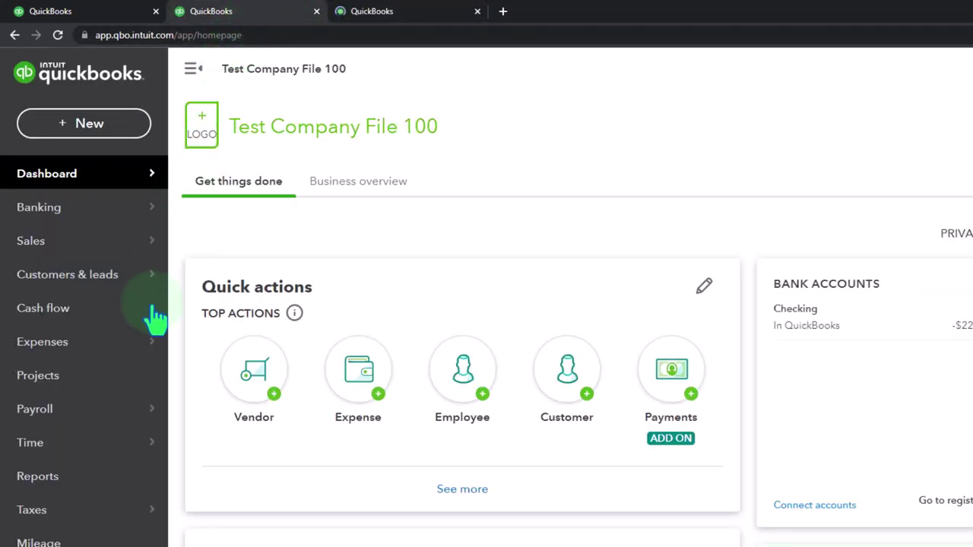
click(80, 484)
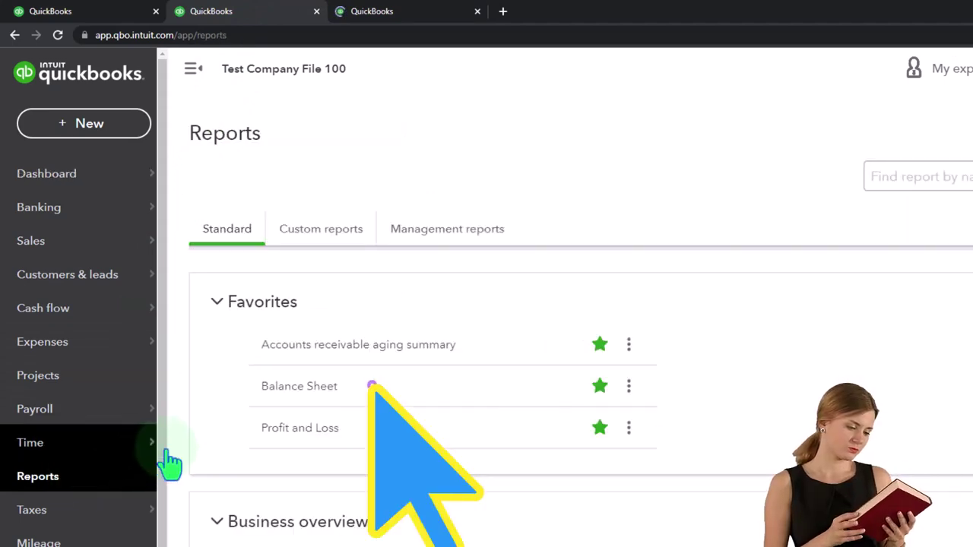
click(300, 387)
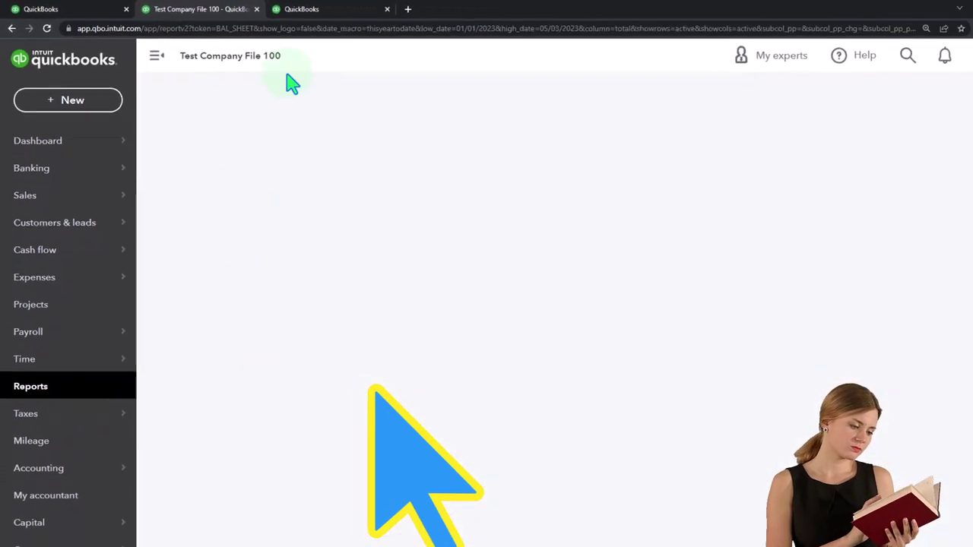
Step: Open the Profit and Loss report in the third browser tab and collapse the navigation menu
click(340, 14)
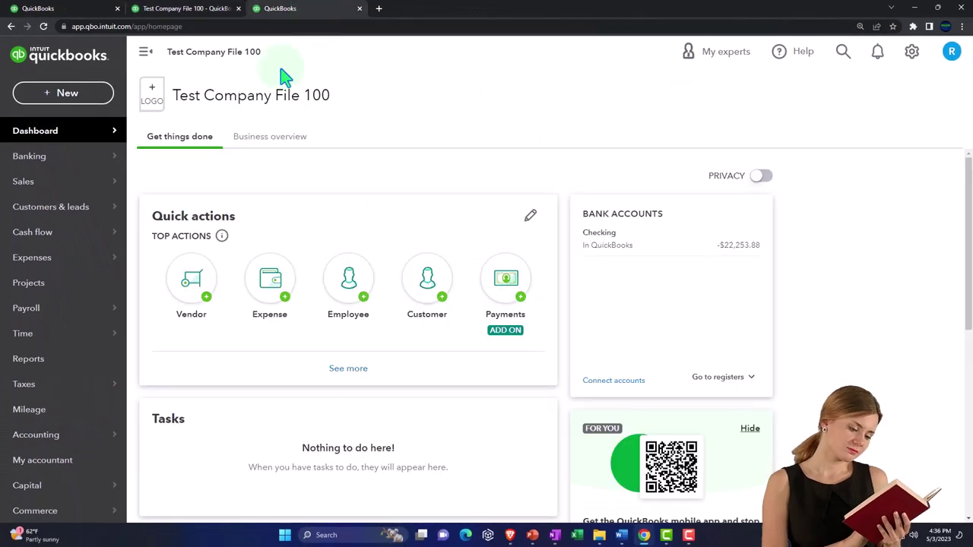
click(48, 360)
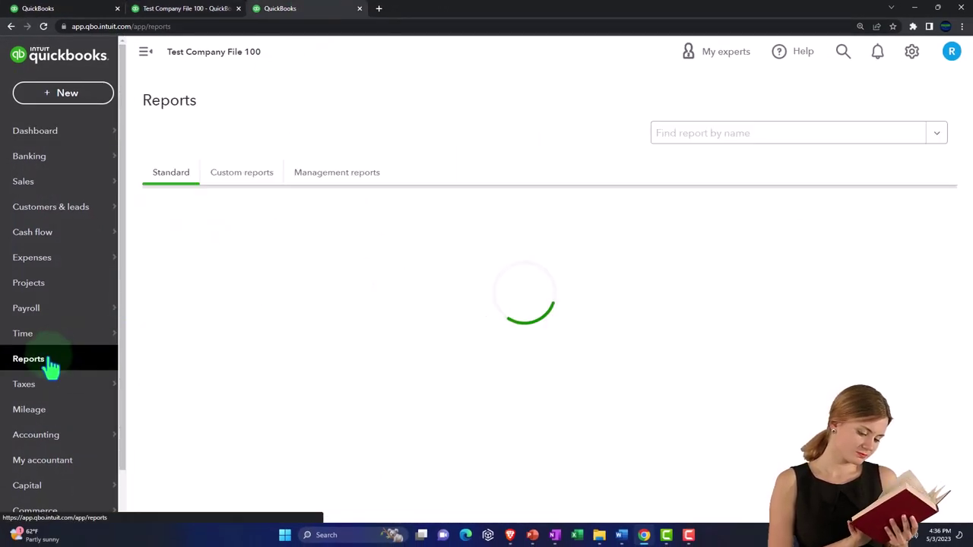
click(213, 332)
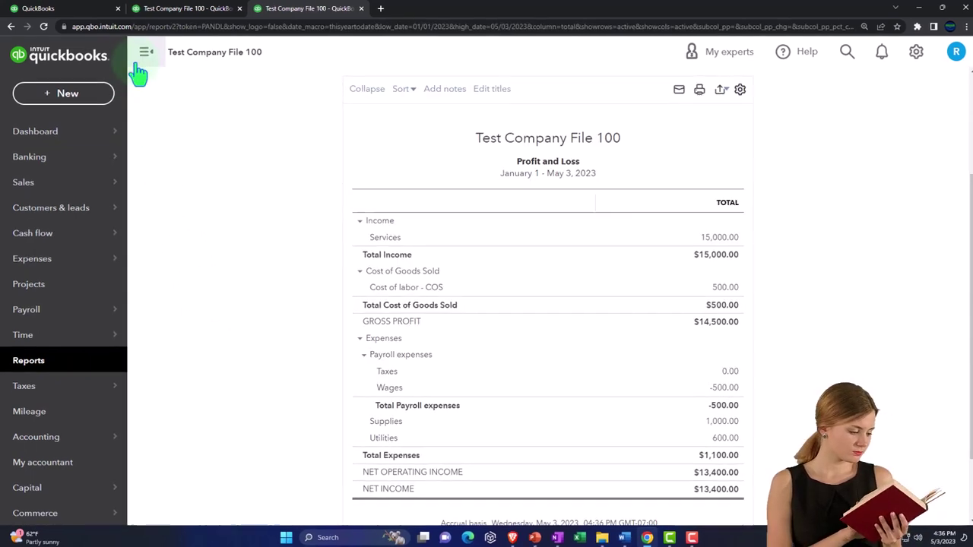
click(145, 51)
Step: Run the Profit and Loss report for the period 04/01/2023 to 04/30/2023
scroll(219, 185, up, 3)
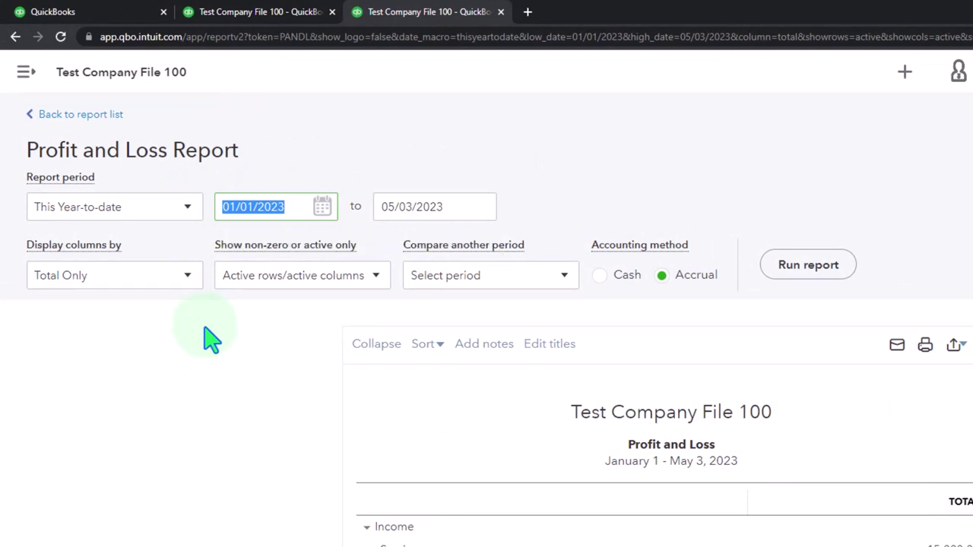
key(Tab)
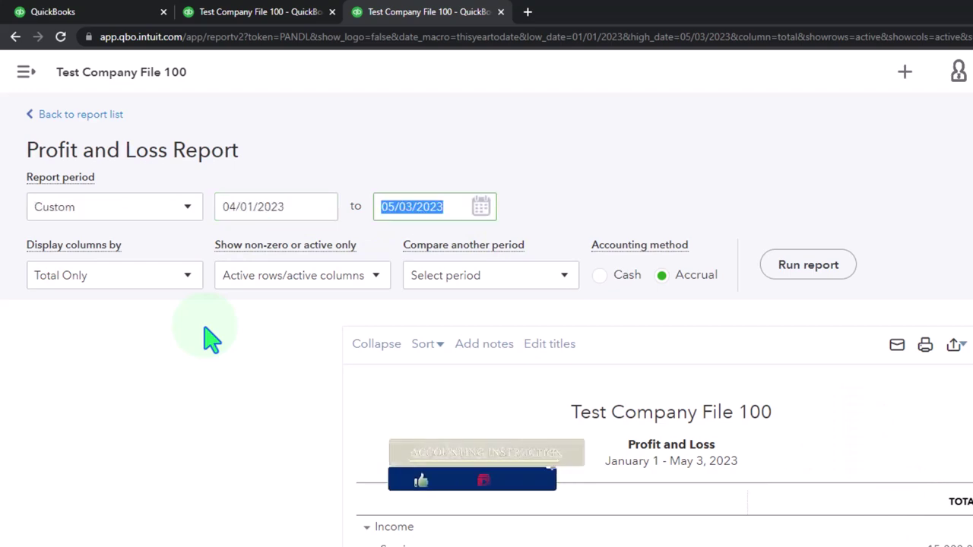
text(0)
text(4/30/2023)
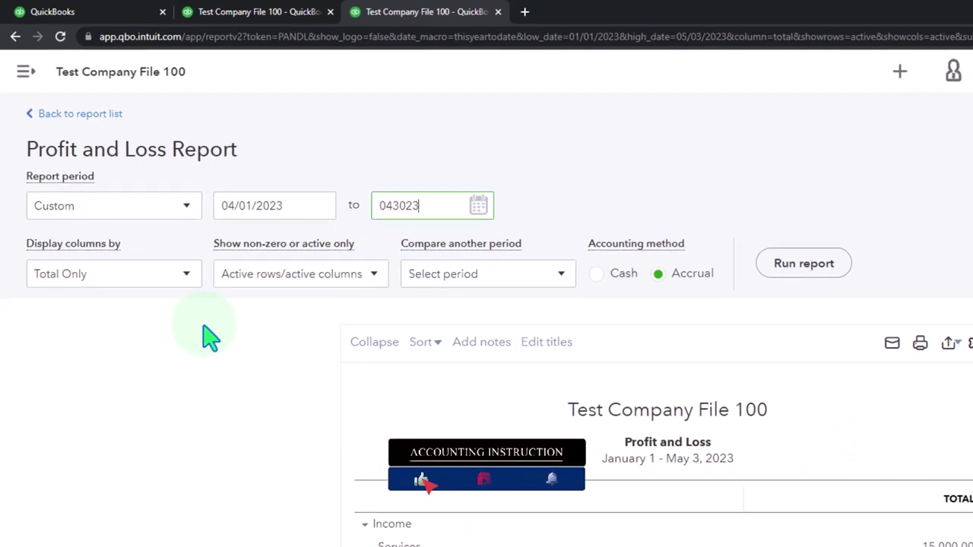
key(Tab)
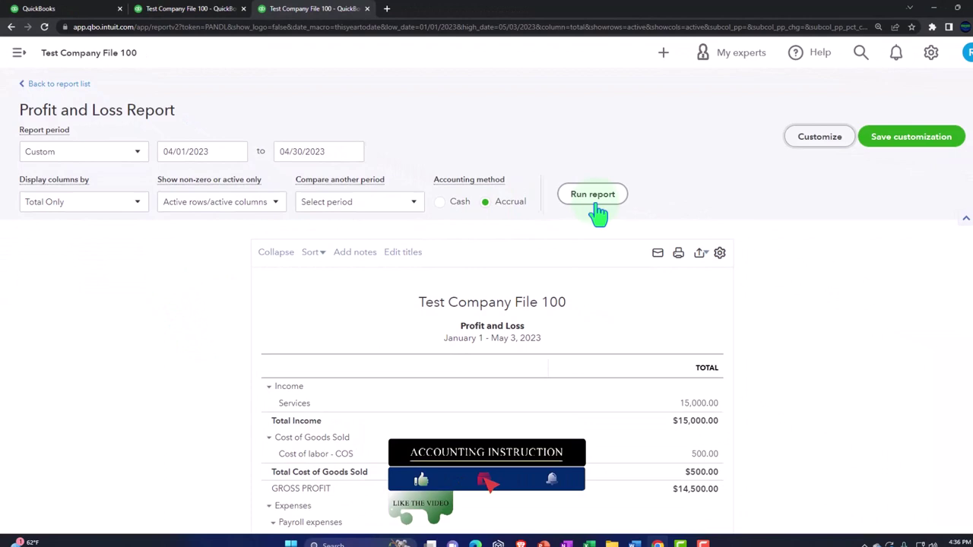
click(594, 196)
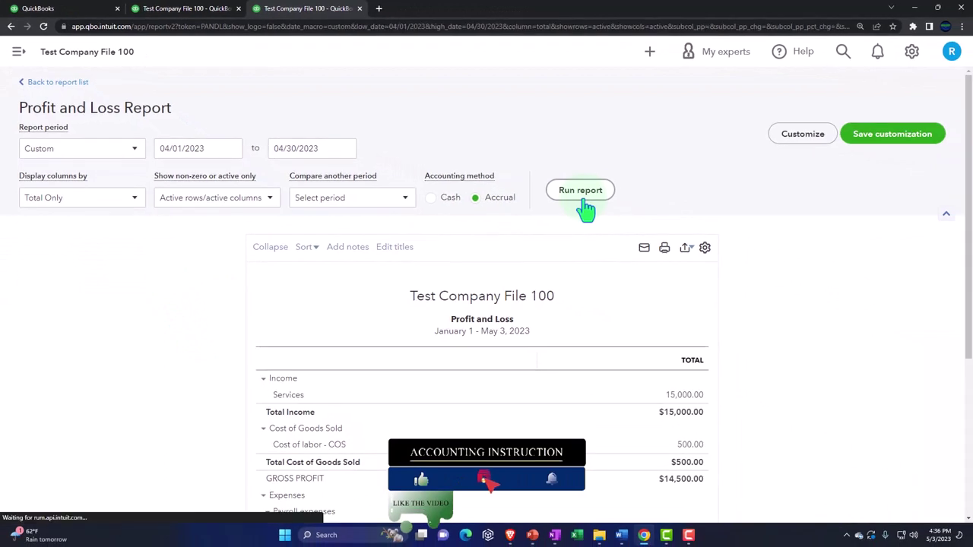
scroll(586, 210, down, 2)
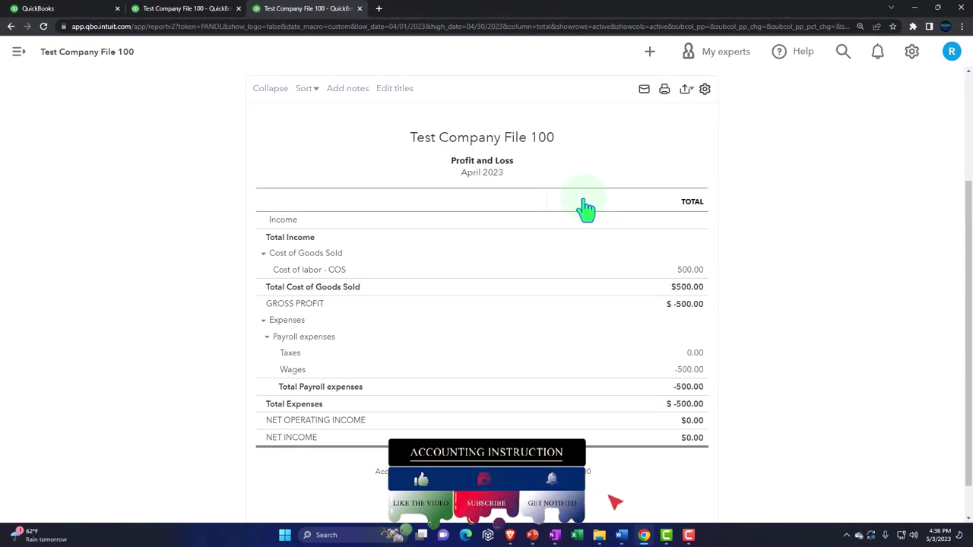
Step: Run the Balance Sheet report in the second browser tab for the period 04/01/2023 to 04/30/2023
click(200, 14)
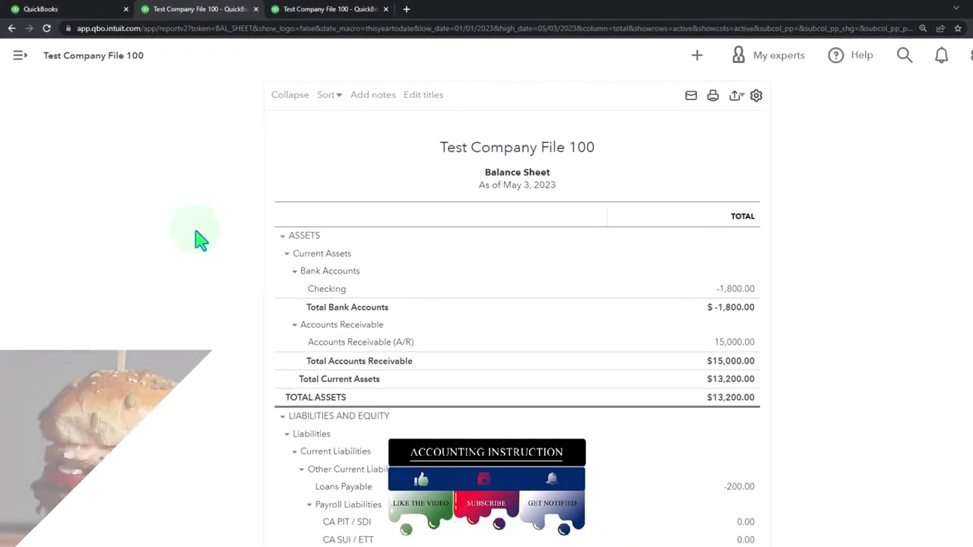
scroll(200, 240, up, 5)
drag(295, 208, 174, 217)
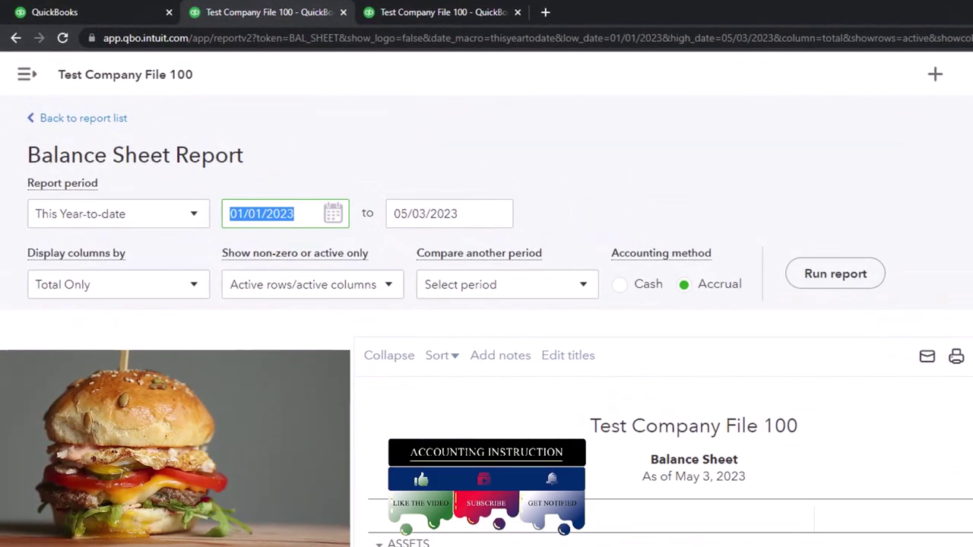
text(04/01/)
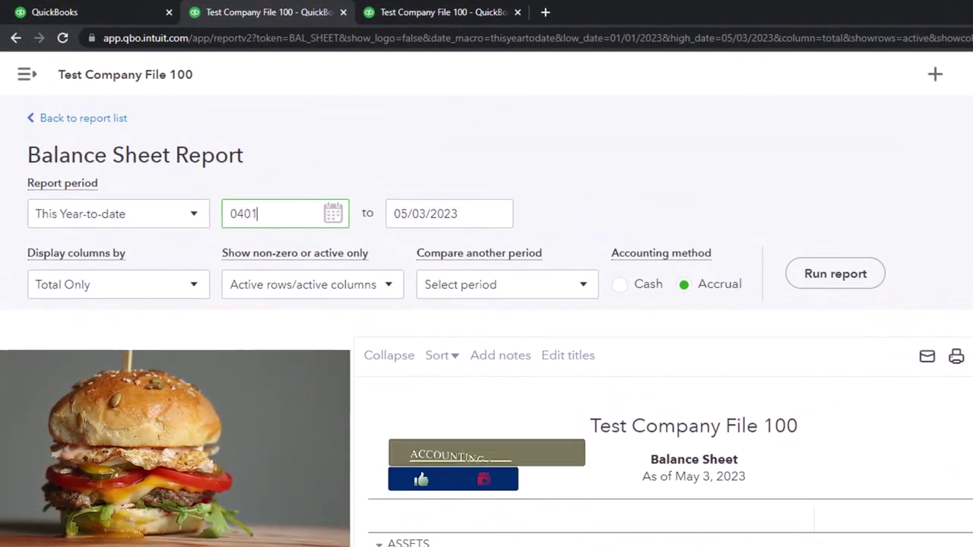
text(2023)
key(Tab)
text(04/30/202)
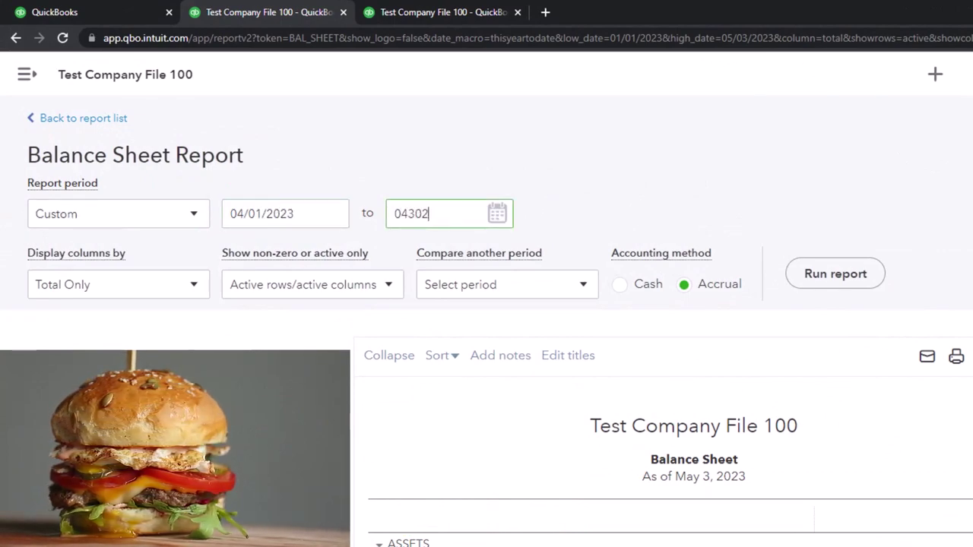
text(3)
key(Tab)
click(819, 277)
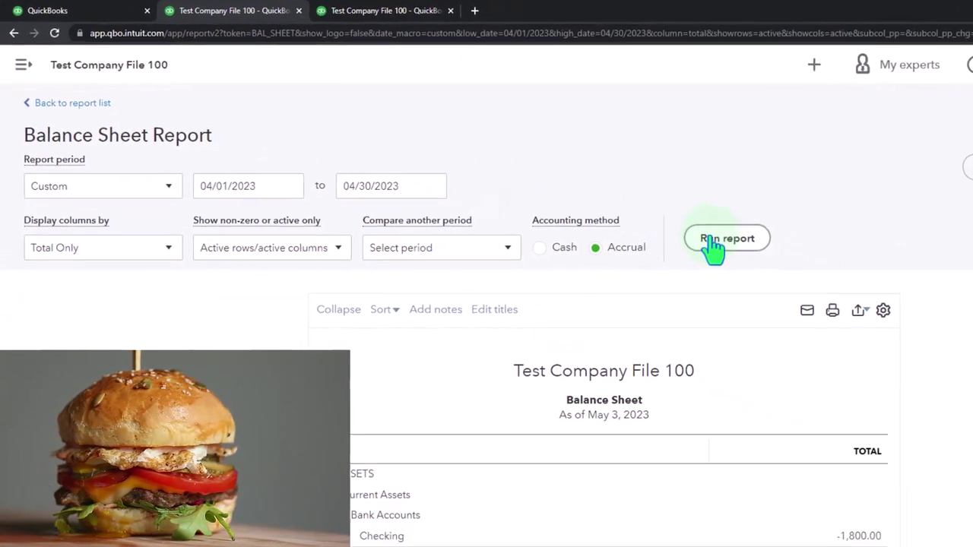
scroll(684, 251, down, 3)
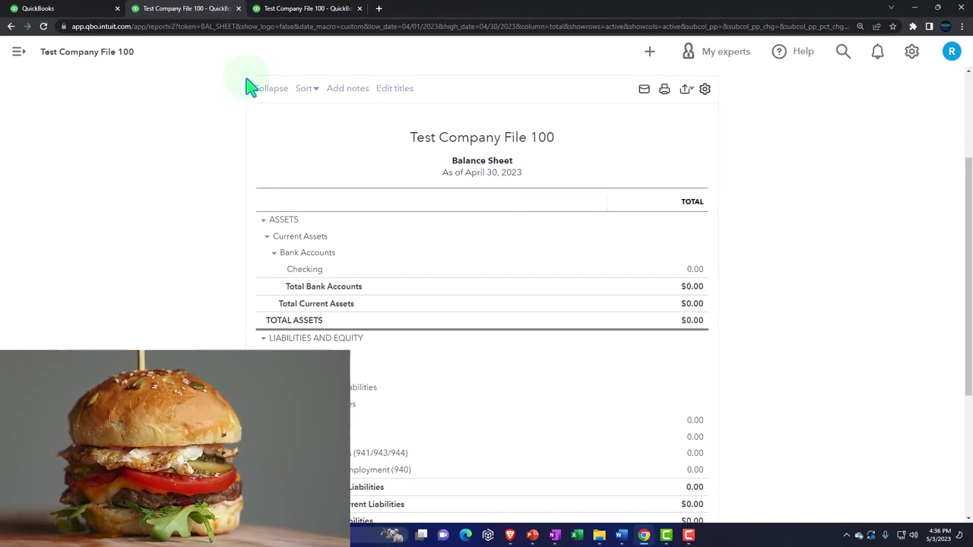
Step: Open the Projects page in the first browser tab
click(76, 9)
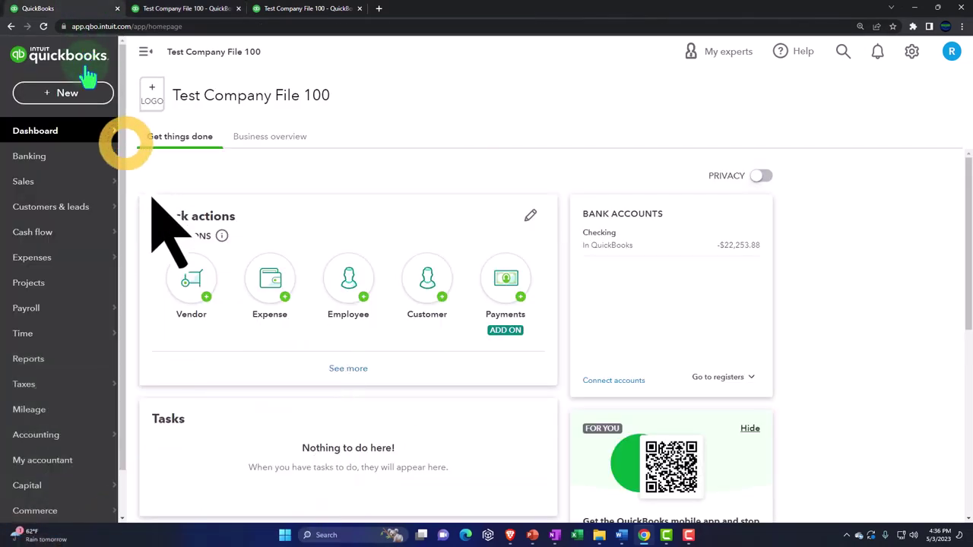
click(56, 283)
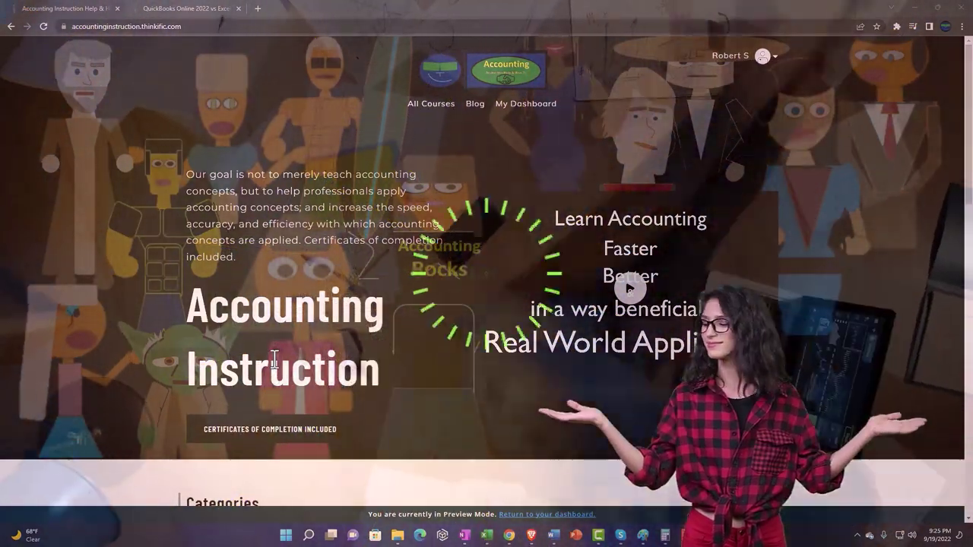
Step: Browse the Accounting Instruction site's course categories and expand the "OneNote - Getting Started 2022" section of the QuickBooks Online 2022 vs Excel course
scroll(134, 414, down, 6)
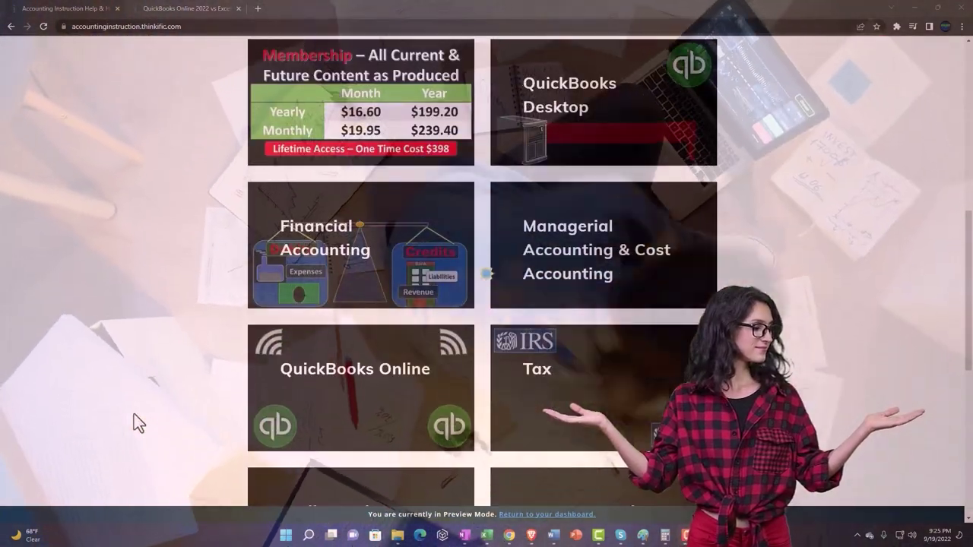
scroll(134, 414, down, 5)
scroll(134, 414, down, 2)
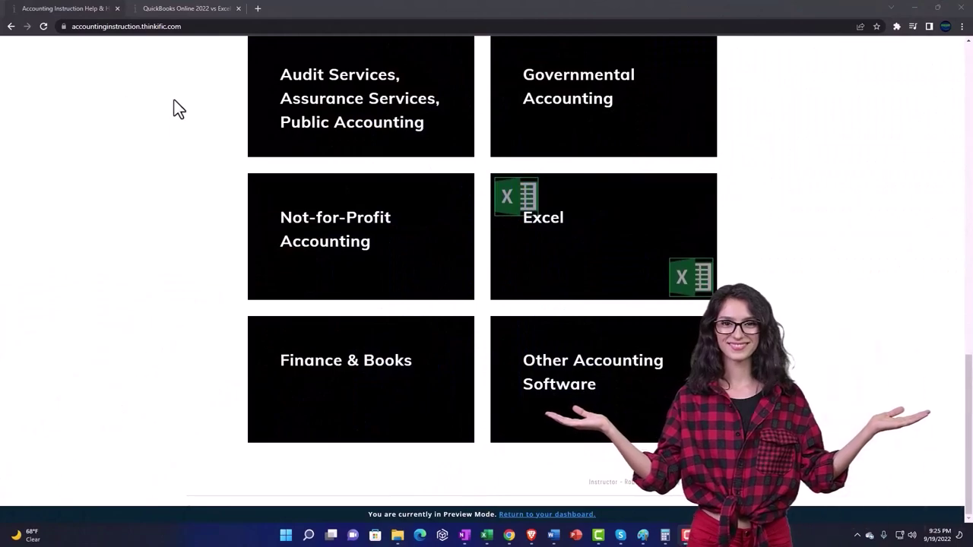
click(174, 9)
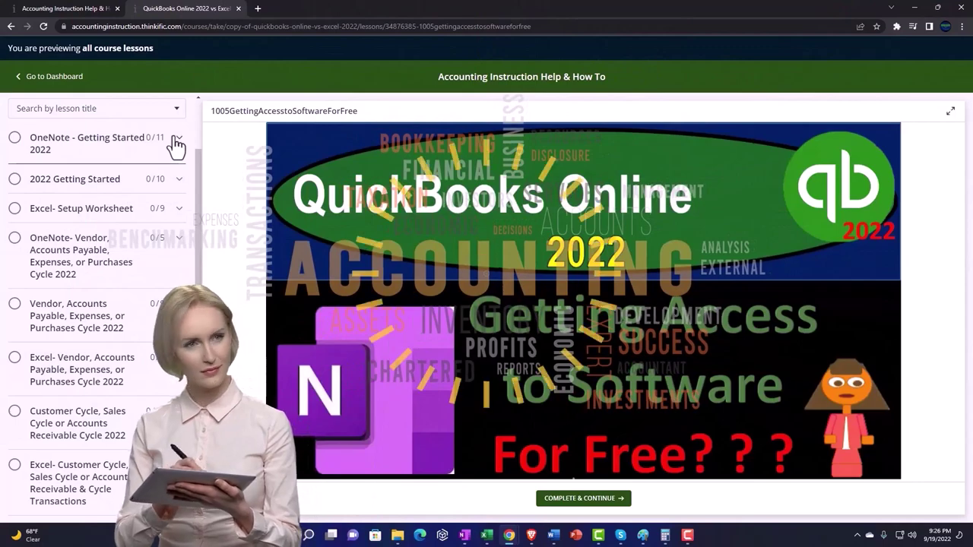
click(176, 141)
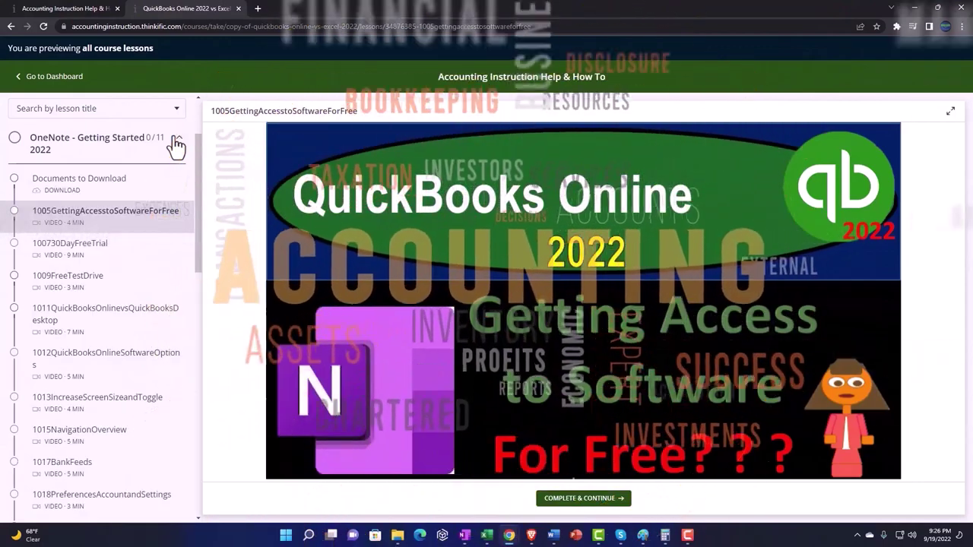
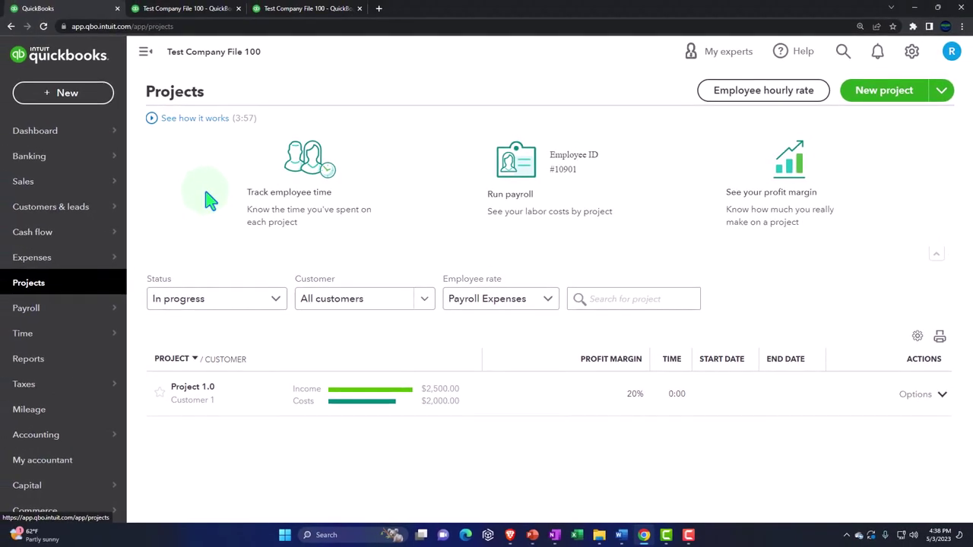
Step: Examine the new project form and its list of customers, and close the form without saving
click(886, 92)
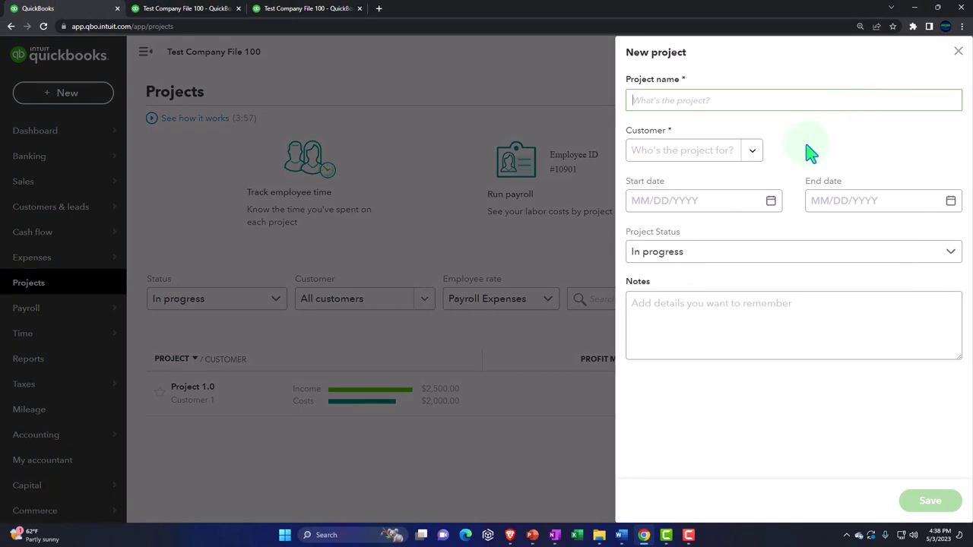
click(755, 151)
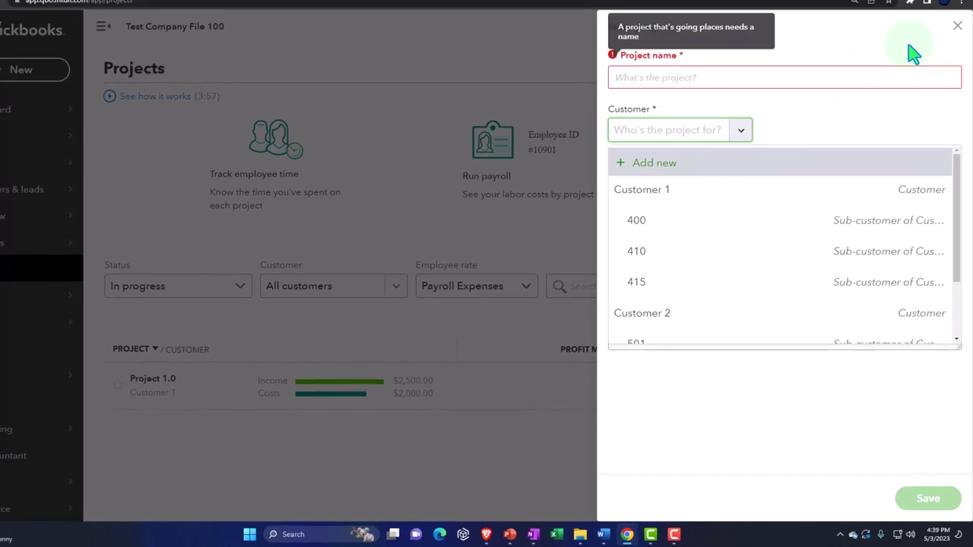
click(957, 17)
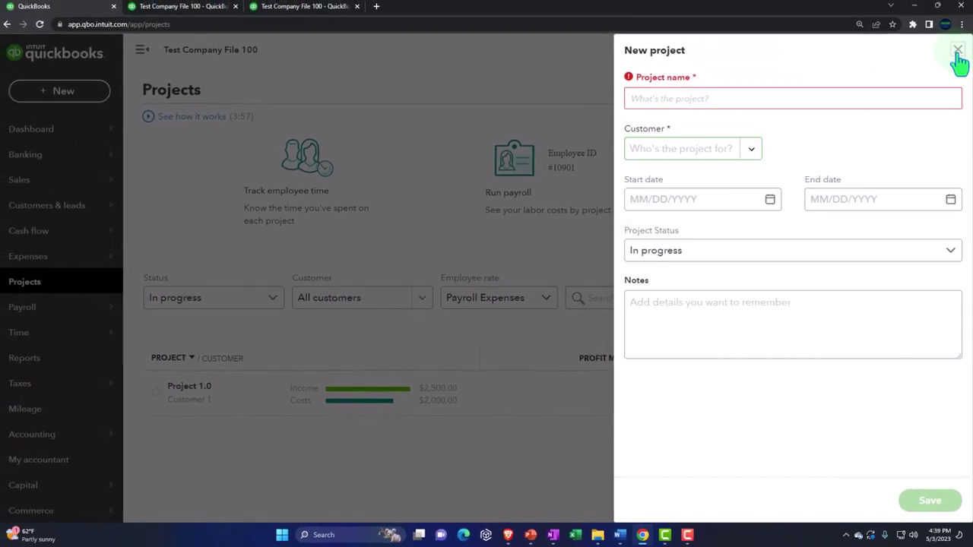
click(957, 52)
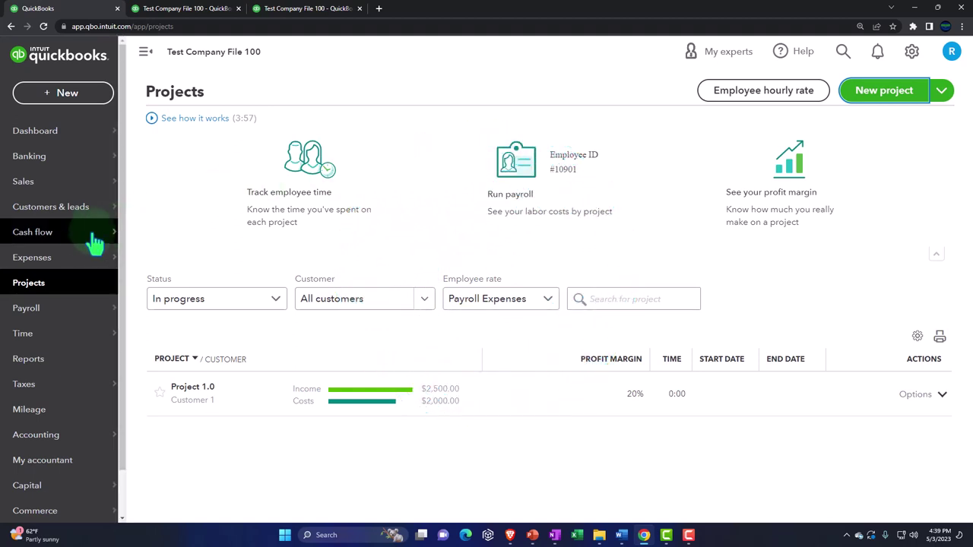
mouse_move(77, 239)
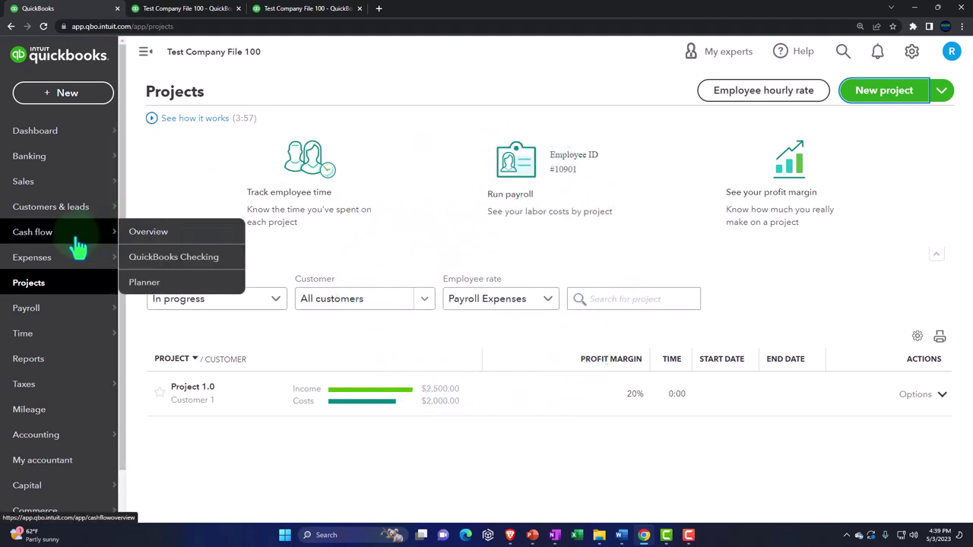
Step: Open the customer list, and run the Balance Sheet in the second browser tab with columns displayed by Customers
click(38, 187)
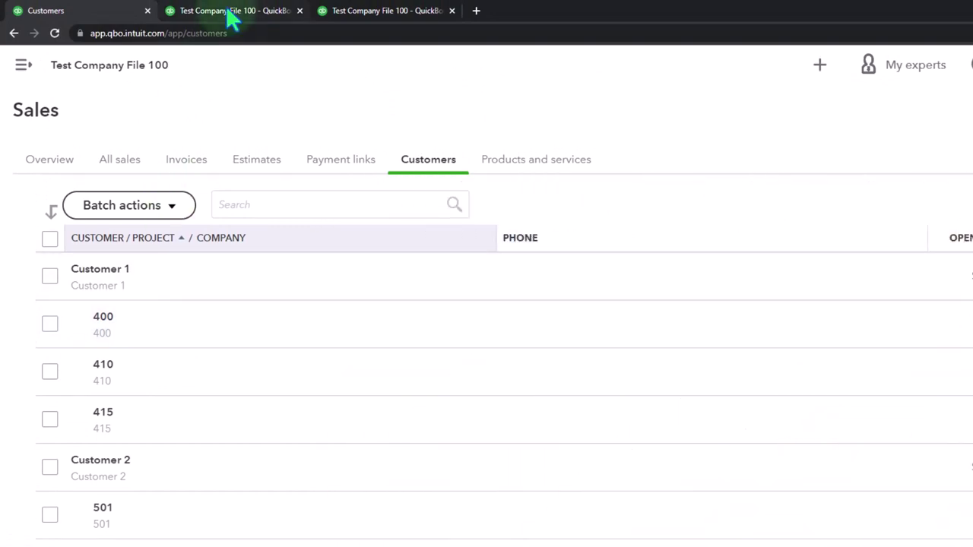
click(232, 13)
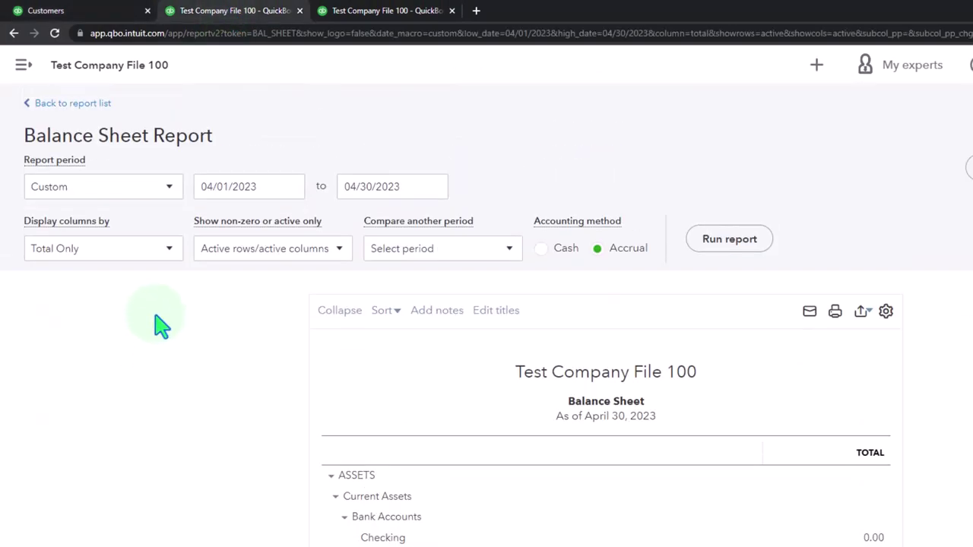
click(171, 252)
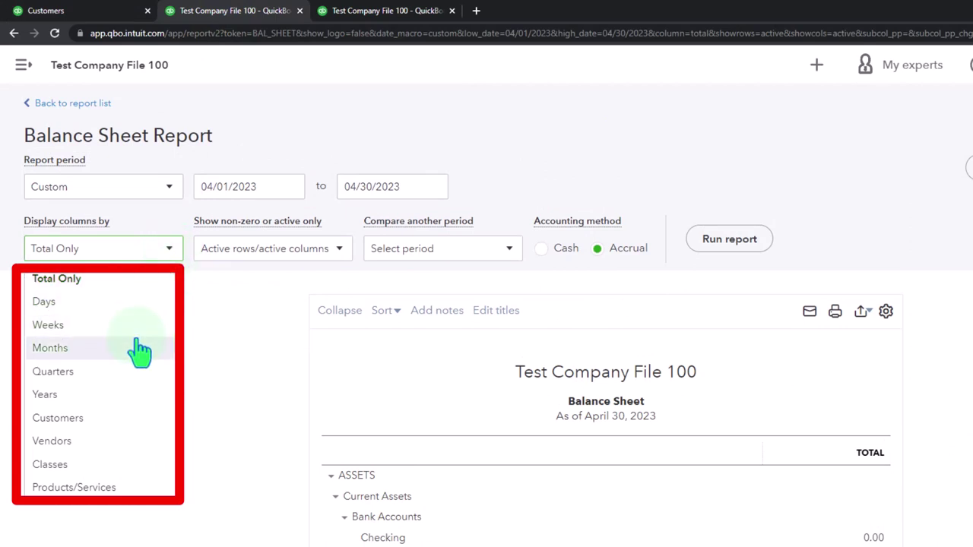
click(102, 418)
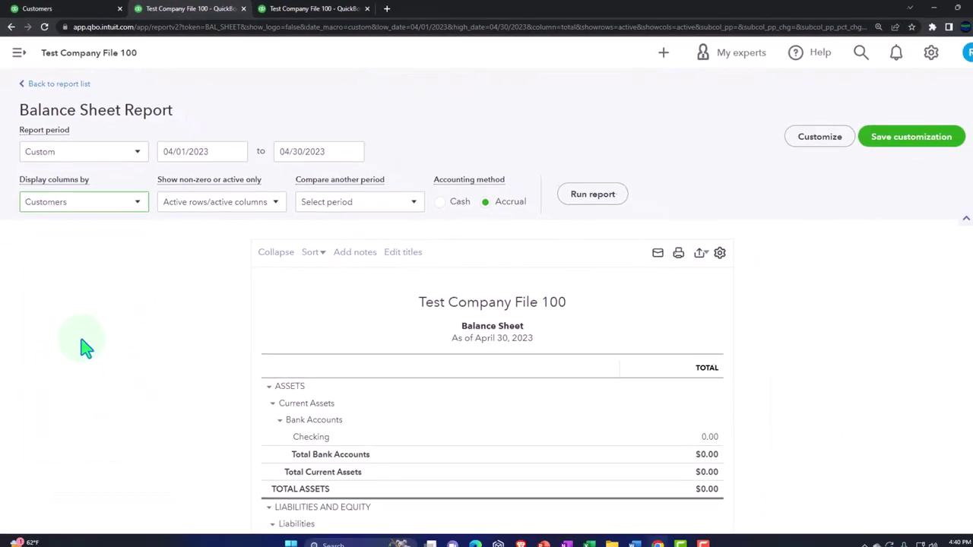
click(590, 196)
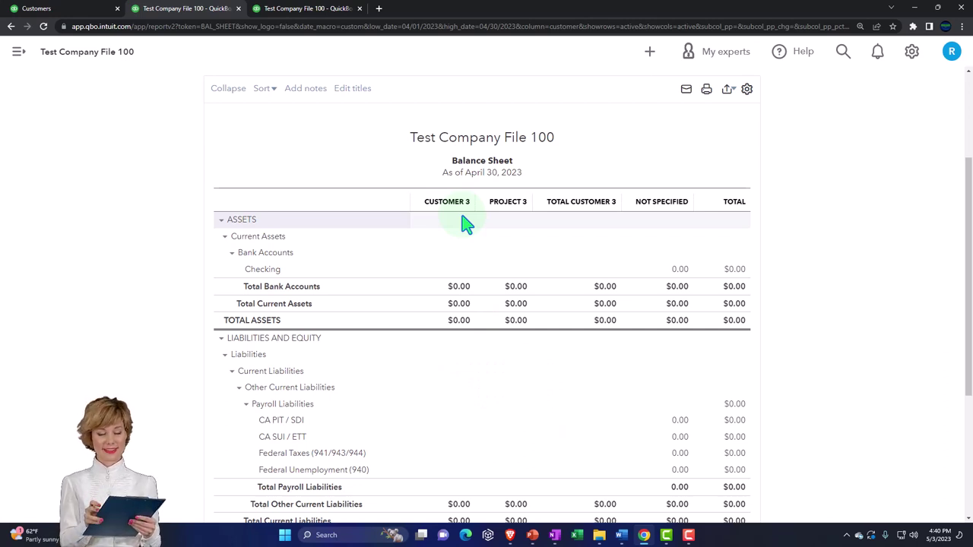
Step: Rerun the Balance Sheet report with its columns displayed by Classes
scroll(137, 300, up, 2)
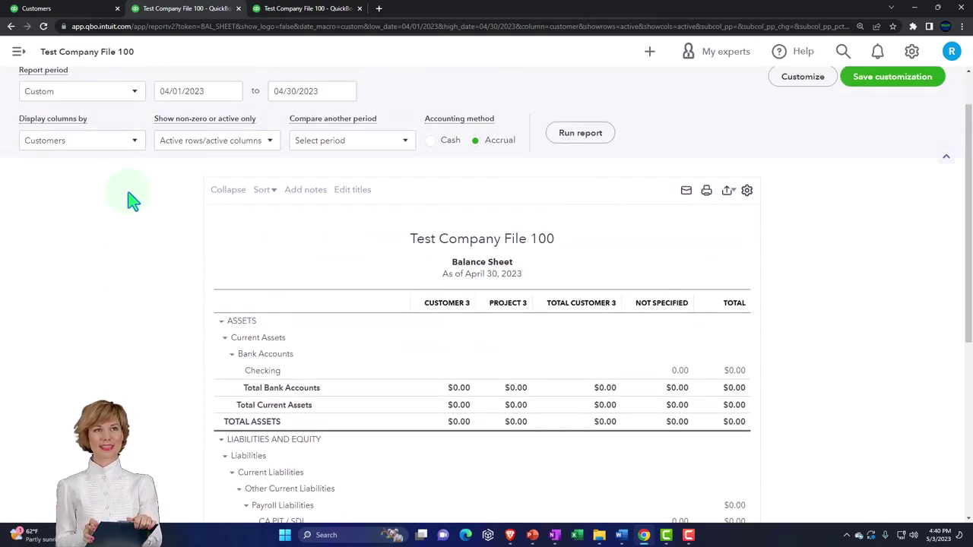
click(135, 152)
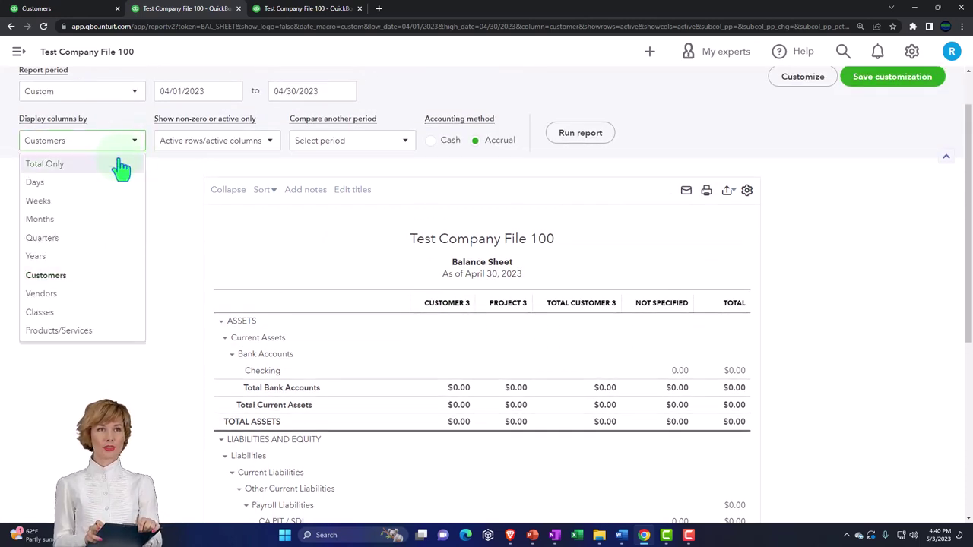
click(57, 323)
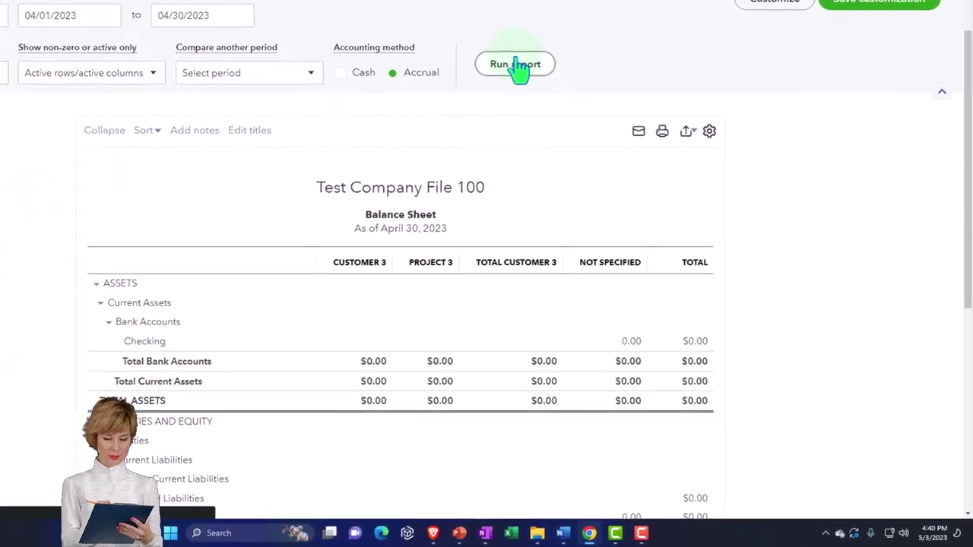
click(579, 132)
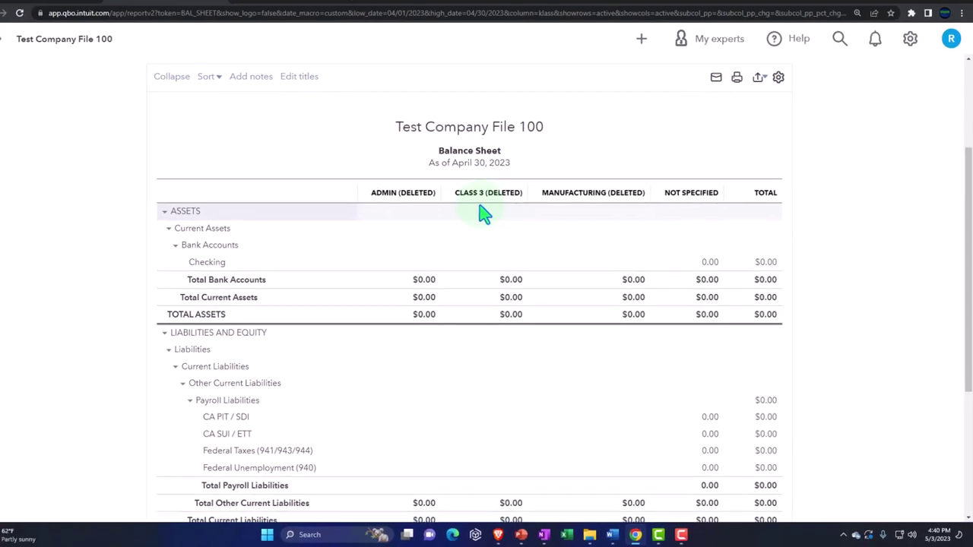
Step: Add and save a new customer with the company name "Customer 4" from the customer list in the first browser tab
click(76, 12)
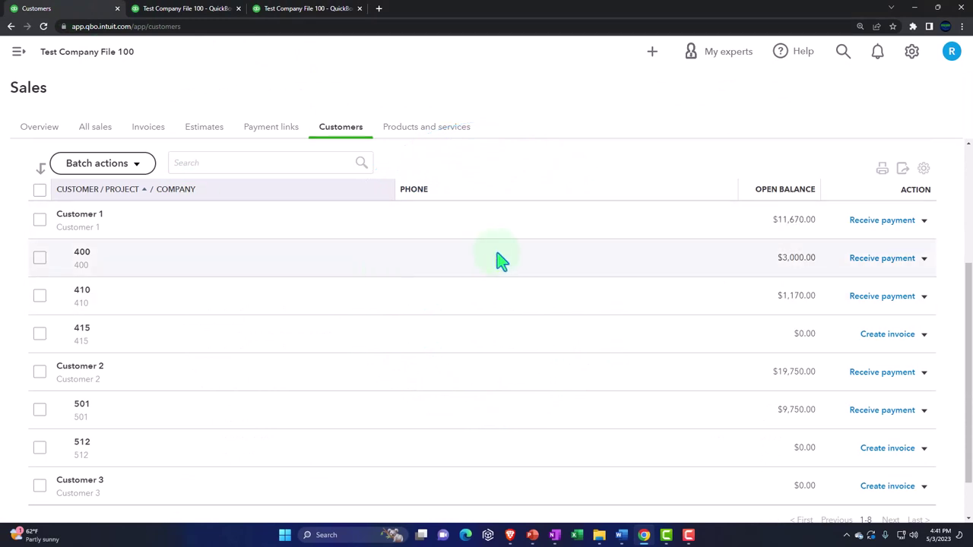
scroll(500, 259, up, 3)
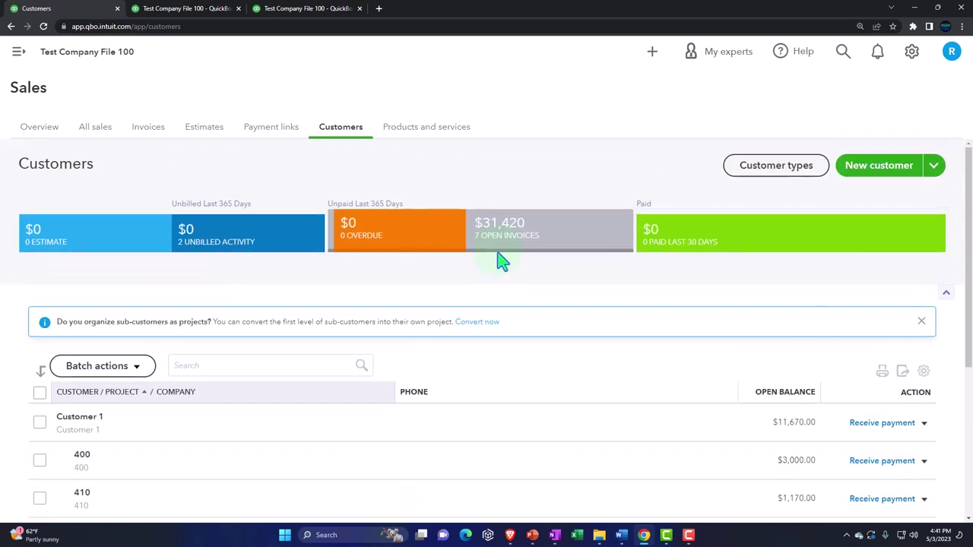
click(869, 180)
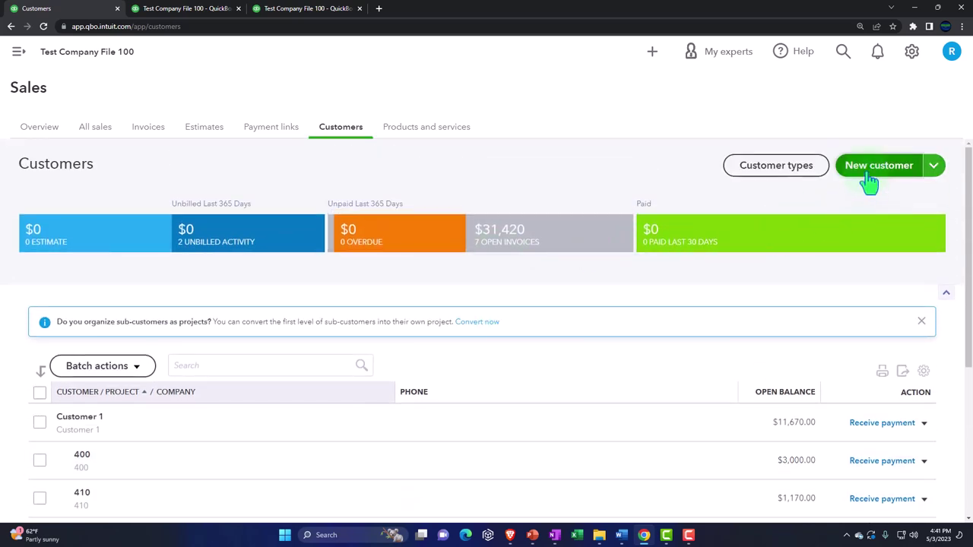
click(573, 203)
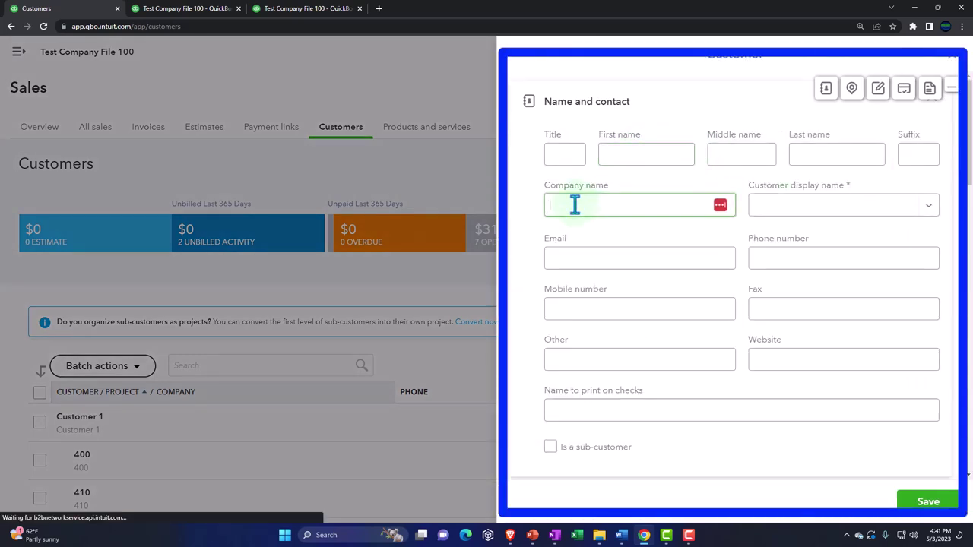
text(Customer )
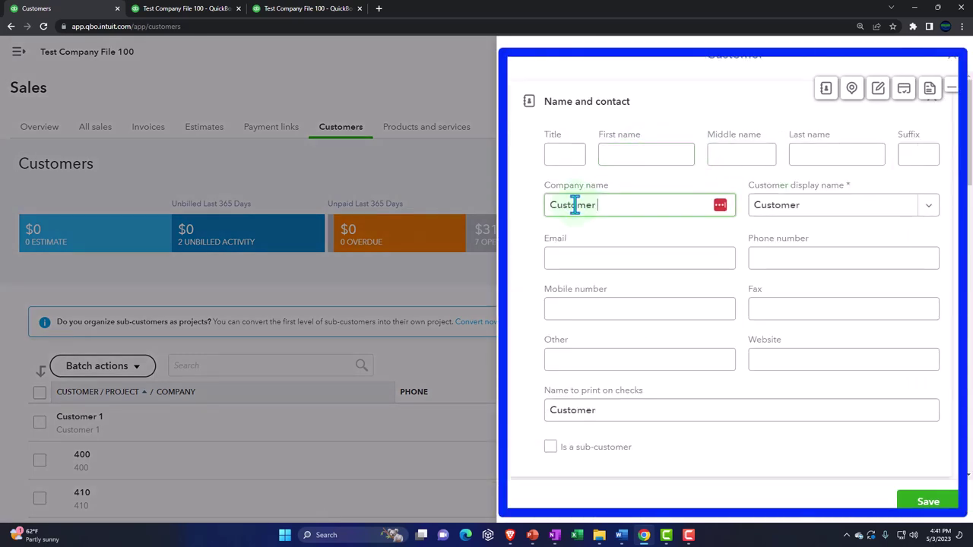
text(4)
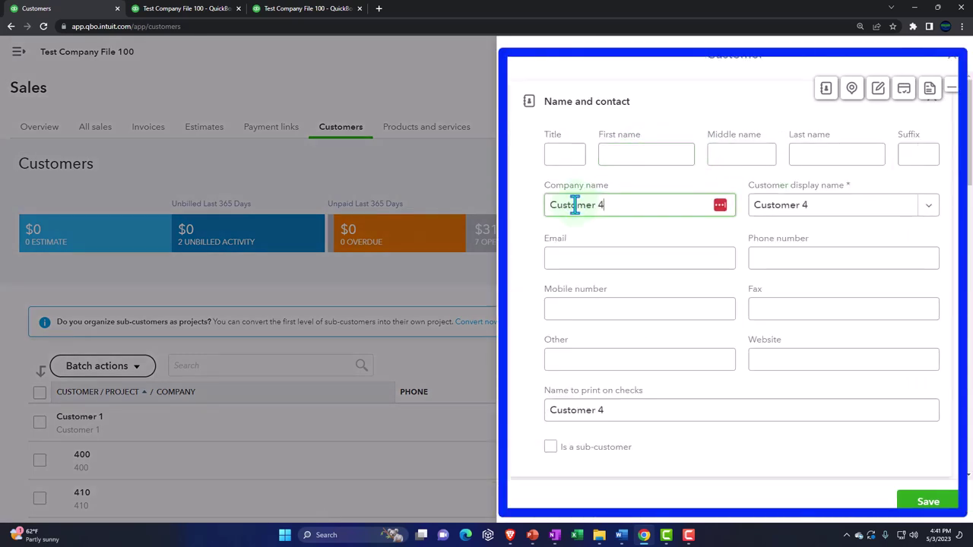
click(927, 504)
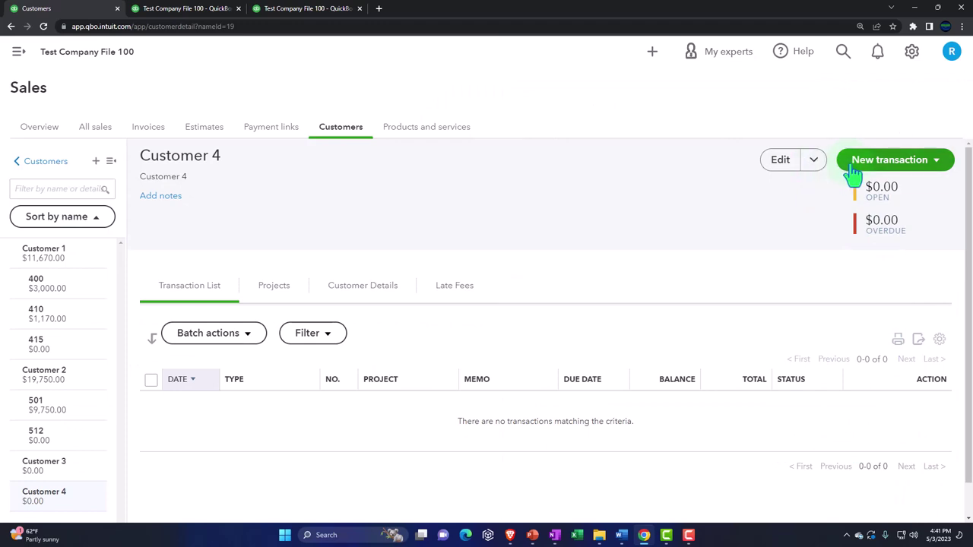
Step: Add and save another new customer with the company name "Customer 5"
click(54, 163)
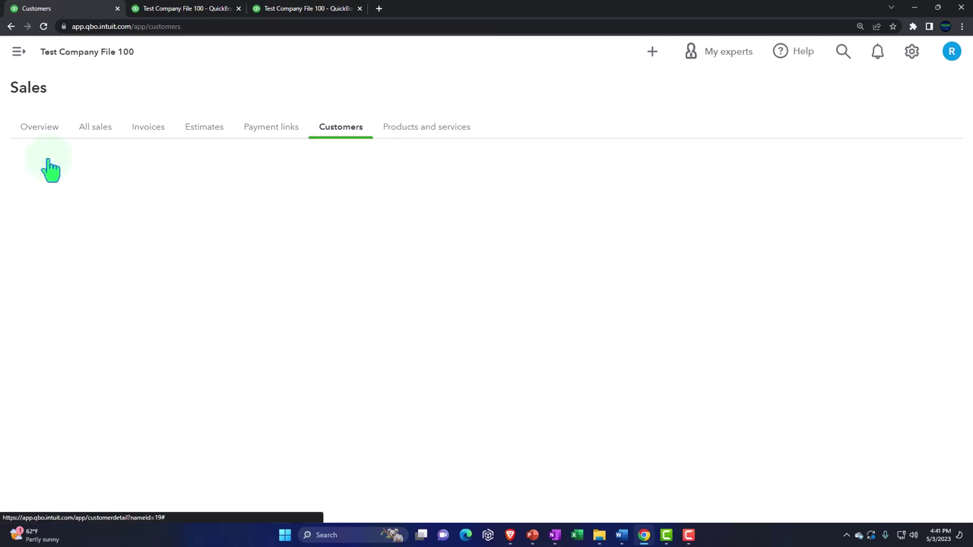
click(884, 181)
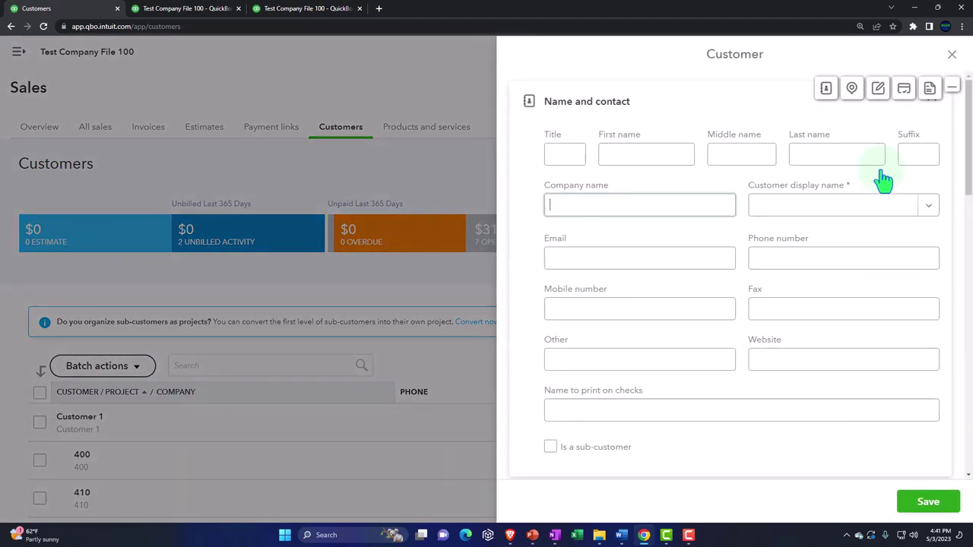
text(Cus)
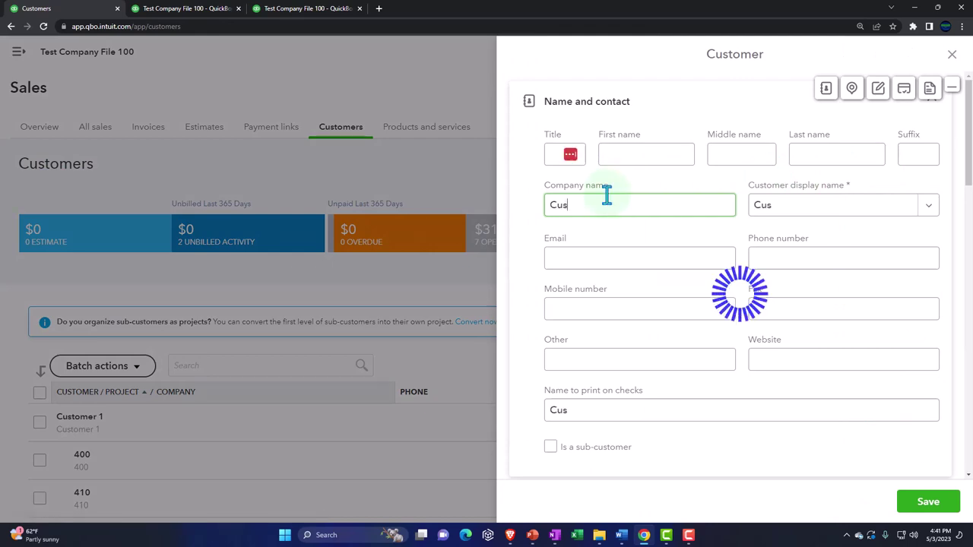
text(tomer 5)
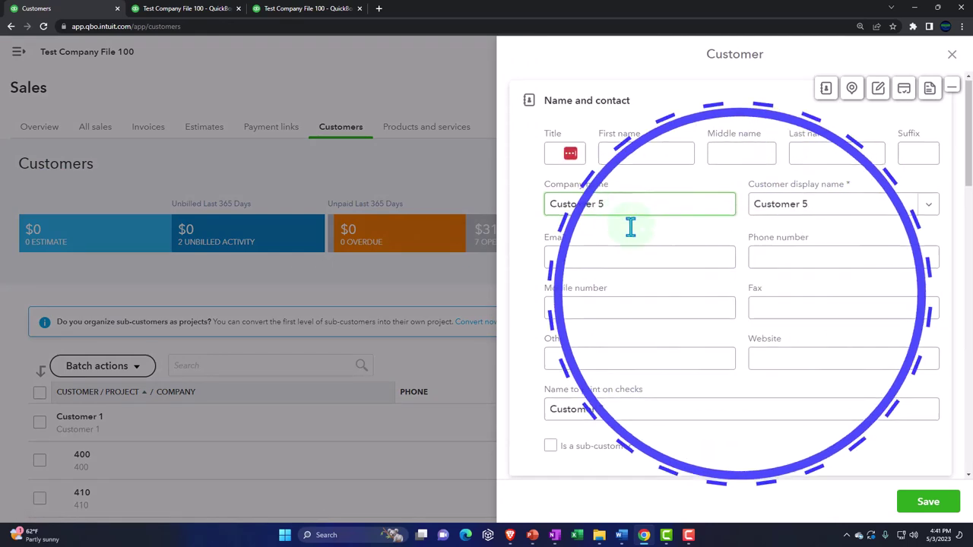
scroll(630, 226, down, 1)
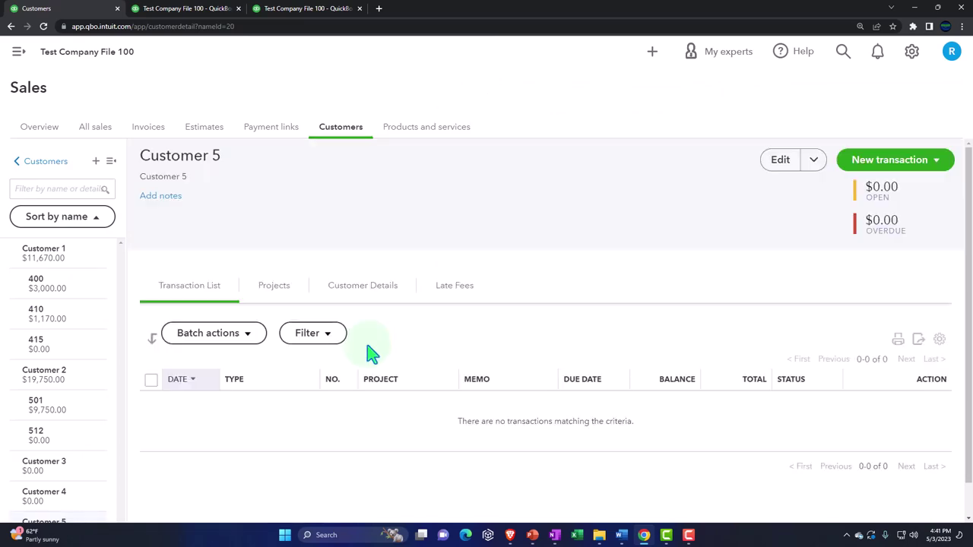
Step: Review the customer list with its sub-customers, and return to the Projects page with the navigation sidebar collapsed
click(42, 161)
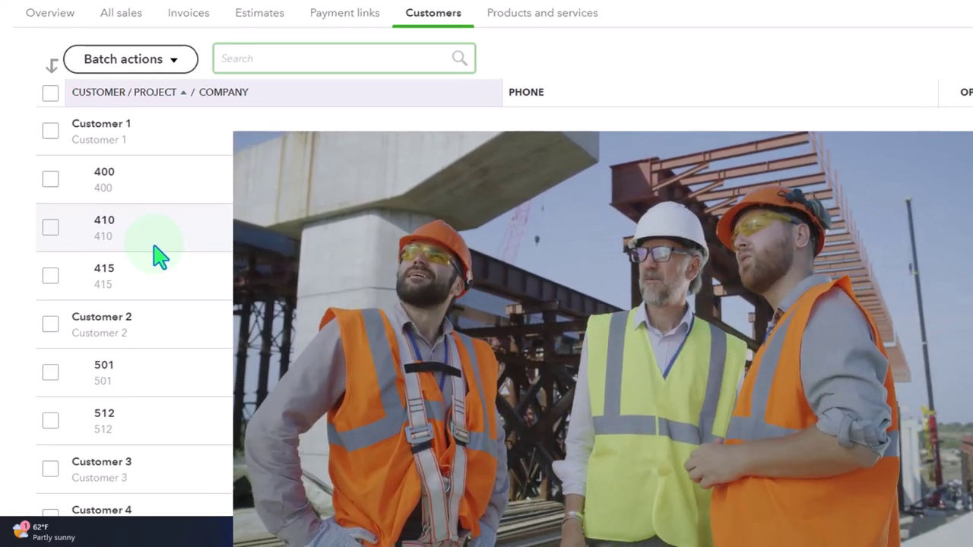
scroll(160, 257, down, 3)
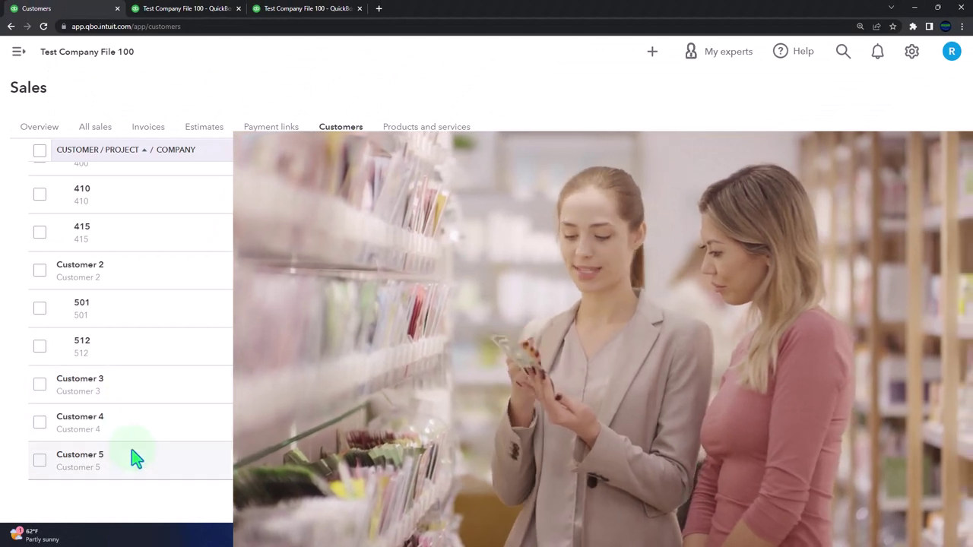
scroll(137, 456, up, 2)
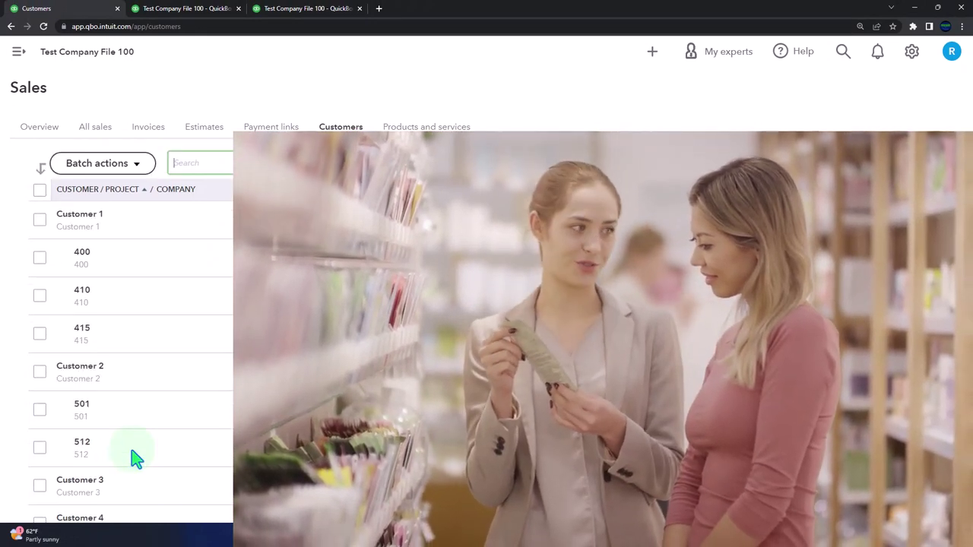
scroll(113, 389, down, 2)
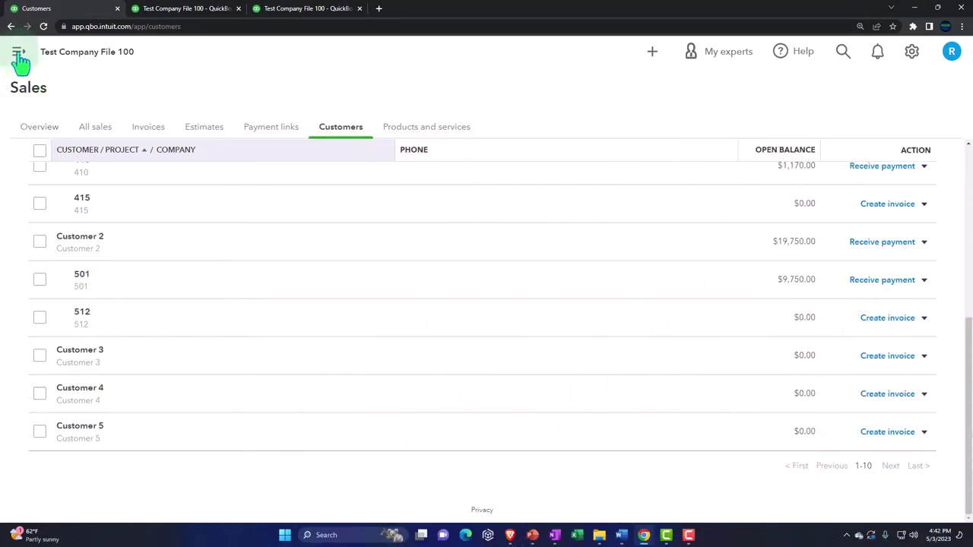
click(18, 56)
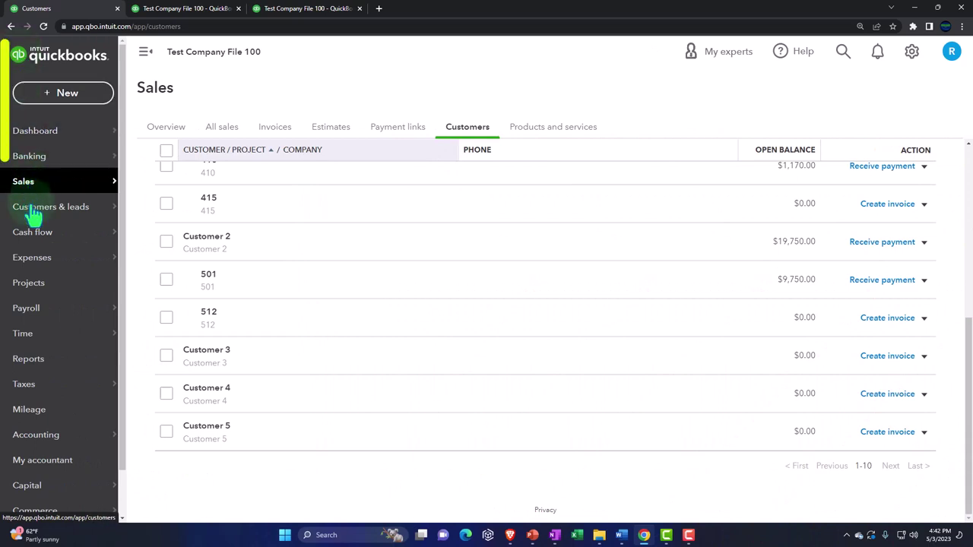
click(31, 284)
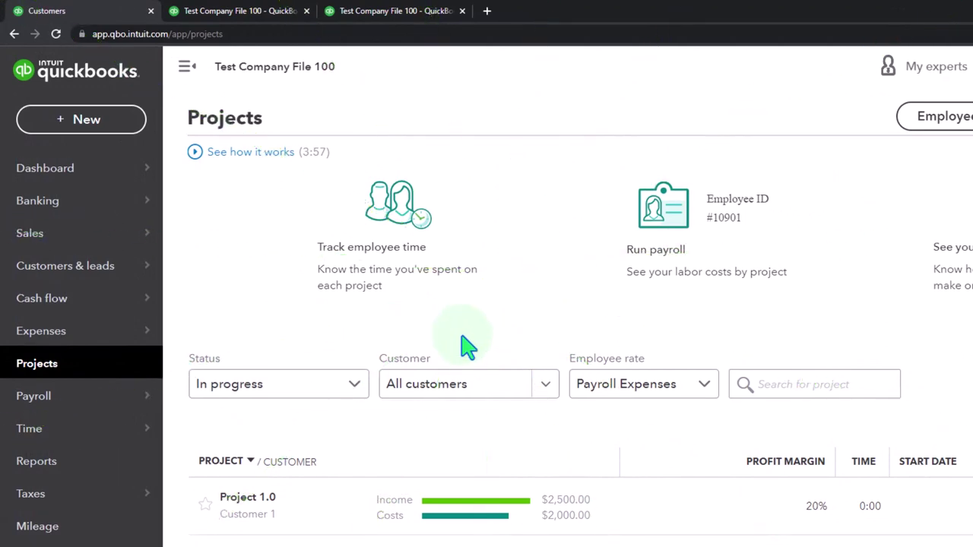
click(187, 68)
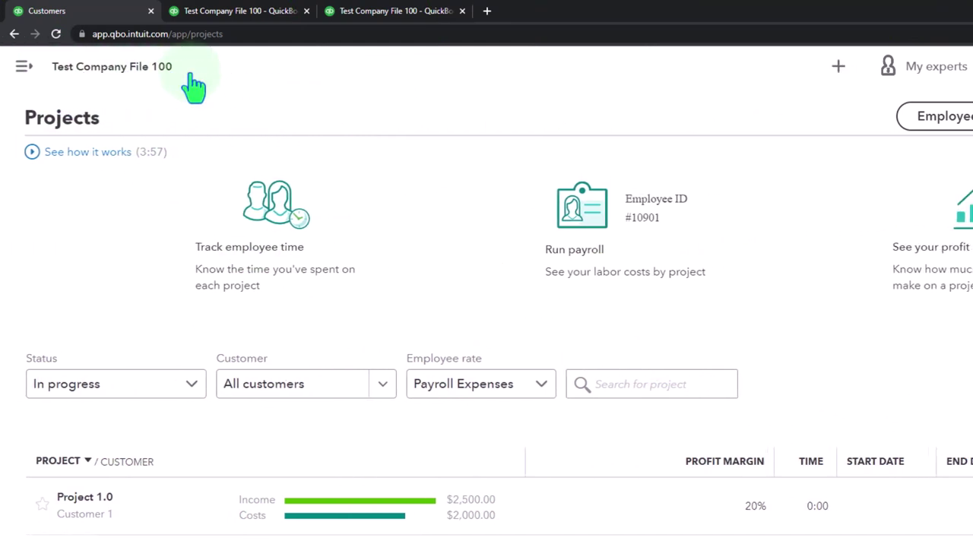
Step: Examine the status, customer and employee rate filter options of the project list without changing them
click(191, 390)
click(192, 395)
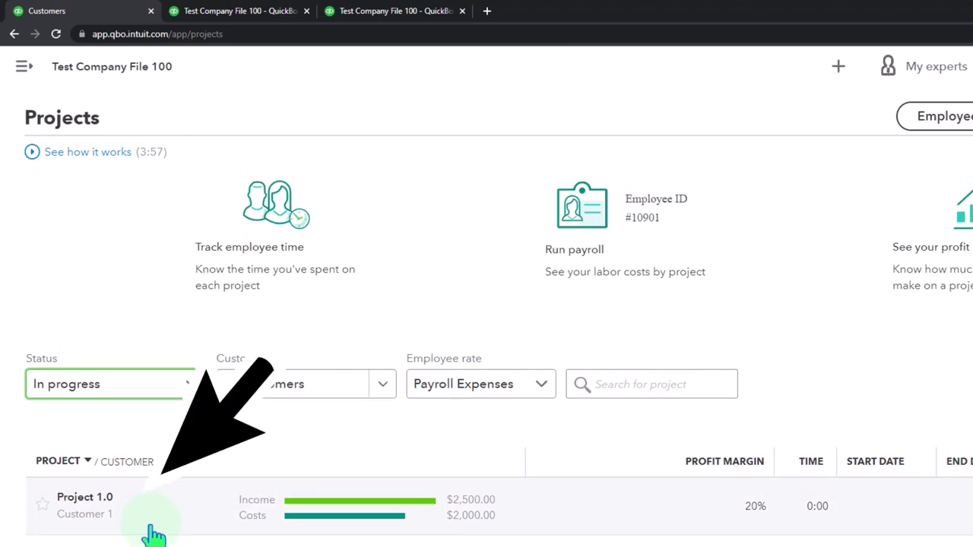
click(188, 384)
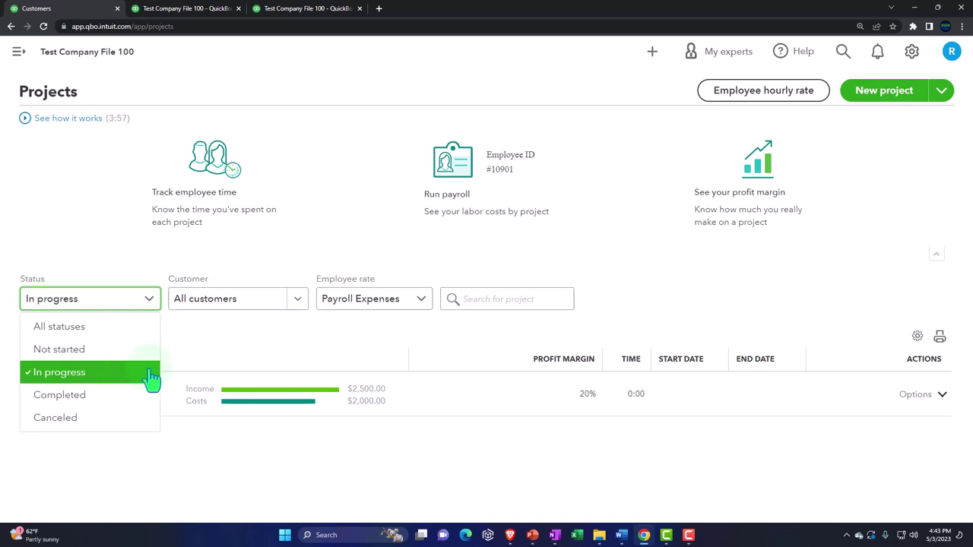
click(202, 365)
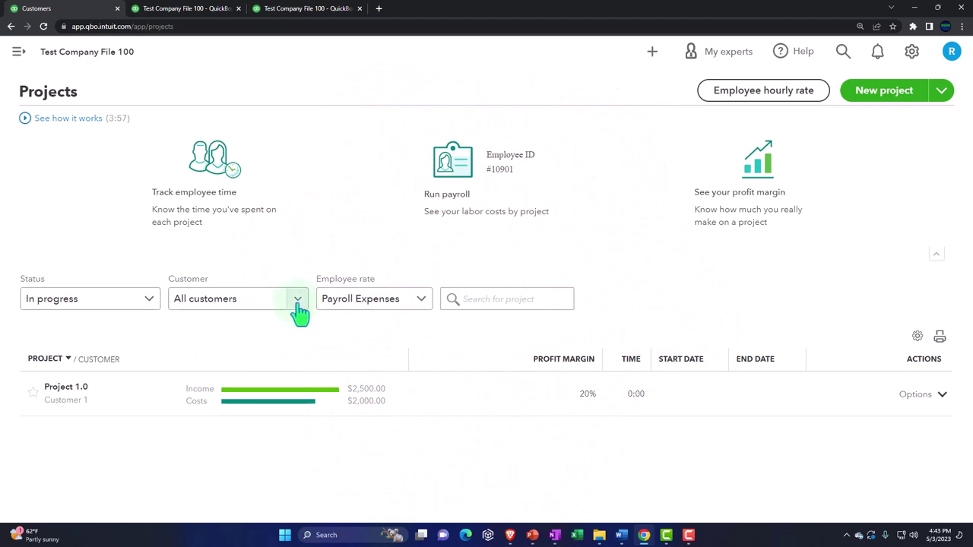
click(297, 301)
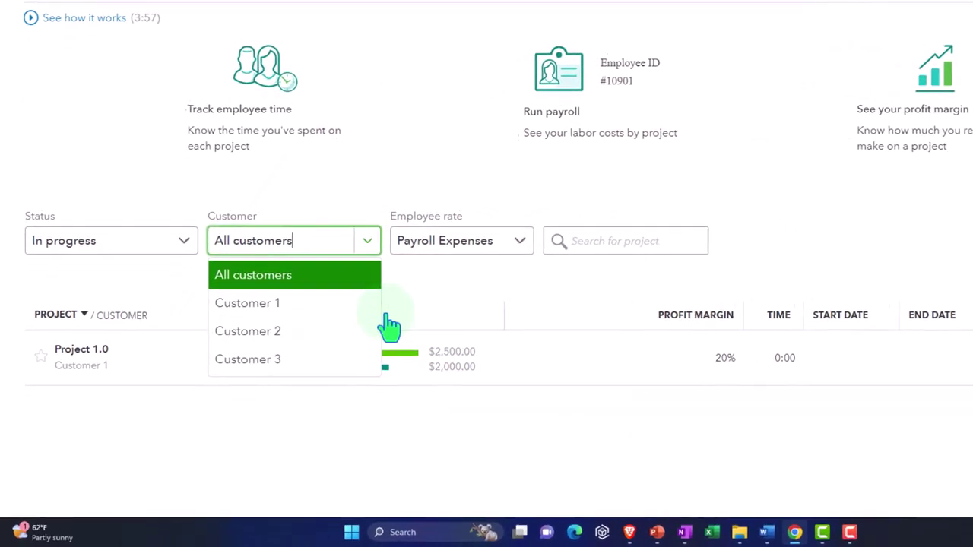
click(431, 310)
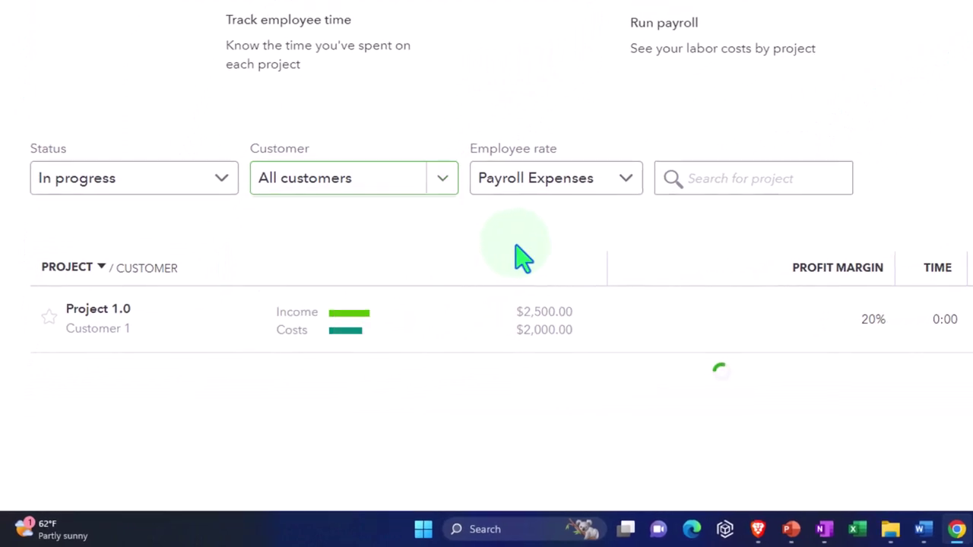
click(630, 179)
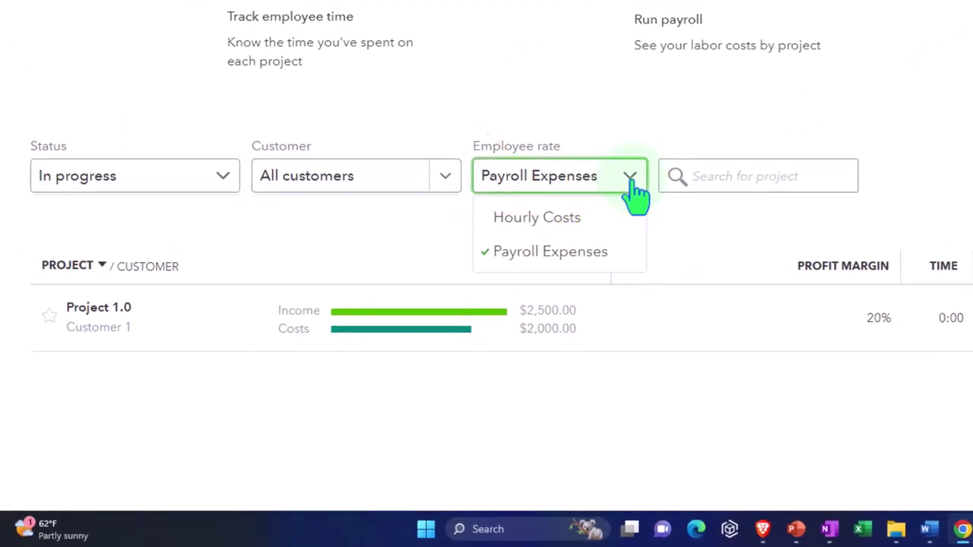
click(387, 245)
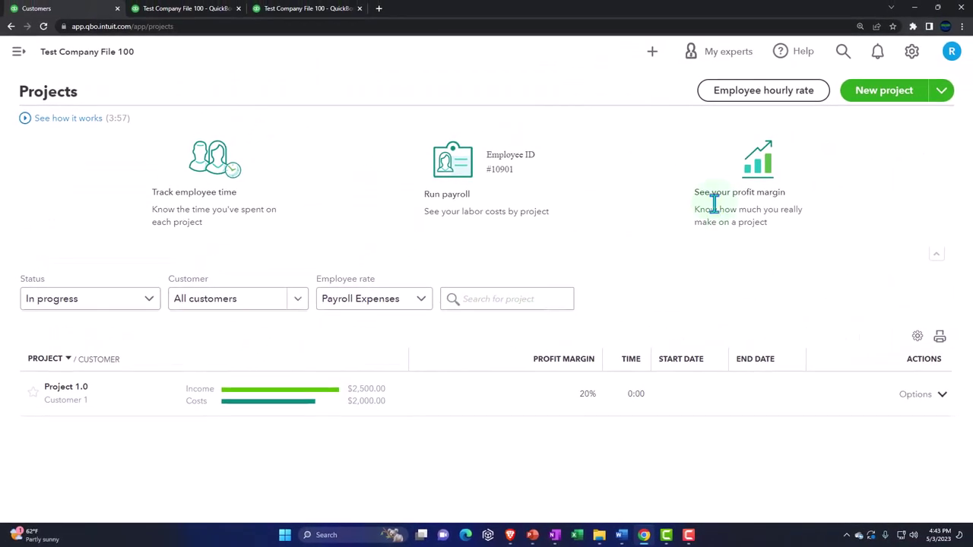
Step: Start a new project named "Project 4" and assign it to Customer 4
click(898, 113)
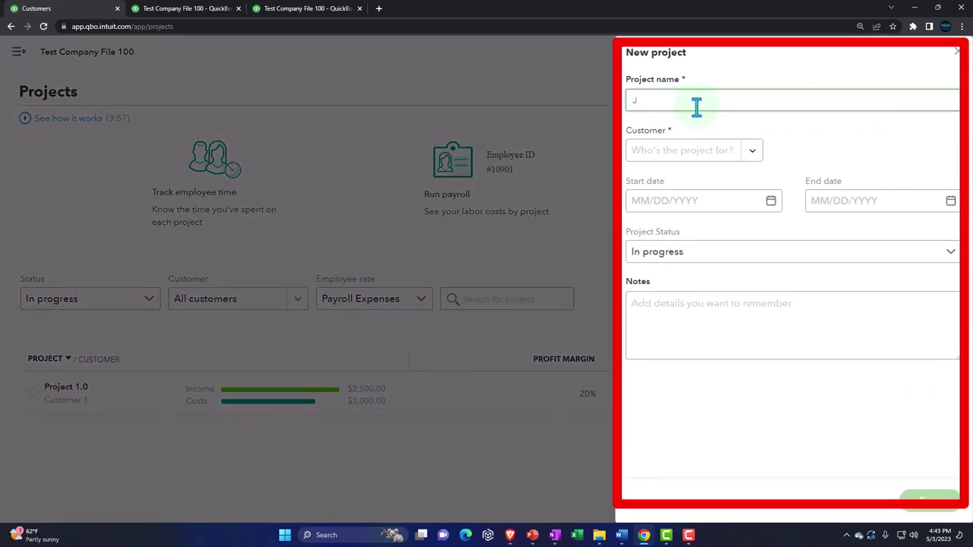
text(Project 4)
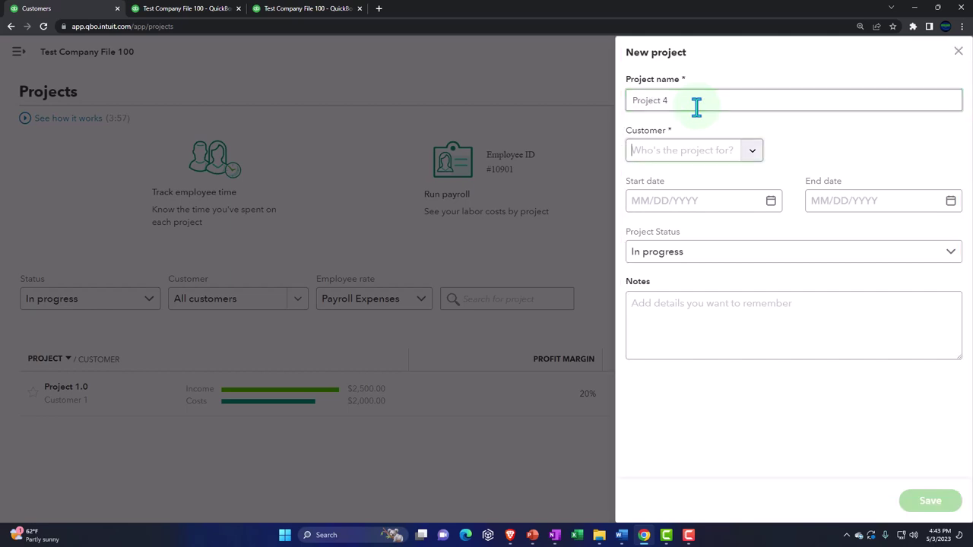
click(755, 152)
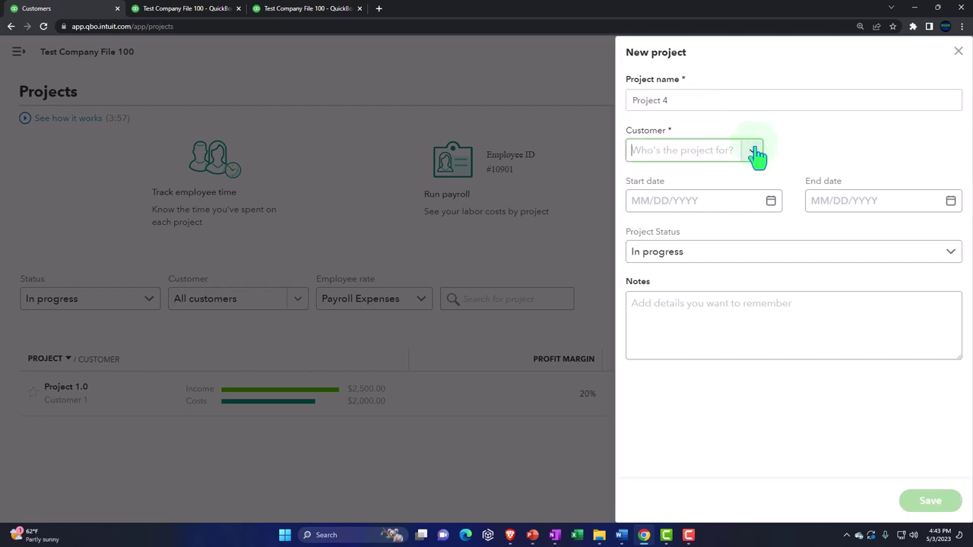
click(755, 156)
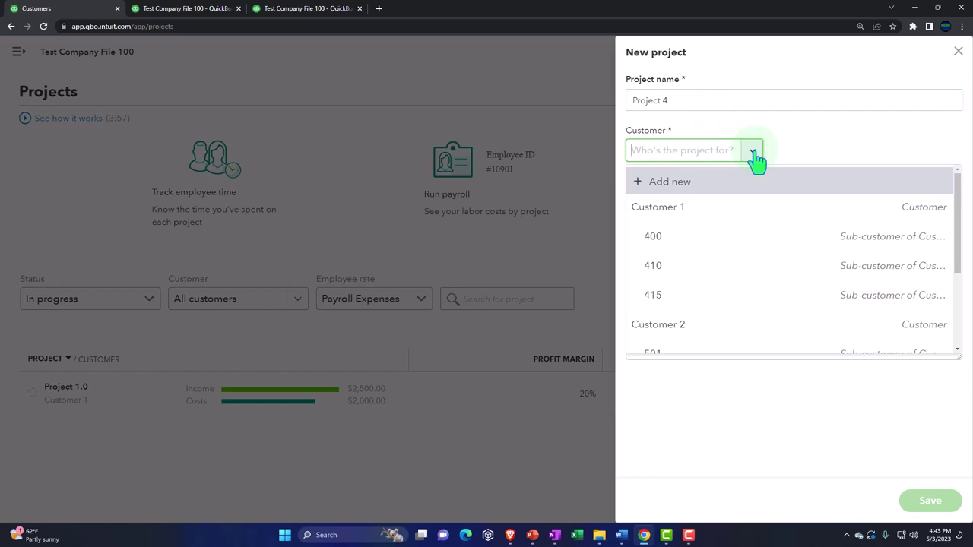
scroll(756, 228, down, 3)
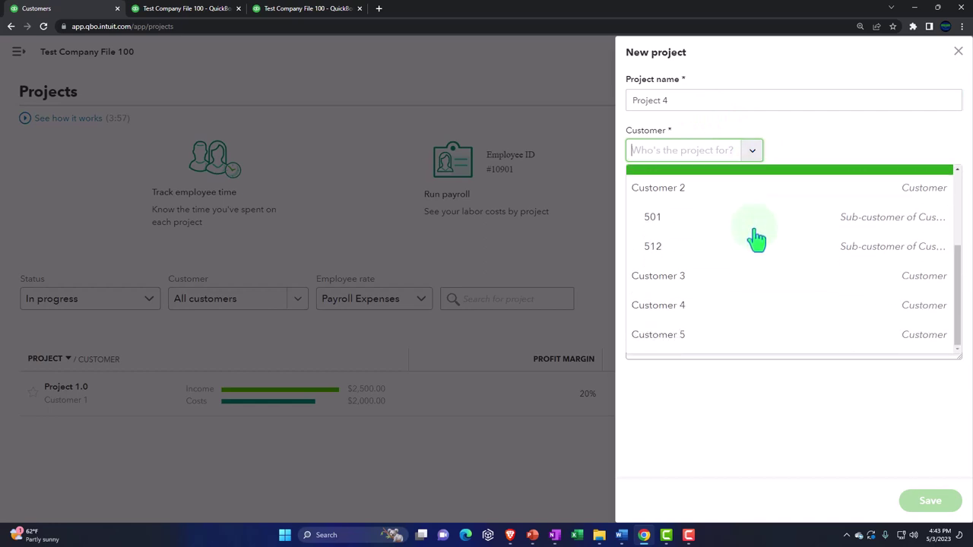
click(722, 317)
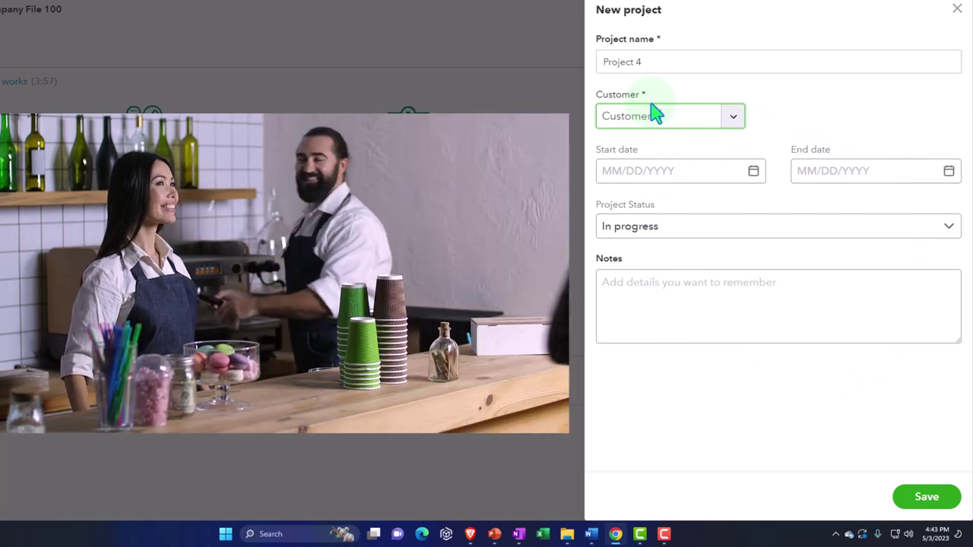
click(666, 130)
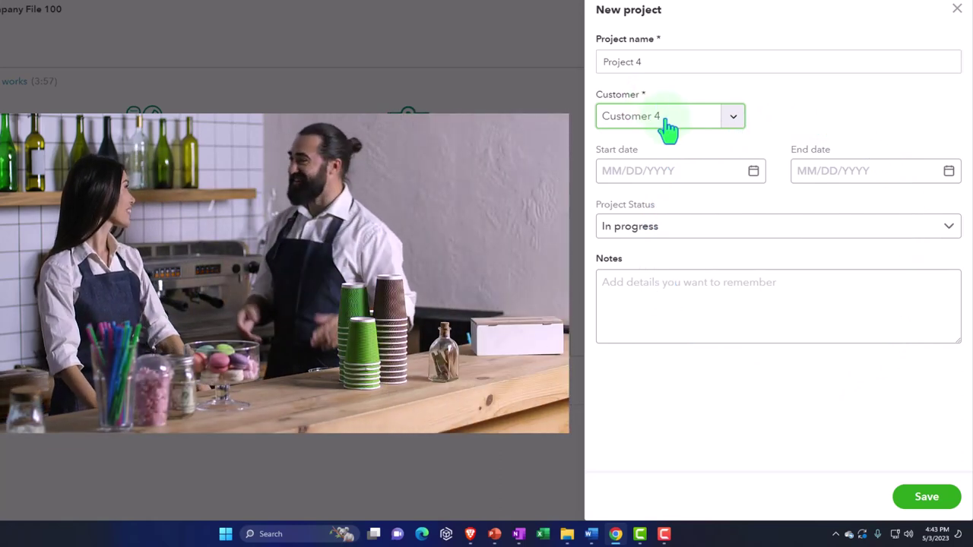
Step: Set the new project's start date to 01/01/2023
click(754, 171)
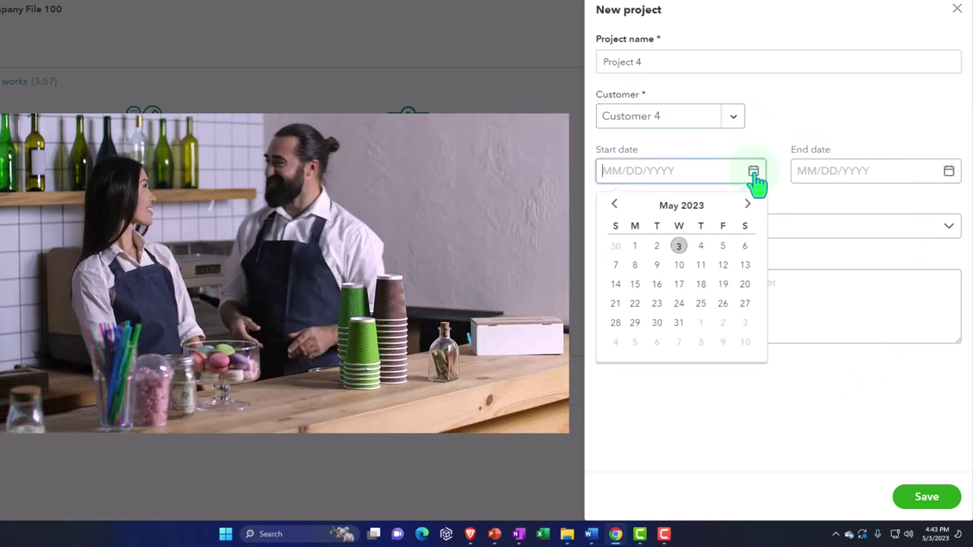
click(615, 204)
click(615, 205)
click(615, 205)
click(615, 204)
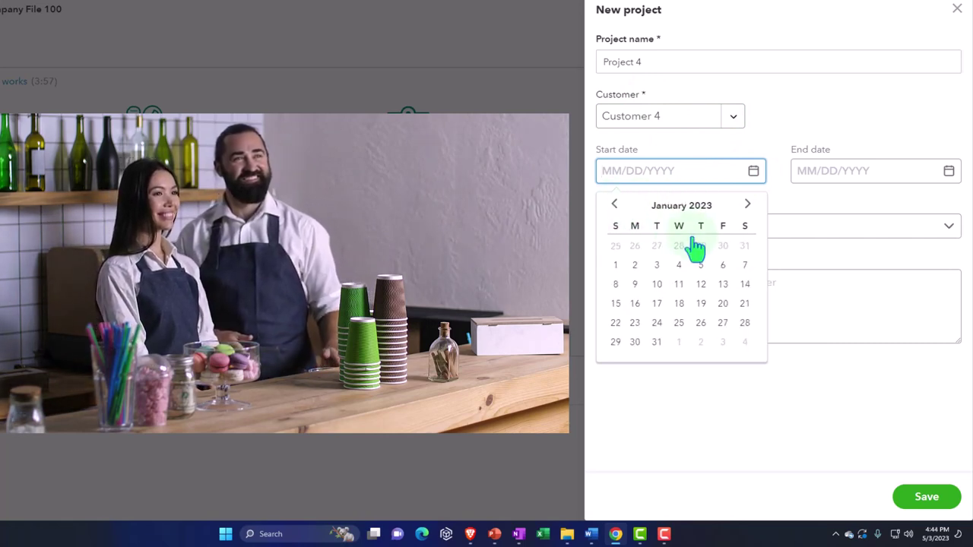
click(617, 264)
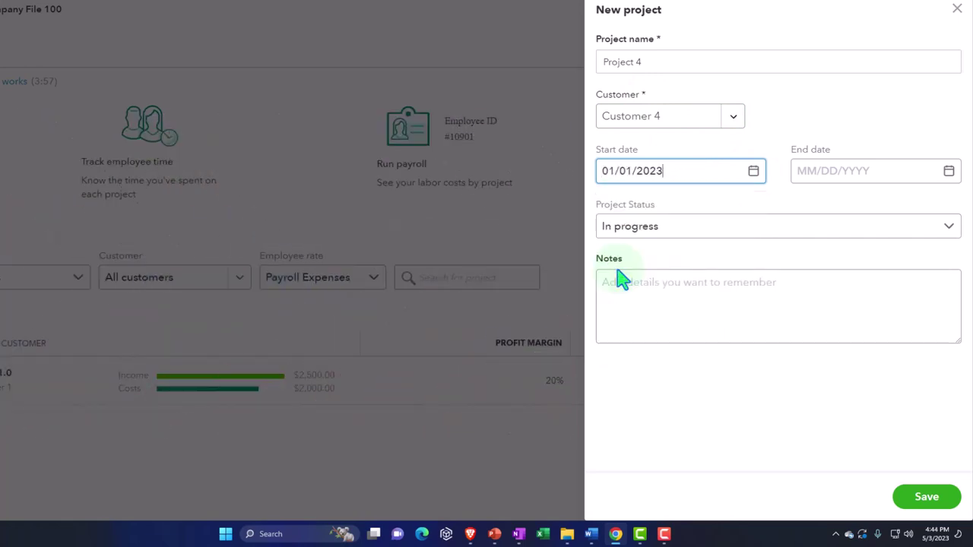
Step: Review the project status options, keep the status as In progress, and save the new project
click(738, 233)
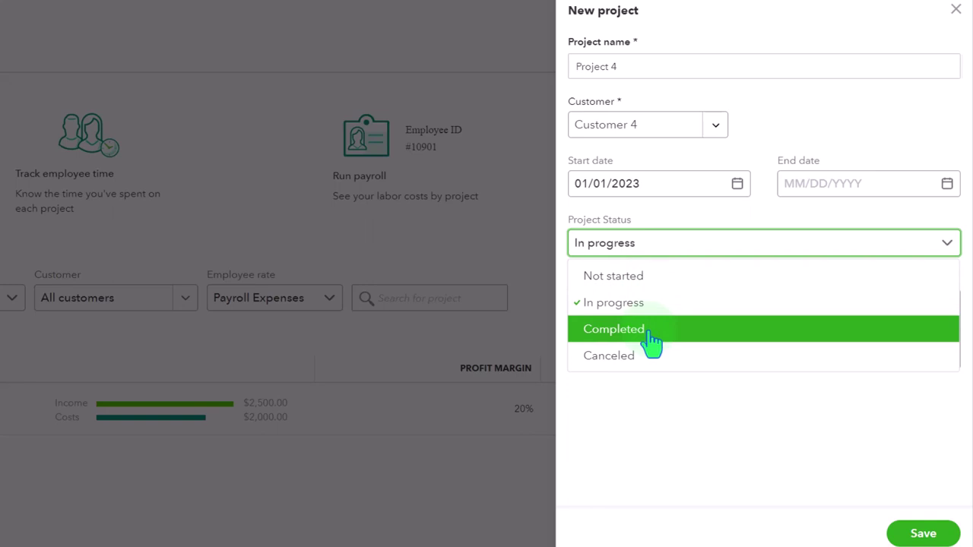
click(681, 469)
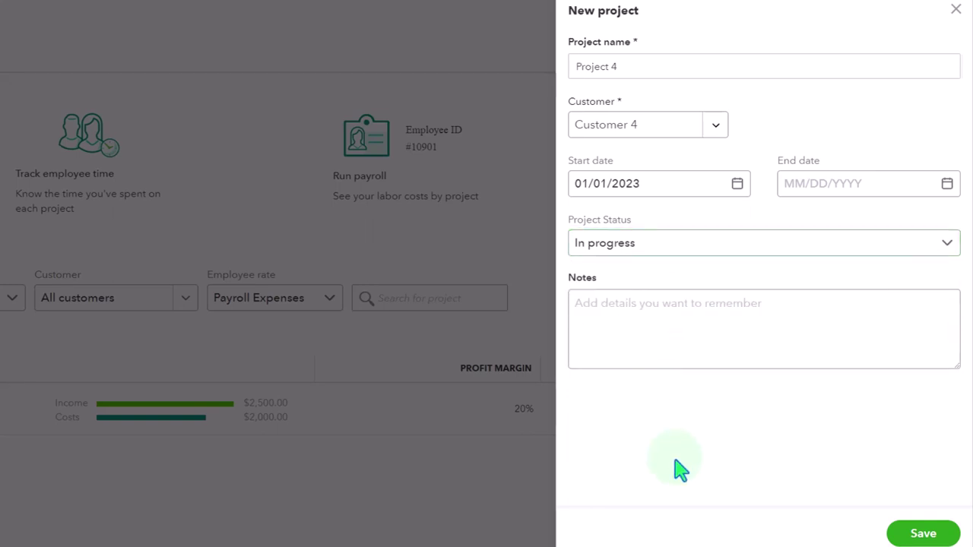
click(920, 533)
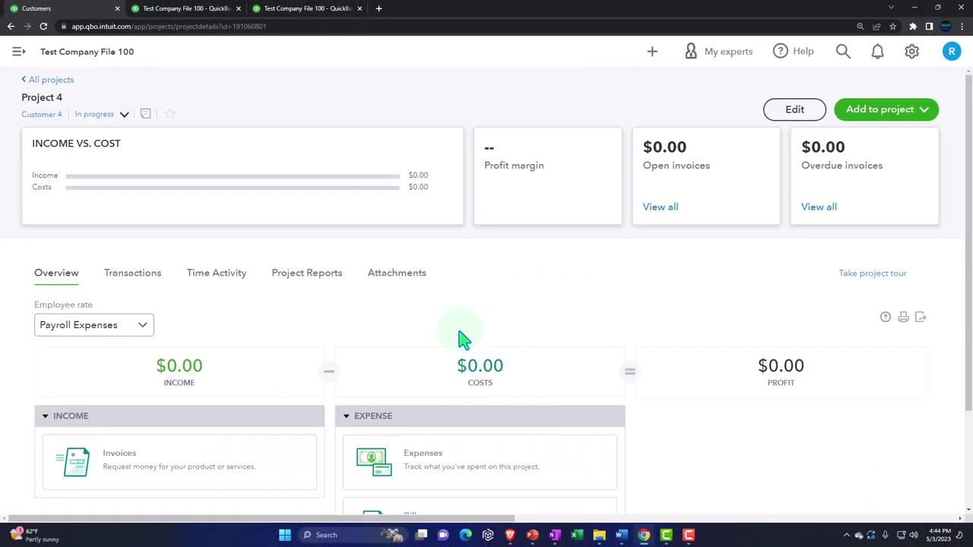
Step: Reopen Project 4 from the project list and compare the general new-transaction options with those that can be added to the project
click(67, 84)
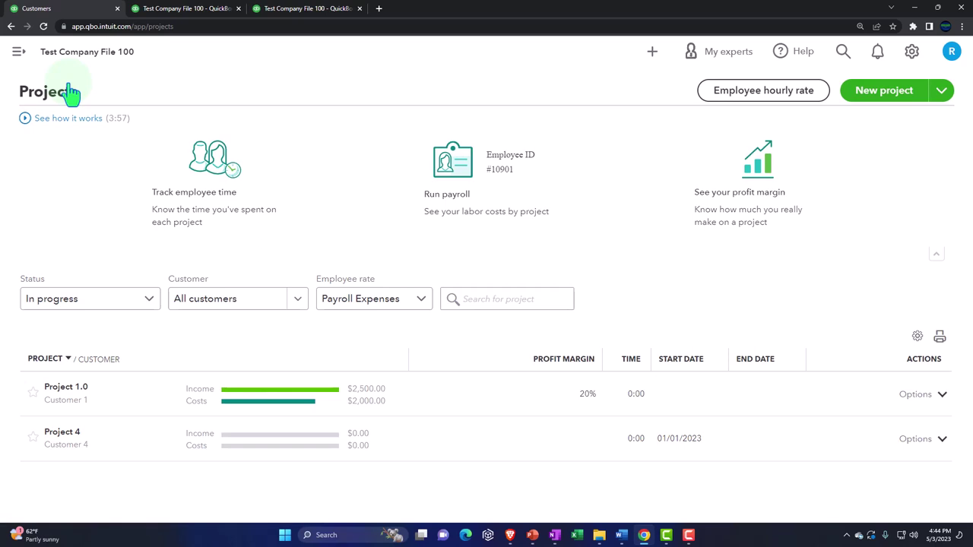
click(120, 450)
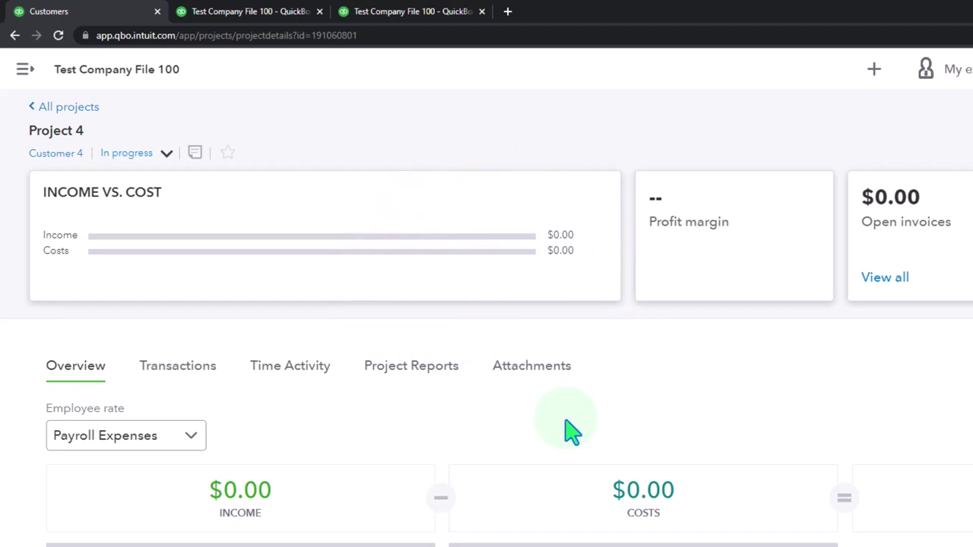
click(882, 76)
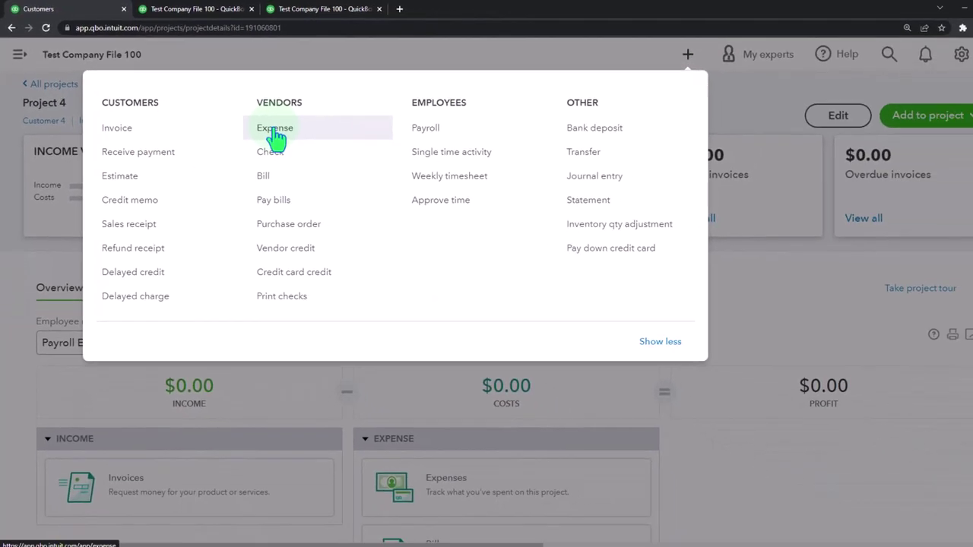
click(779, 97)
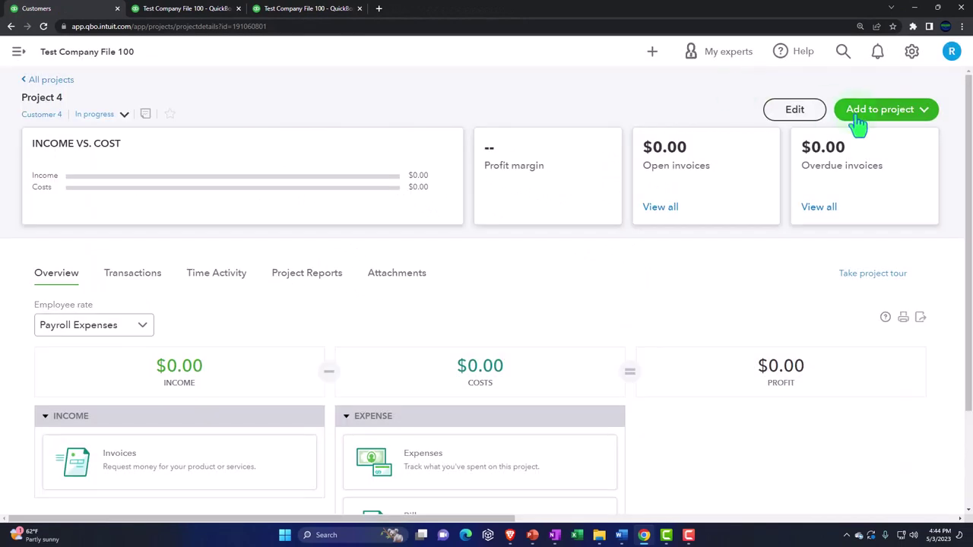
click(924, 110)
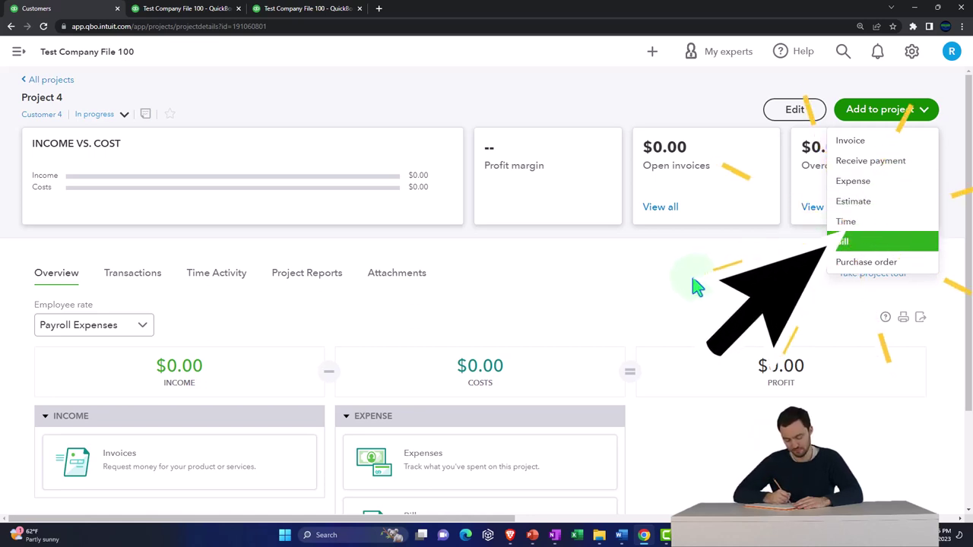
key(Escape)
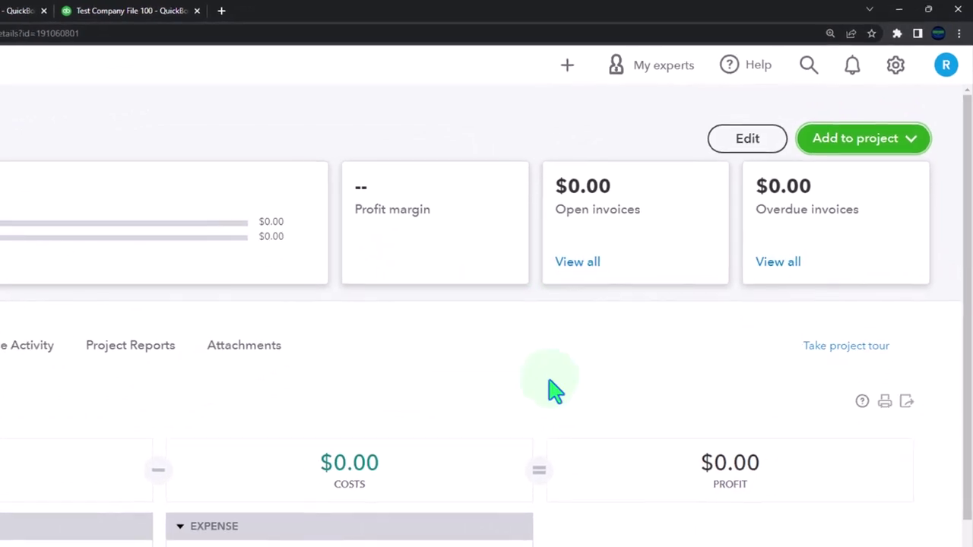
Step: Review the income, cost and profit sections of Project 4's overview, including the invoice, expense, bill and payroll hours options
scroll(145, 296, down, 2)
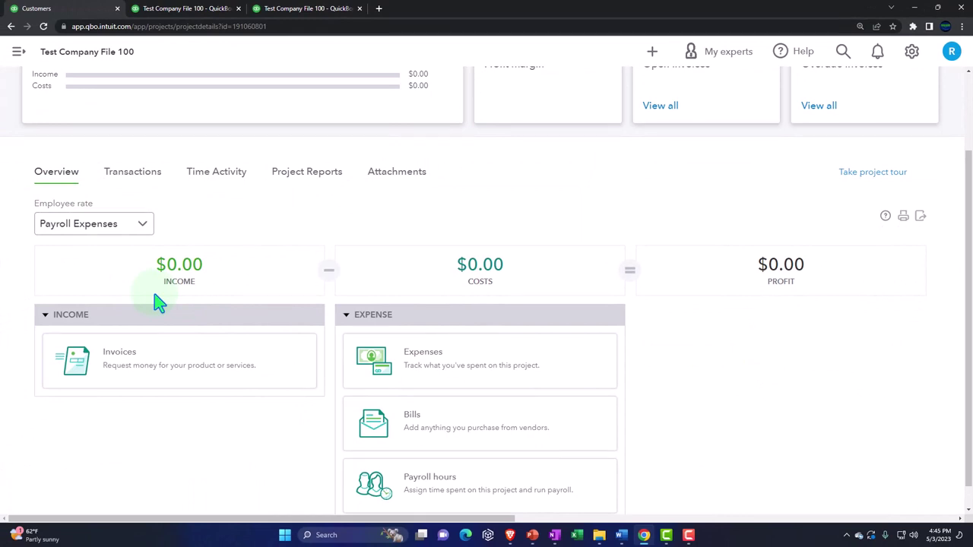
click(155, 299)
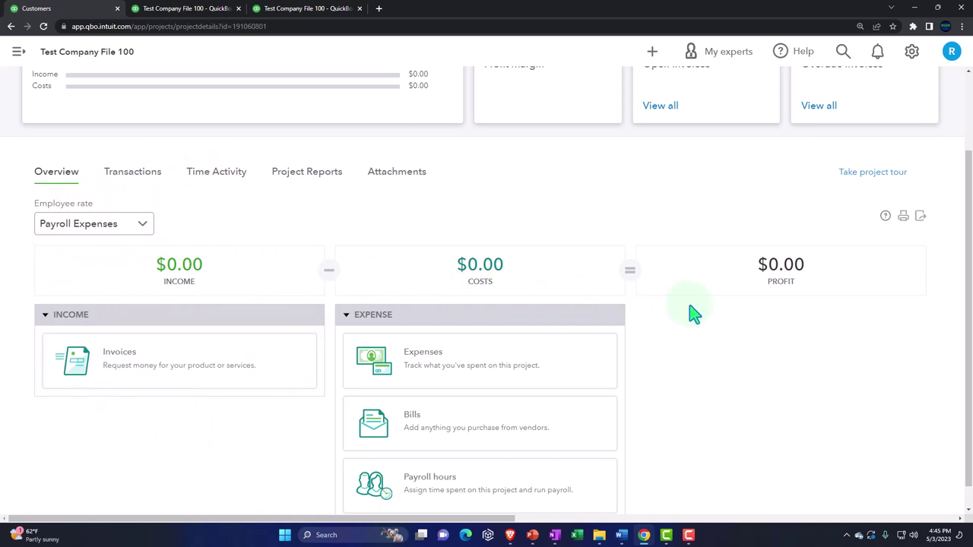
scroll(322, 428, down, 1)
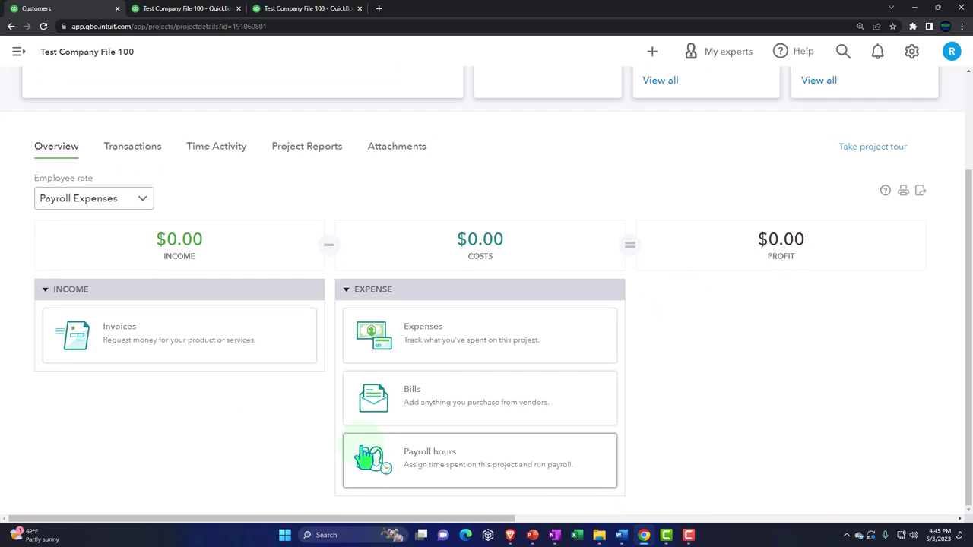
scroll(369, 456, up, 2)
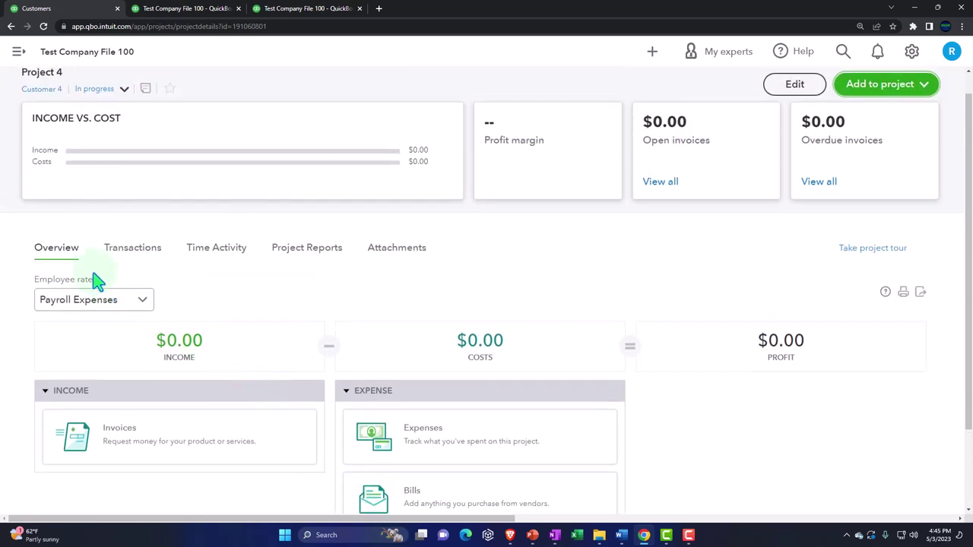
Step: Examine Project 4's transactions, time activity, project reports and attachments
click(133, 260)
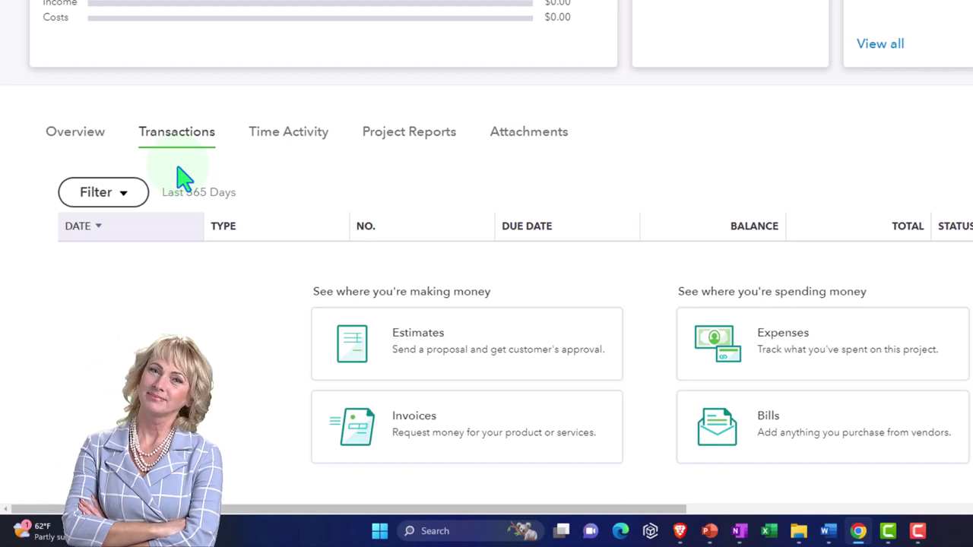
click(272, 151)
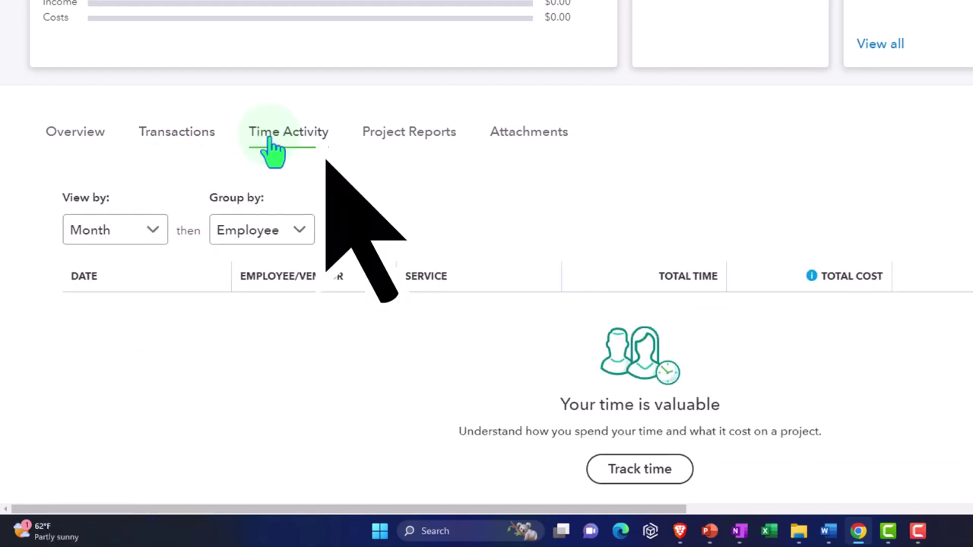
click(304, 149)
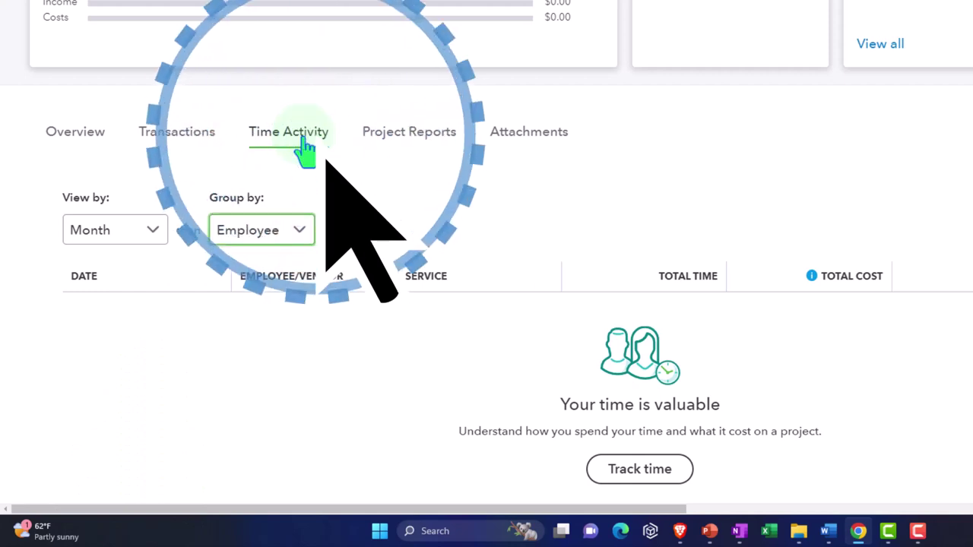
click(414, 131)
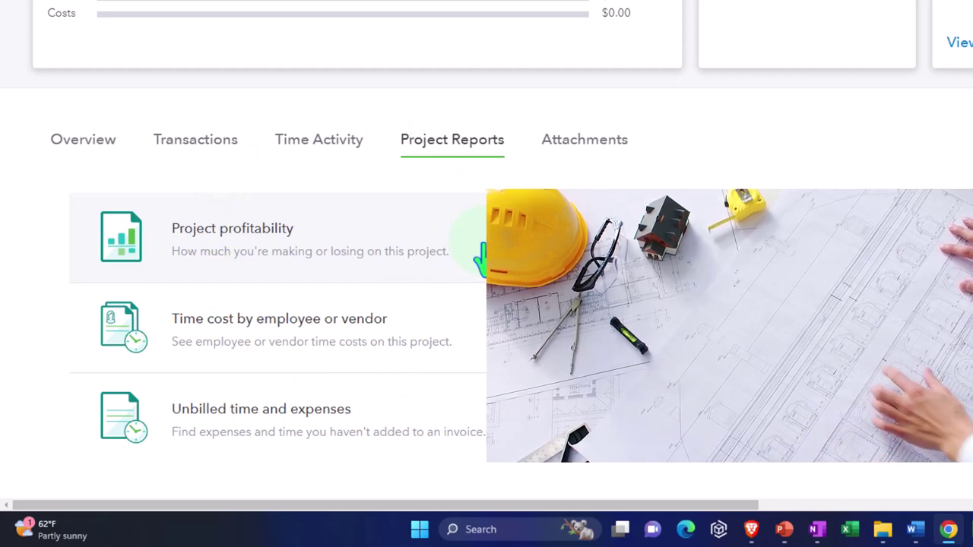
click(615, 159)
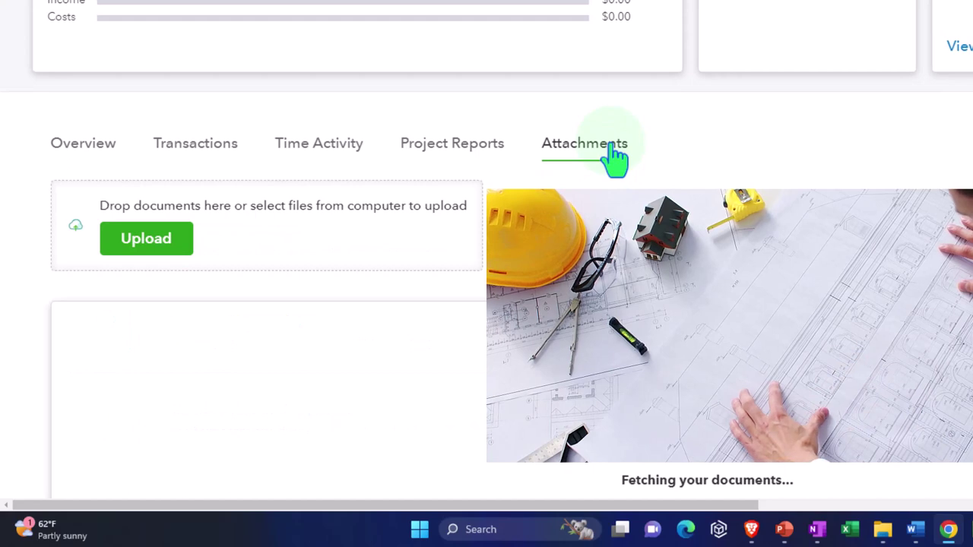
scroll(615, 160, down, 1)
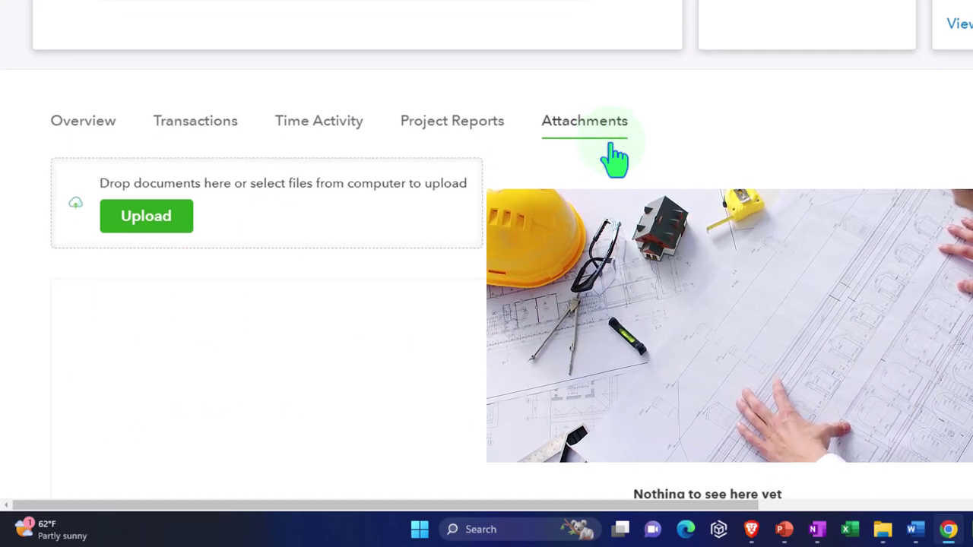
scroll(615, 160, down, 2)
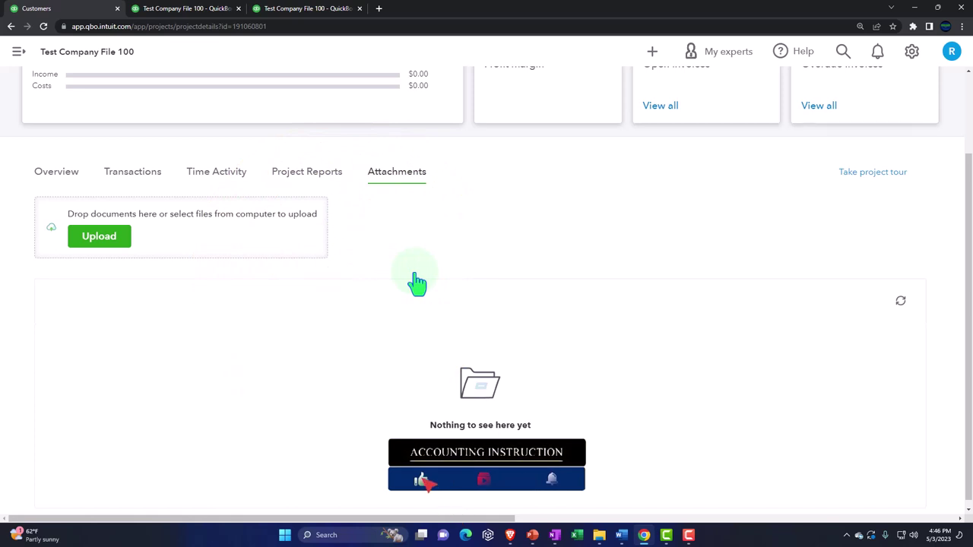
scroll(414, 280, up, 2)
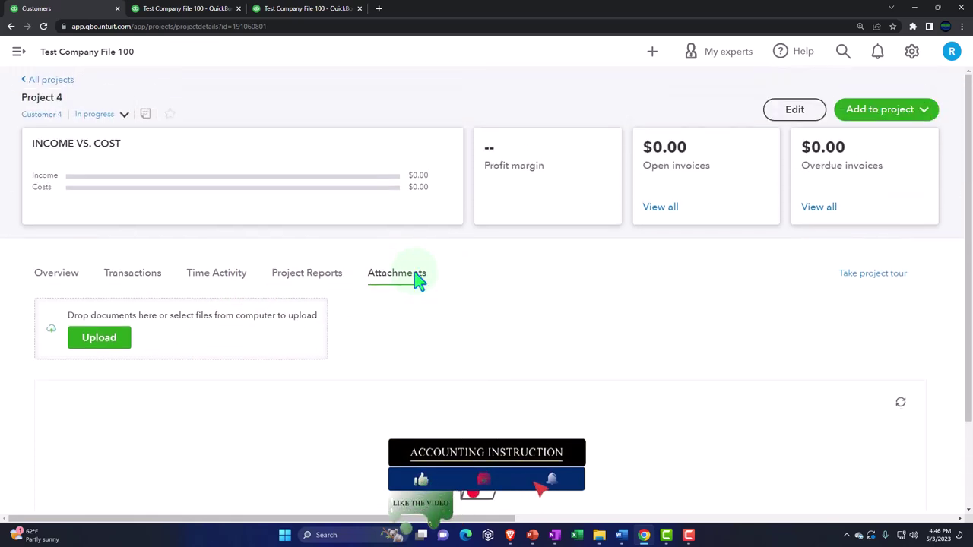
Step: Start a new estimate for Project 4 from the project overview and set the estimate date to 04/01/2023
click(56, 278)
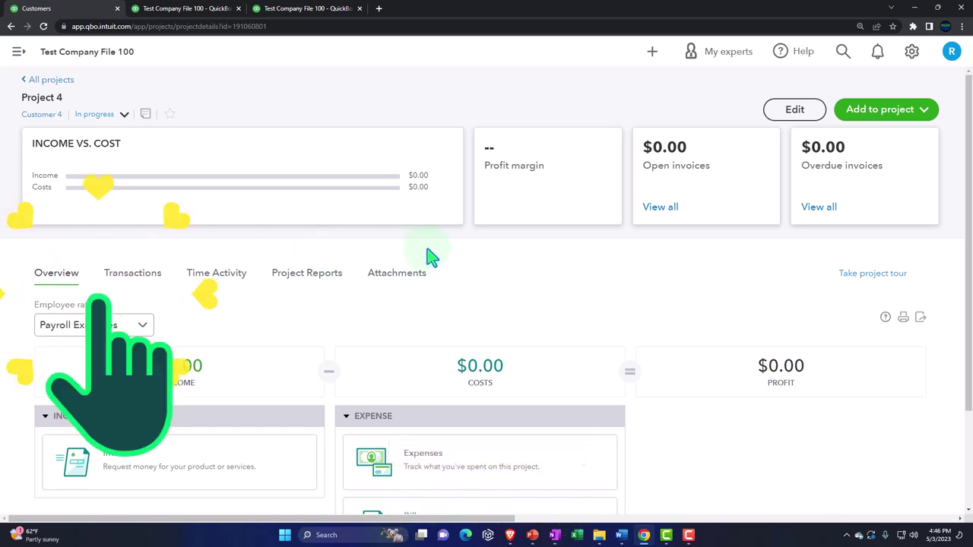
click(927, 116)
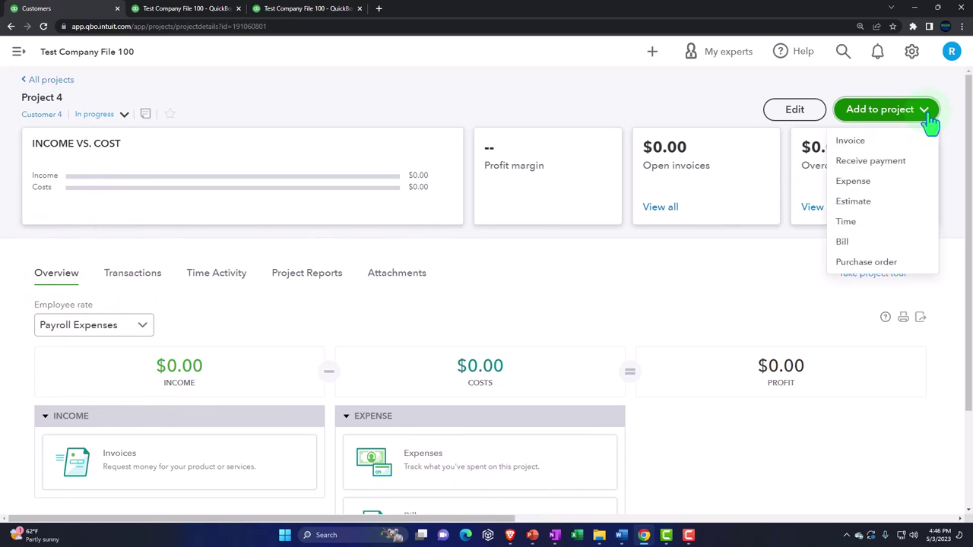
click(861, 206)
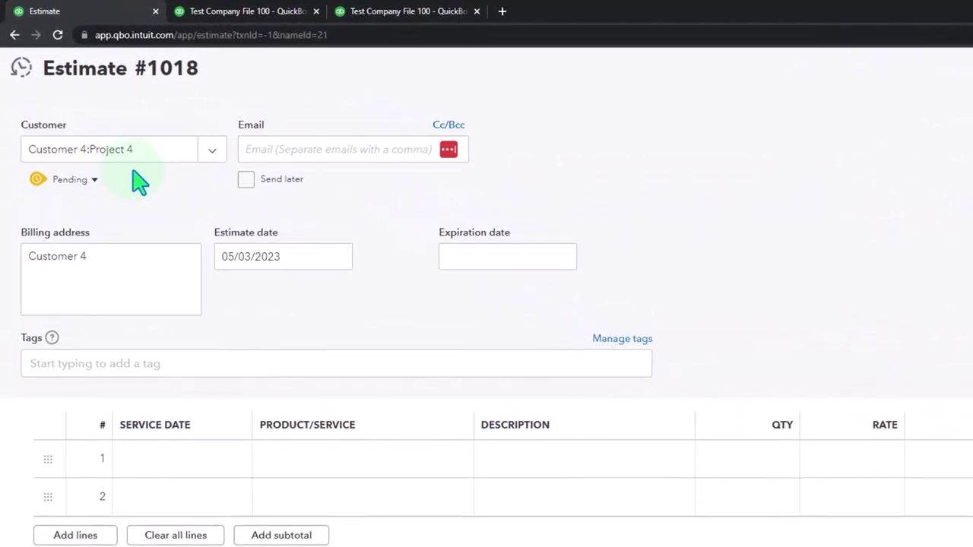
click(136, 272)
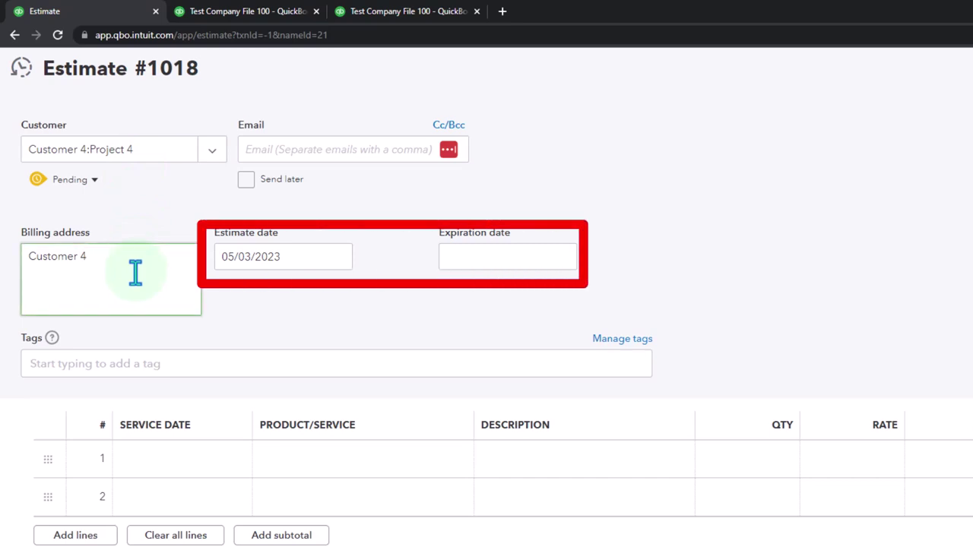
key(Tab)
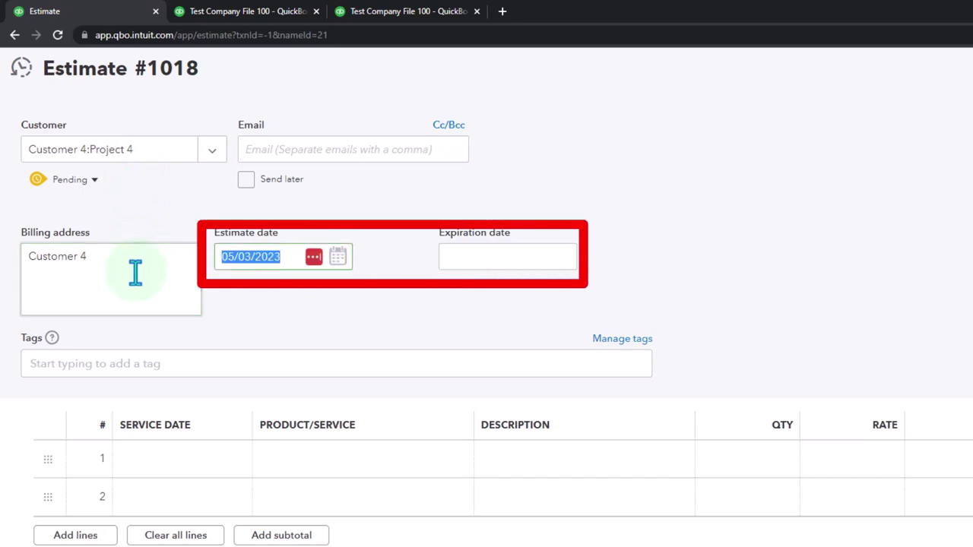
text(04/01/)
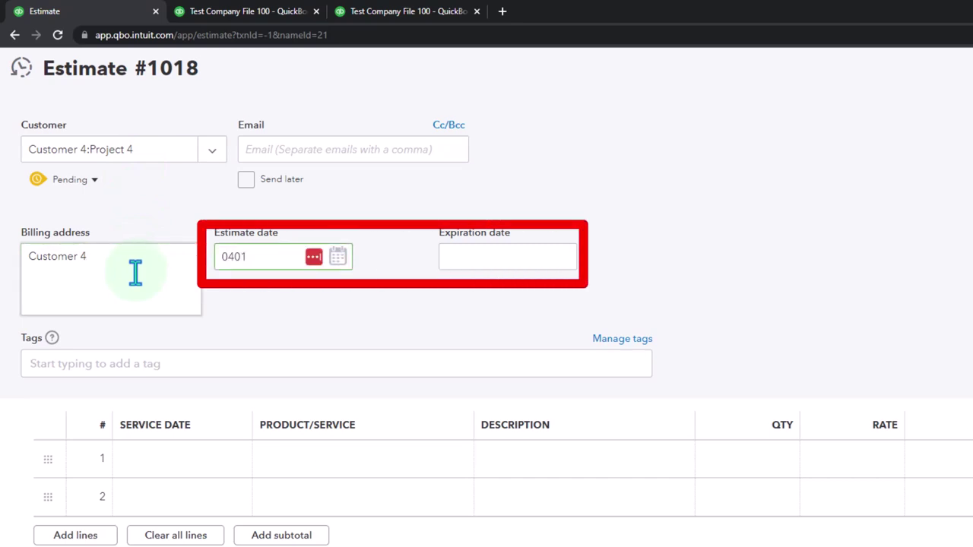
text(2023)
key(Tab)
key(Tab)
key(Tab)
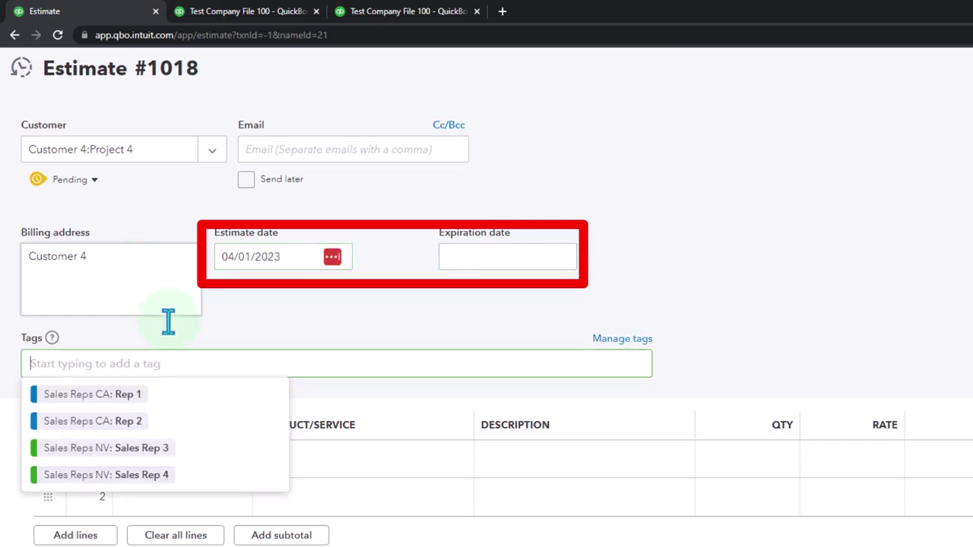
click(333, 412)
Step: Fill the estimate's first line with the Hours item, quantity 1 and an amount of 400
click(454, 464)
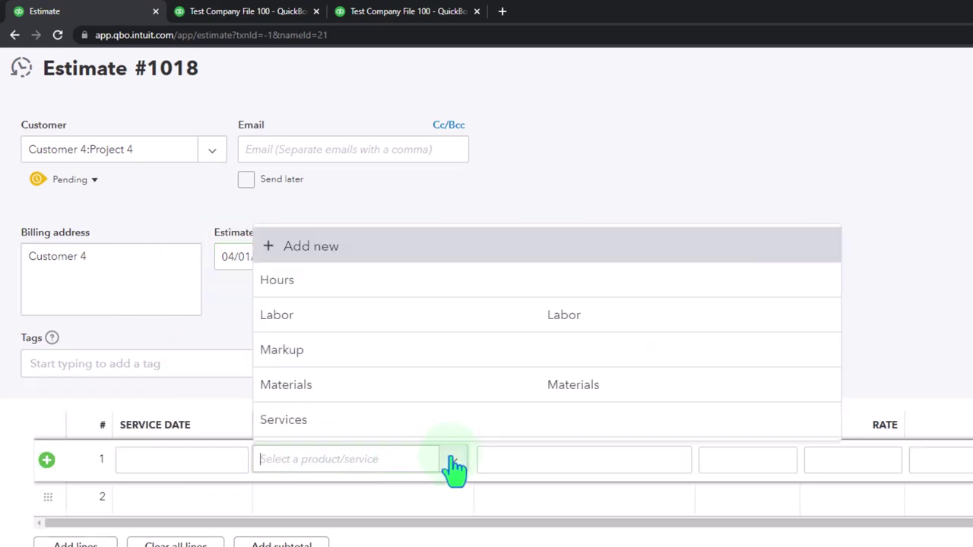
click(340, 289)
key(Tab)
key(Tab)
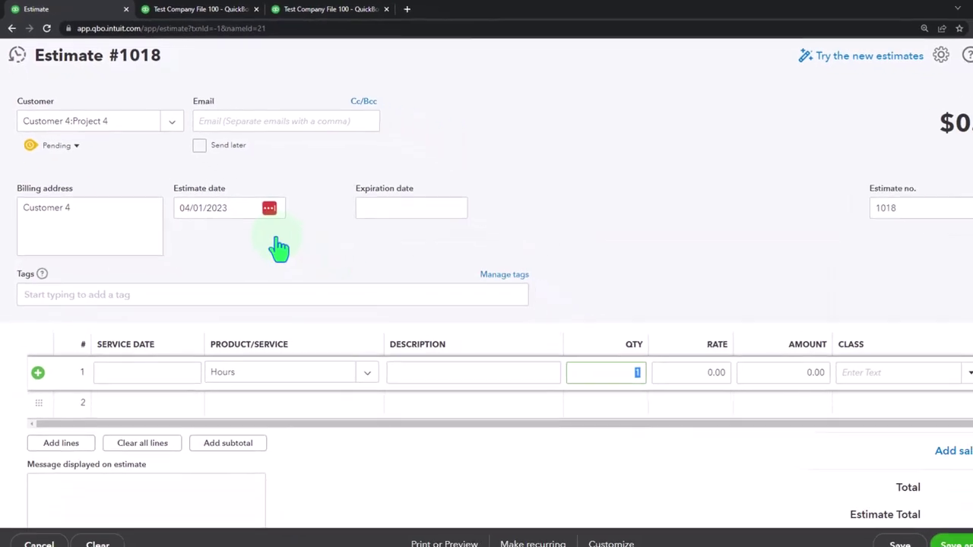
key(Tab)
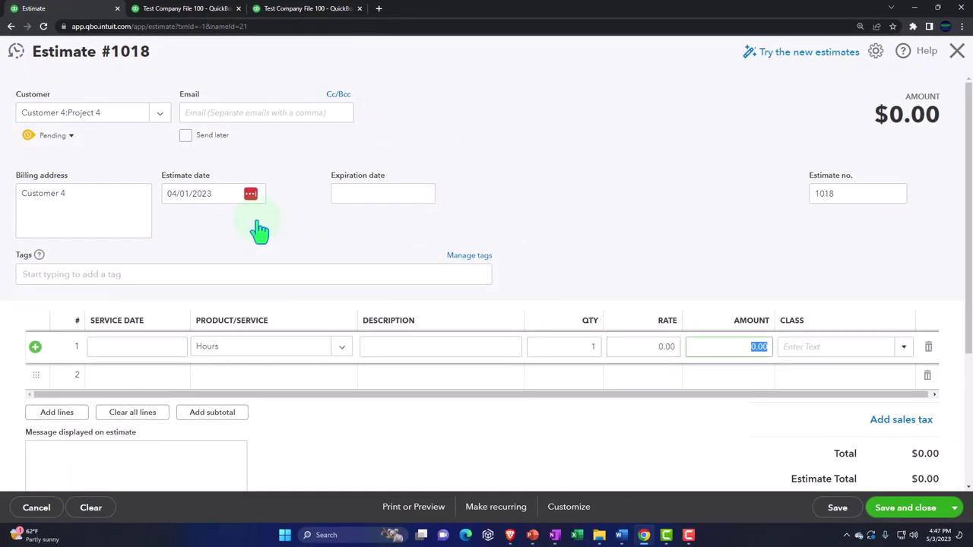
text(400)
key(Tab)
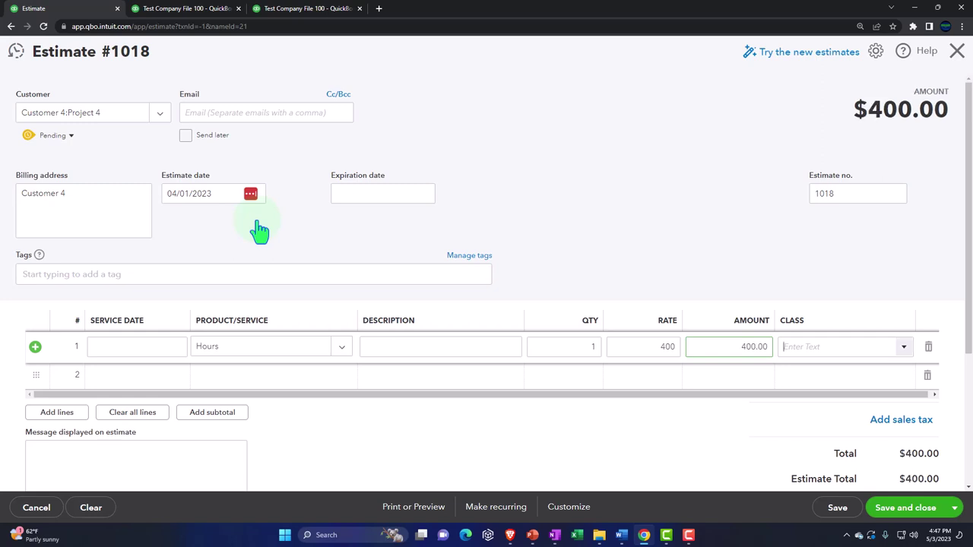
key(Tab)
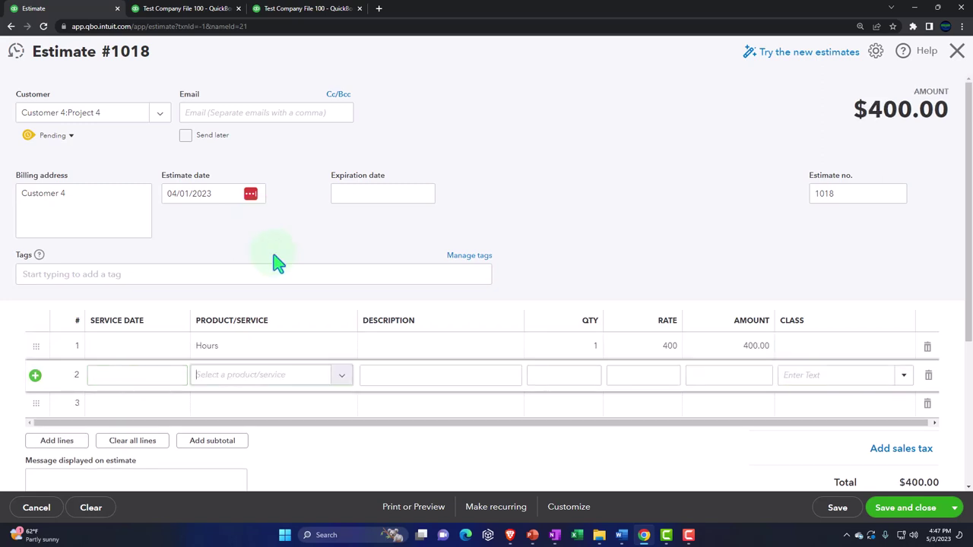
Step: Fill the estimate's second line with the Labor item, quantity 1 and a rate of 600
click(342, 379)
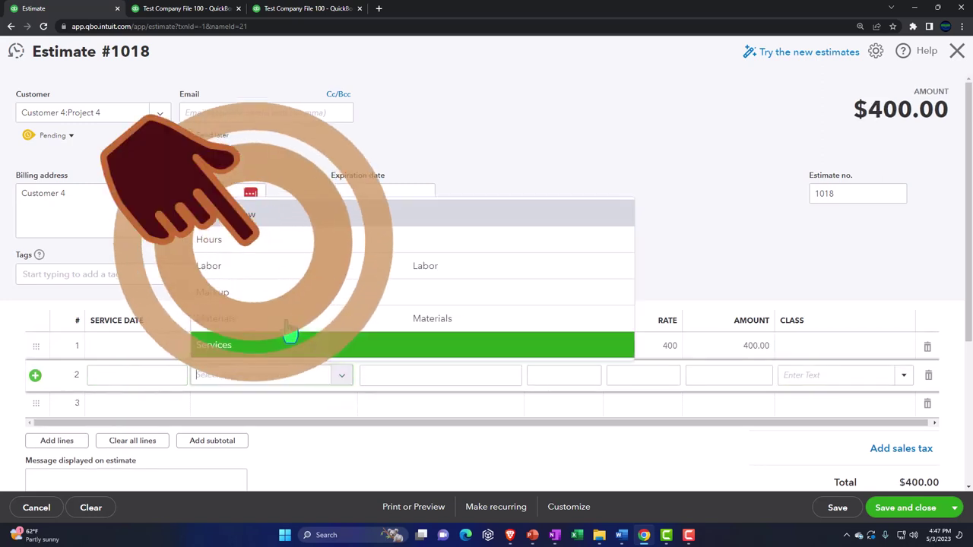
click(259, 275)
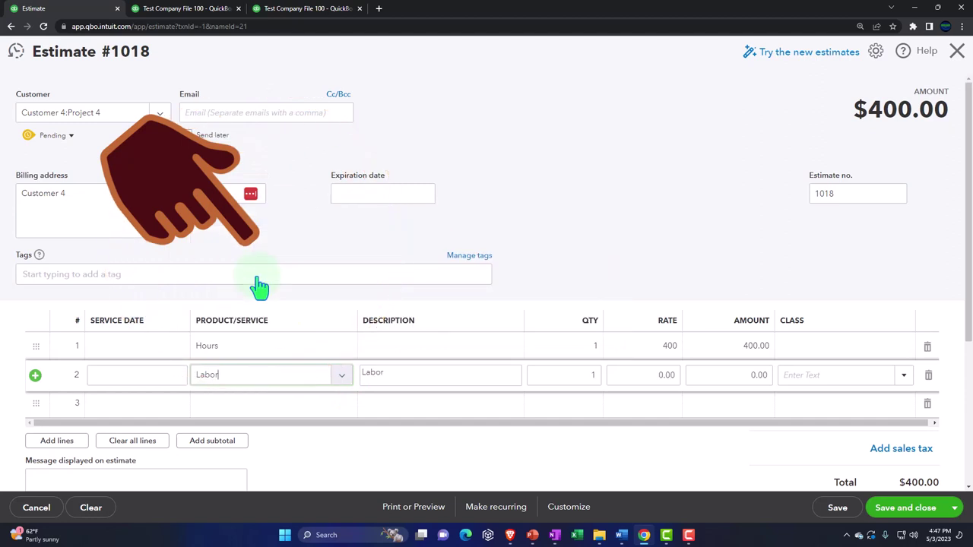
key(Tab)
key(Tab)
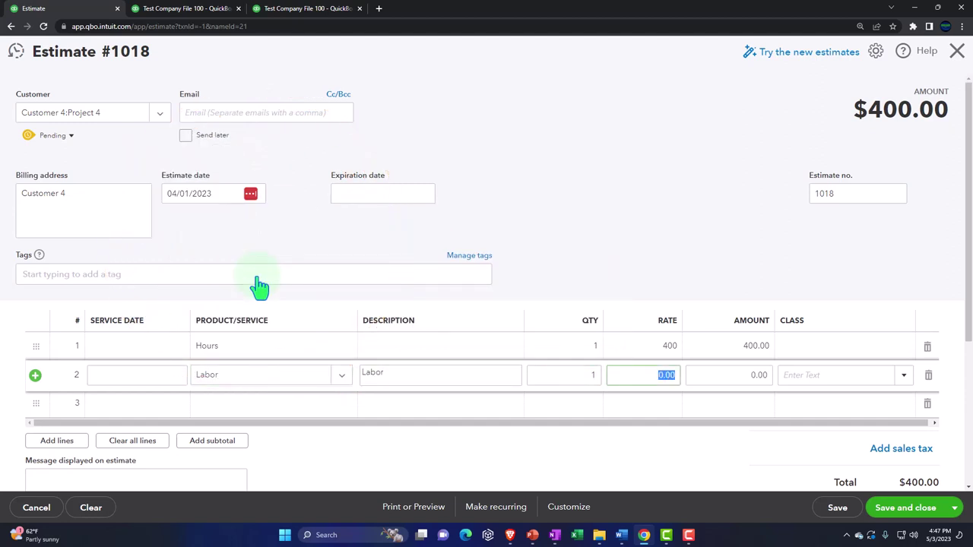
key(Tab)
key(Tab)
key(Tab)
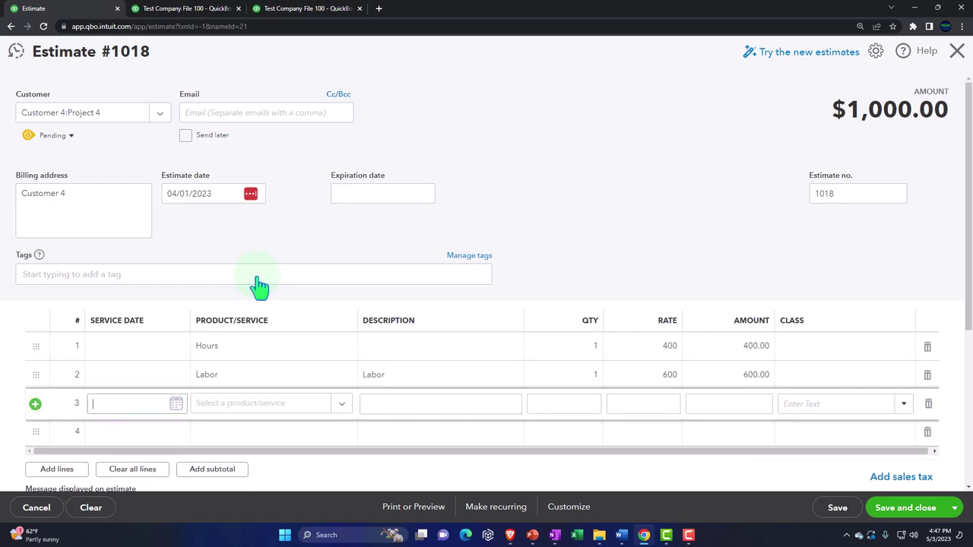
Step: Fill the estimate's third line with the Materials item, quantity 1 and a rate of 10,000
key(Tab)
click(343, 414)
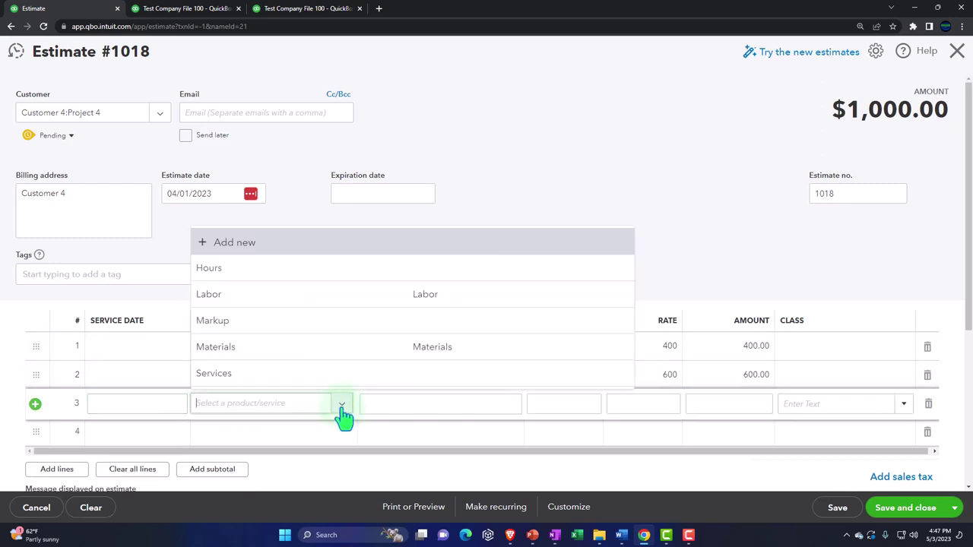
click(289, 350)
key(Tab)
key(Tab)
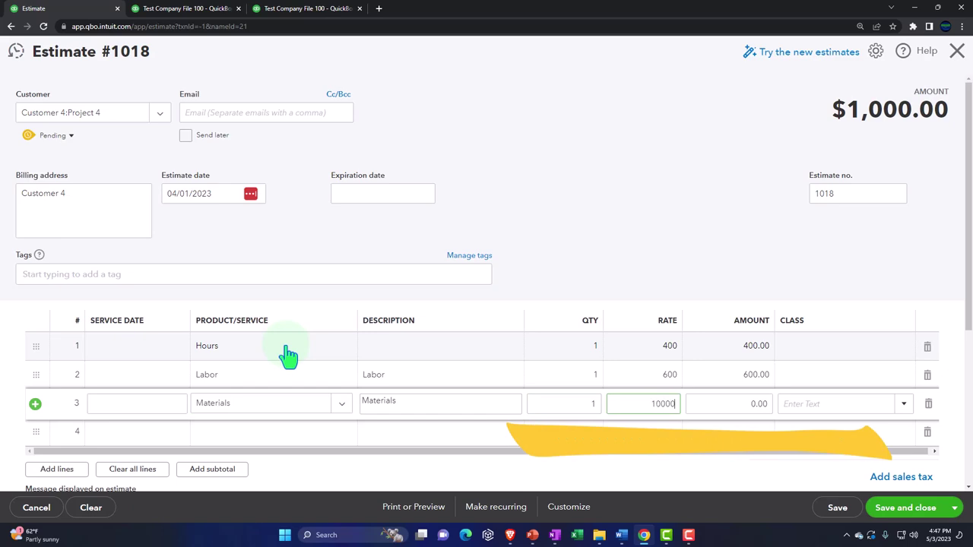
key(Tab)
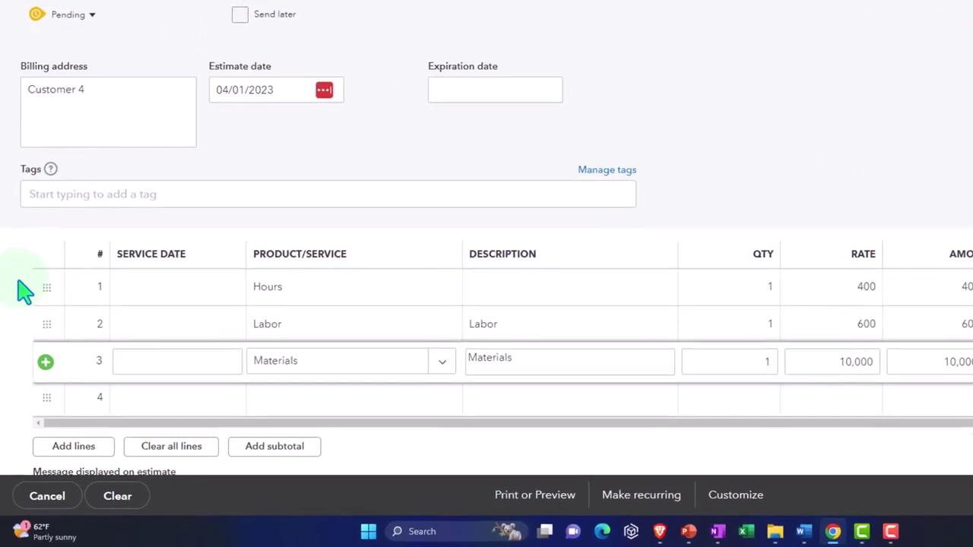
Step: Review the estimate's item lines and total, and save and close the estimate
scroll(25, 291, down, 2)
scroll(25, 287, up, 1)
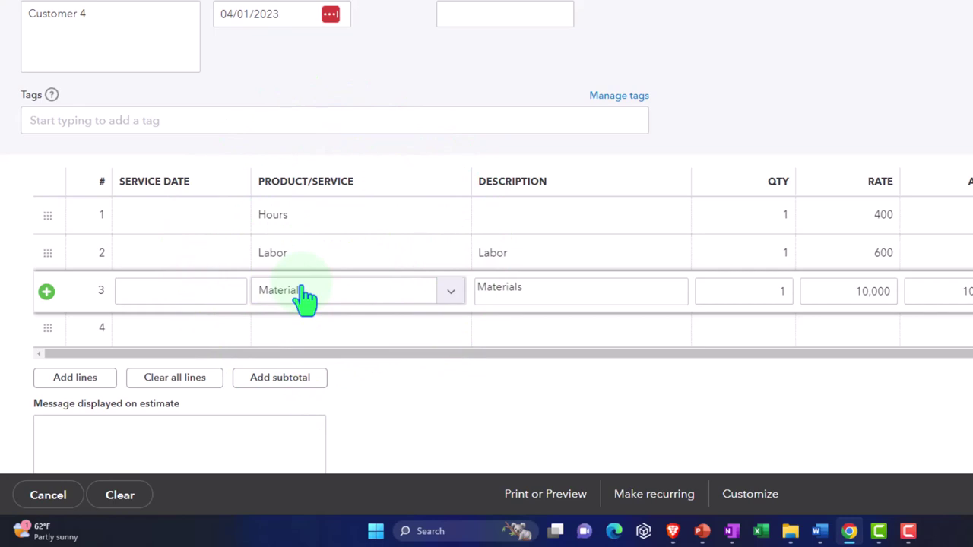
key(Return)
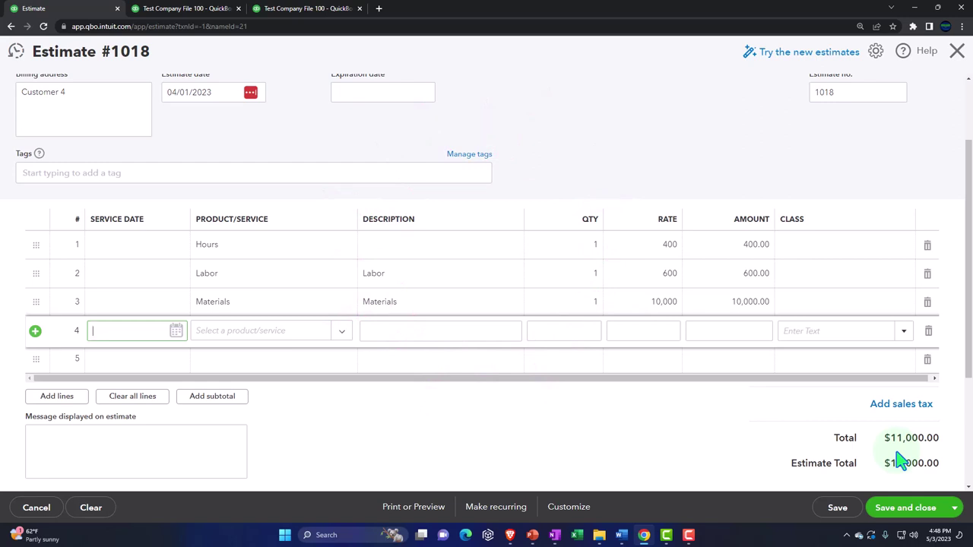
click(911, 514)
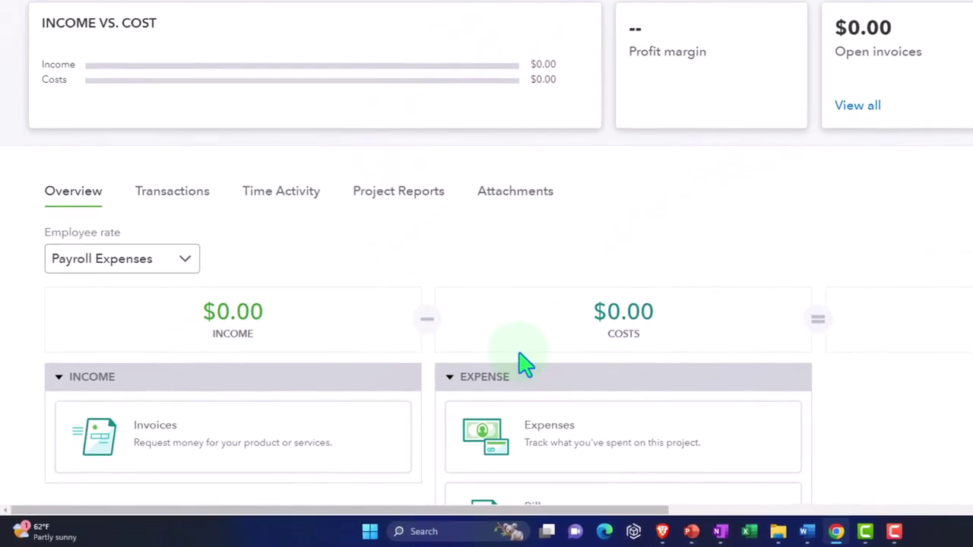
Step: Check the estimate in Project 4's transactions, and review from the overview which transactions can be added to the project
click(189, 202)
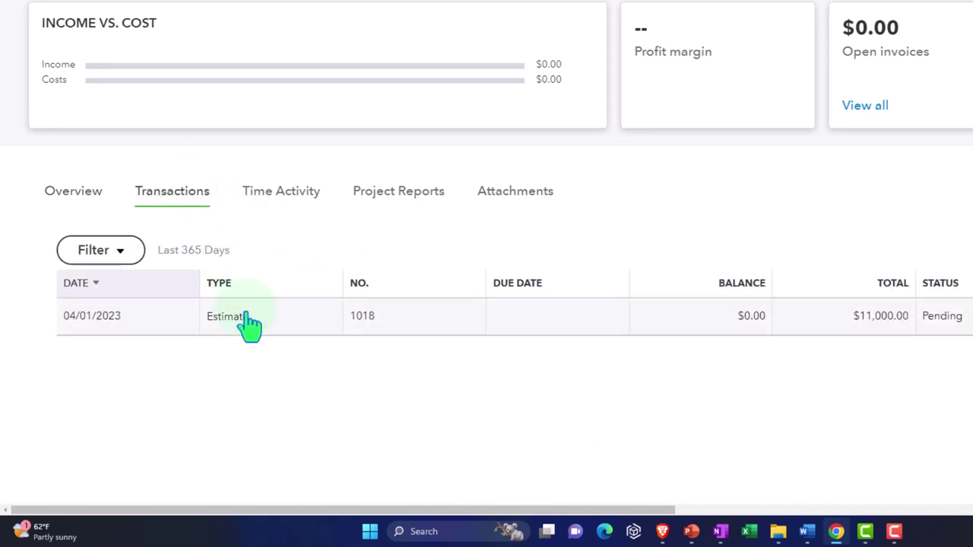
click(80, 199)
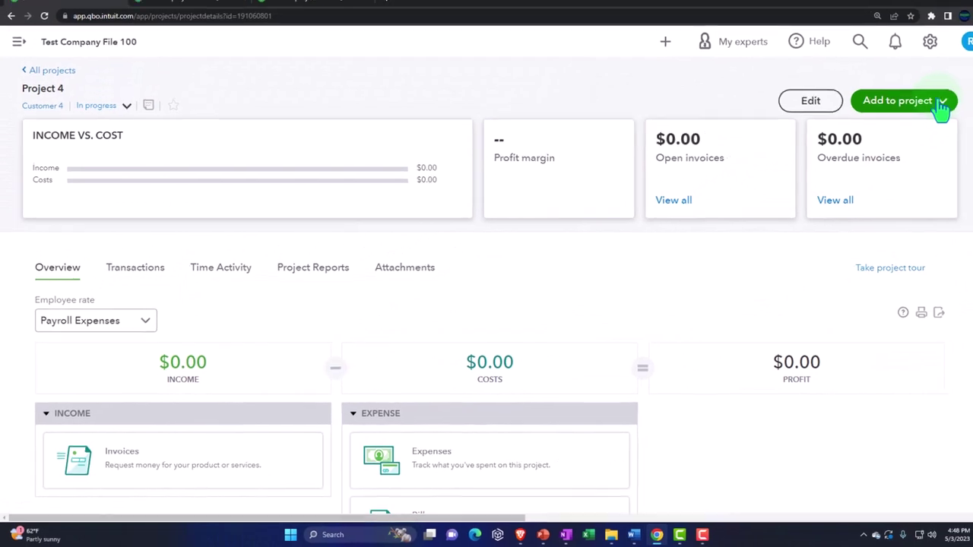
click(942, 106)
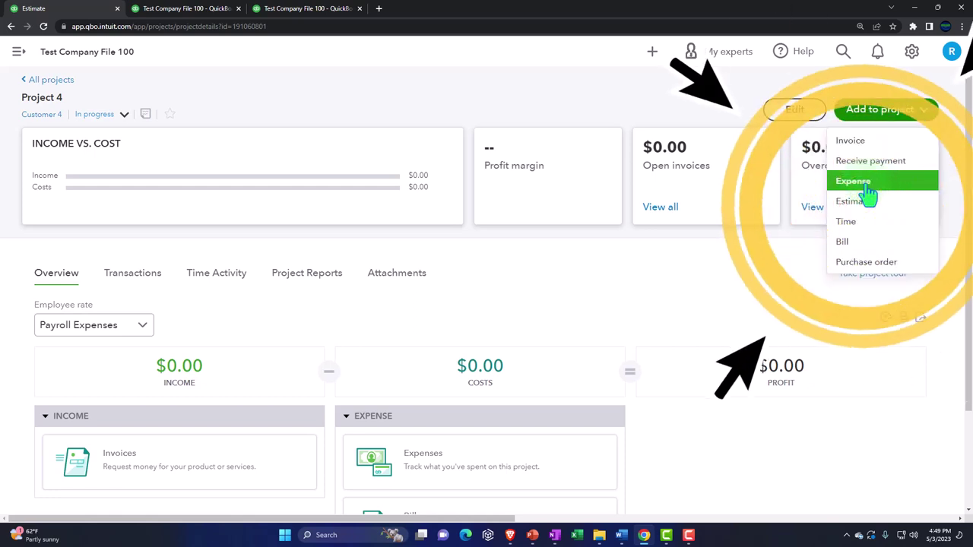
click(738, 276)
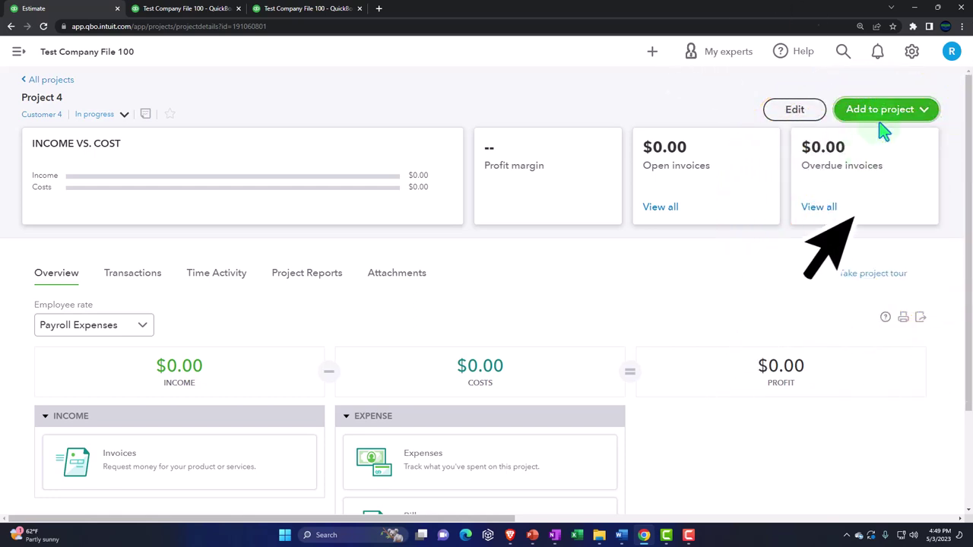
Step: Review the company's bills and expenses settings for customer tracking, billable items and default markup, leaving them unchanged
click(912, 55)
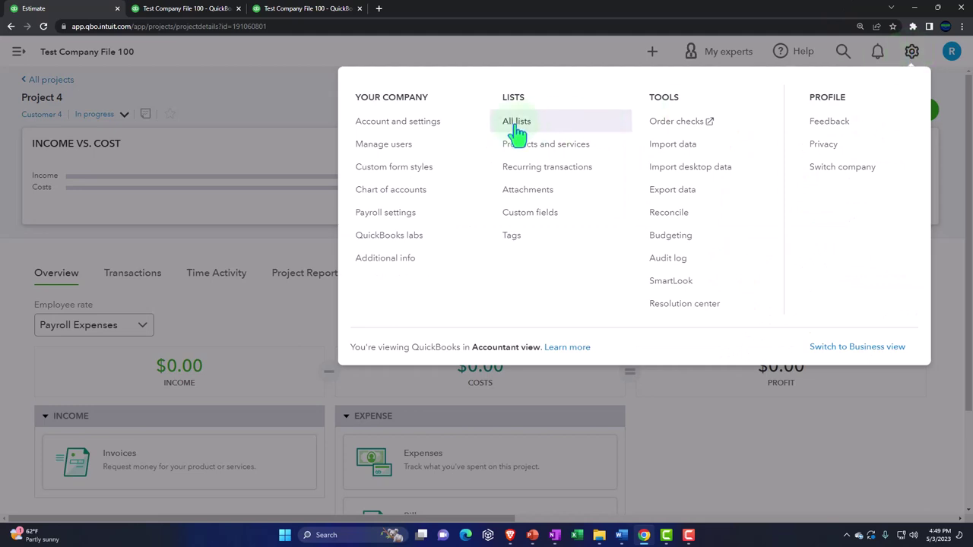
click(436, 131)
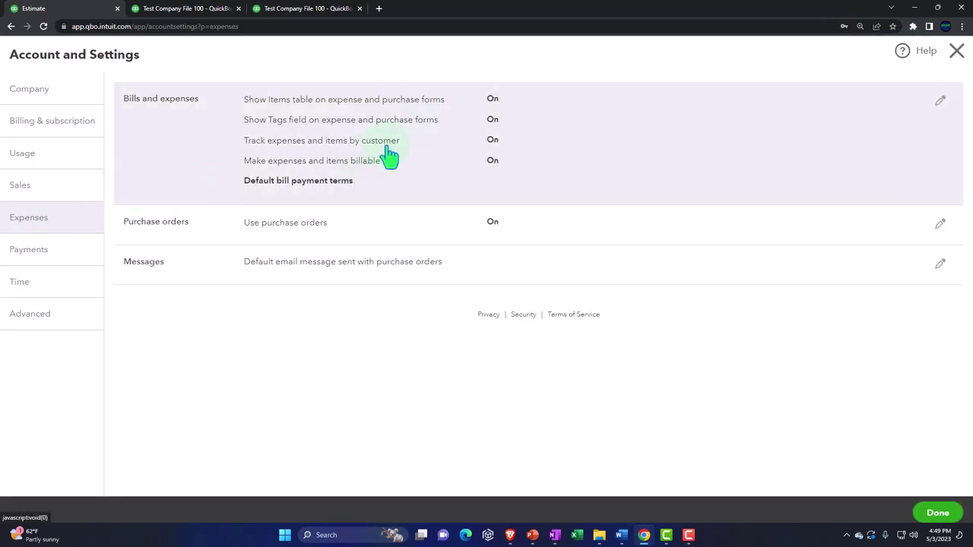
click(391, 156)
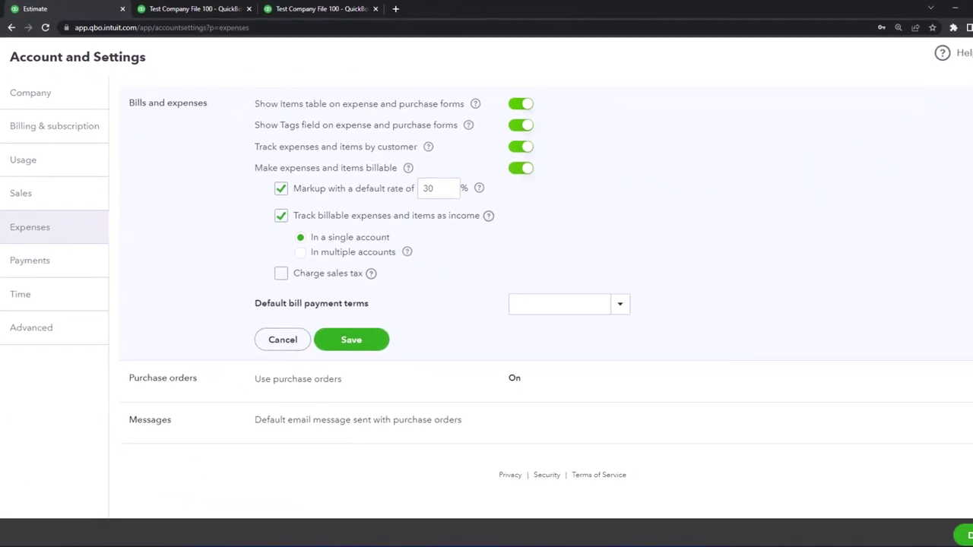
click(955, 48)
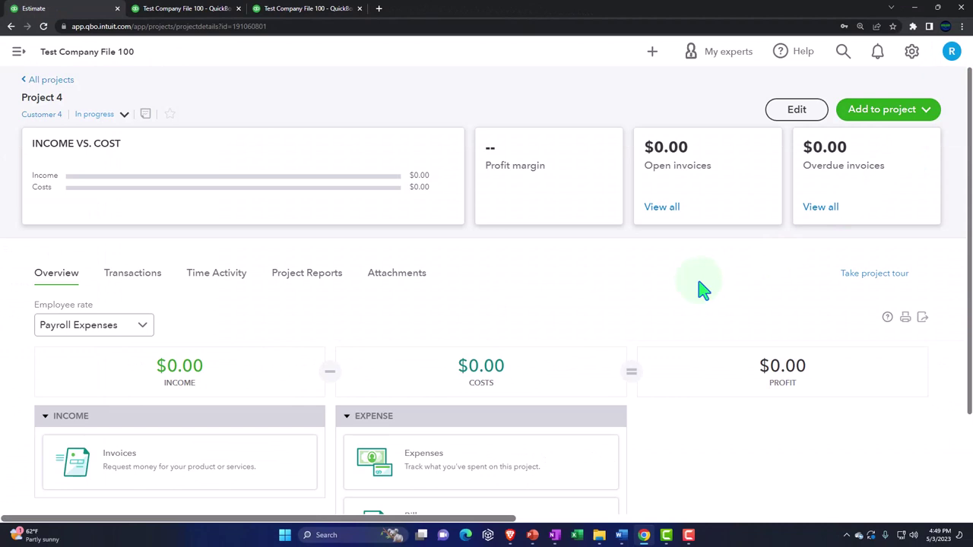
Step: Start an expense for Project 4 with Vendor 2 as payee and clear its category lines
click(929, 112)
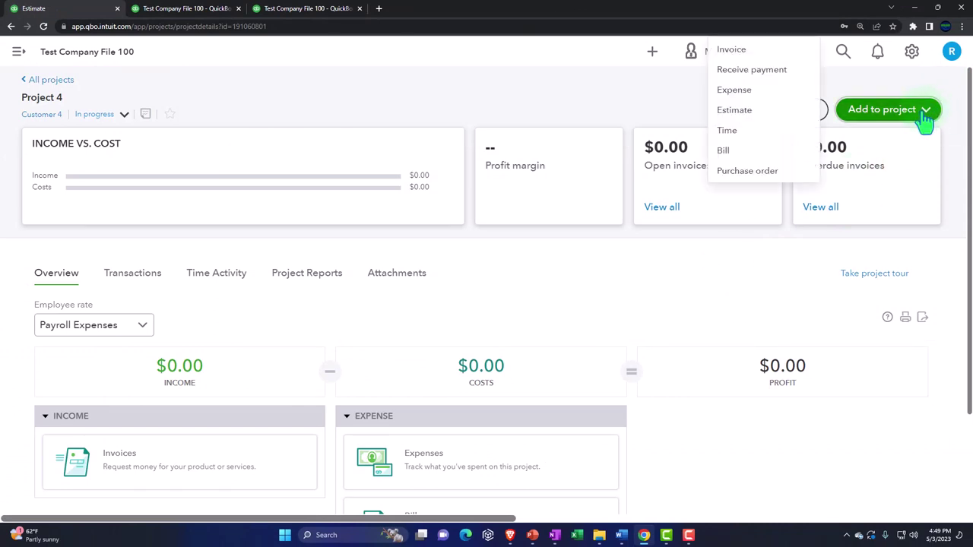
click(753, 92)
click(160, 122)
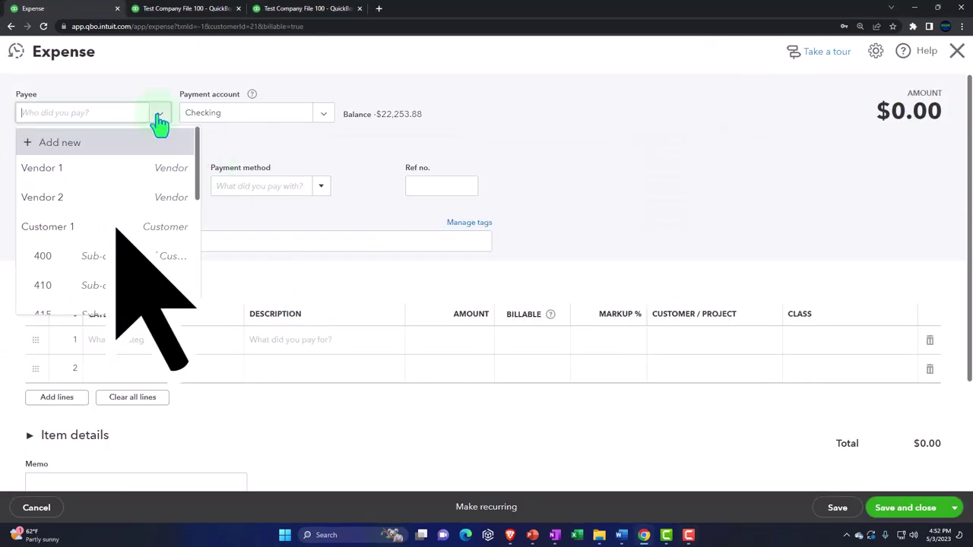
click(66, 209)
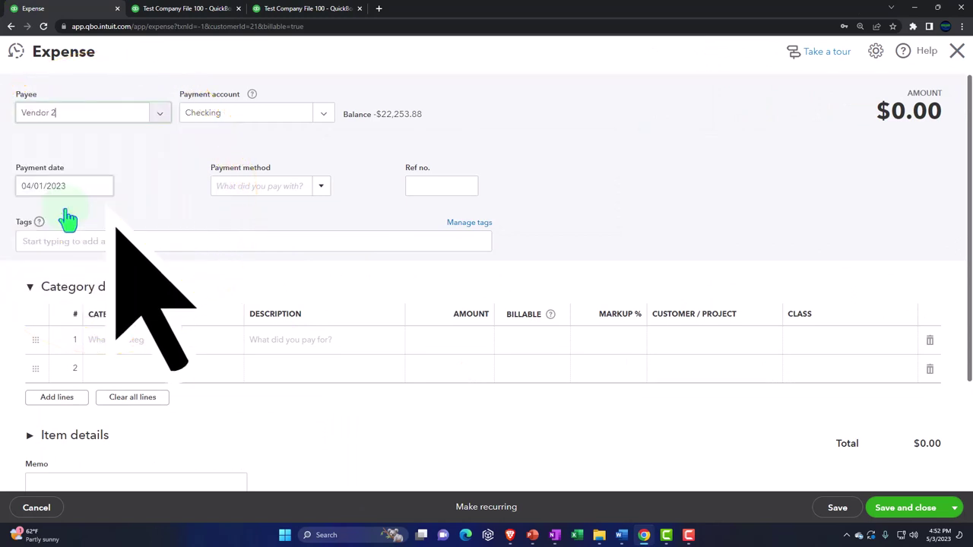
click(929, 342)
click(929, 341)
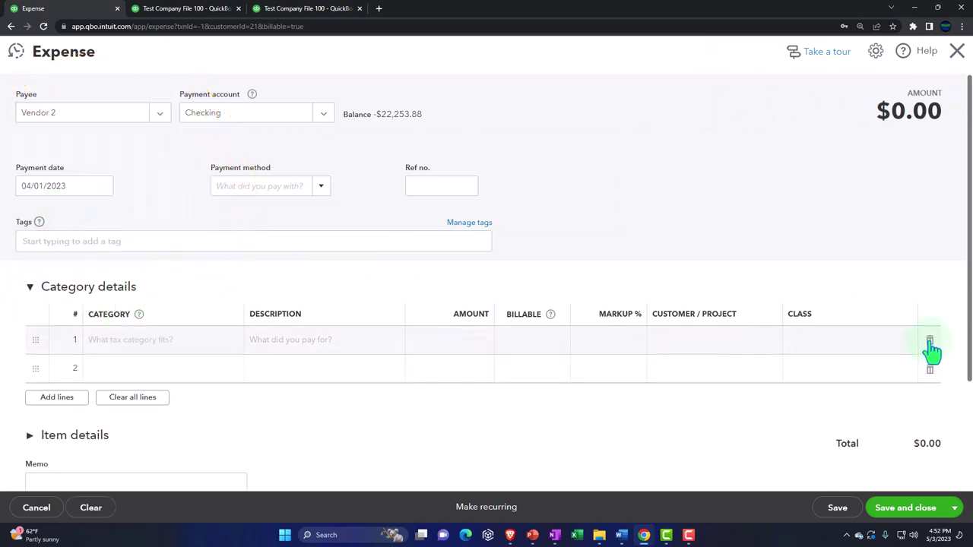
Step: Fill the first category line with the default billable, 30% markup and Customer 4:Project 4 entries, and keep the category details expanded
click(78, 185)
key(Tab)
key(Tab)
key(Tab)
key(Tab)
key(Tab)
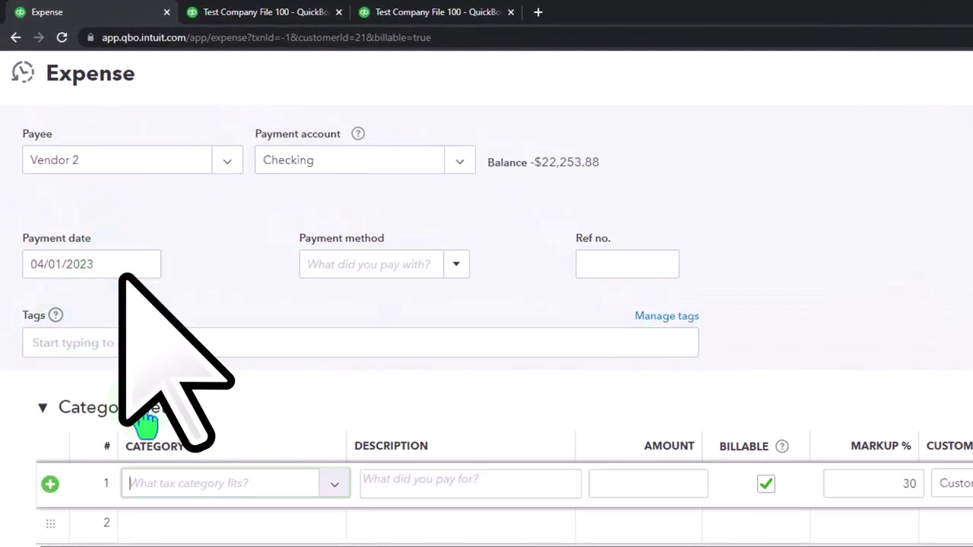
click(43, 408)
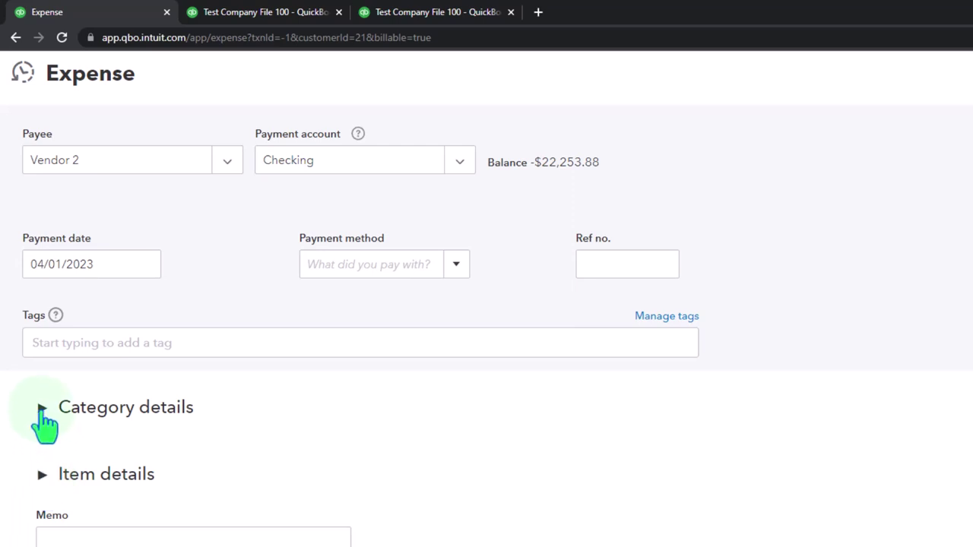
click(42, 410)
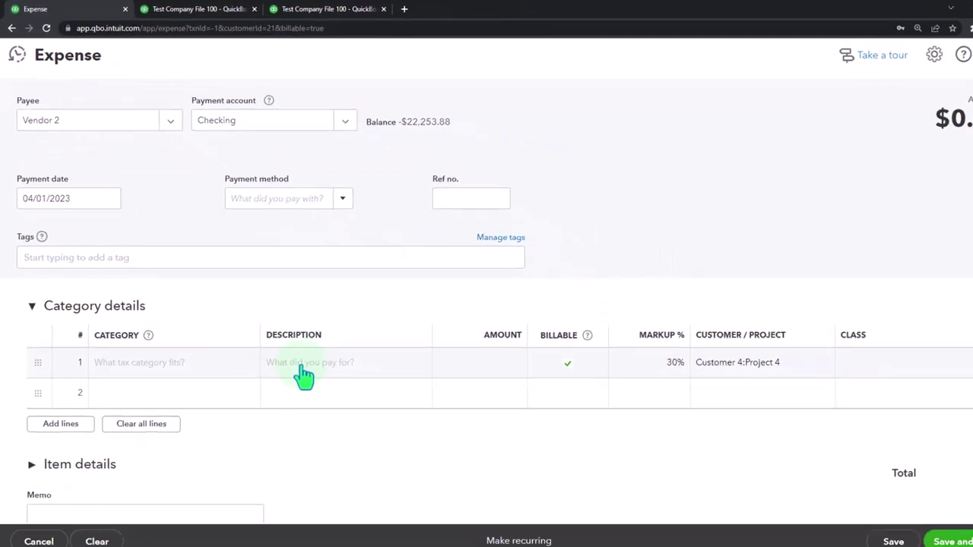
Step: Set the first expense line's category to Cost of labor - COS, leaving its description blank
click(219, 363)
click(246, 364)
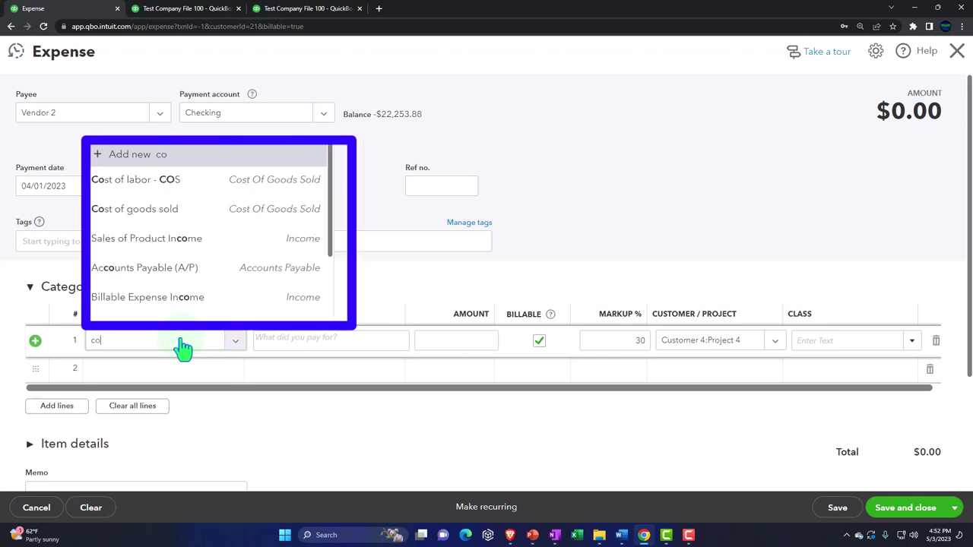
key(Down)
key(Tab)
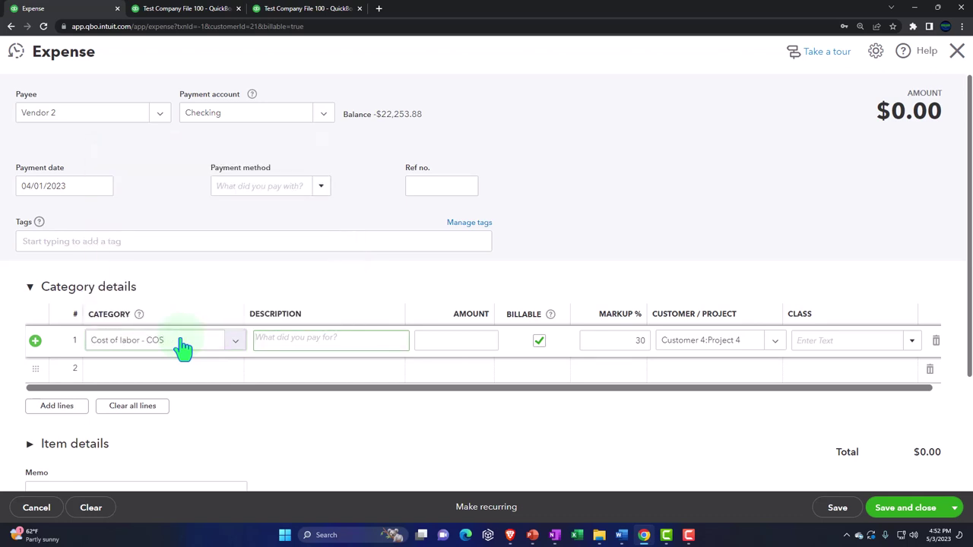
key(Tab)
key(Tab)
key(Tab)
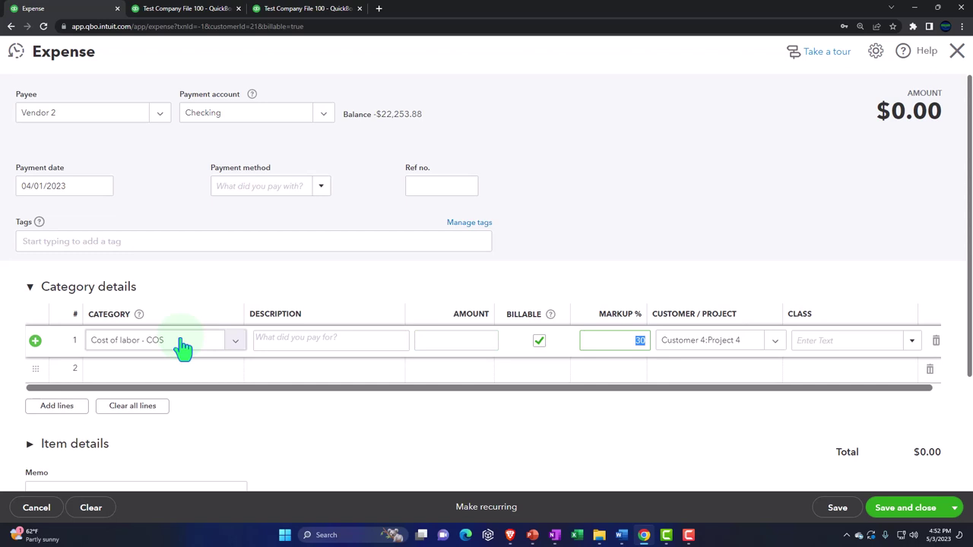
Step: Set the labor line's amount to 100 and continue to a second category line for Customer 4:Project 4
click(465, 339)
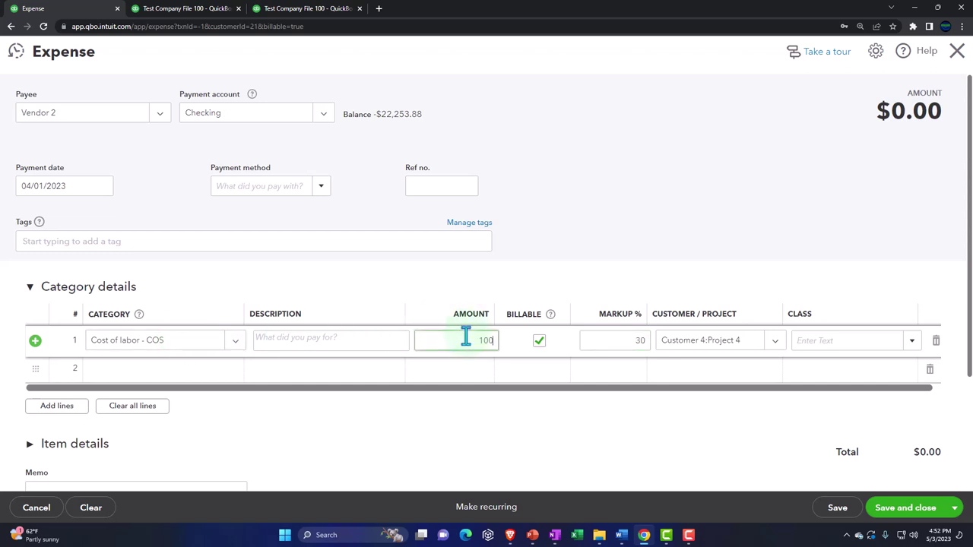
text(100)
key(Tab)
key(Tab)
key(Tab)
key(Tab)
key(Tab)
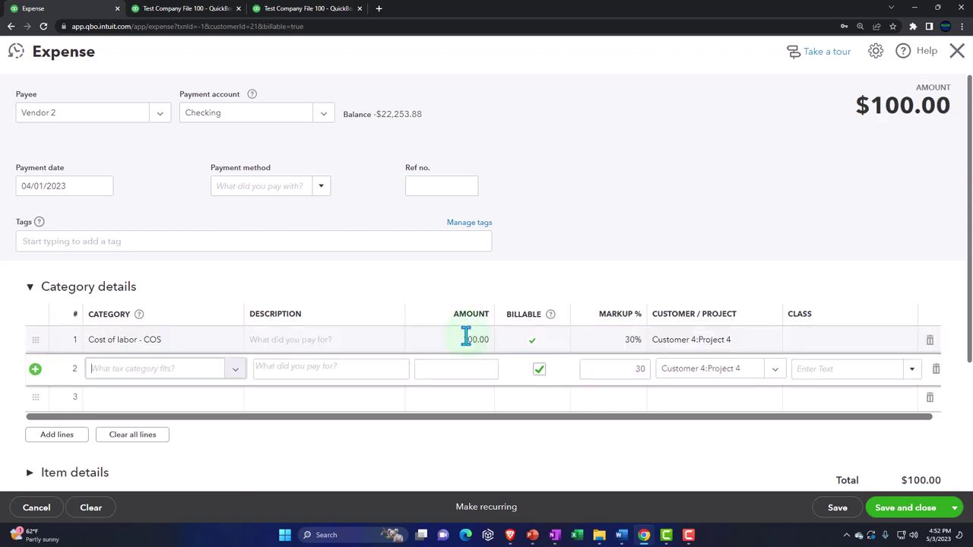
text(cos)
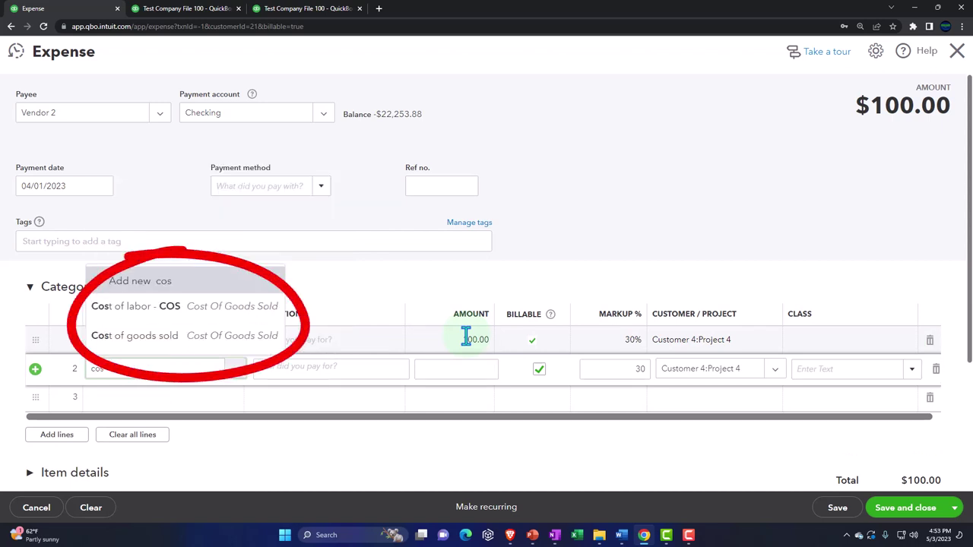
key(BackSpace)
key(BackSpace)
key(BackSpace)
Step: Complete the second expense line with Supplies & Materials - COGS and an amount of 50, billable to Customer 4:Project 4
text(mat)
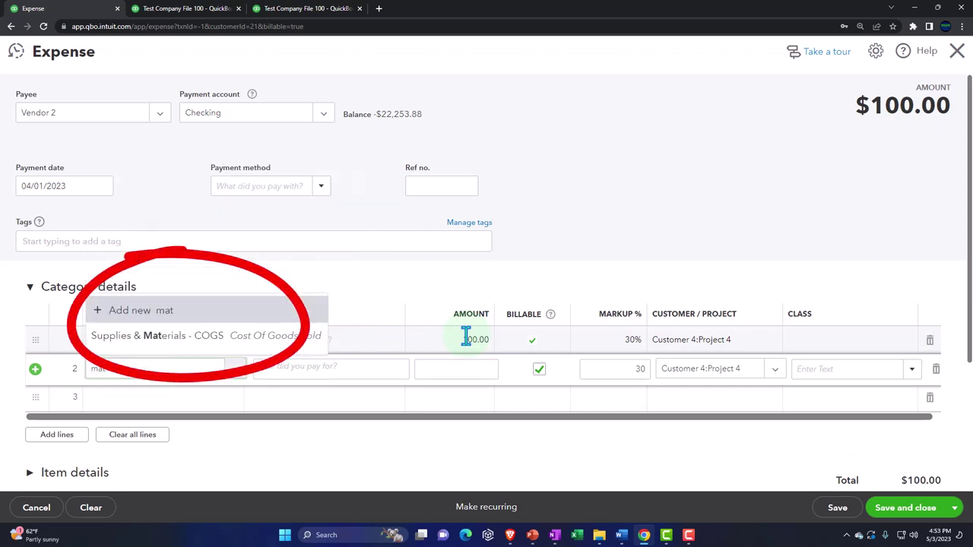
key(Down)
key(Tab)
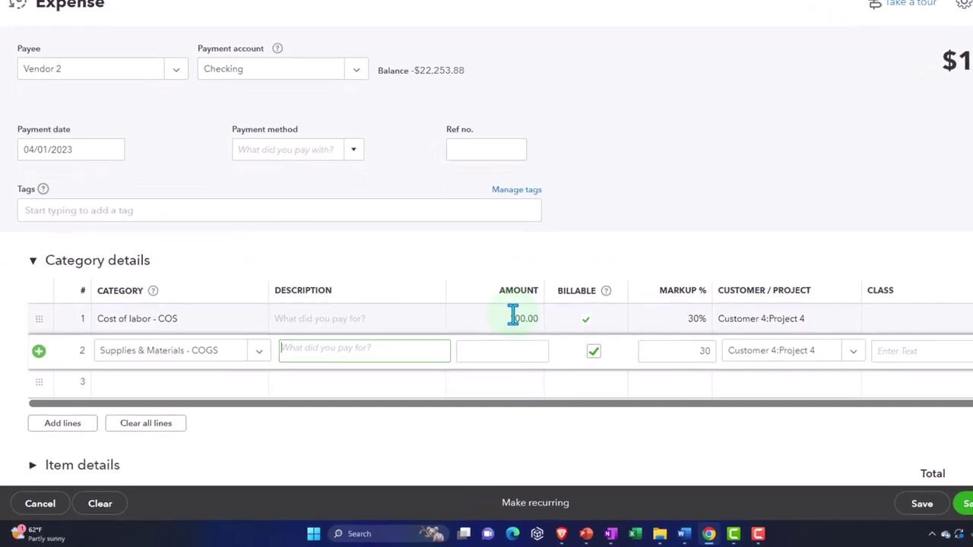
key(Tab)
text(50)
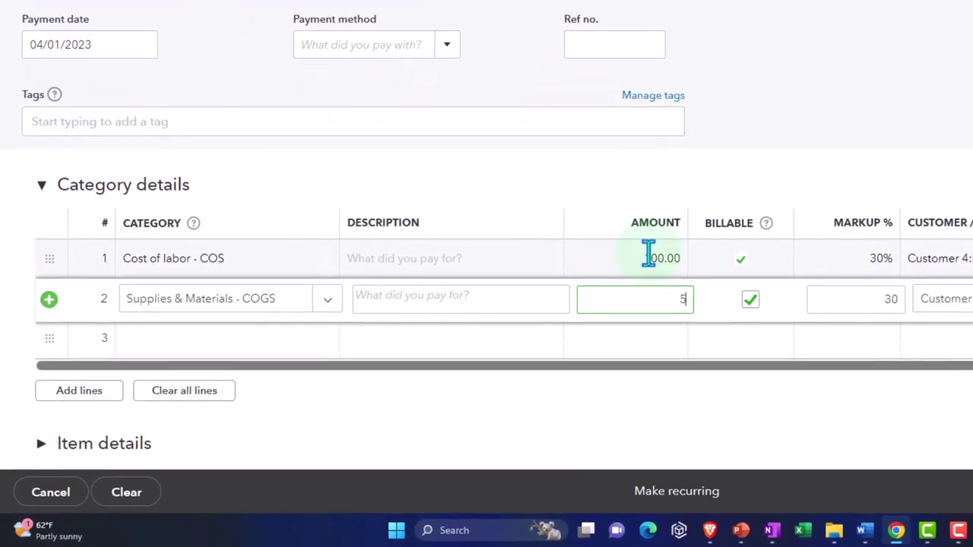
key(Tab)
key(Tab)
key(Tab)
key(Tab)
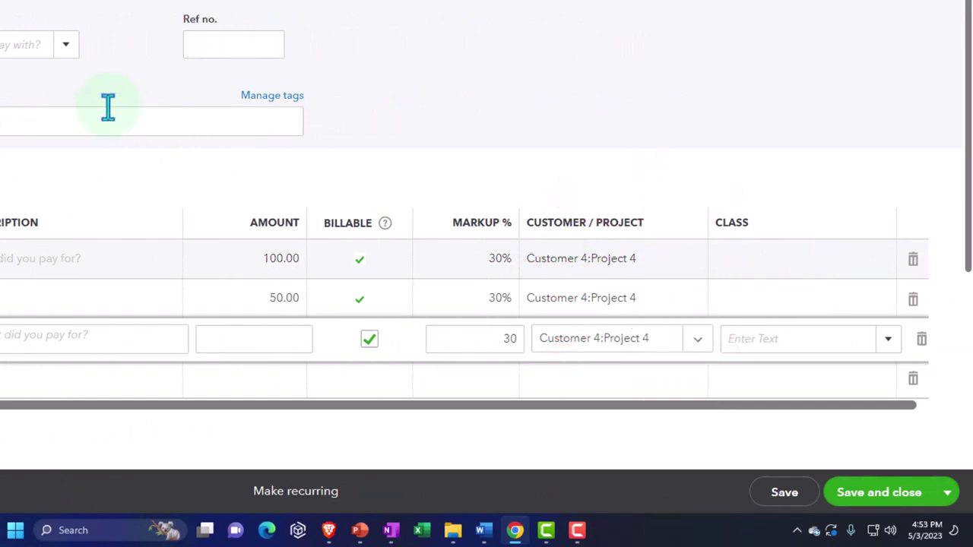
Step: Review the expense lines and total, and save and close the expense
scroll(506, 258, down, 1)
scroll(506, 259, down, 1)
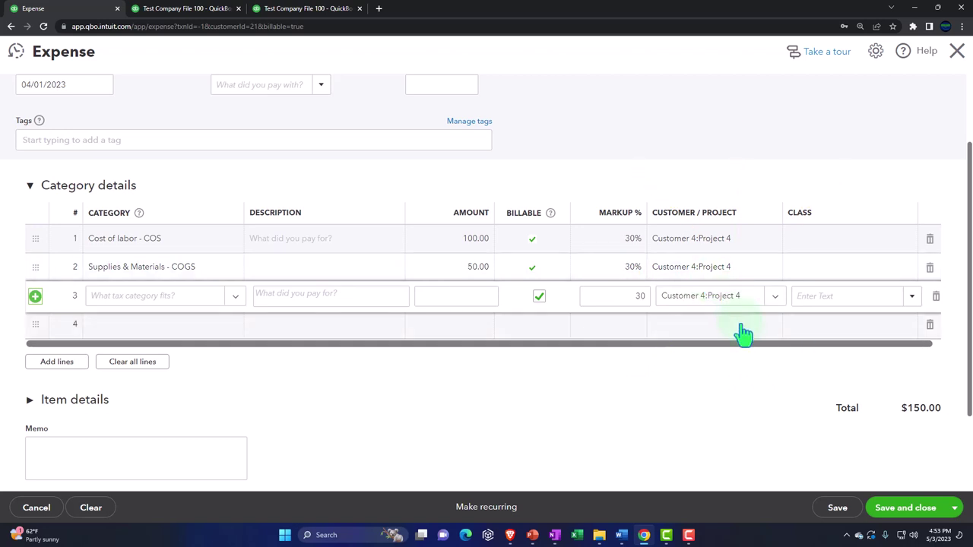
click(903, 511)
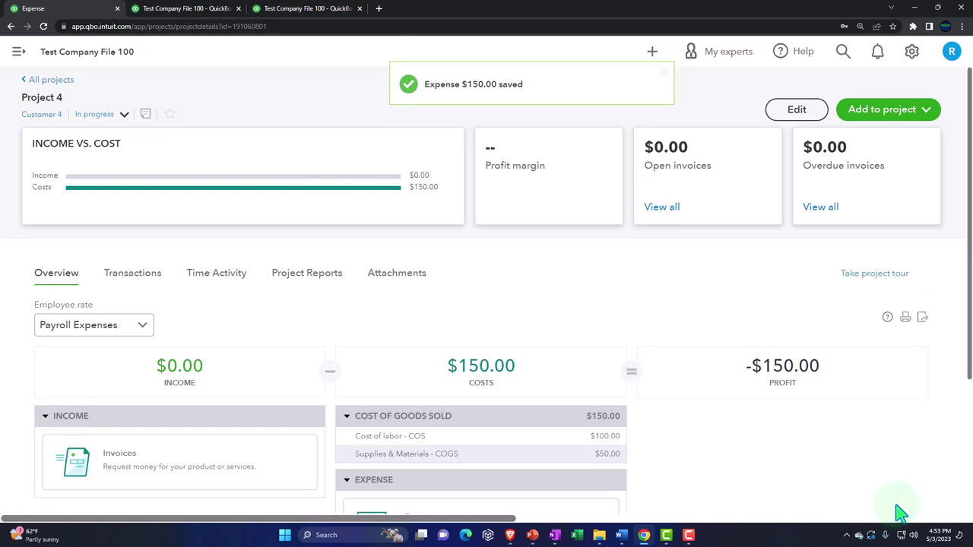
Step: Review Project 4's costs on the overview and check the expense and its billable charges in the project's transactions
scroll(486, 393, down, 1)
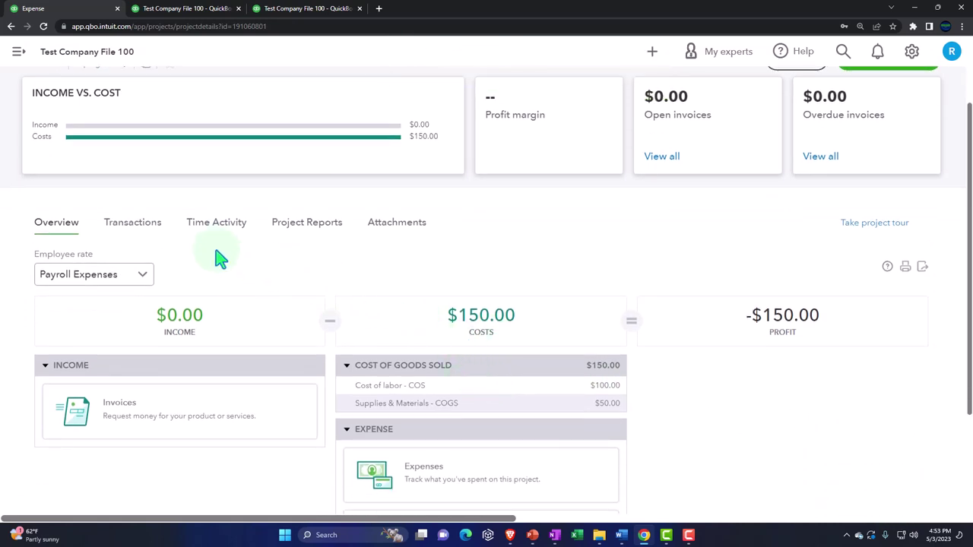
click(139, 228)
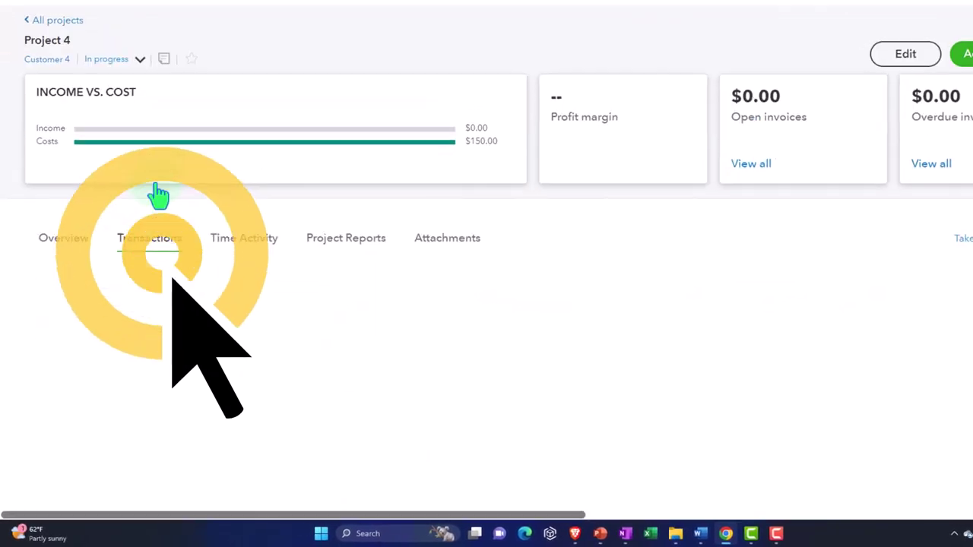
scroll(330, 310, down, 1)
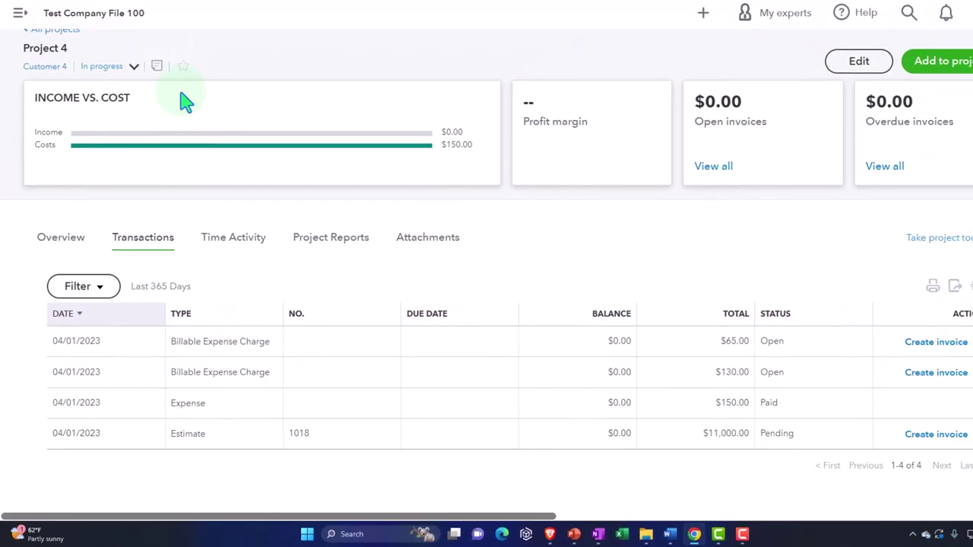
Step: Rerun the April 2023 Balance Sheet and examine the expense's effect on the Checking account
click(187, 9)
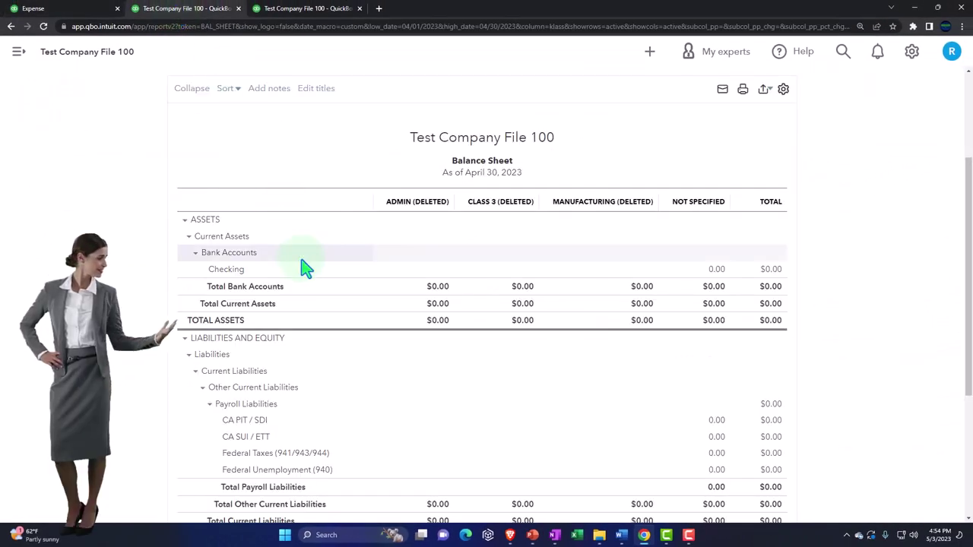
scroll(304, 269, up, 2)
click(584, 190)
scroll(589, 199, down, 2)
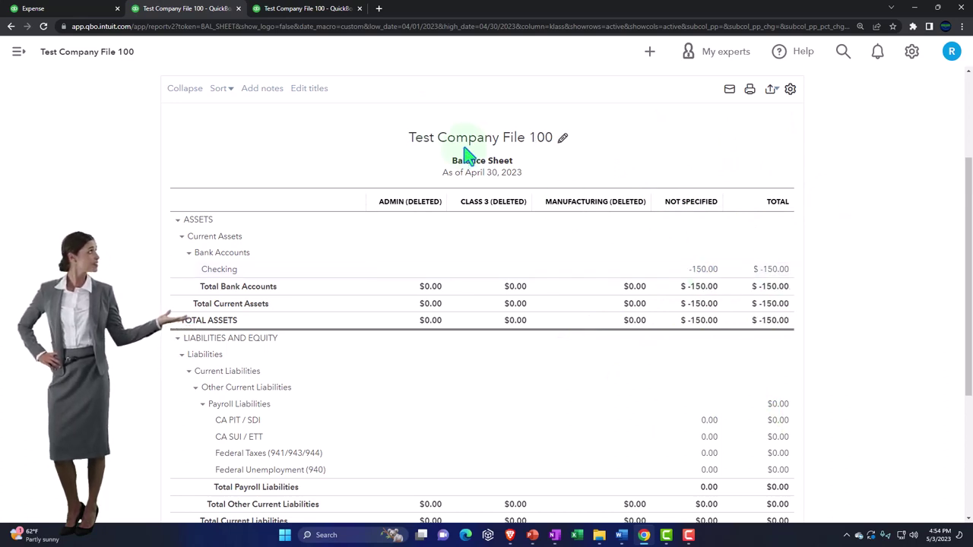
Step: Rerun the April 2023 Profit and Loss report and examine the cost of goods sold lines
click(298, 9)
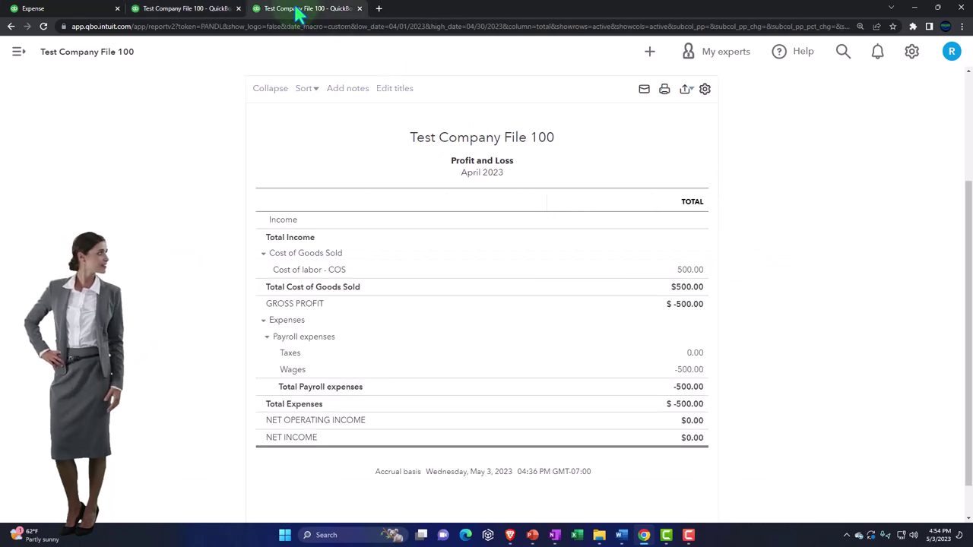
scroll(315, 239, up, 2)
click(580, 192)
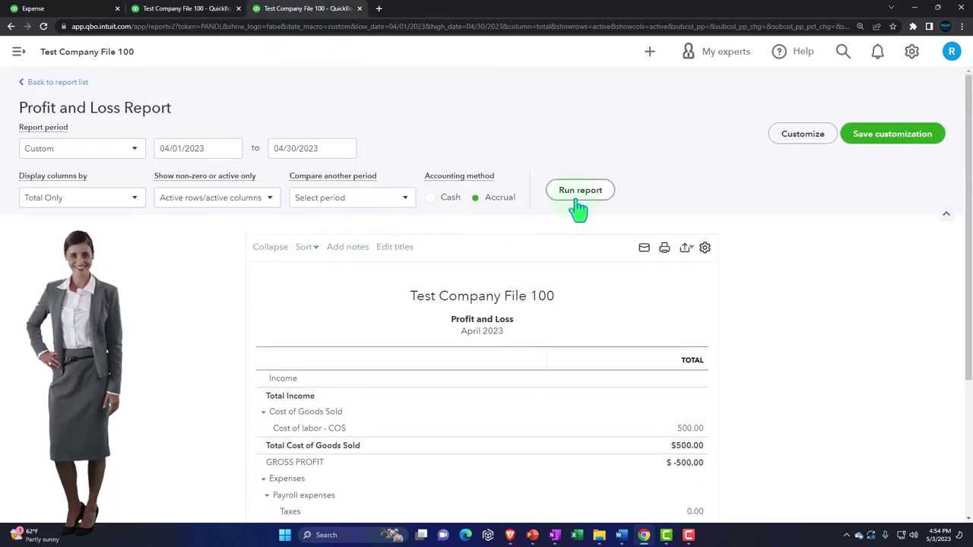
scroll(580, 204, down, 2)
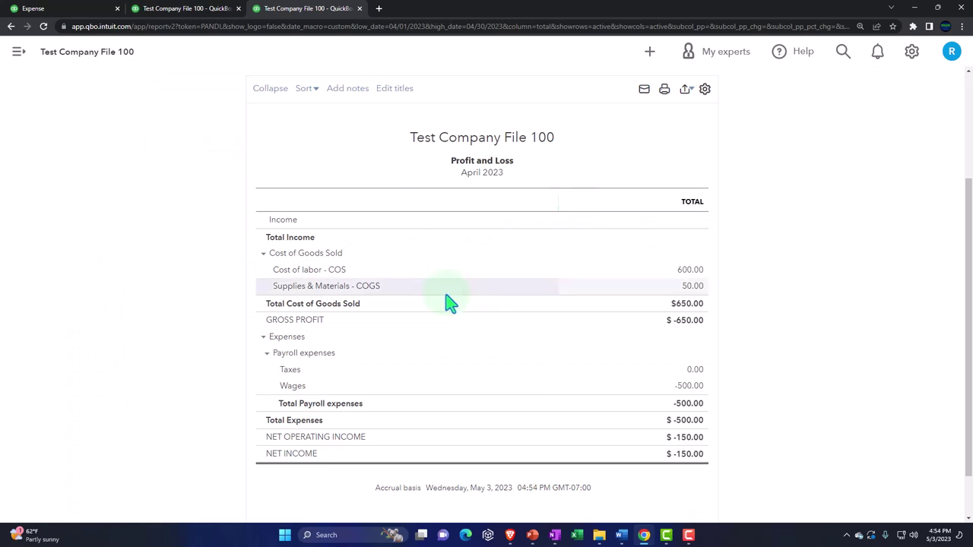
Step: Display the Profit and Loss report's columns by Customers and rerun it
scroll(446, 299, up, 2)
click(134, 194)
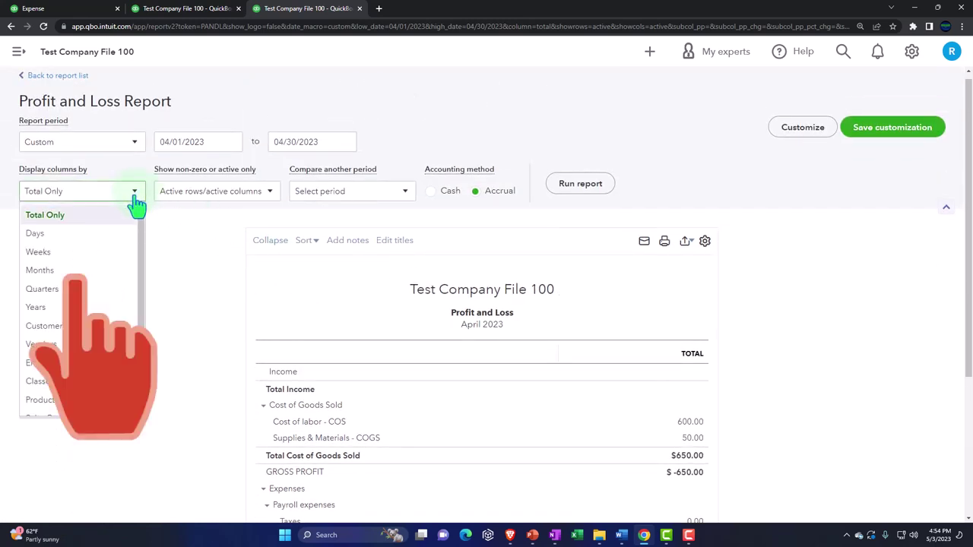
scroll(84, 312, down, 2)
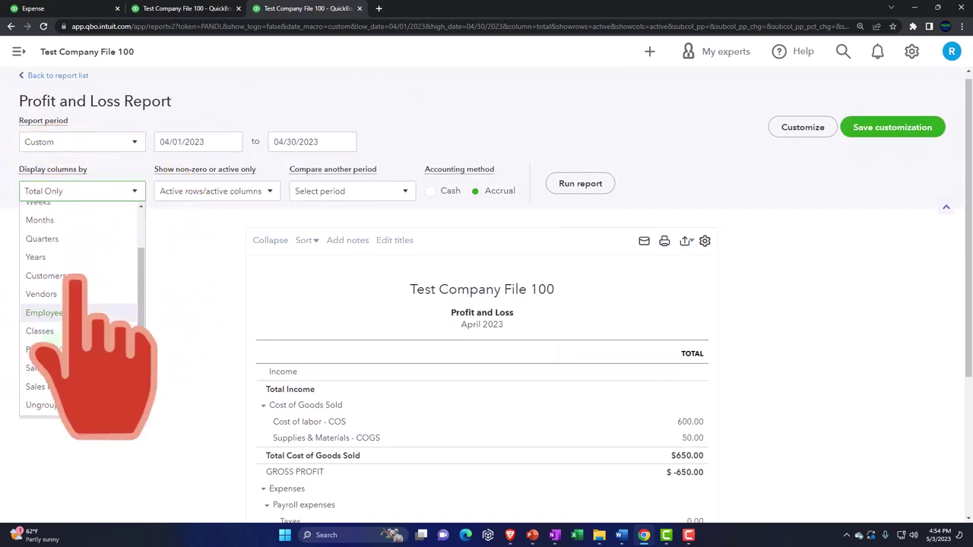
click(47, 276)
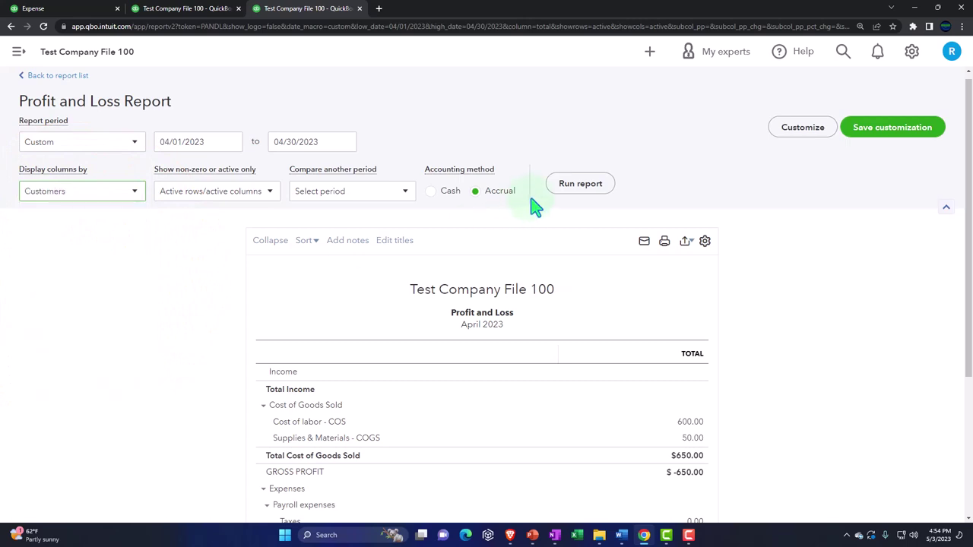
click(578, 184)
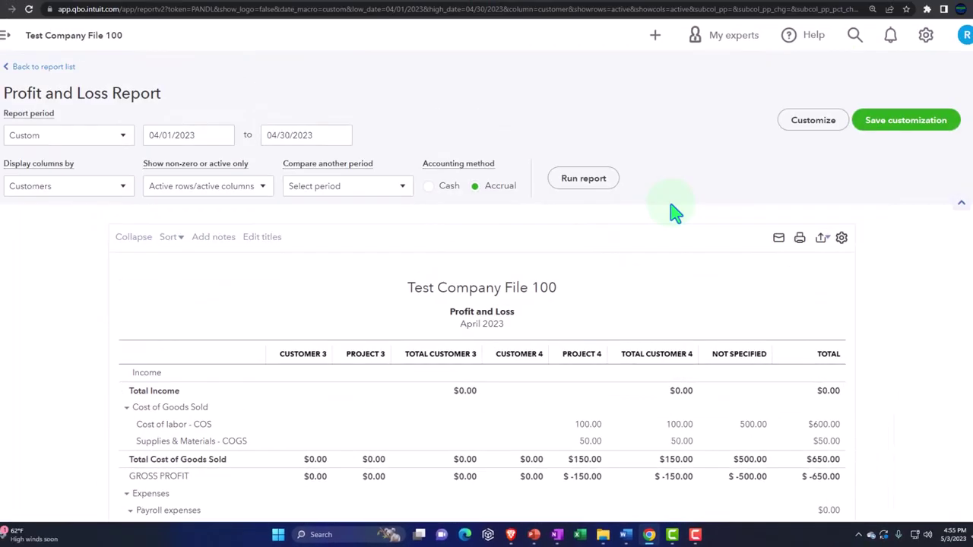
Step: Customize the Profit and Loss report with a customer filter for Customer 4:Project 4 and run it
click(802, 135)
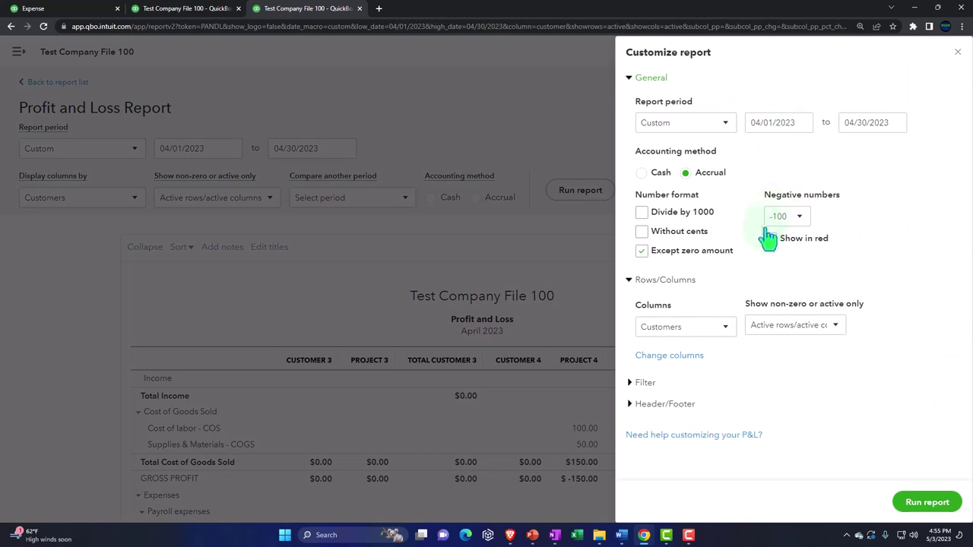
click(637, 383)
scroll(668, 372, down, 2)
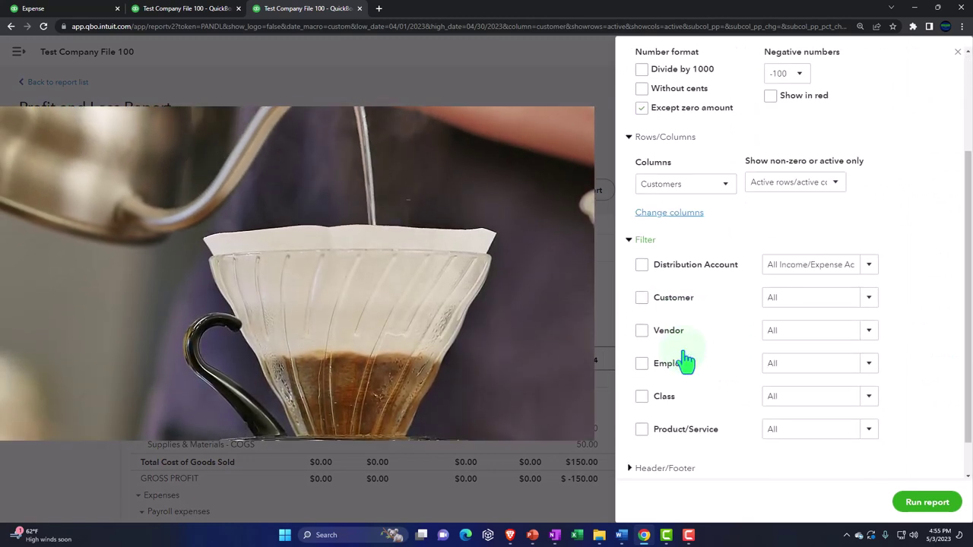
scroll(686, 362, down, 1)
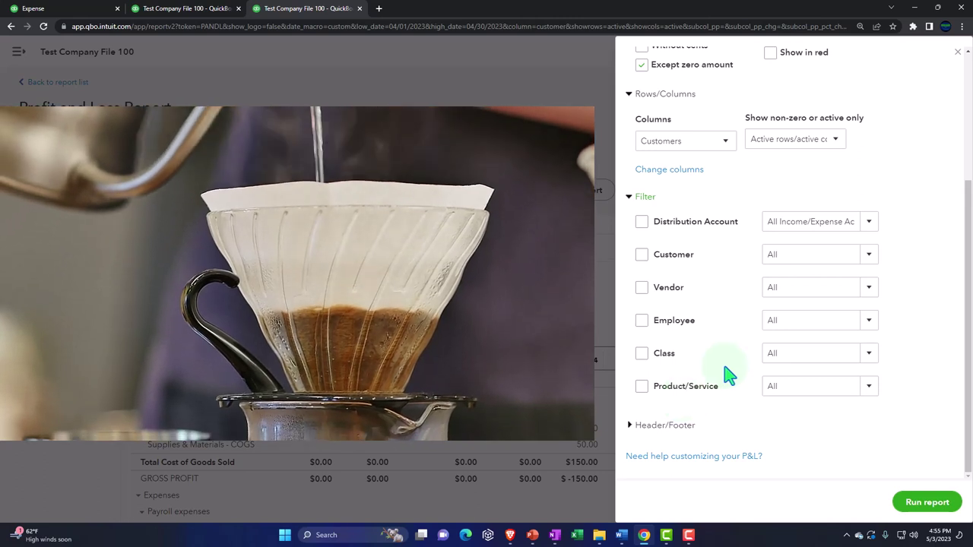
click(869, 254)
scroll(844, 334, down, 1)
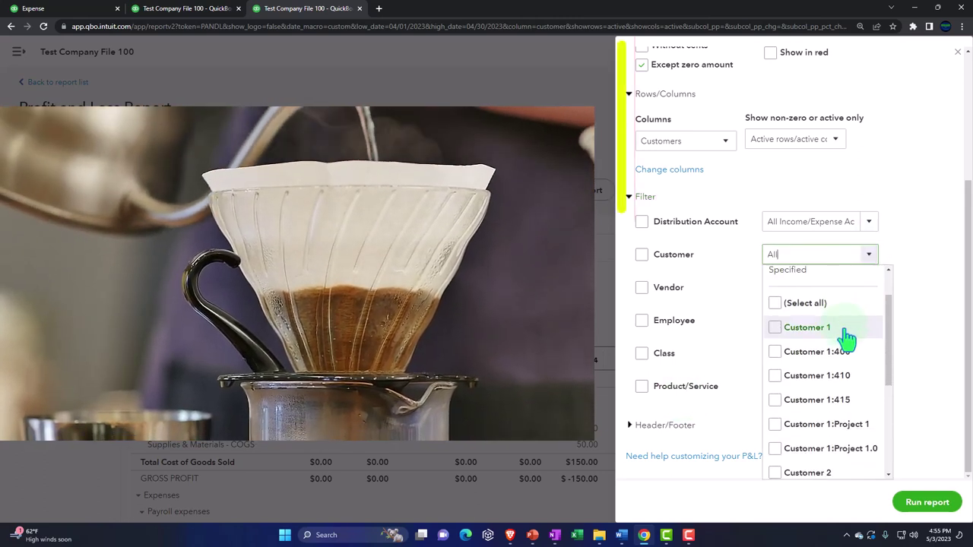
scroll(846, 338, down, 1)
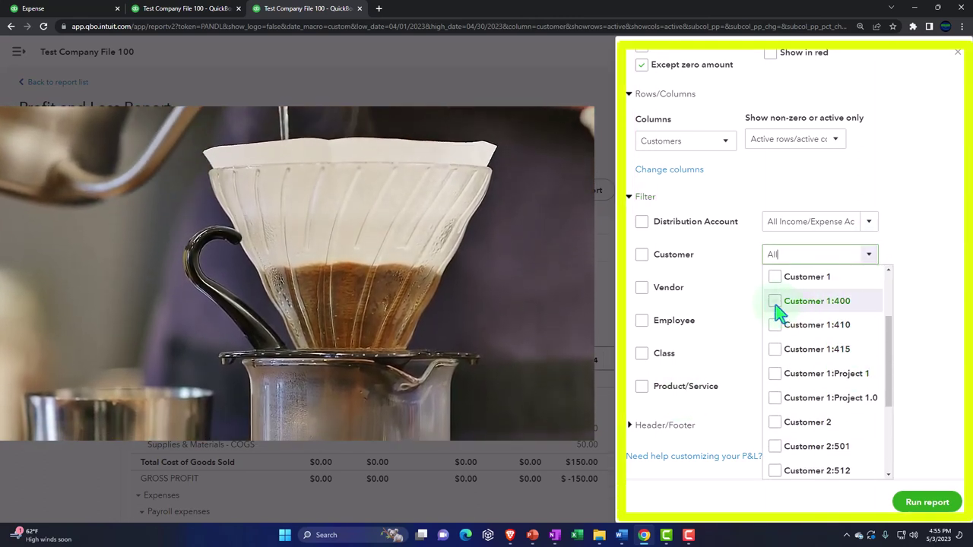
scroll(778, 314, down, 3)
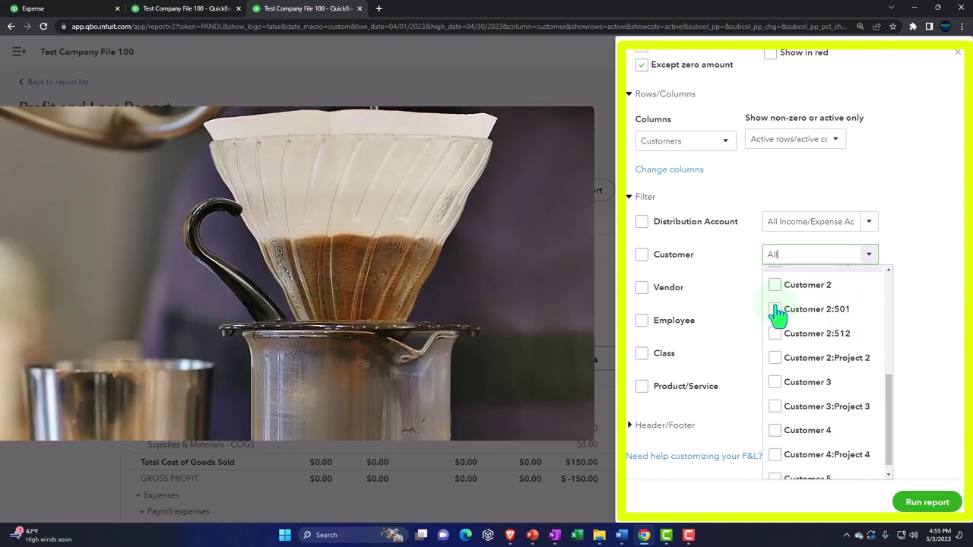
scroll(778, 313, down, 1)
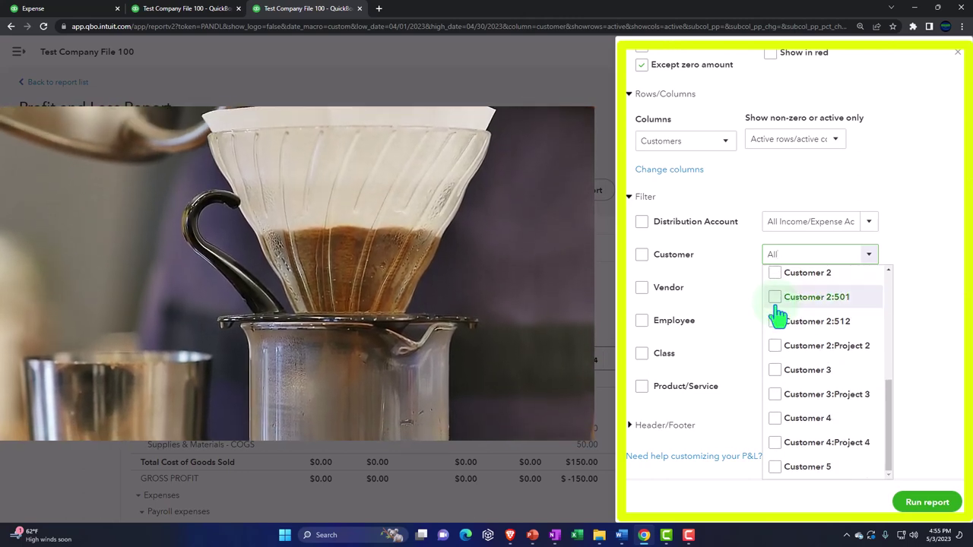
click(775, 443)
click(924, 502)
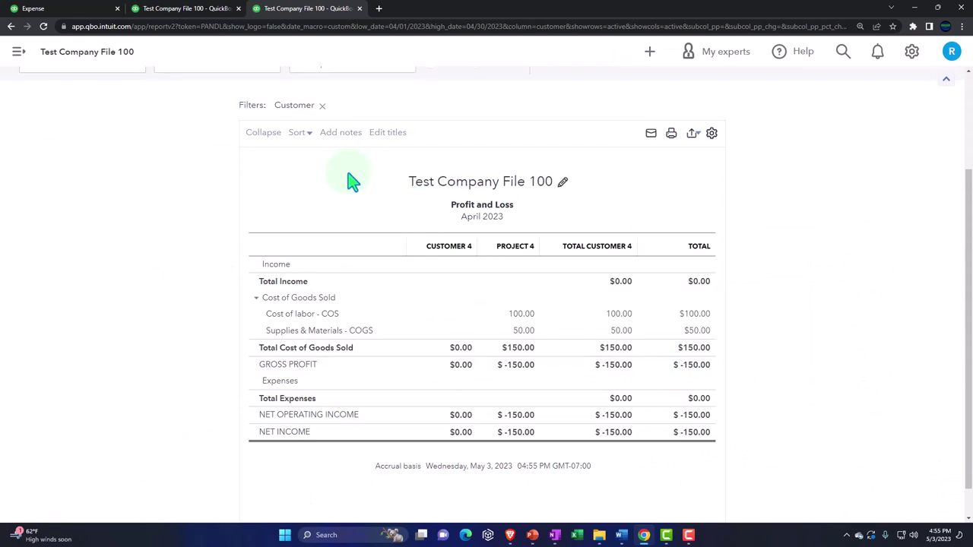
Step: Remove the customer filter from the Profit and Loss report's customization and rerun it for all customers
scroll(663, 211, up, 2)
click(802, 135)
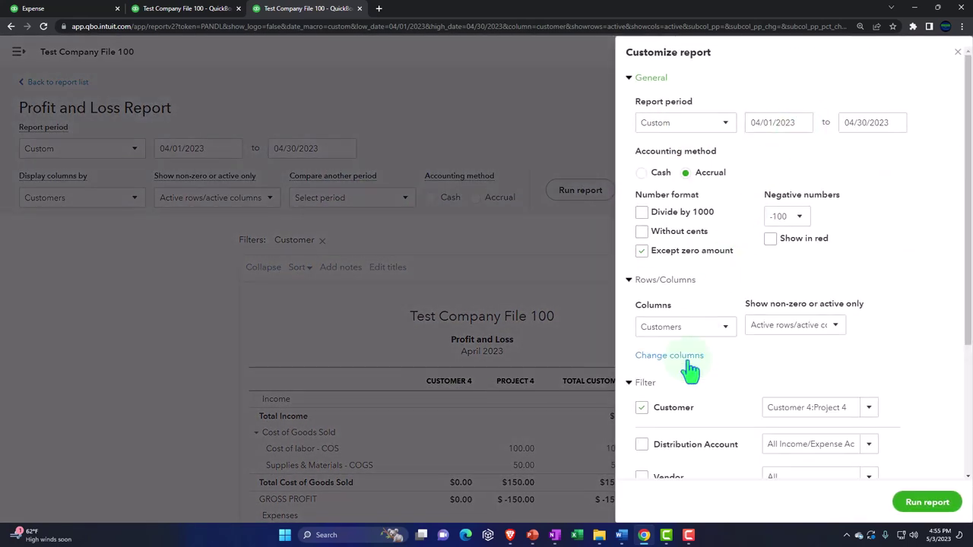
scroll(645, 417, down, 1)
click(643, 357)
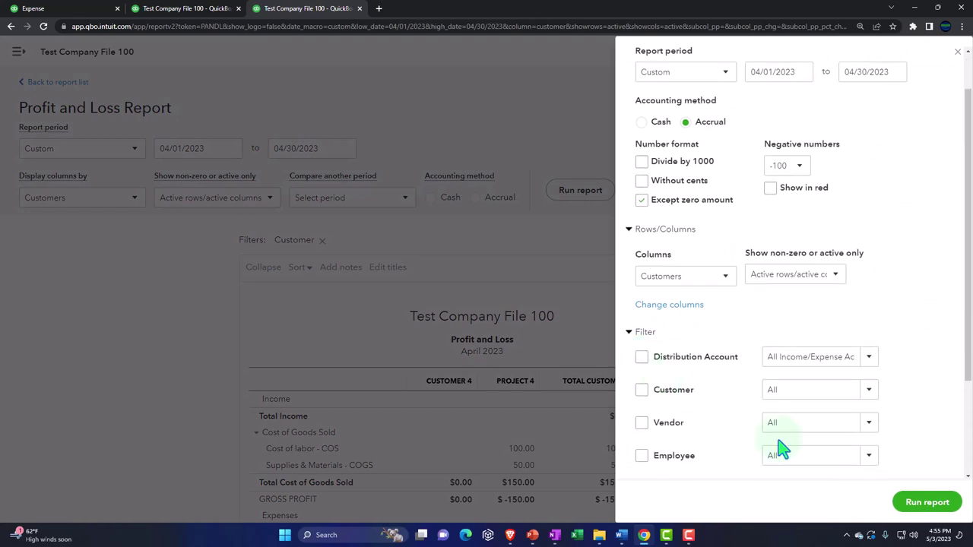
click(912, 503)
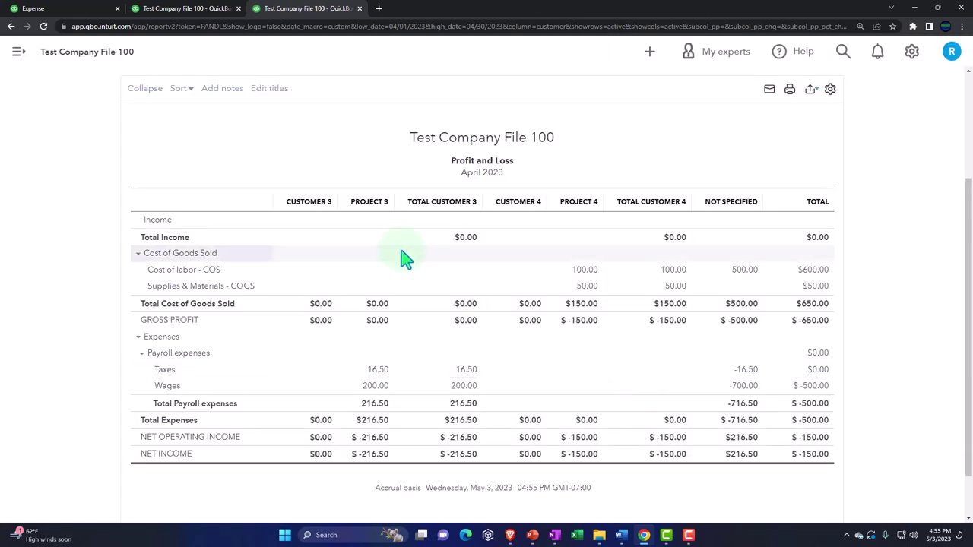
Step: Reopen Project 4 from the list of all projects and view its Project profitability report
click(95, 9)
click(164, 253)
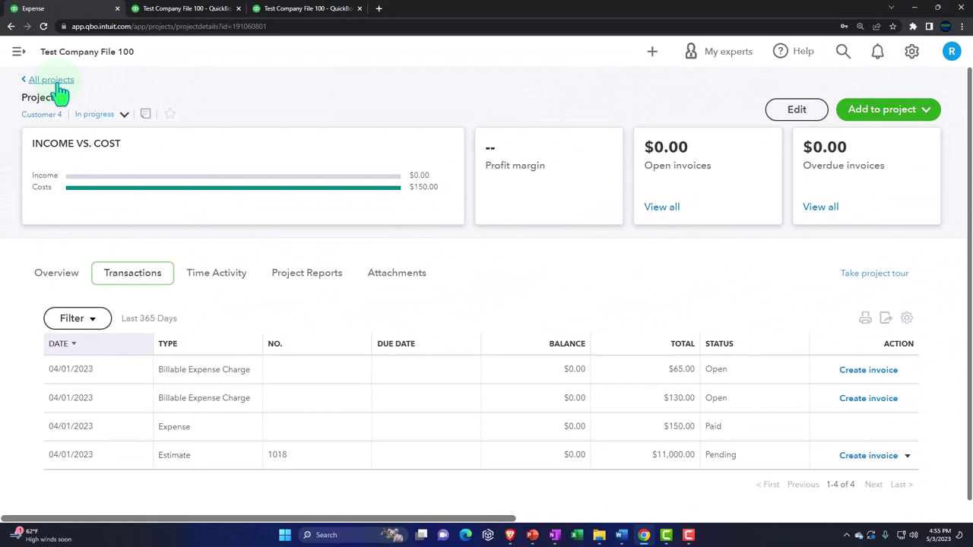
click(59, 82)
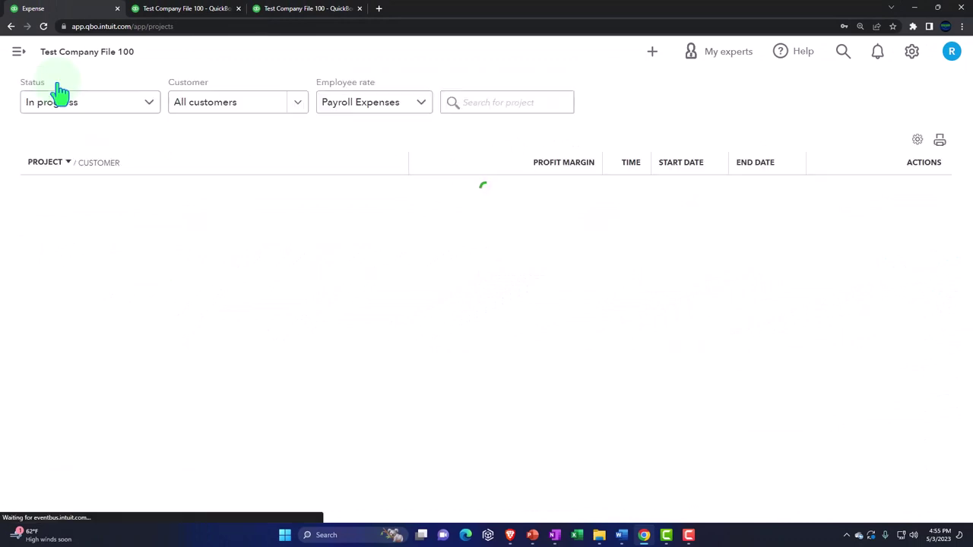
click(135, 459)
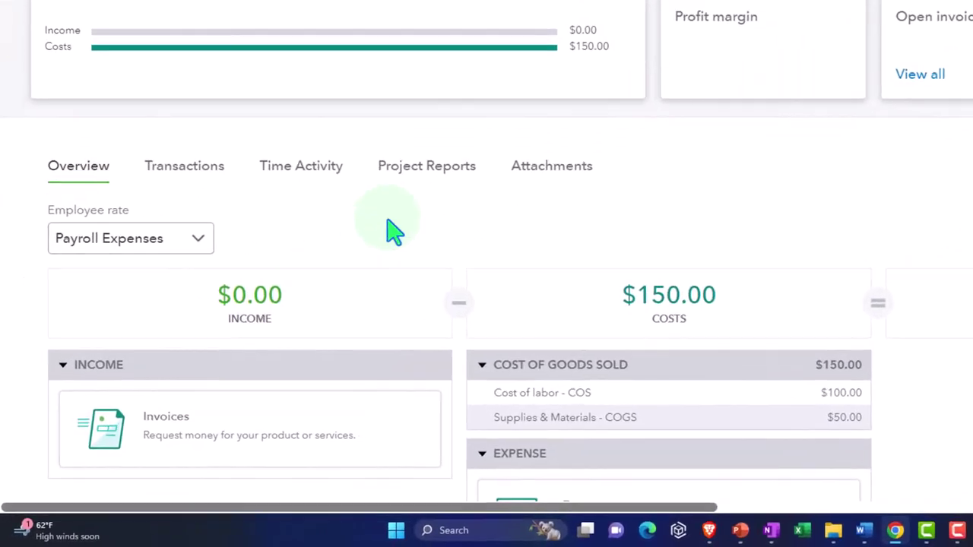
click(406, 173)
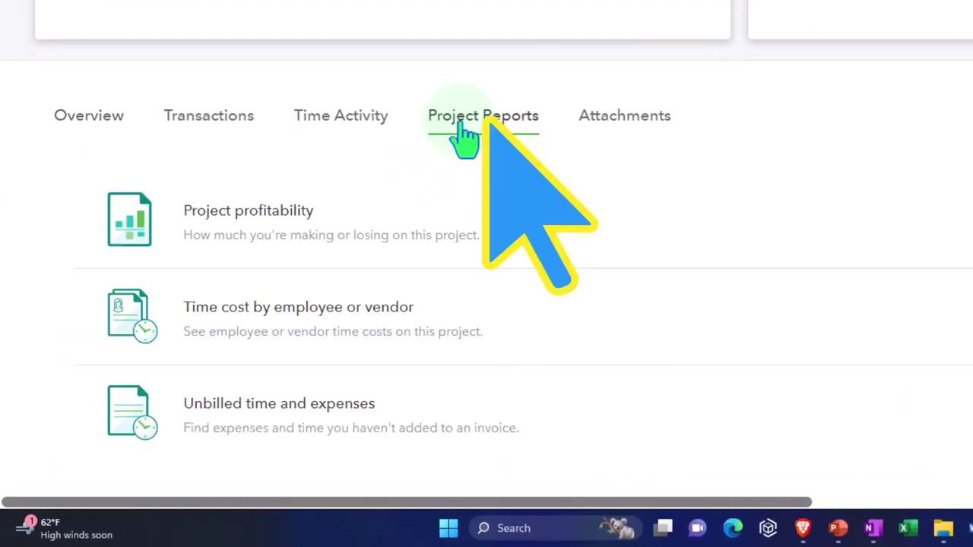
click(262, 248)
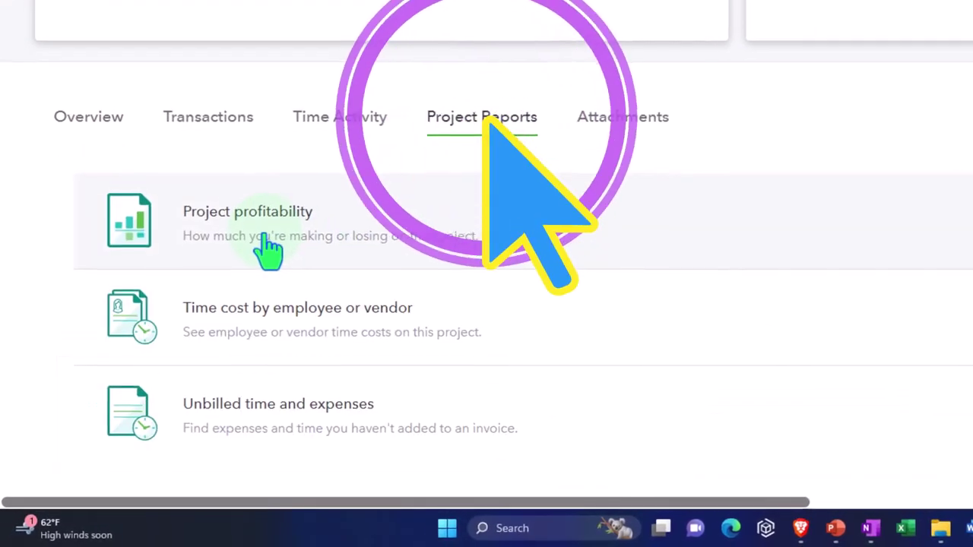
scroll(255, 262, down, 3)
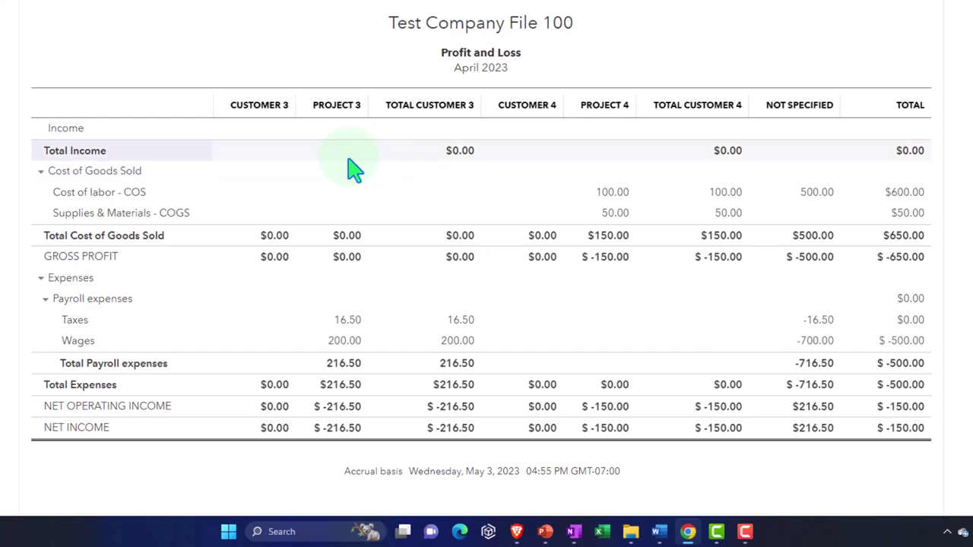
Step: Display the April 2023 Profit and Loss report's columns by Classes, rerun it and examine the class columns
scroll(353, 169, up, 3)
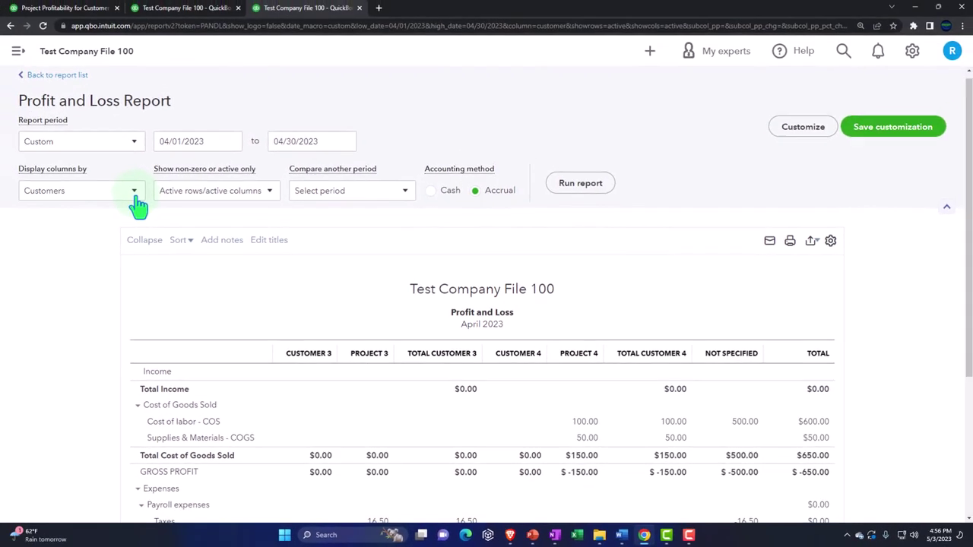
click(135, 196)
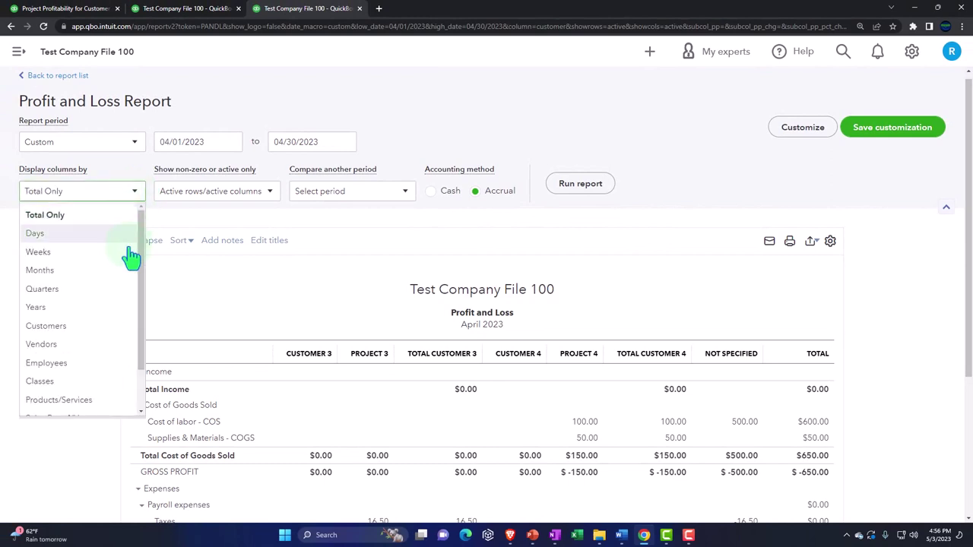
click(31, 381)
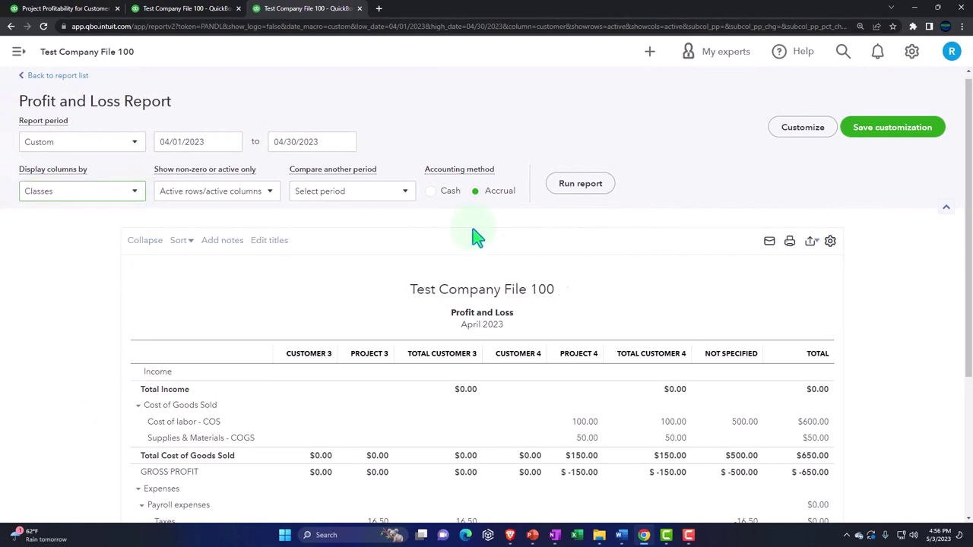
click(580, 184)
scroll(563, 190, down, 2)
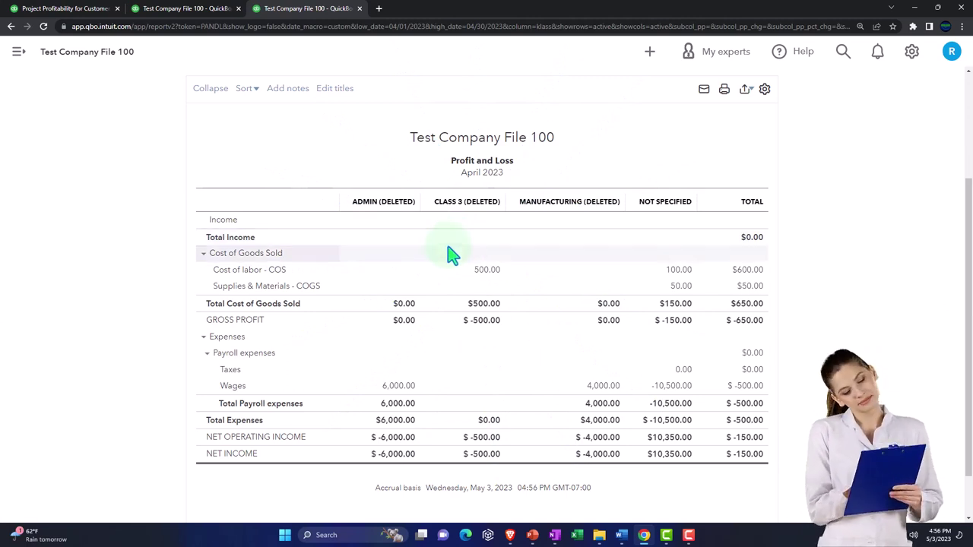
scroll(451, 254, up, 2)
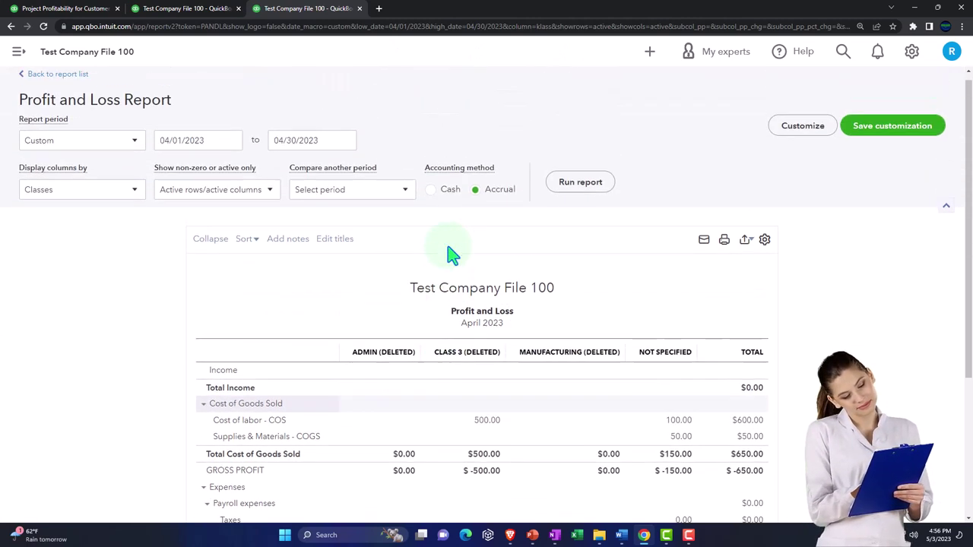
Step: Switch the Profit and Loss report's columns back to Customers and rerun it
click(135, 192)
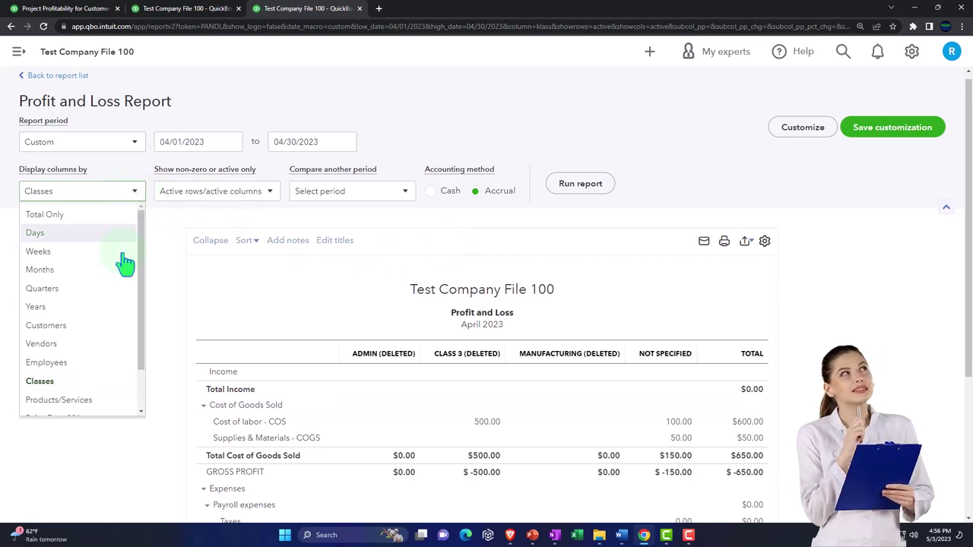
click(77, 326)
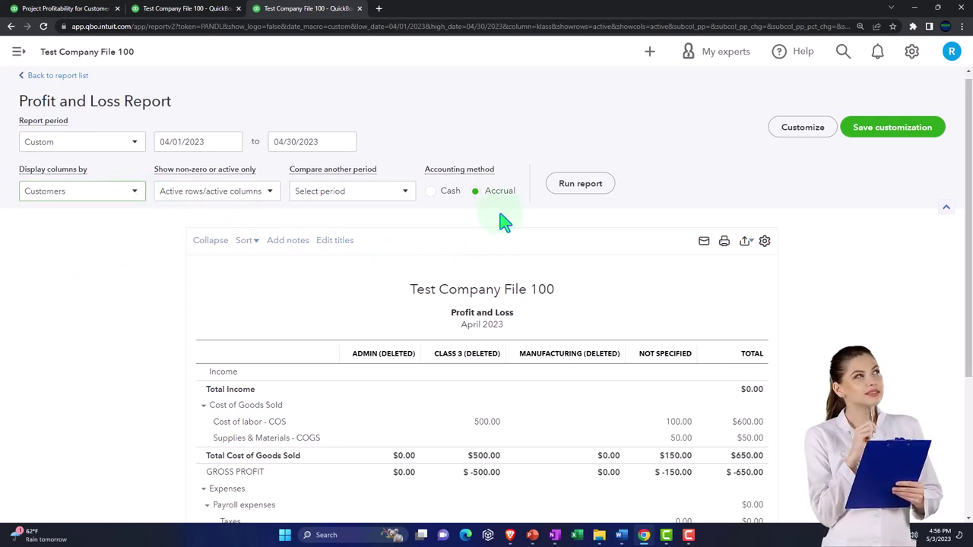
click(585, 185)
Step: Return from the Project Profitability report to Project 4's details and start a new invoice for the project
click(101, 9)
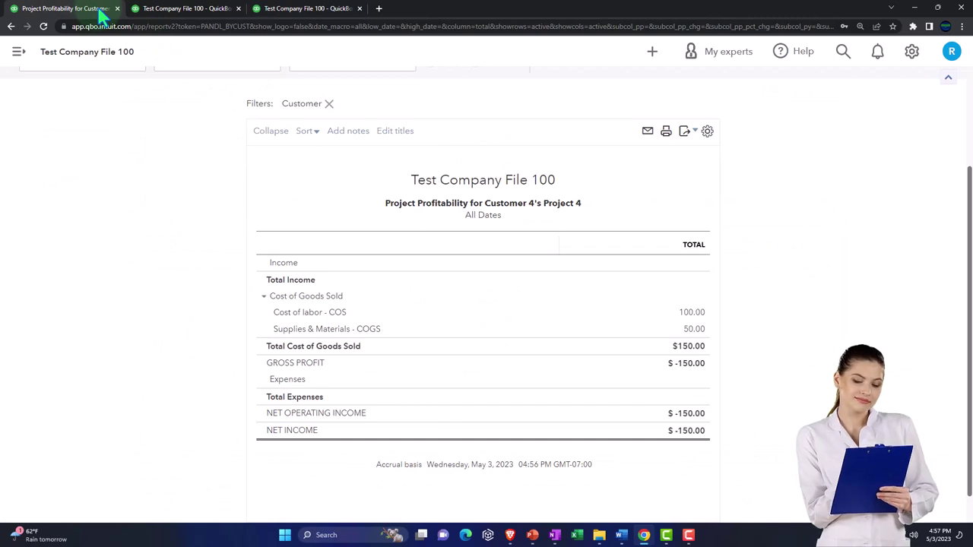
scroll(235, 307, up, 3)
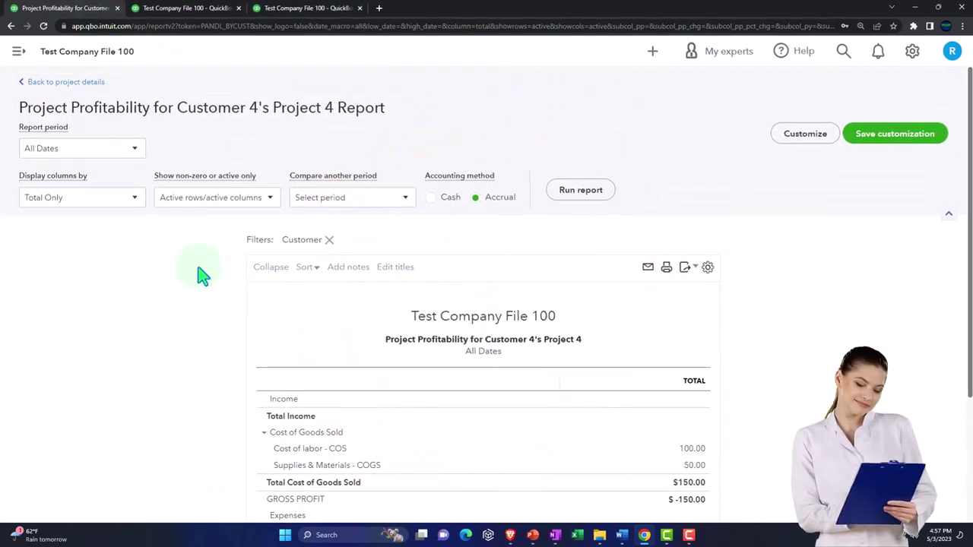
click(66, 81)
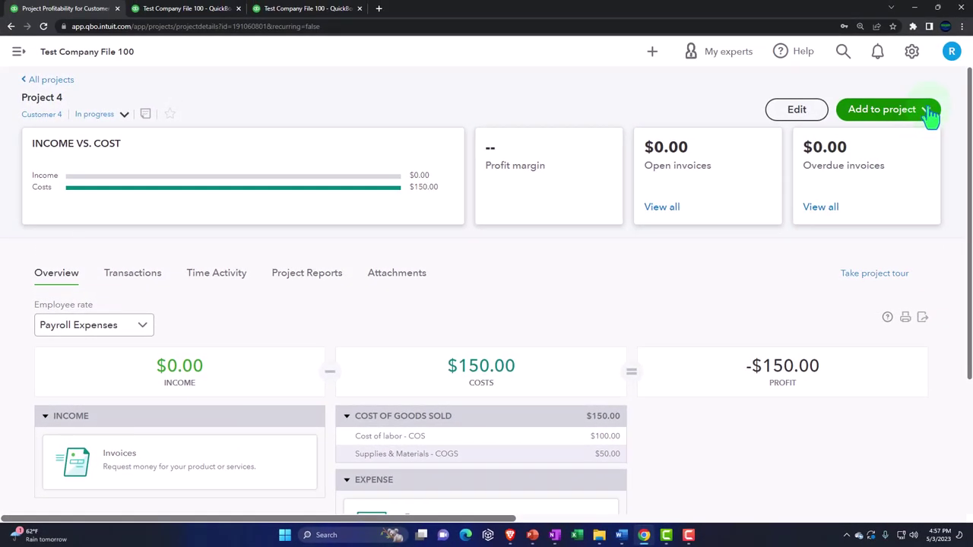
click(925, 111)
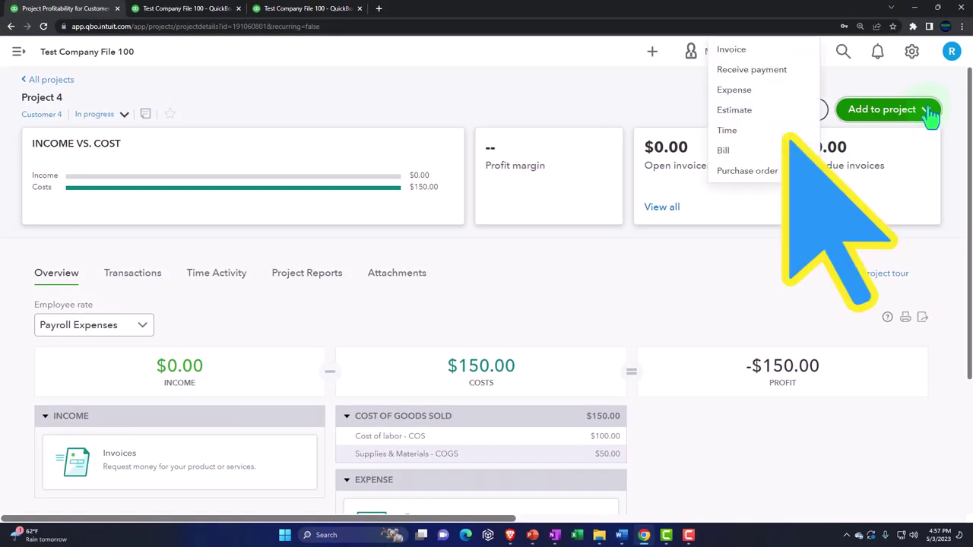
click(734, 49)
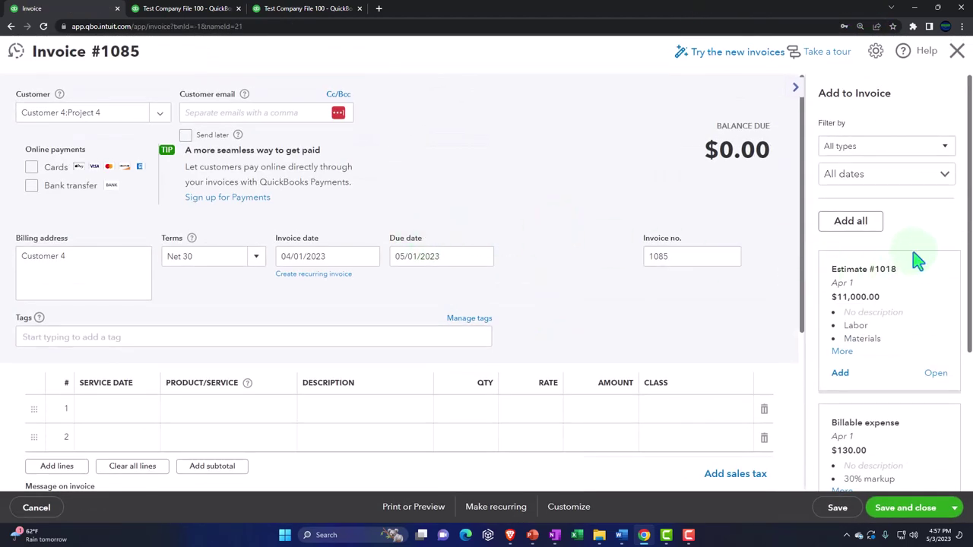
Step: Add the $130.00 and $65.00 billable expenses to the invoice and collapse the list of linkable transactions
scroll(918, 261, down, 2)
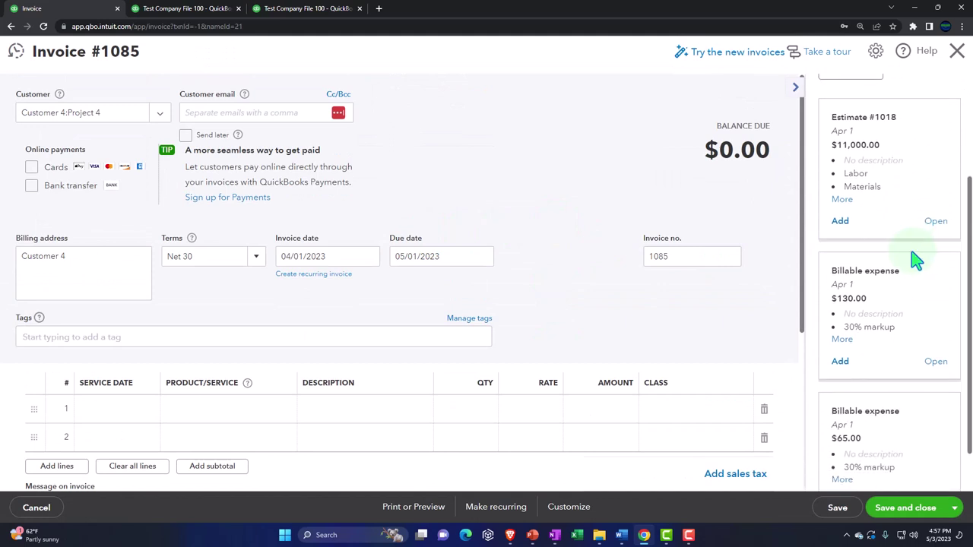
scroll(876, 272, down, 1)
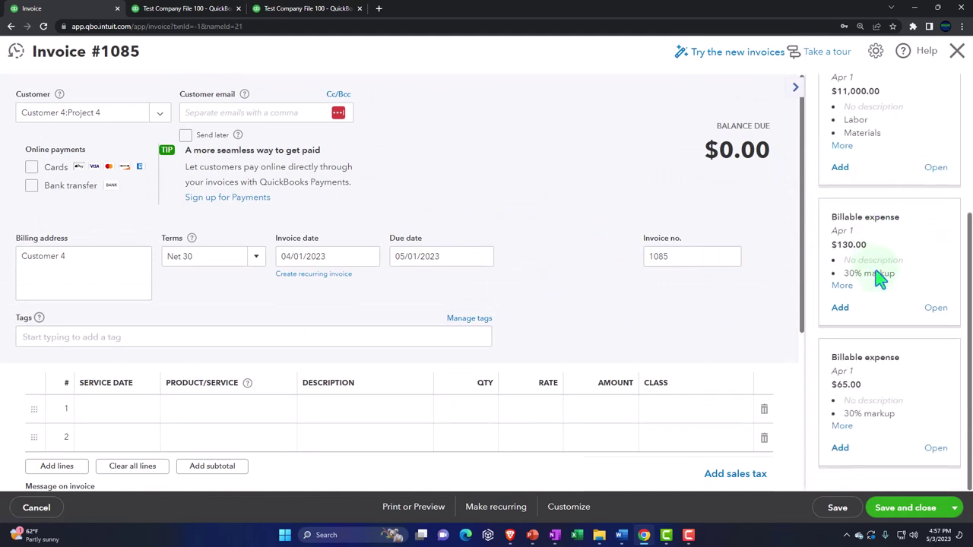
click(840, 309)
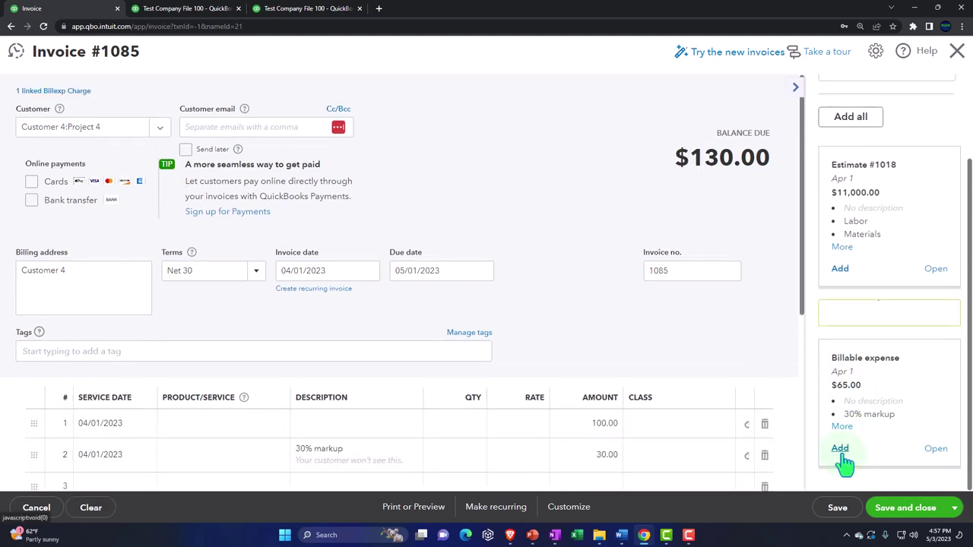
click(840, 450)
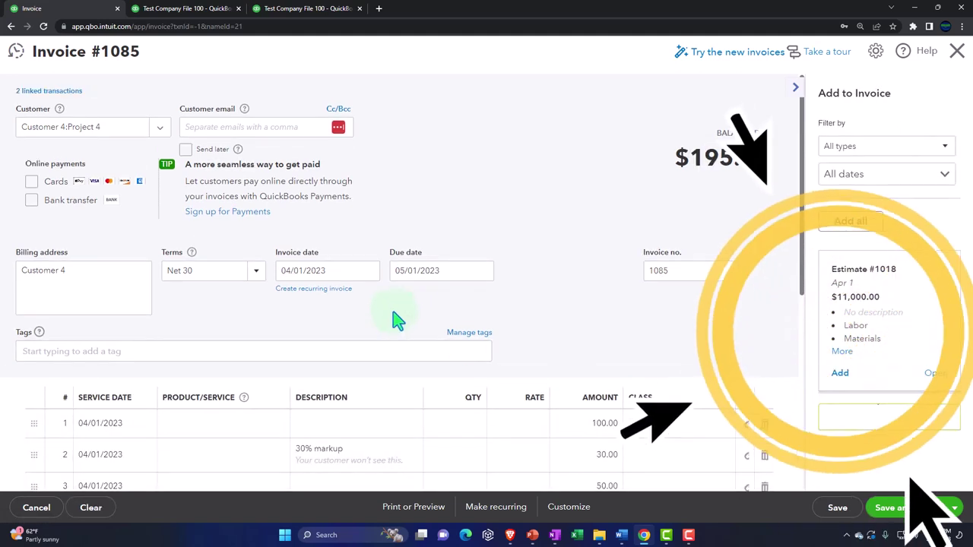
click(795, 87)
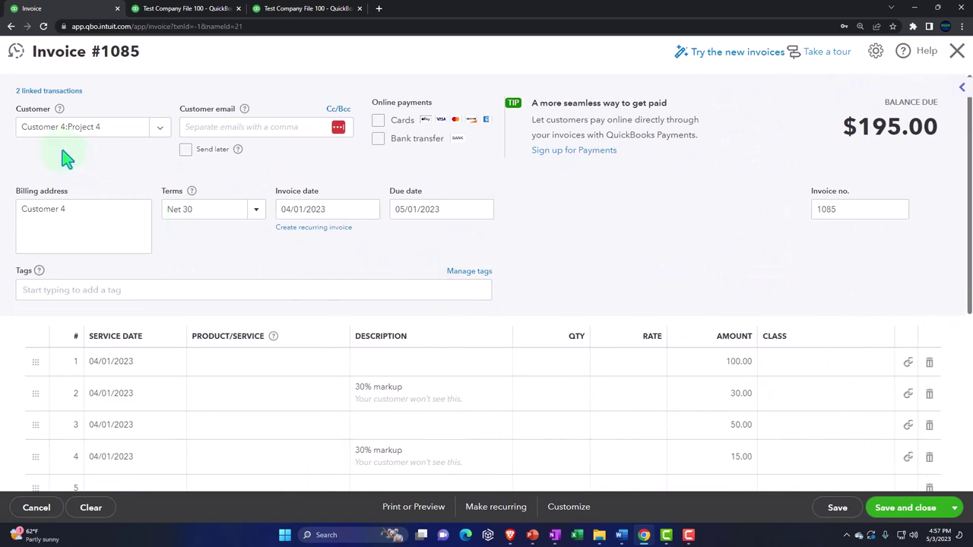
Step: Check the invoice's lines and total, save and close it, and review Project 4's income, costs and profit
scroll(149, 281, down, 2)
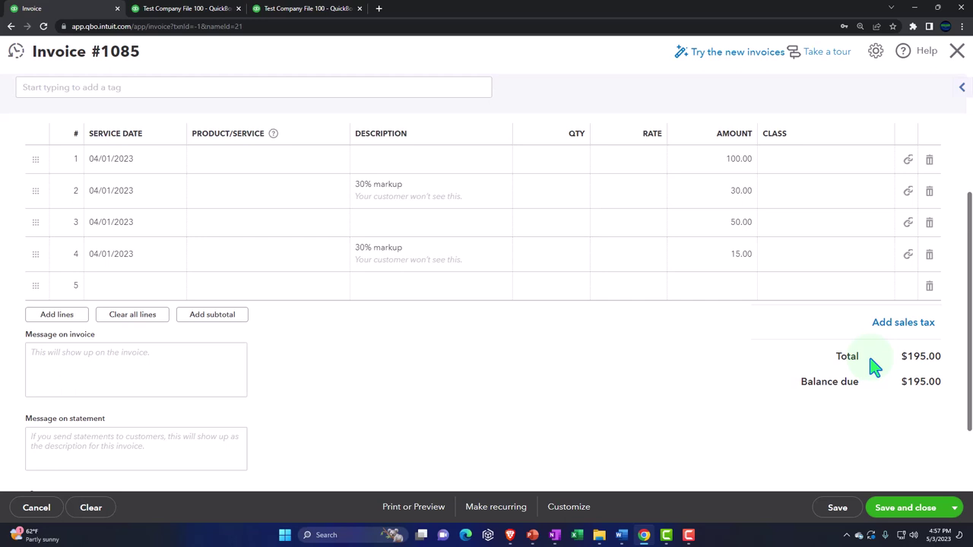
scroll(874, 366, up, 2)
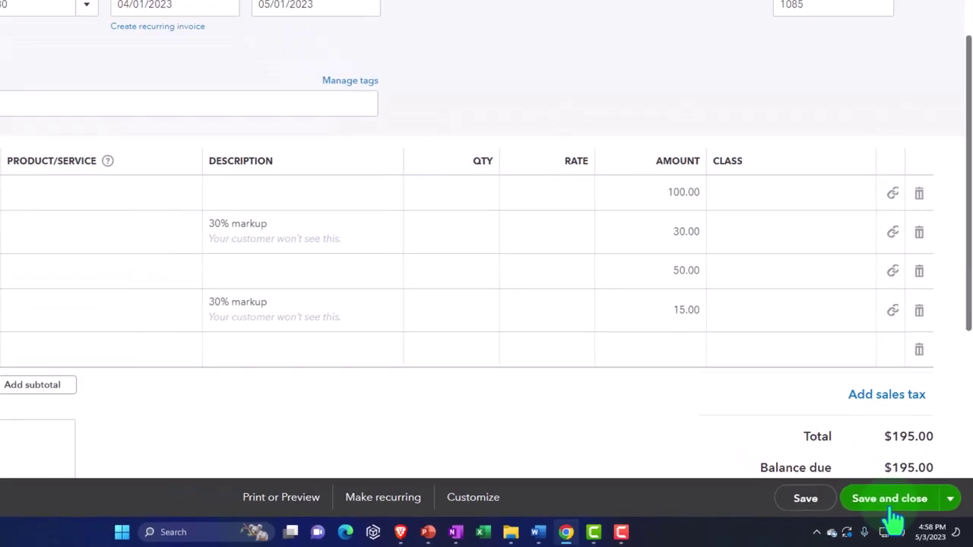
click(891, 511)
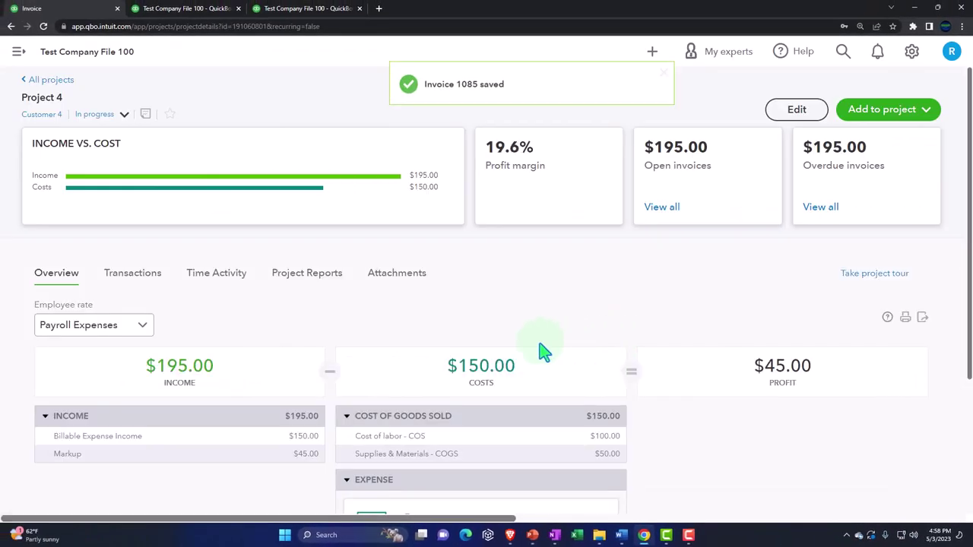
scroll(302, 303, down, 1)
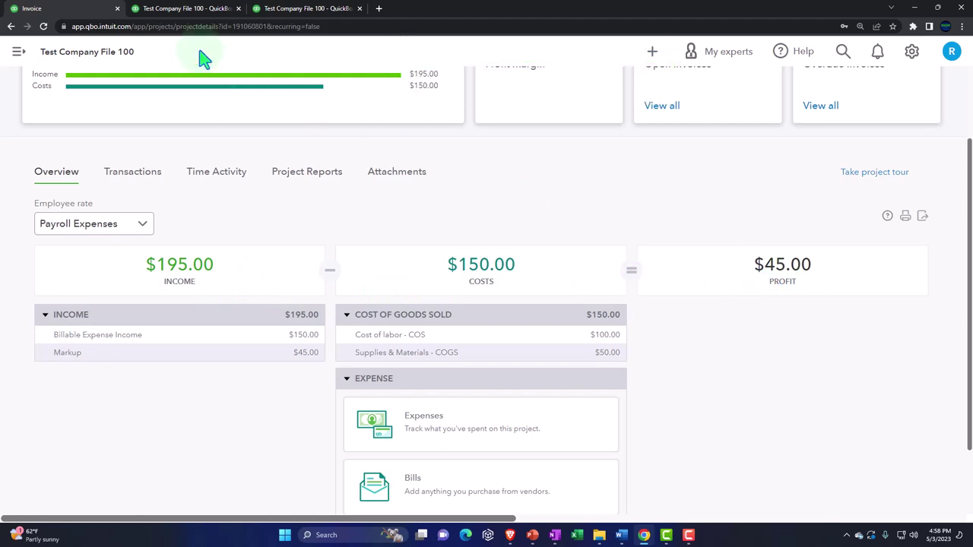
Step: Rerun the April 2023 Balance Sheet and examine the invoice's effect on Accounts Receivable
click(179, 8)
scroll(430, 320, up, 2)
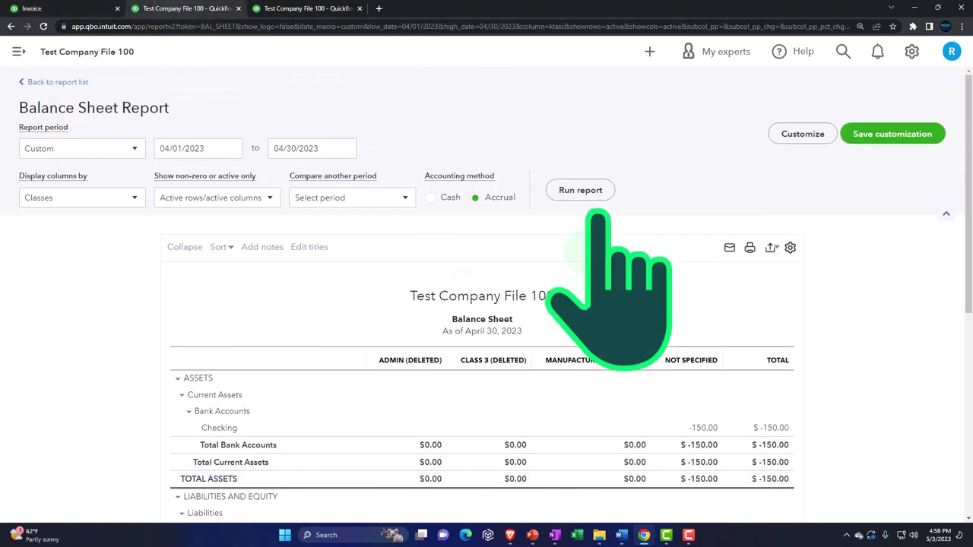
click(580, 191)
scroll(587, 200, down, 2)
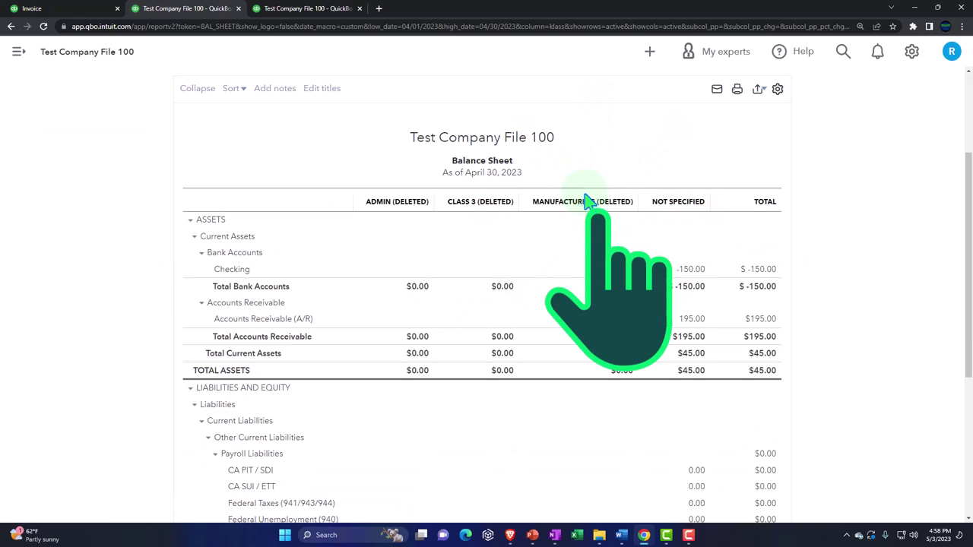
scroll(587, 200, down, 1)
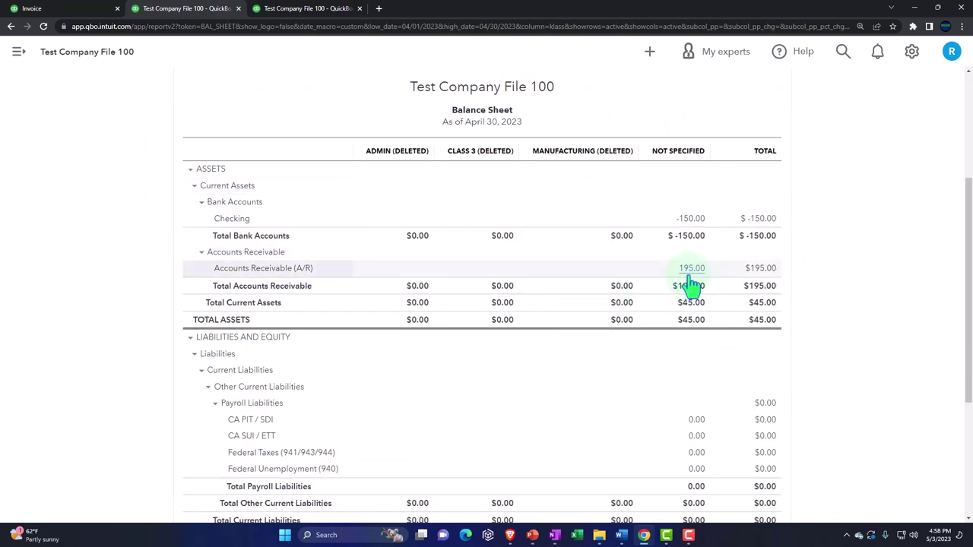
Step: Rerun the April 2023 Profit and Loss report by Customers and examine Project 4's billable expense income, markup and gross profit
click(308, 8)
scroll(509, 228, up, 2)
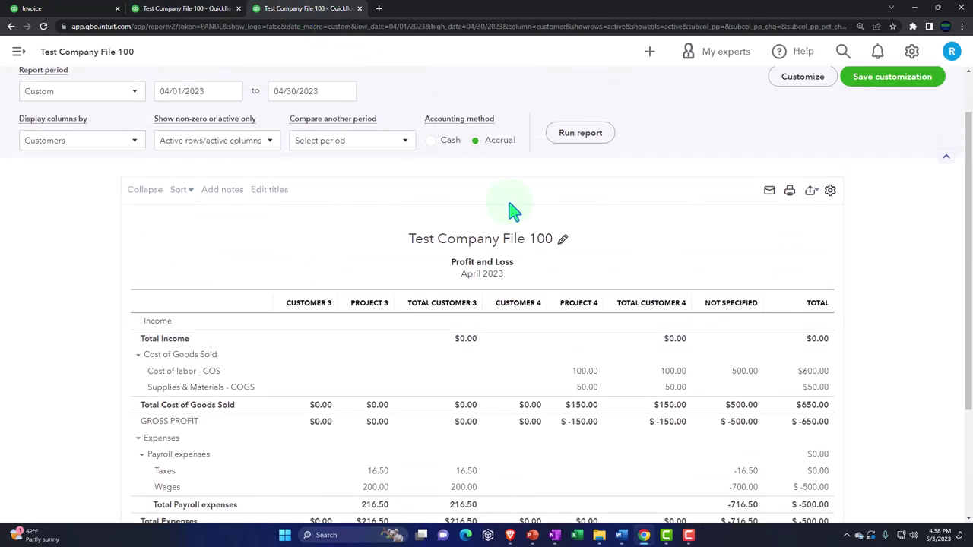
click(561, 138)
scroll(560, 144, down, 2)
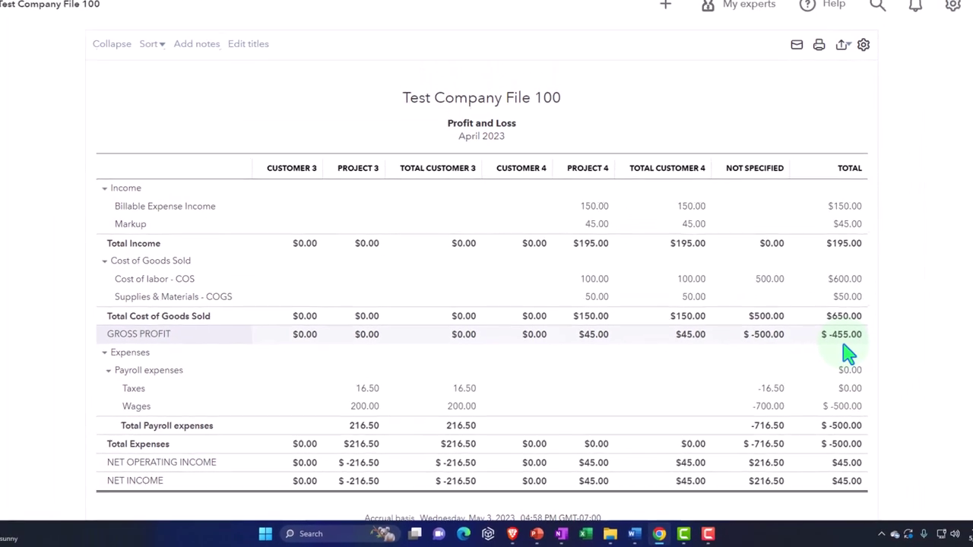
Step: Return to the list of all projects and start a new project named Project 5 for Customer 5
click(173, 14)
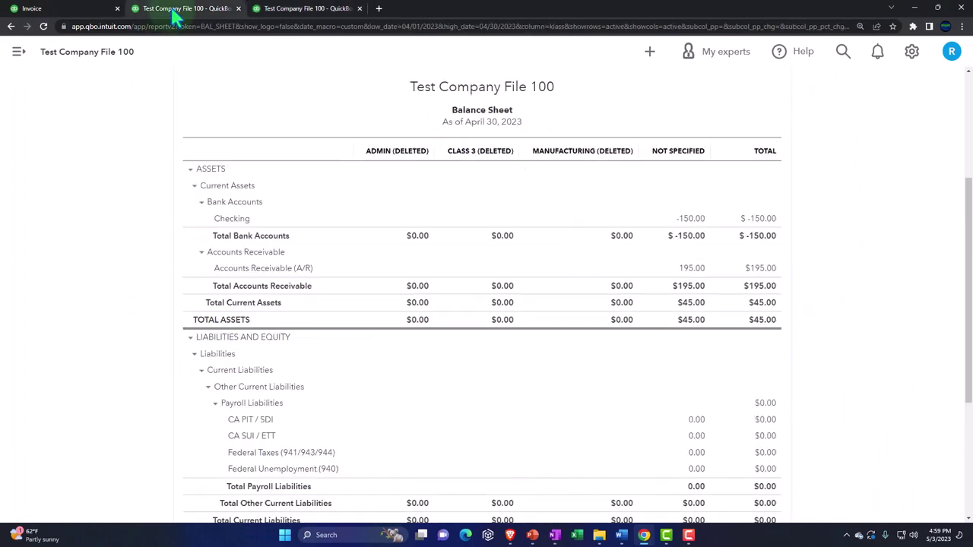
click(69, 11)
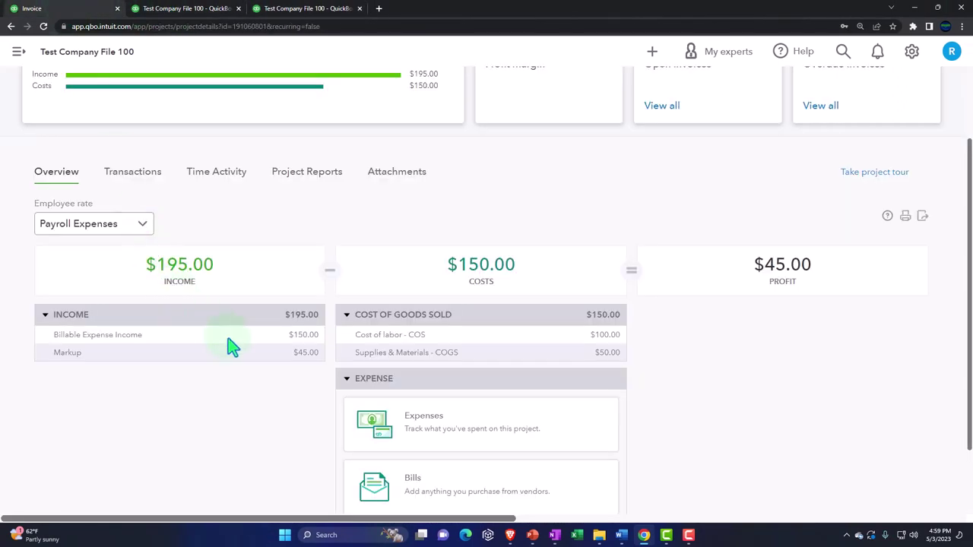
scroll(232, 348, up, 2)
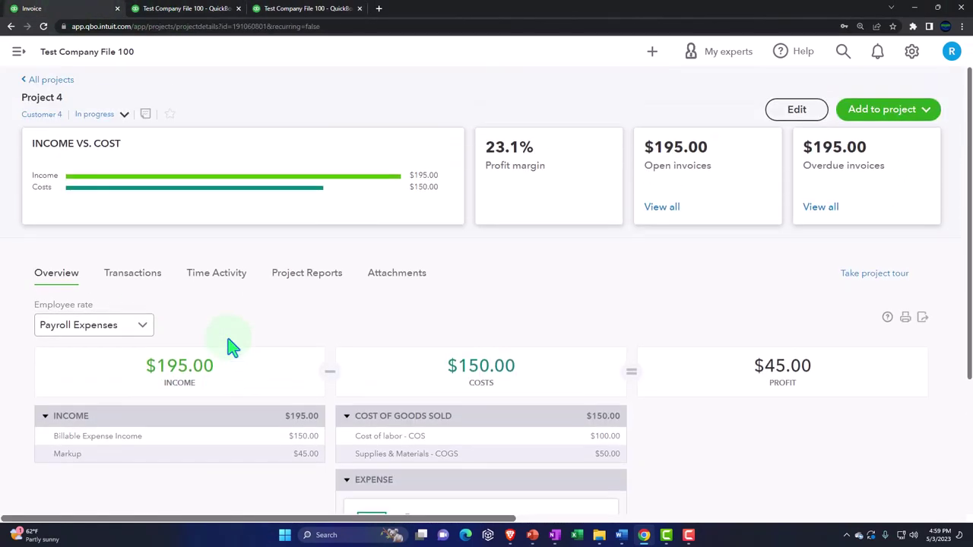
click(50, 81)
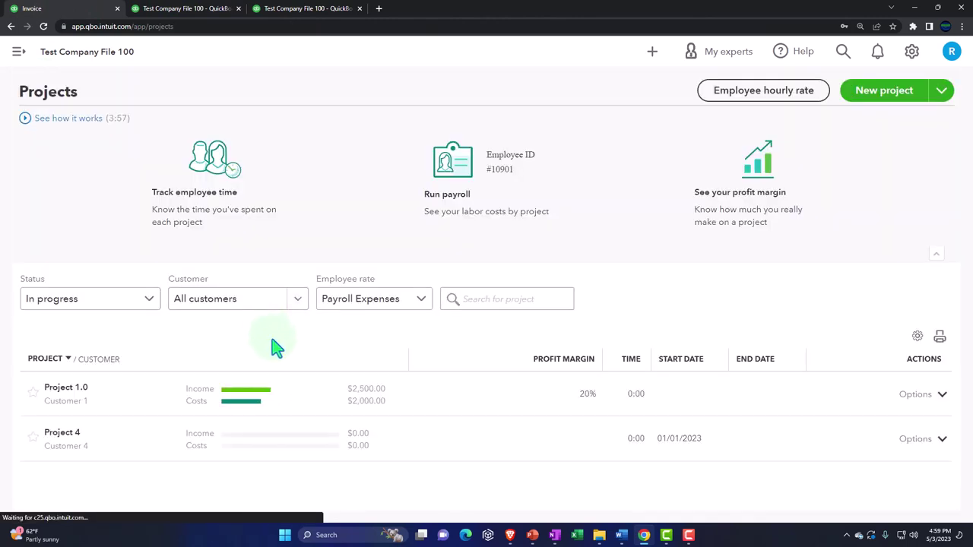
click(862, 103)
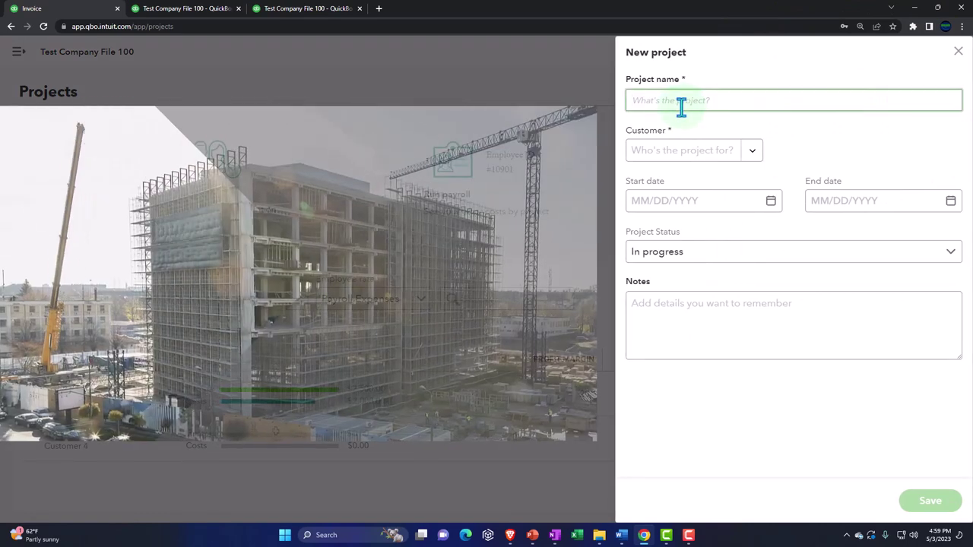
text(Project )
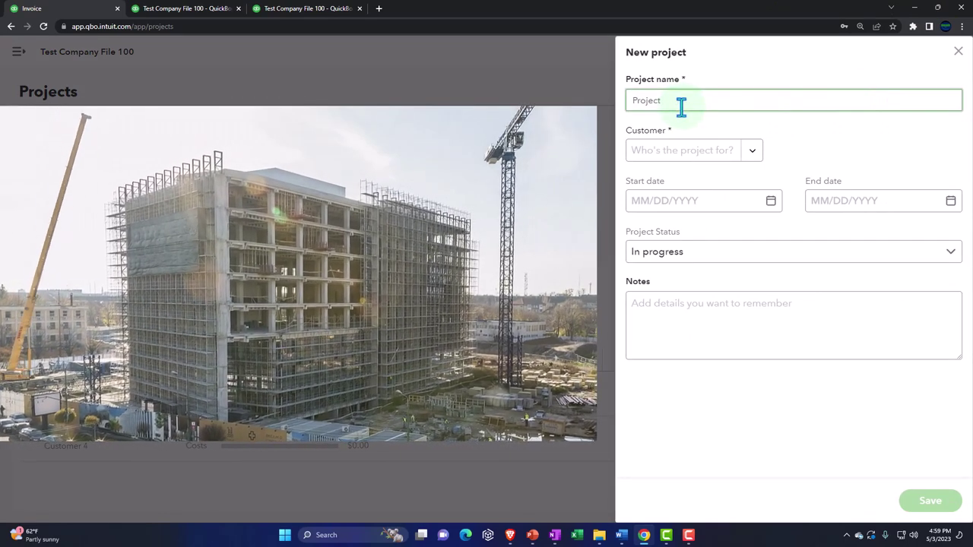
text(5)
click(752, 152)
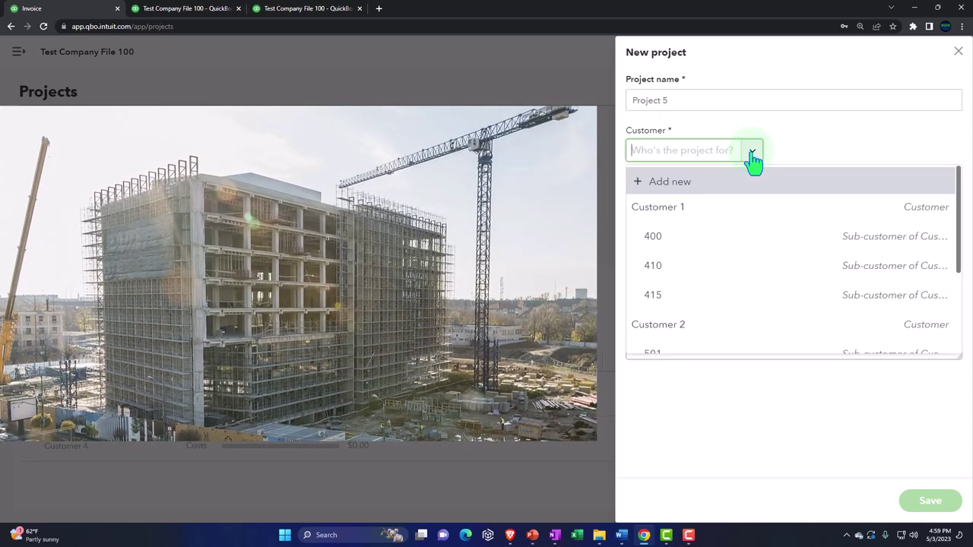
scroll(738, 272, down, 5)
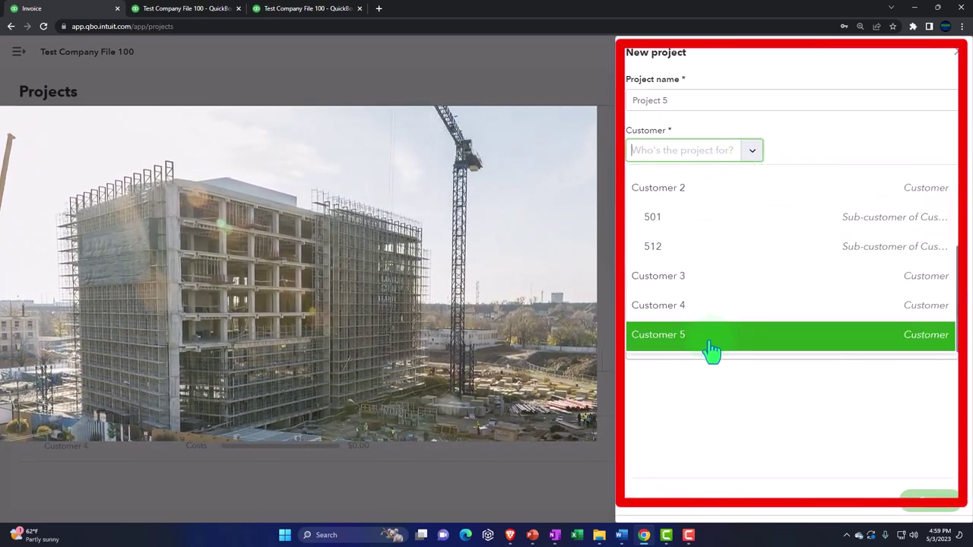
click(713, 347)
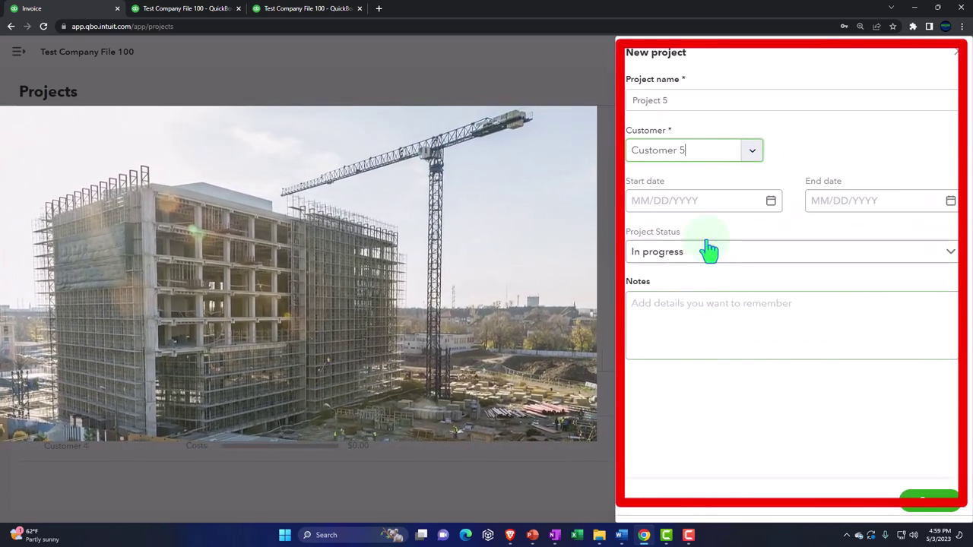
Step: Set the new project's start date to 01/01/2023 and save the project
click(771, 200)
click(643, 232)
click(642, 231)
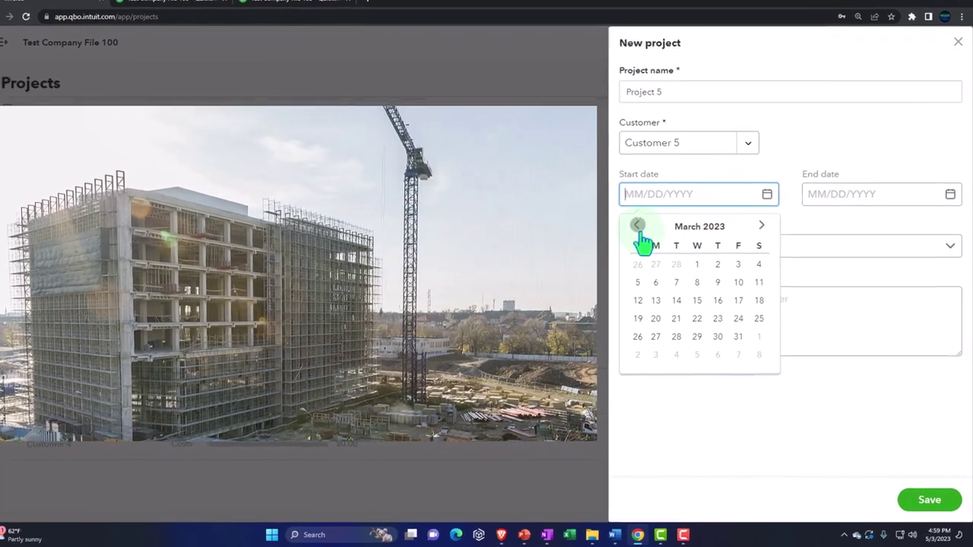
click(642, 230)
click(642, 230)
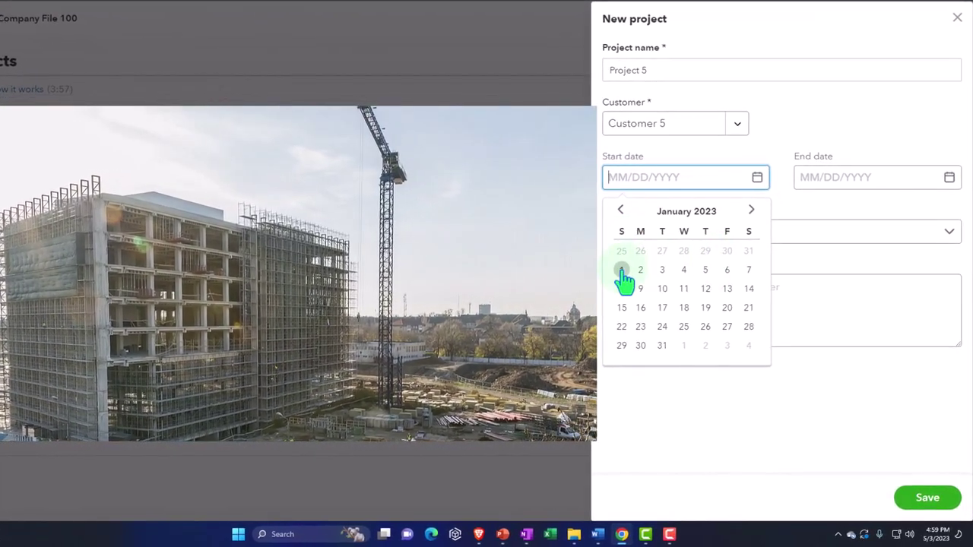
click(621, 270)
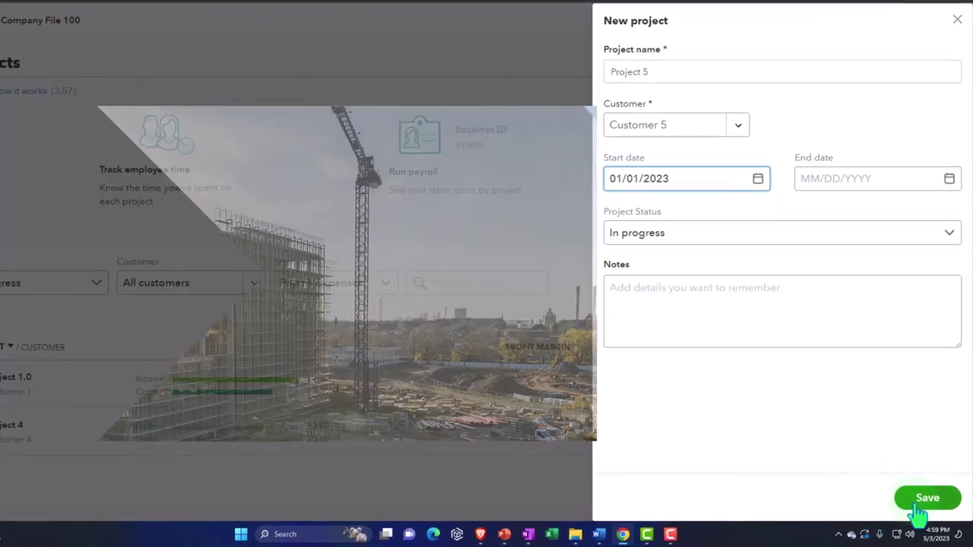
click(928, 497)
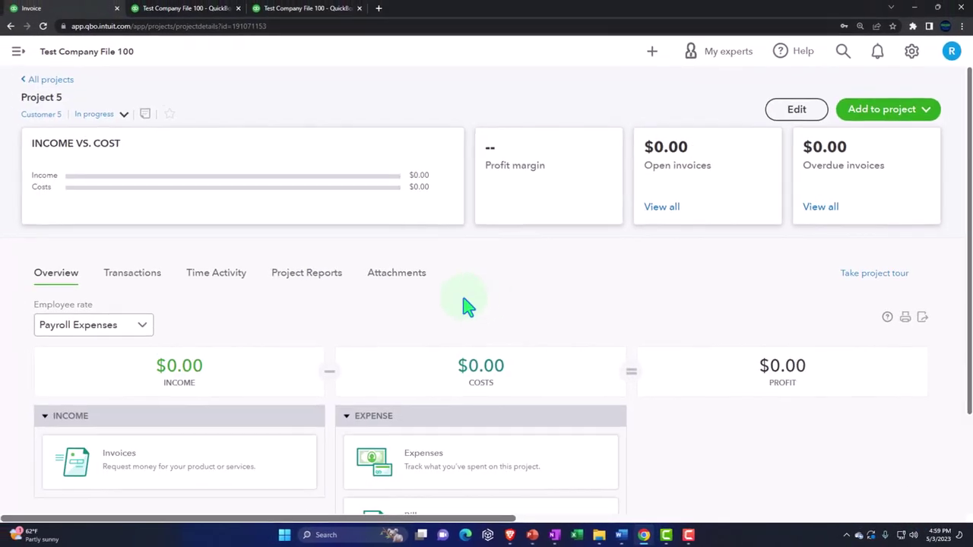
Step: Reopen Project 5 from the list of all projects and start a new estimate for it
click(62, 80)
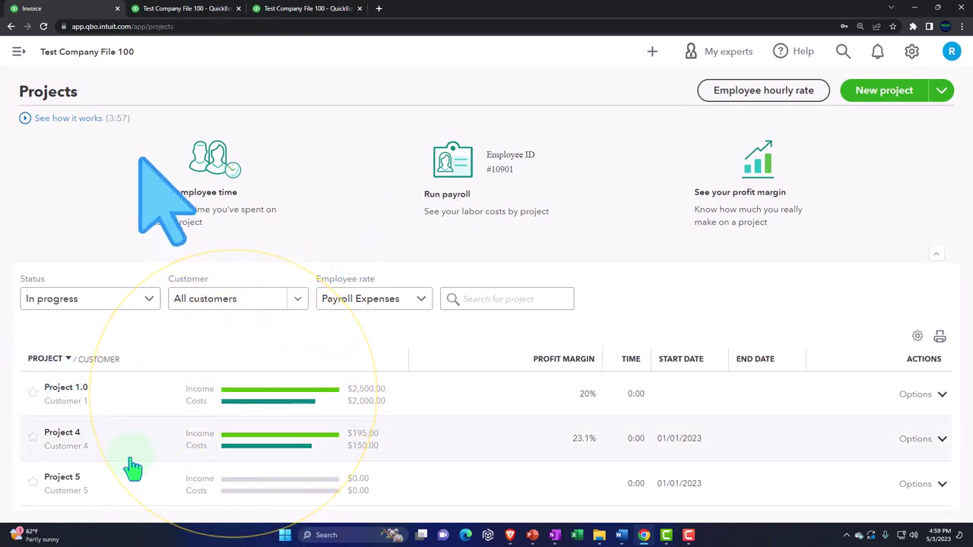
click(126, 489)
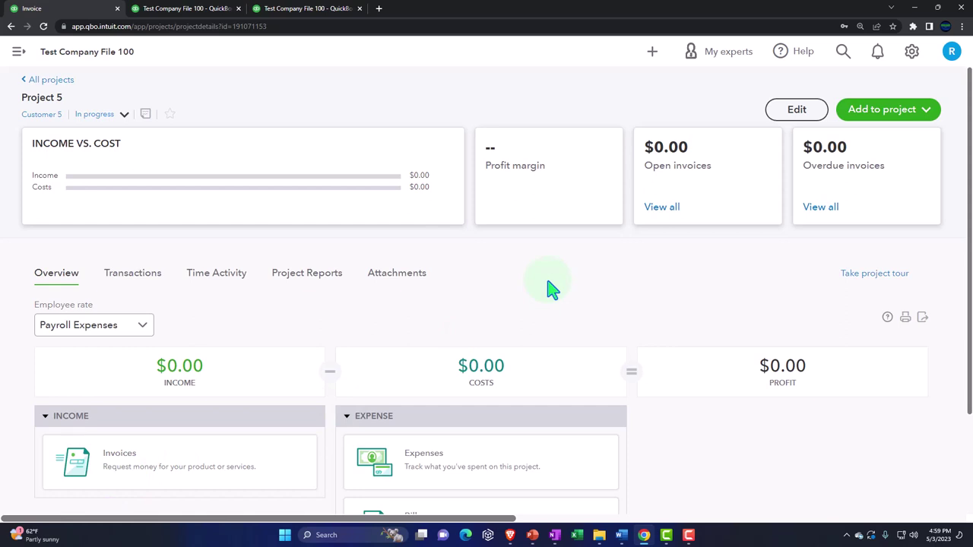
click(923, 110)
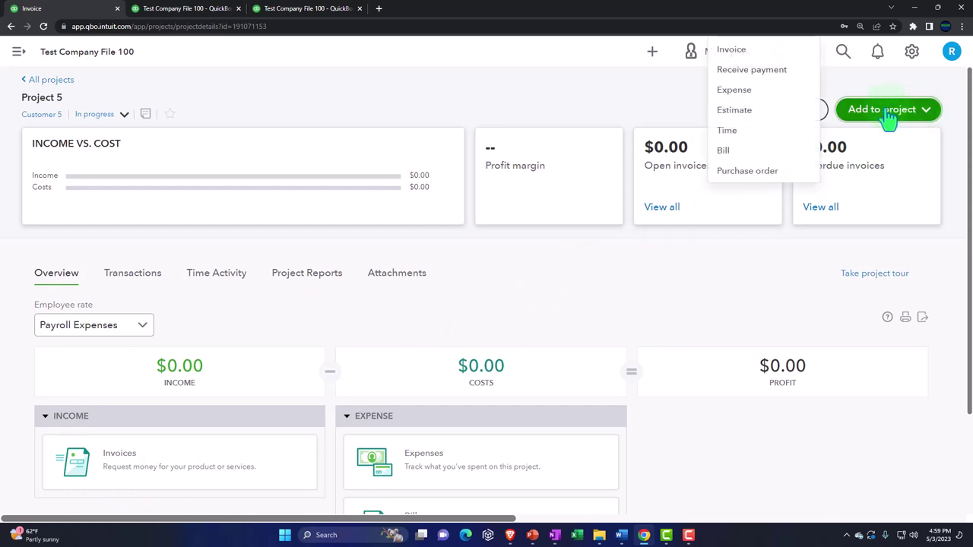
click(769, 116)
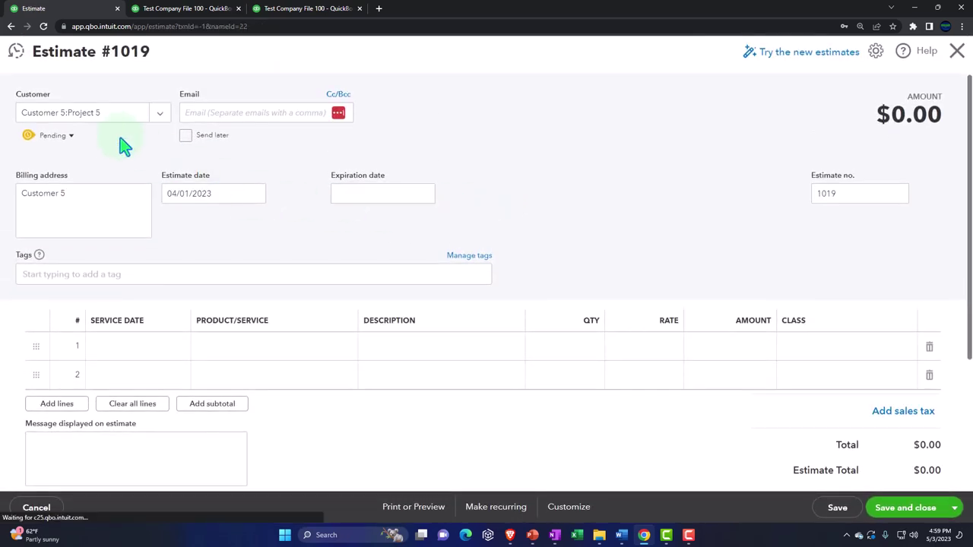
Step: Enter Labor as the estimate's first line with a rate of 5,000
click(137, 351)
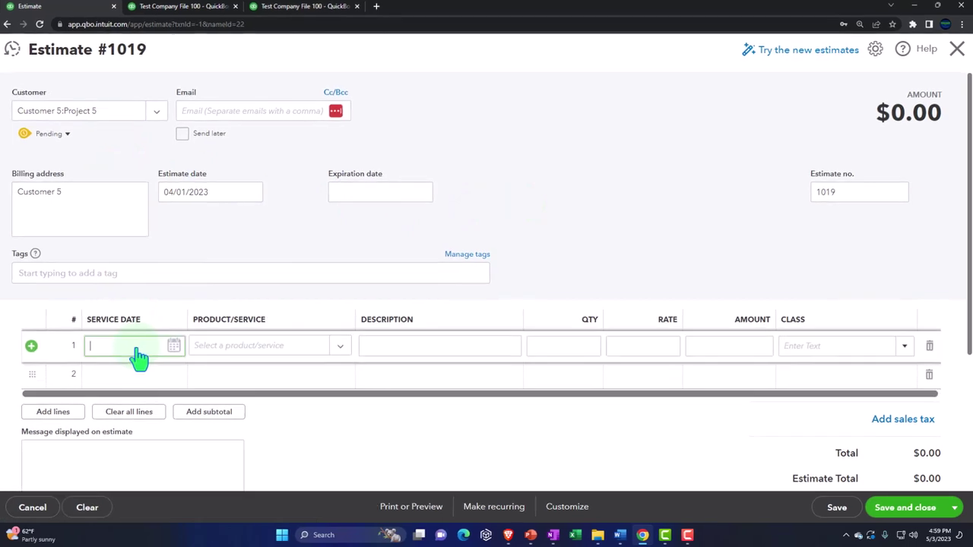
click(308, 348)
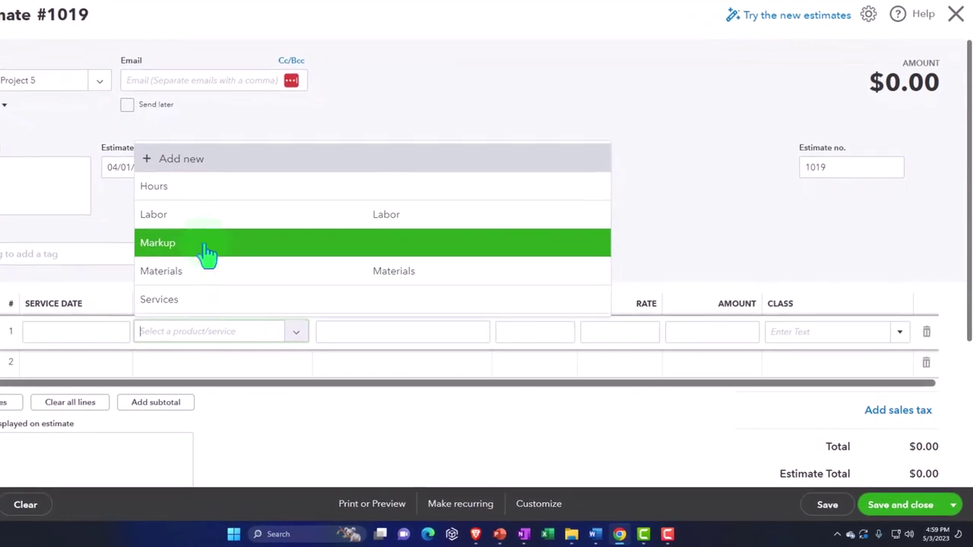
click(194, 227)
click(595, 335)
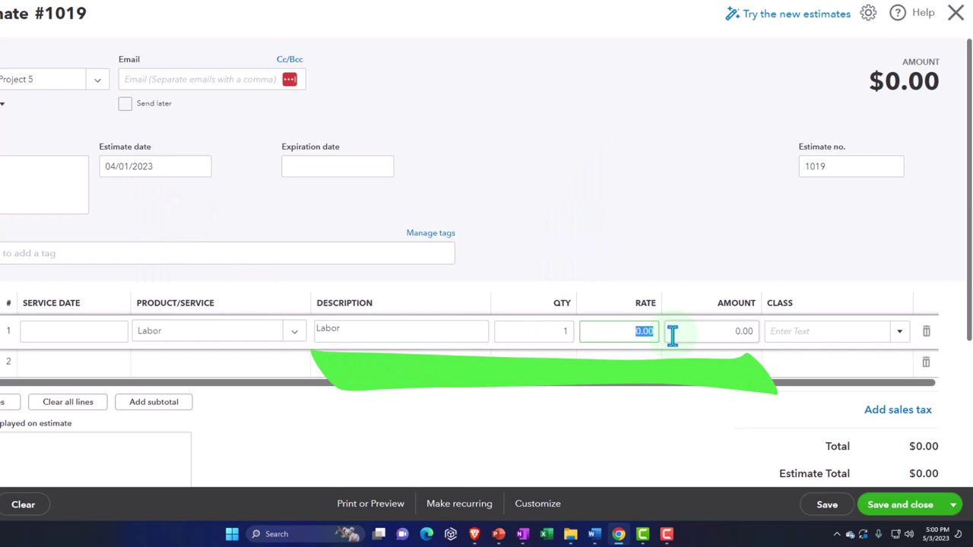
text(5,0)
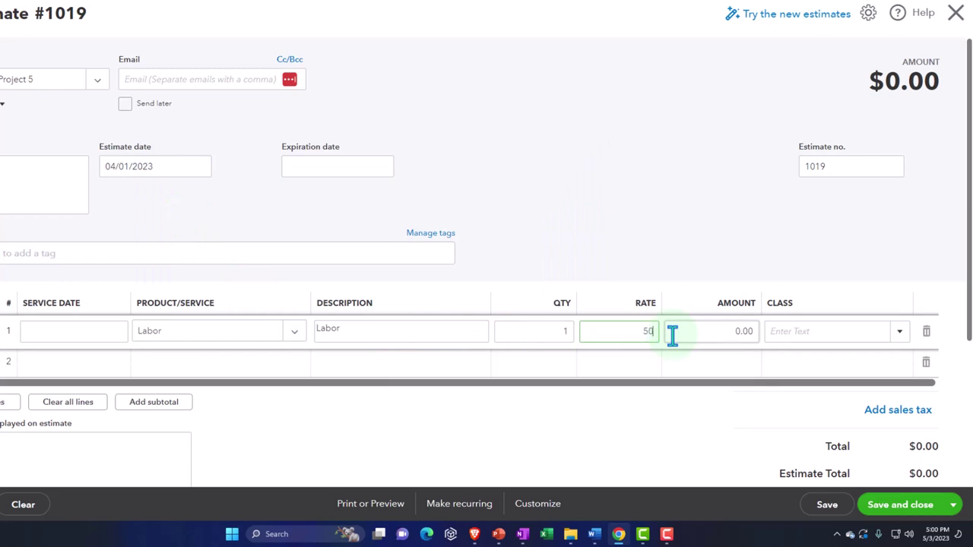
text(00)
click(673, 335)
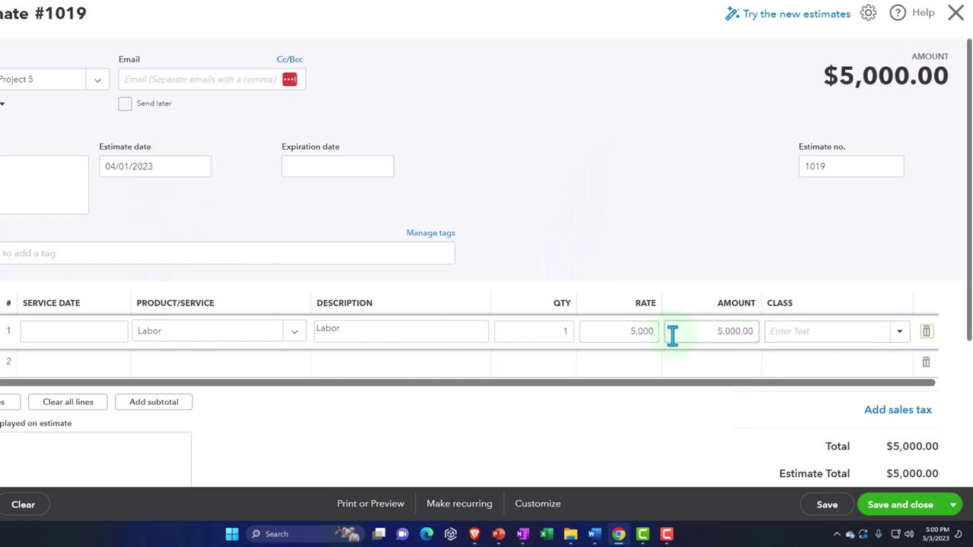
Step: Add Materials as the estimate's second line with a rate of 4,000
key(Tab)
key(Tab)
key(Tab)
text(m,at)
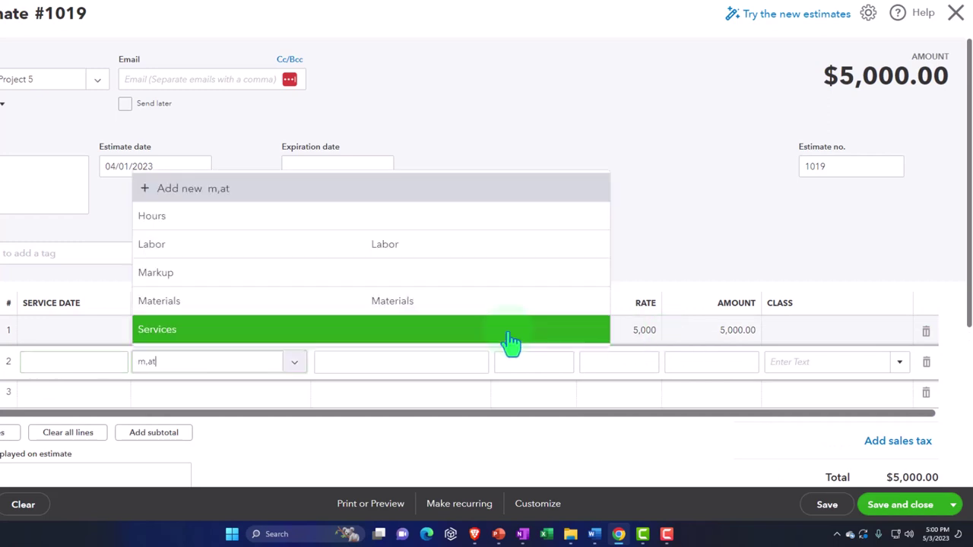
text(ma)
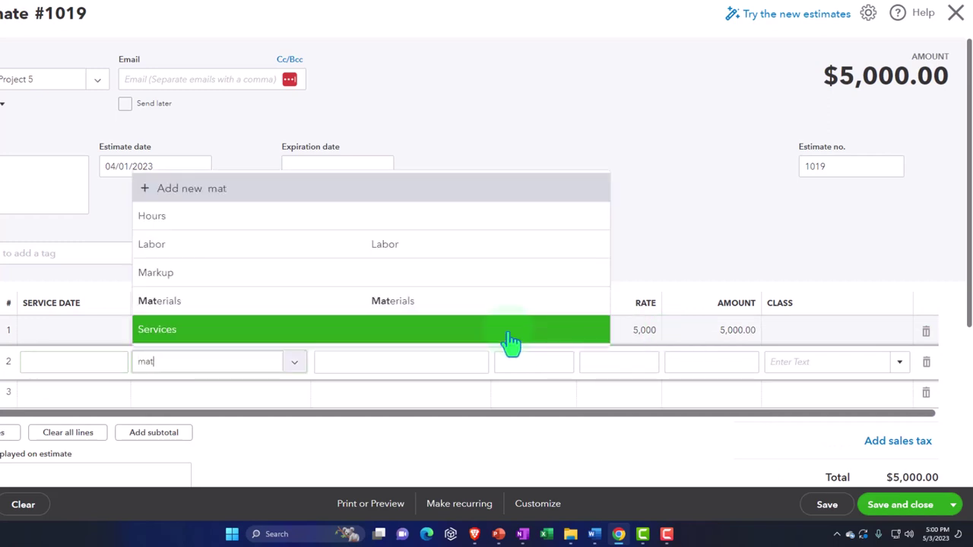
click(511, 342)
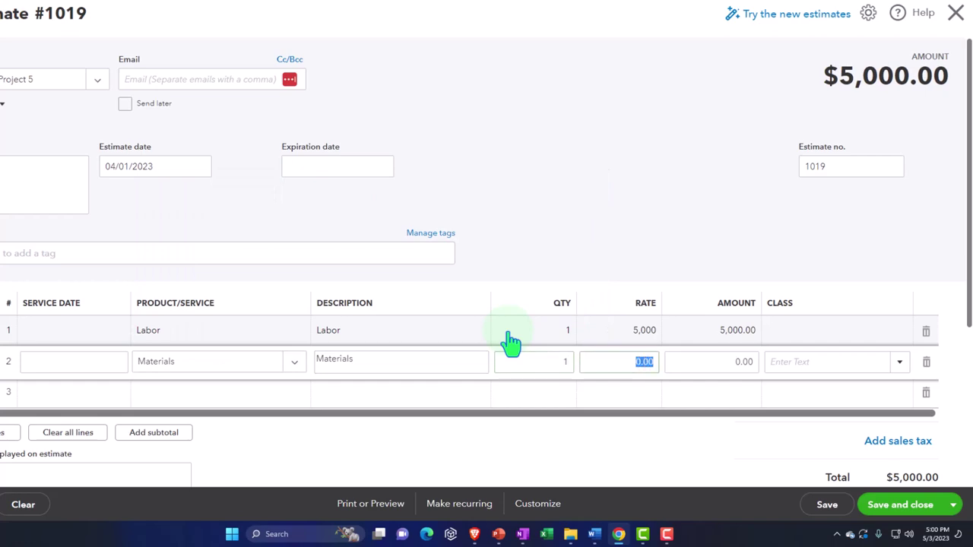
text(4,000)
key(Tab)
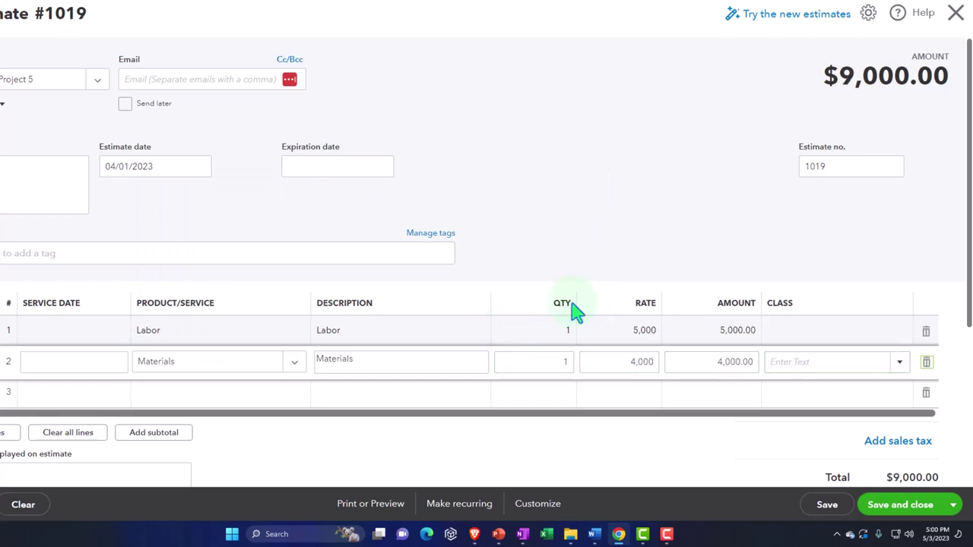
Step: Save and close the estimate, check it in Project 5's transactions, and return to the project overview
scroll(615, 327, down, 1)
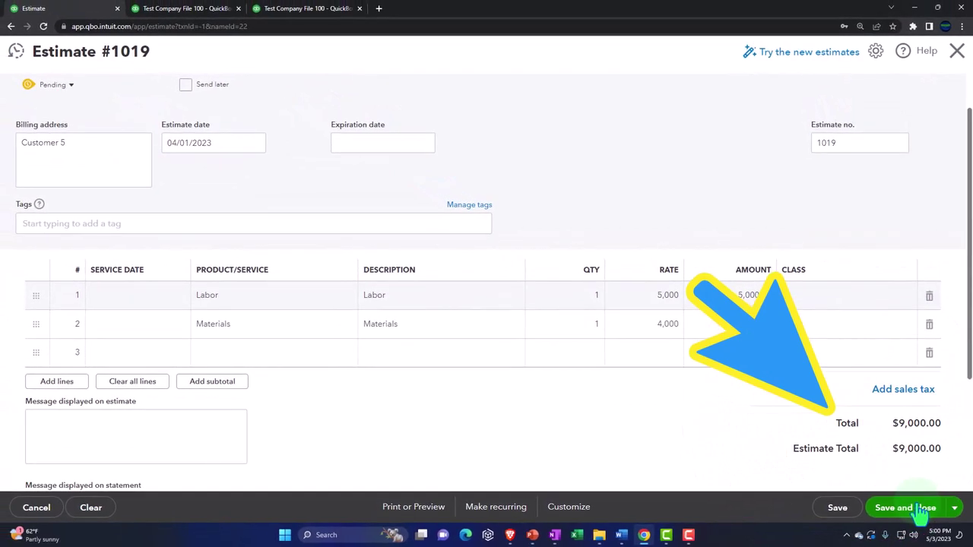
click(923, 509)
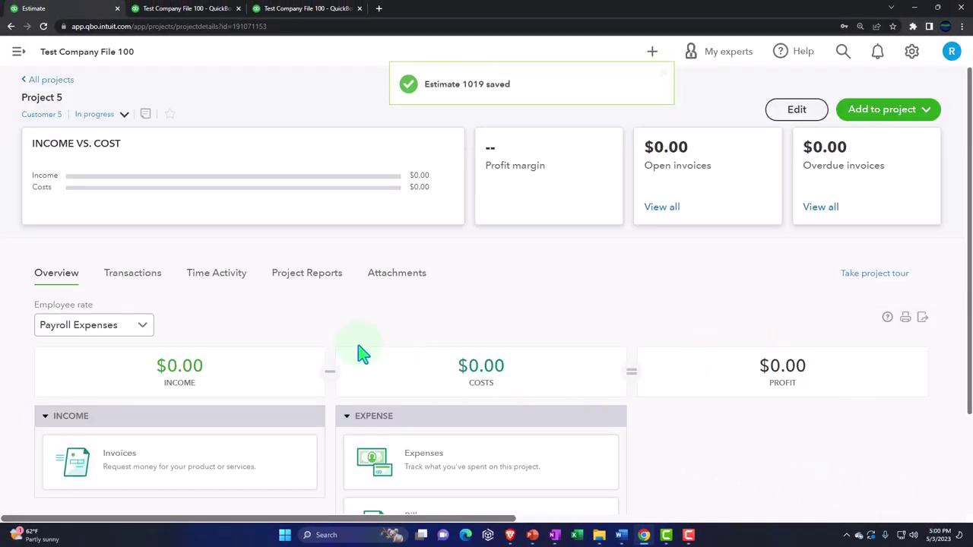
click(158, 286)
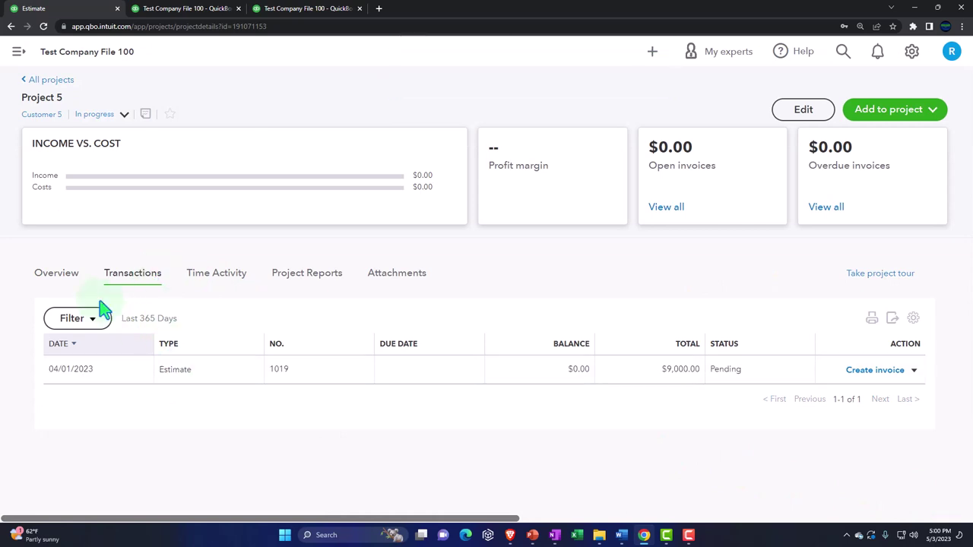
click(71, 280)
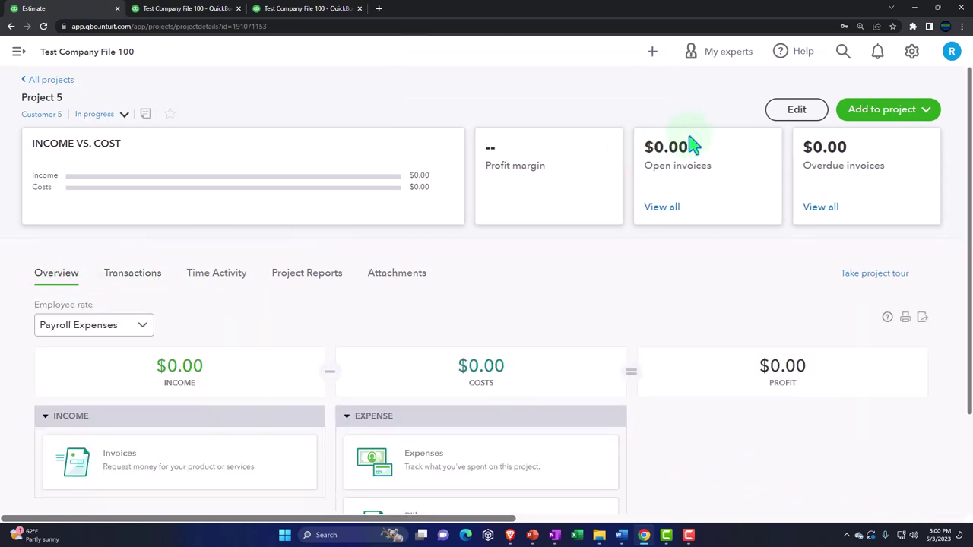
Step: Start a new expense for Project 5 with Vendor 2 as payee and 04/05/2023 as payment date
click(925, 111)
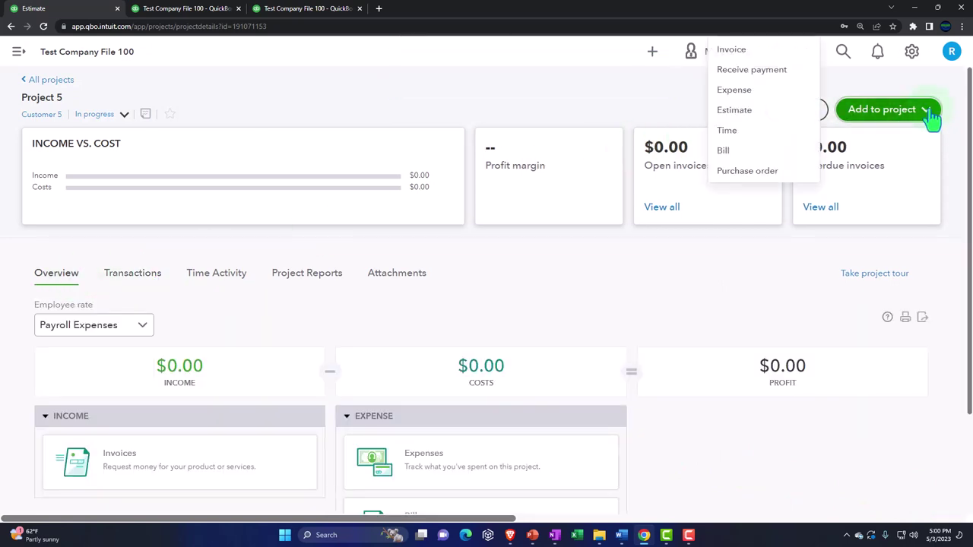
click(748, 94)
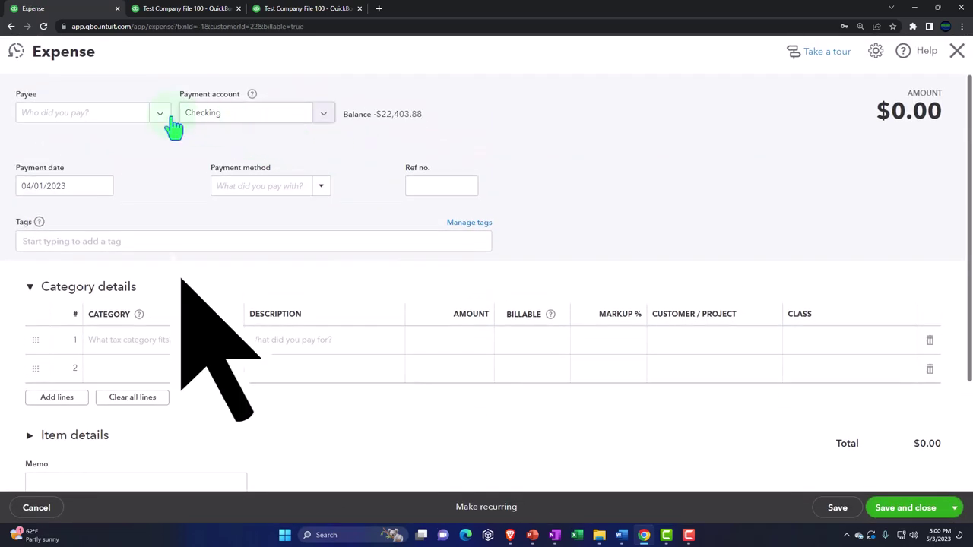
click(163, 119)
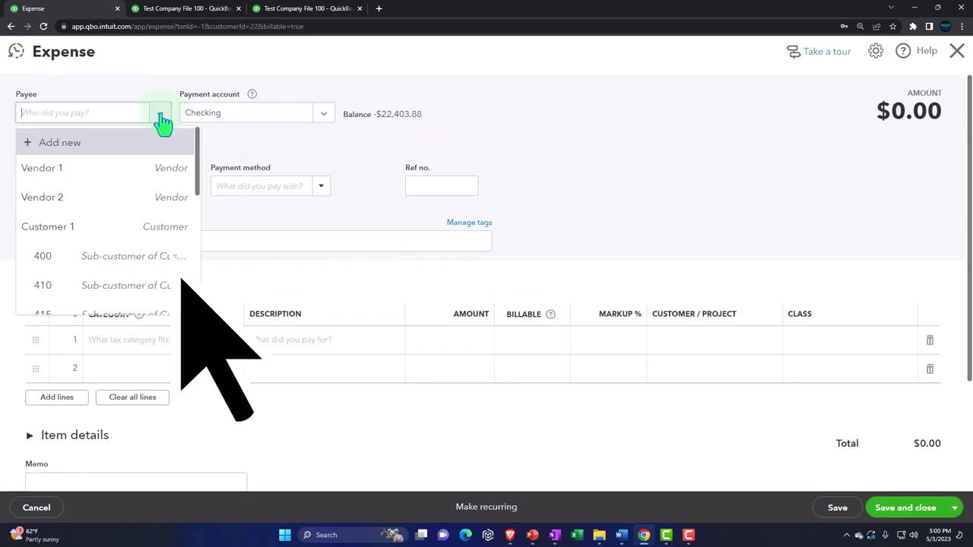
click(79, 205)
click(76, 191)
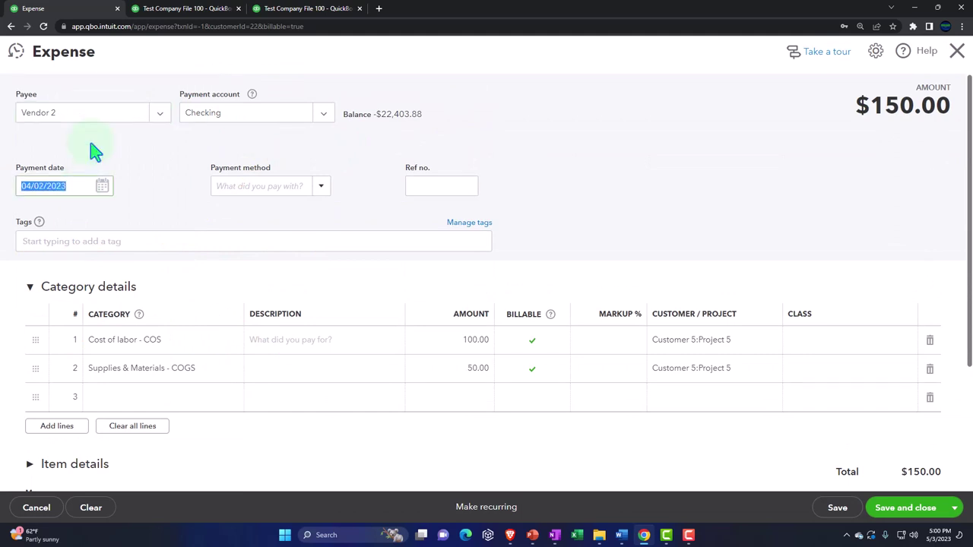
key(Tab)
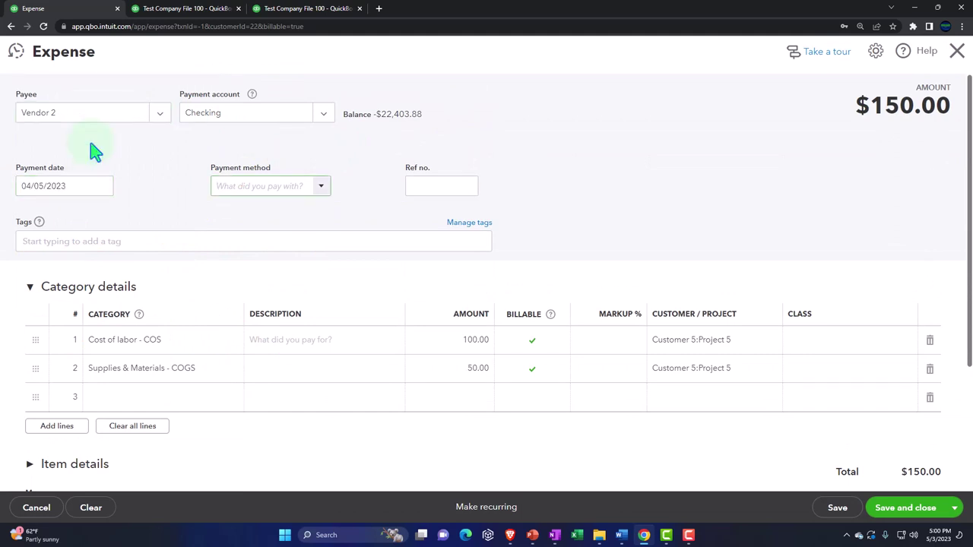
Step: Delete both prefilled category lines from the expense, collapse the category details and expand the item details
click(930, 341)
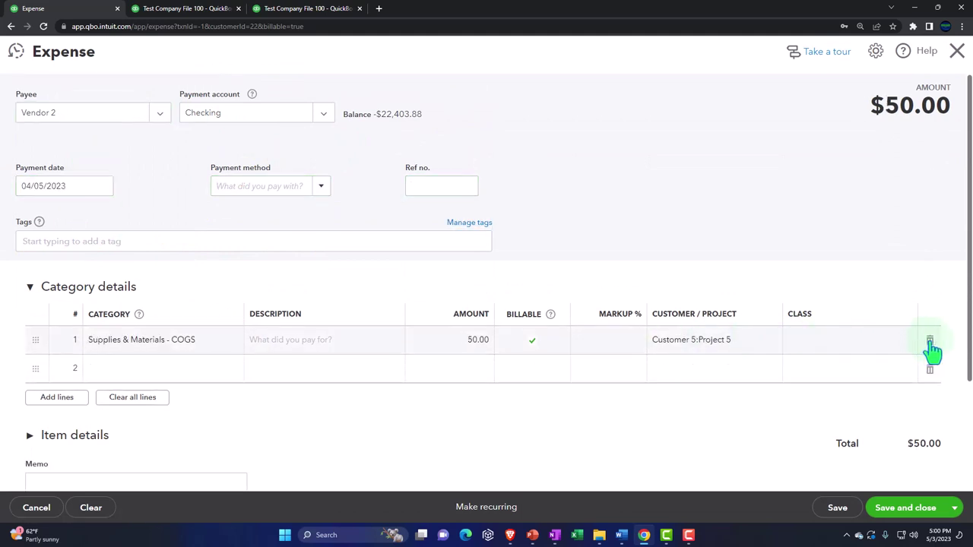
click(930, 341)
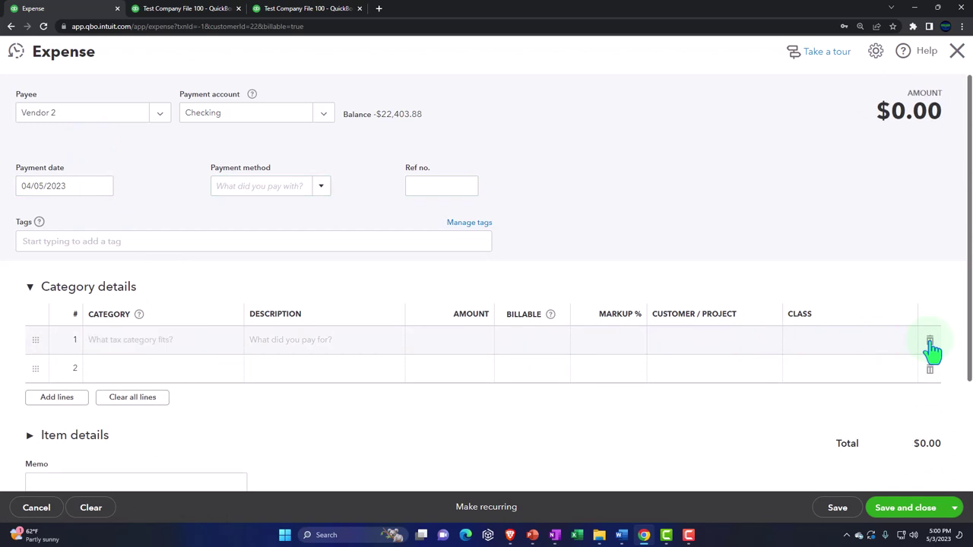
click(31, 295)
click(32, 338)
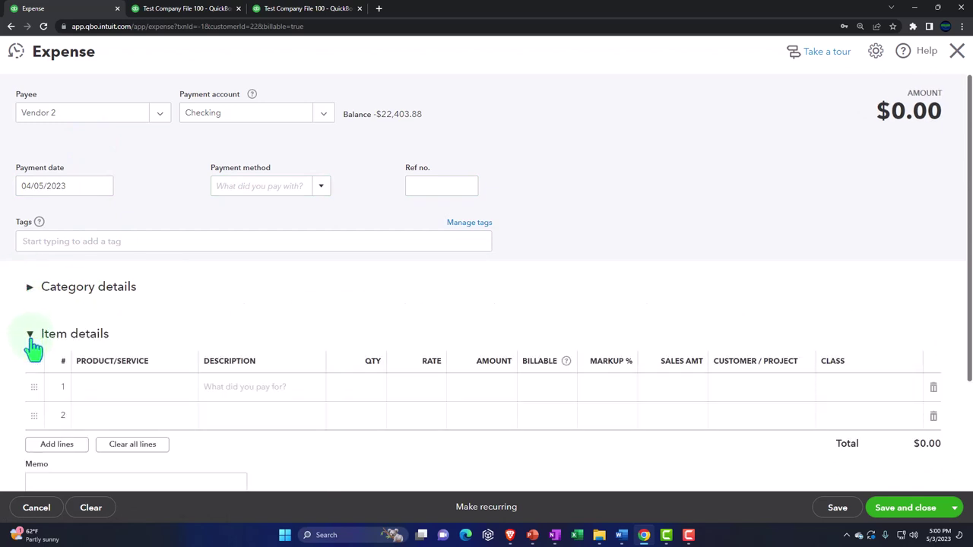
scroll(70, 348, down, 1)
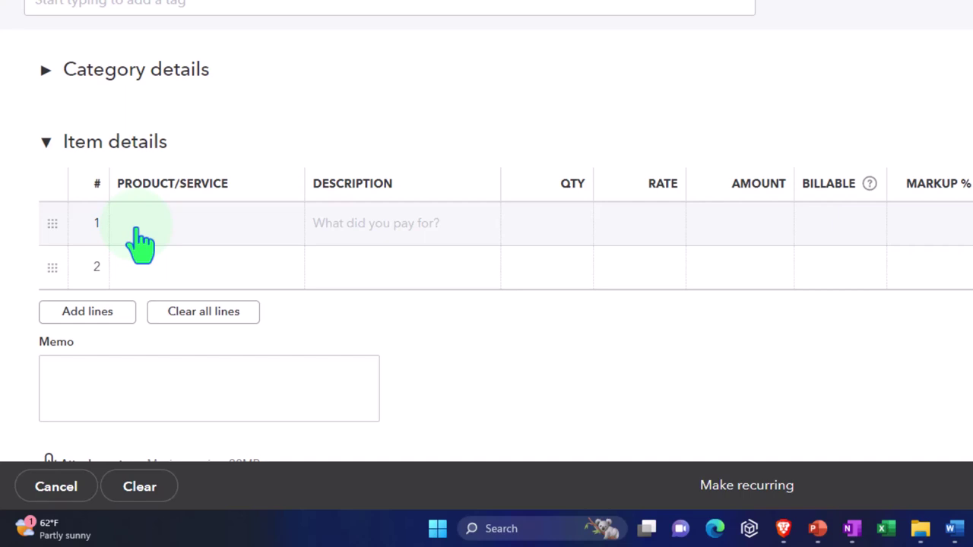
Step: Enter Labor as the expense's first item line with quantity 1 and a rate of 1,000, billable with 30% markup
click(138, 232)
click(282, 224)
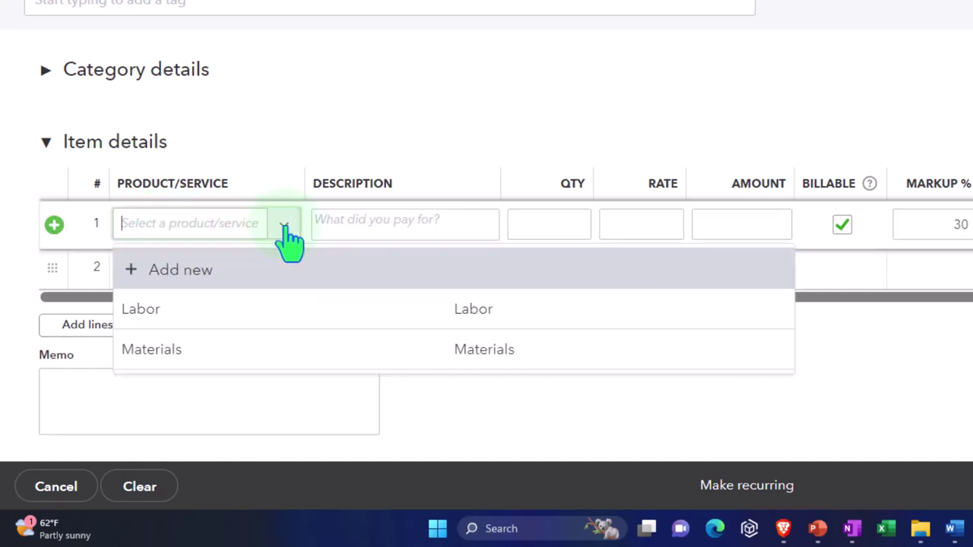
click(229, 308)
key(Tab)
key(Tab)
key(Tab)
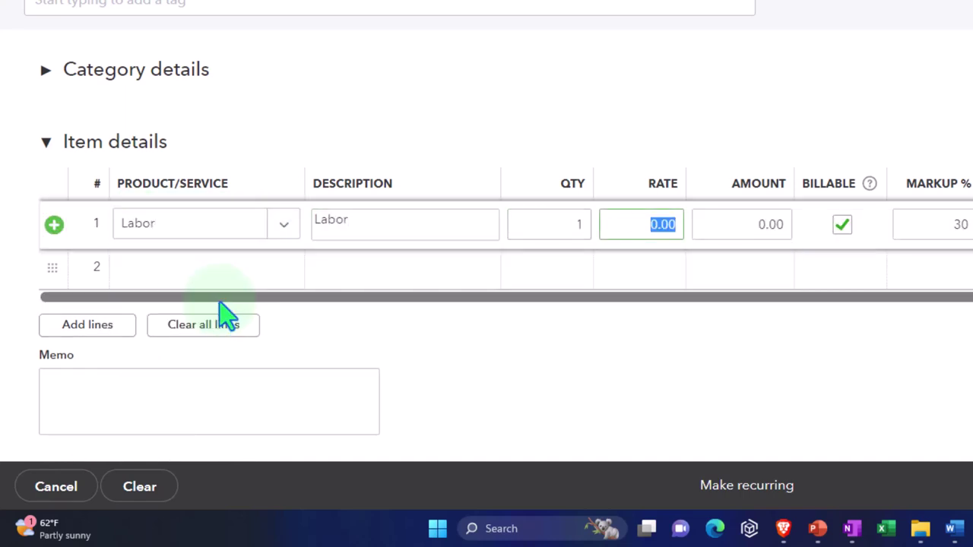
text(1,000)
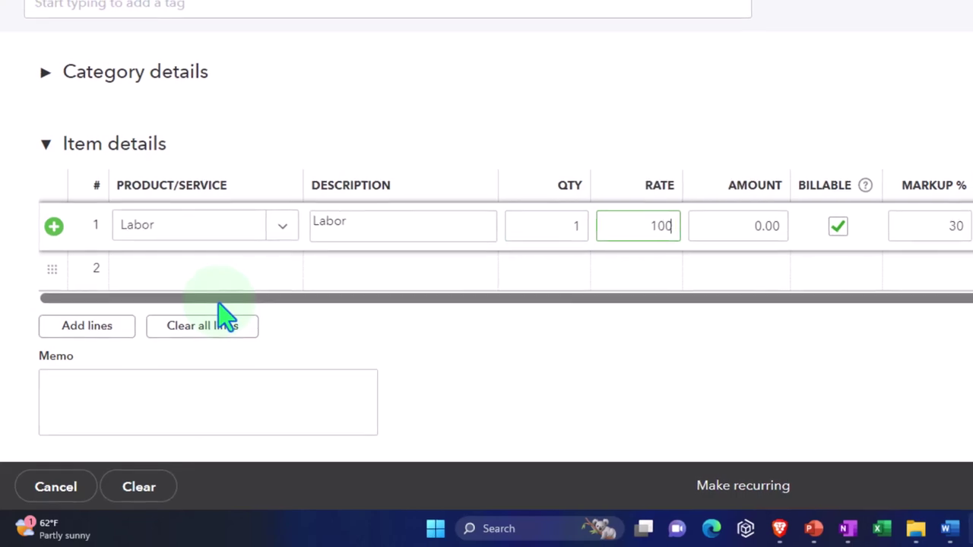
key(Tab)
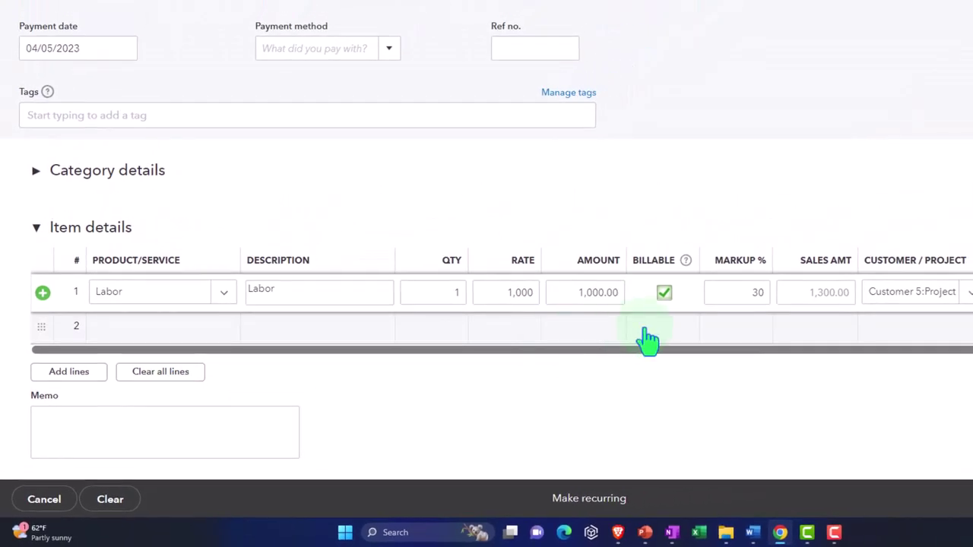
key(Tab)
key(Tab)
key(Tab)
key(Tab)
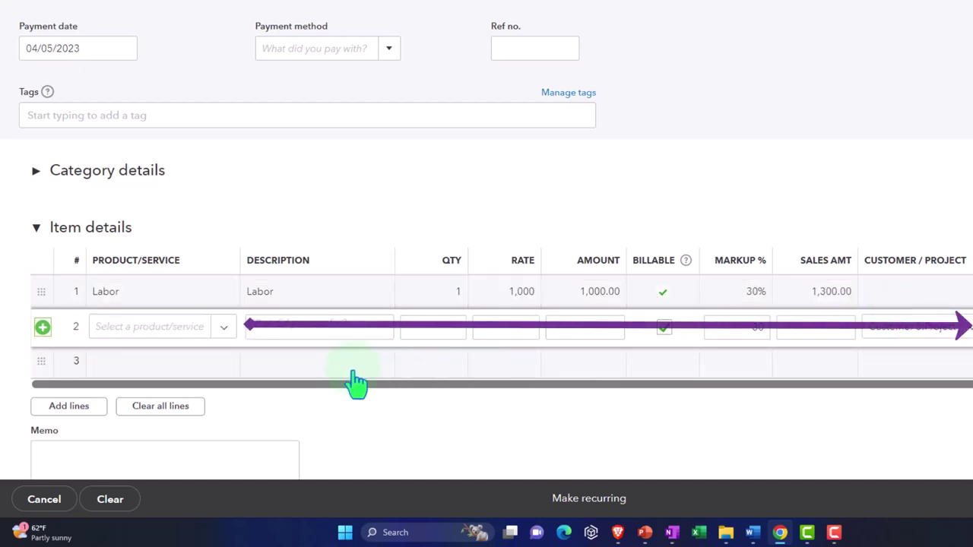
Step: Enter Materials as the expense's second item line with quantity 1 and a rate of 700, billable with 30% markup
click(172, 329)
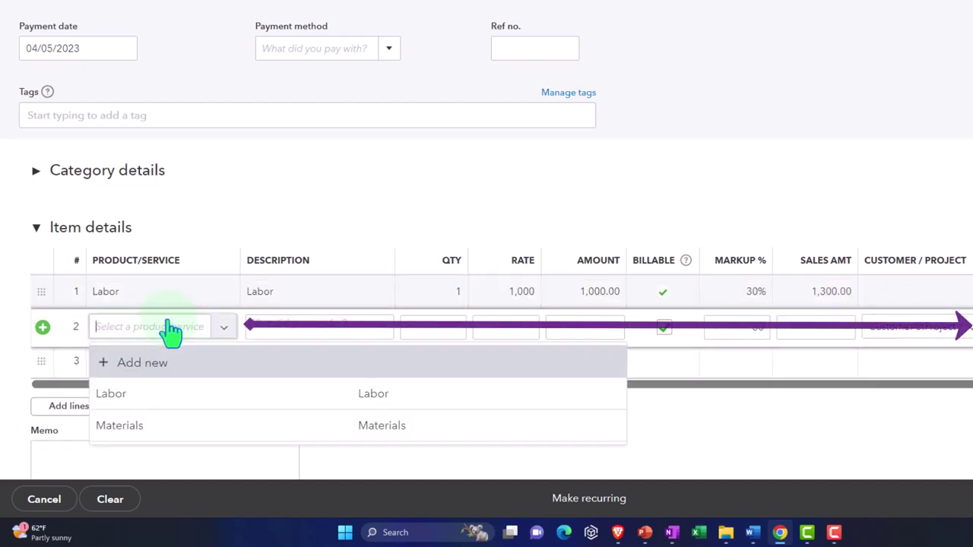
text(Materials)
key(Tab)
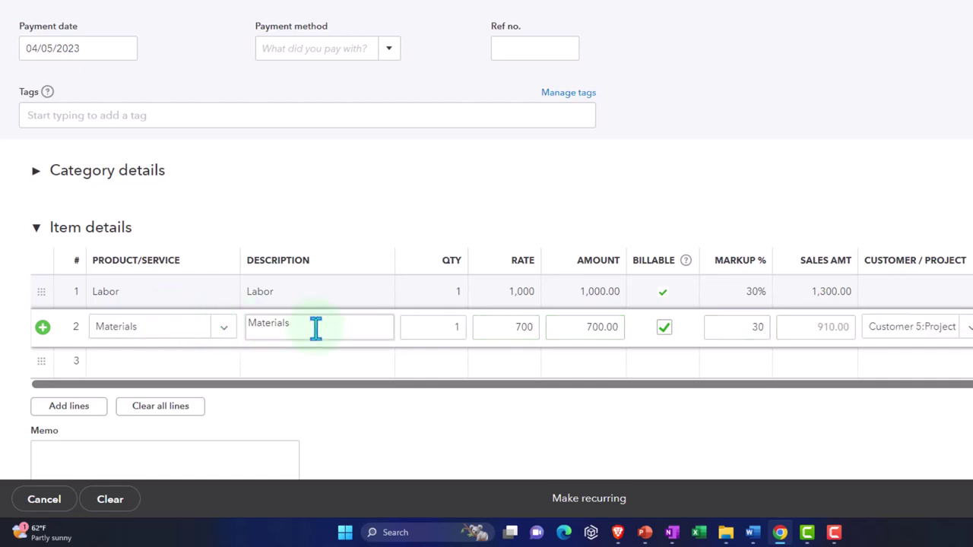
click(514, 369)
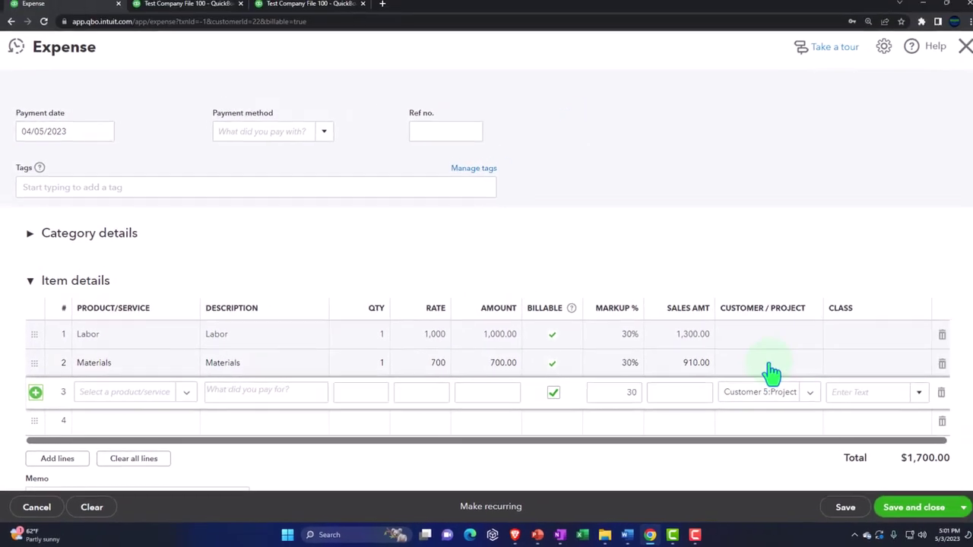
Step: Reselect Project 5 as the customer/project on the Materials line
click(948, 333)
click(795, 371)
click(795, 366)
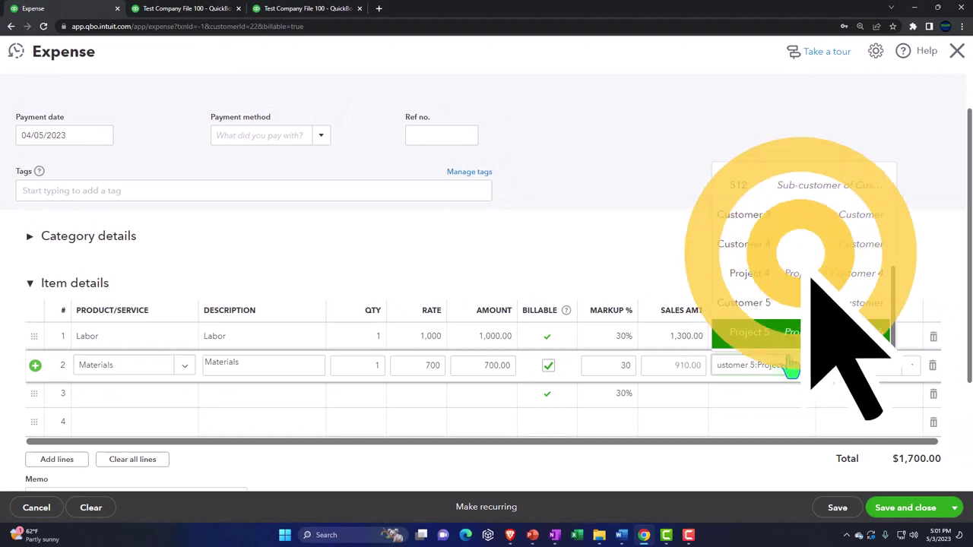
click(728, 409)
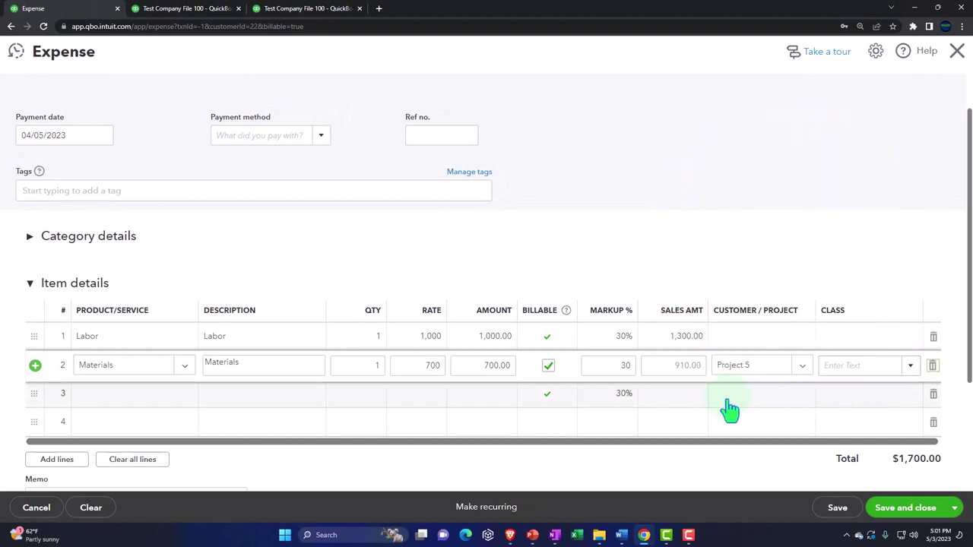
Step: Reselect Project 5 of Customer 5 as the customer/project on the Labor line
key(ctrl+minus)
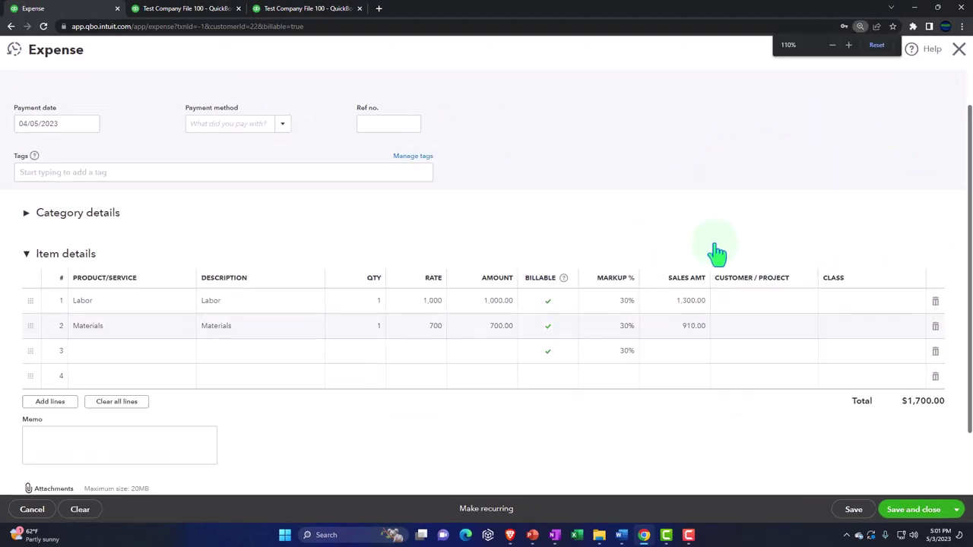
click(758, 304)
click(805, 302)
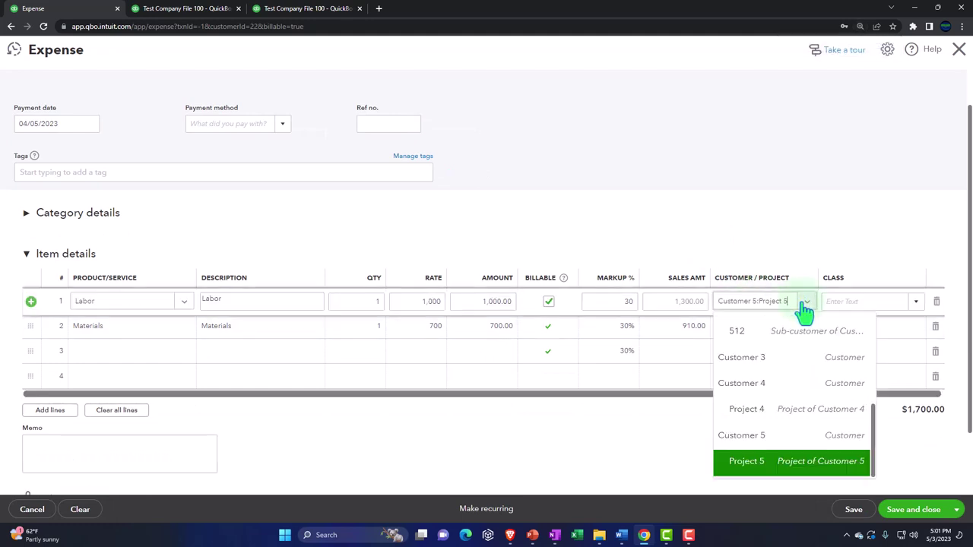
click(748, 463)
key(Tab)
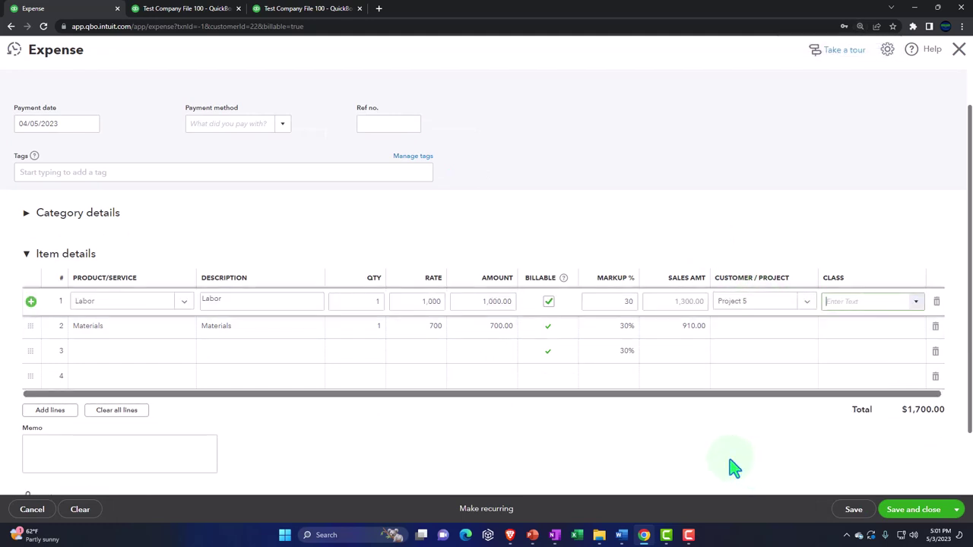
key(Tab)
key(Tab)
key(Tab)
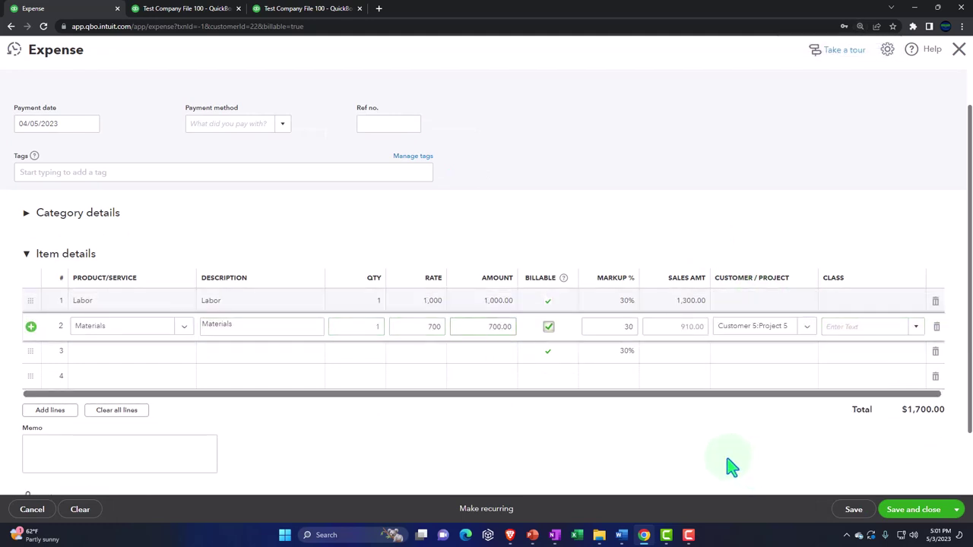
Step: Delete the empty third item line, and save and close the expense
key(Tab)
key(Tab)
key(Tab)
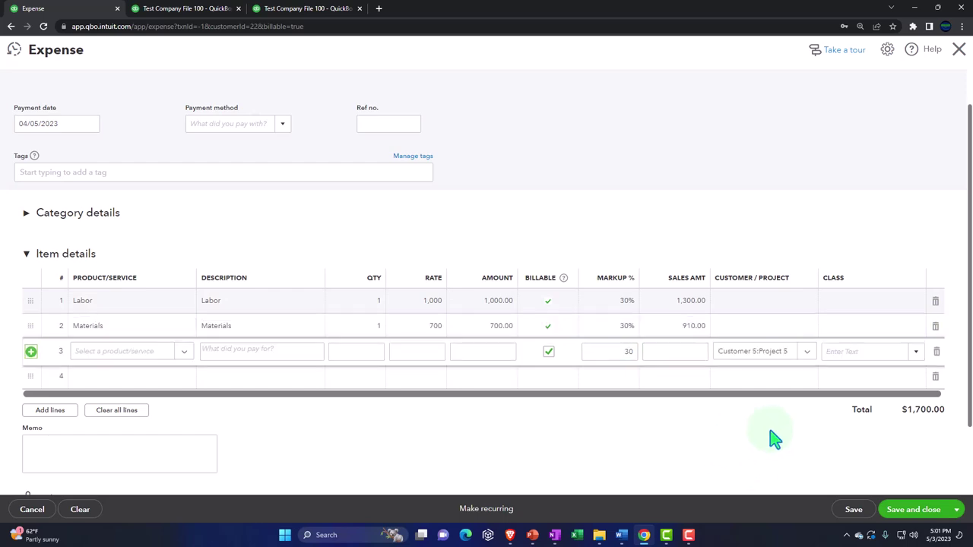
click(936, 352)
key(ctrl+plus)
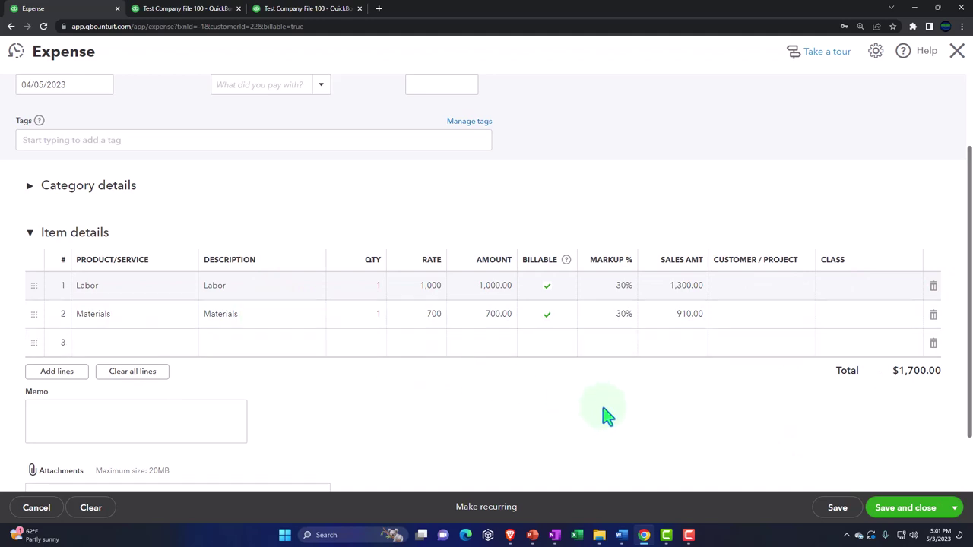
click(897, 515)
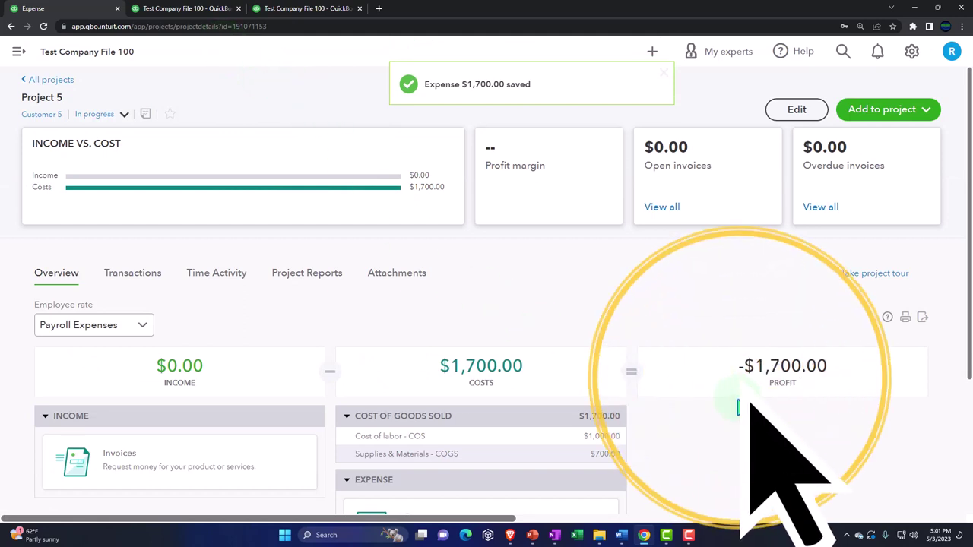
Step: Rerun the April 2023 Balance Sheet and check the Checking account balance
click(181, 11)
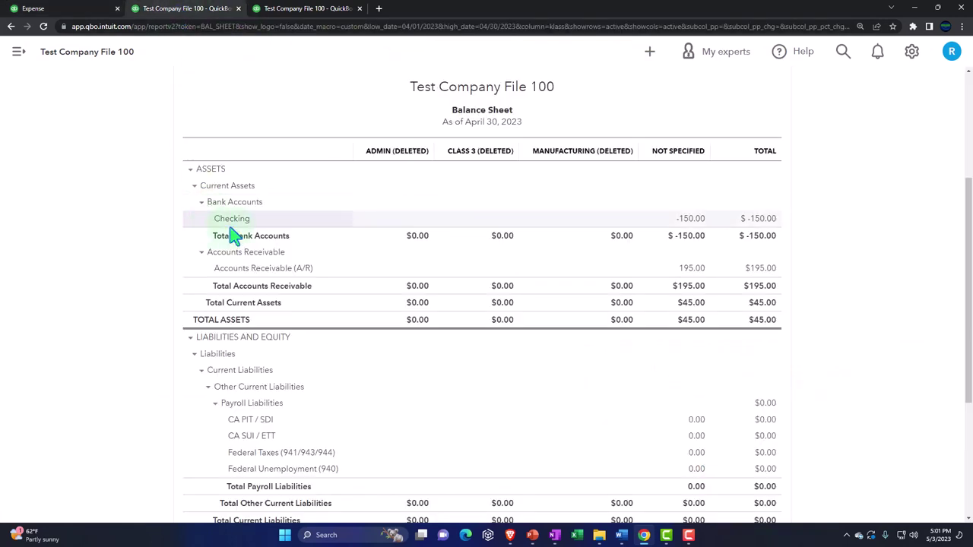
scroll(235, 239, up, 3)
click(578, 185)
scroll(688, 297, down, 2)
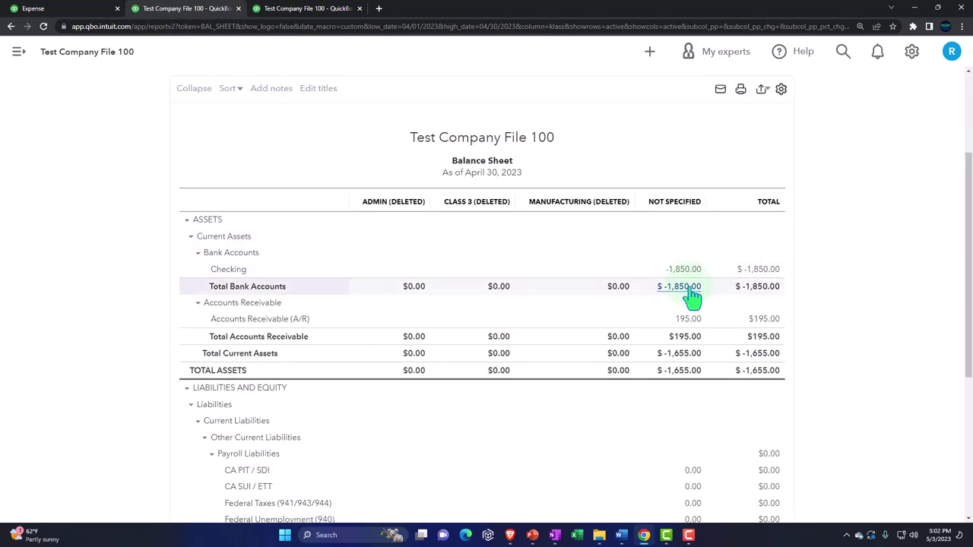
Step: Rerun the April 2023 Profit and Loss report and examine the Project 5 column
click(305, 10)
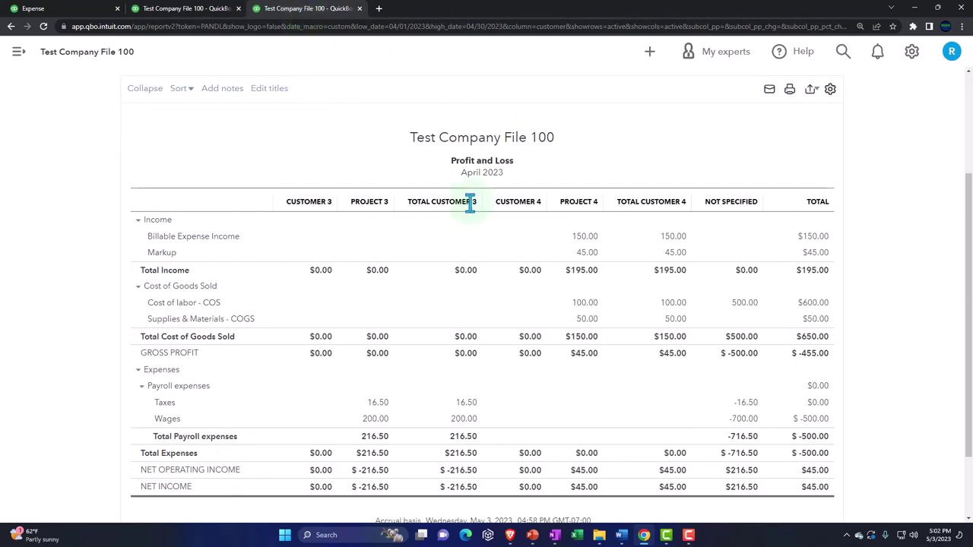
scroll(470, 201, up, 3)
click(574, 187)
scroll(671, 342, down, 2)
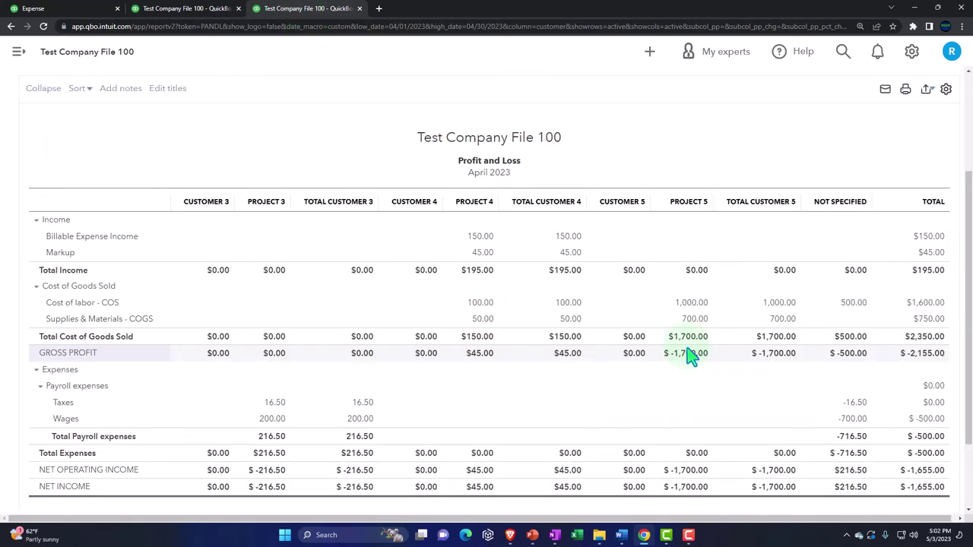
click(672, 216)
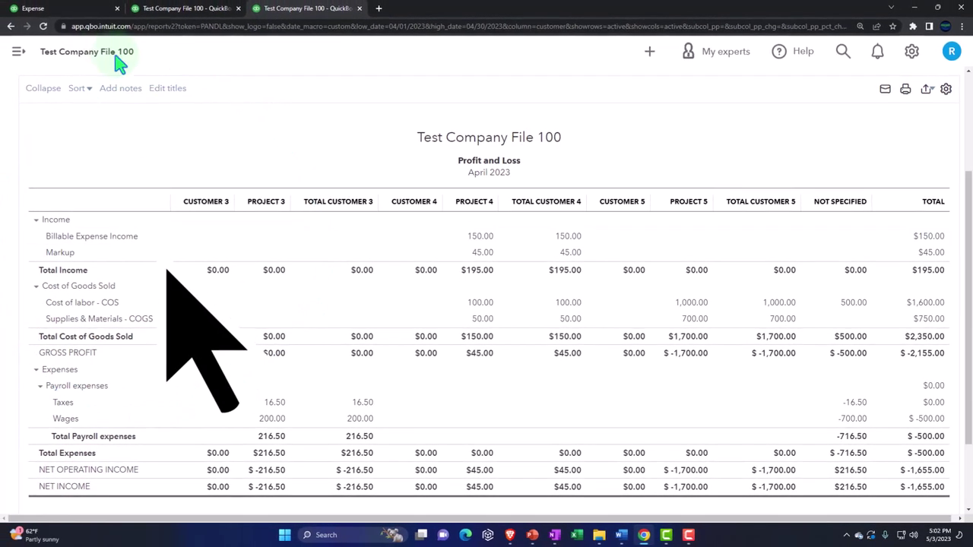
Step: Return to Project 5's page and start a new invoice for the project
click(79, 9)
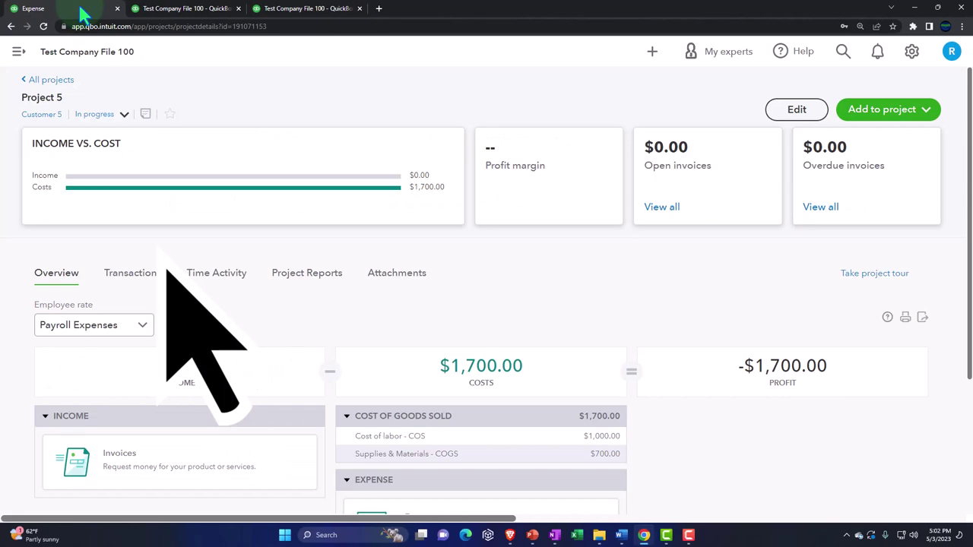
click(912, 122)
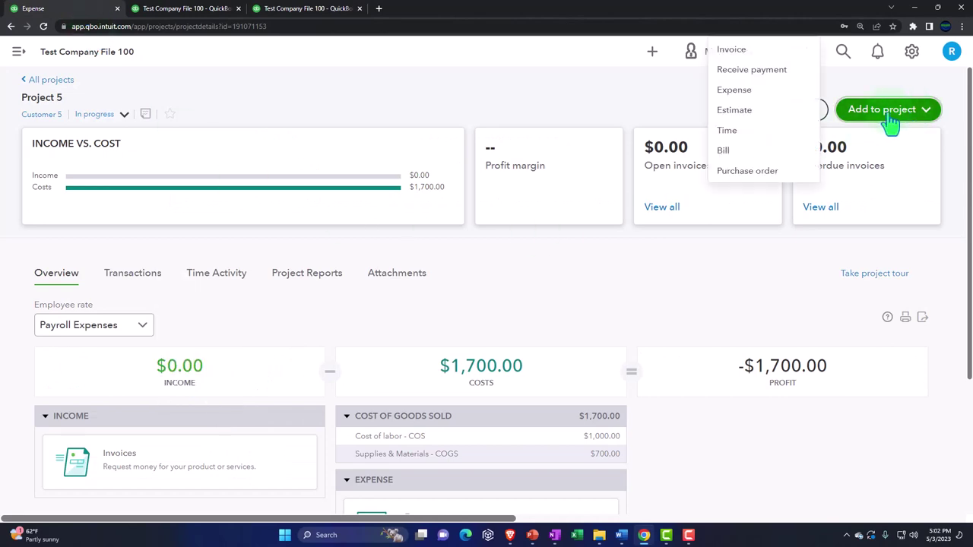
click(718, 50)
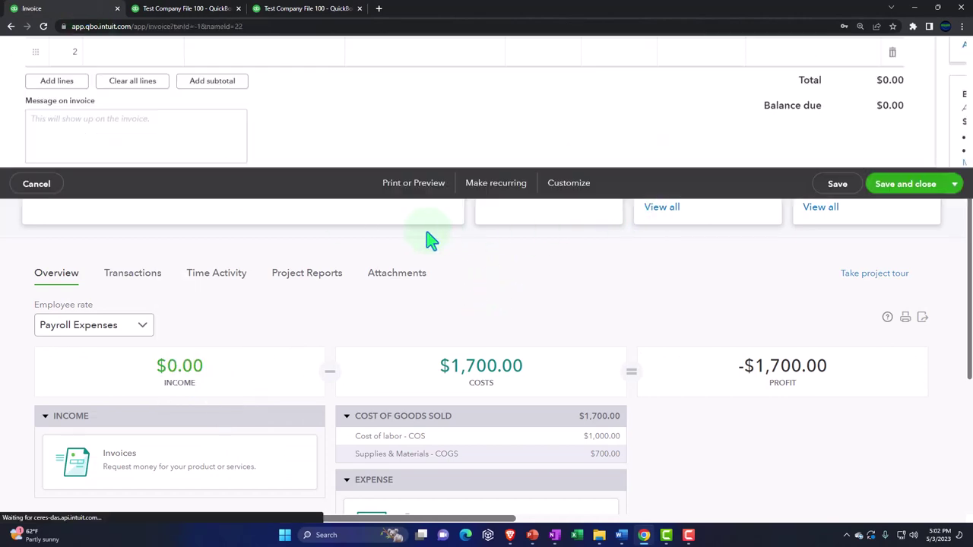
scroll(851, 195, down, 2)
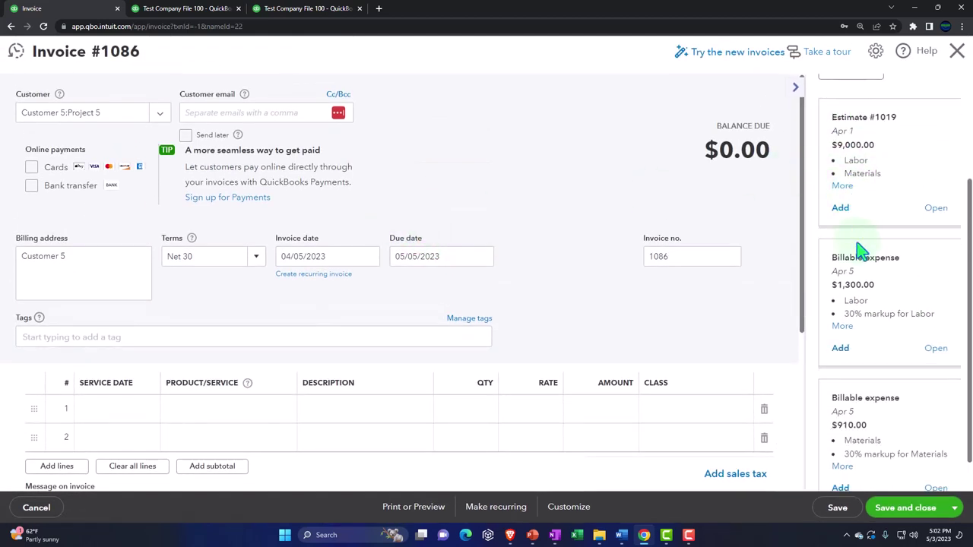
Step: Add the Labor and Materials billable expenses to the invoice, save and close it, and review Project 5's overview
click(840, 348)
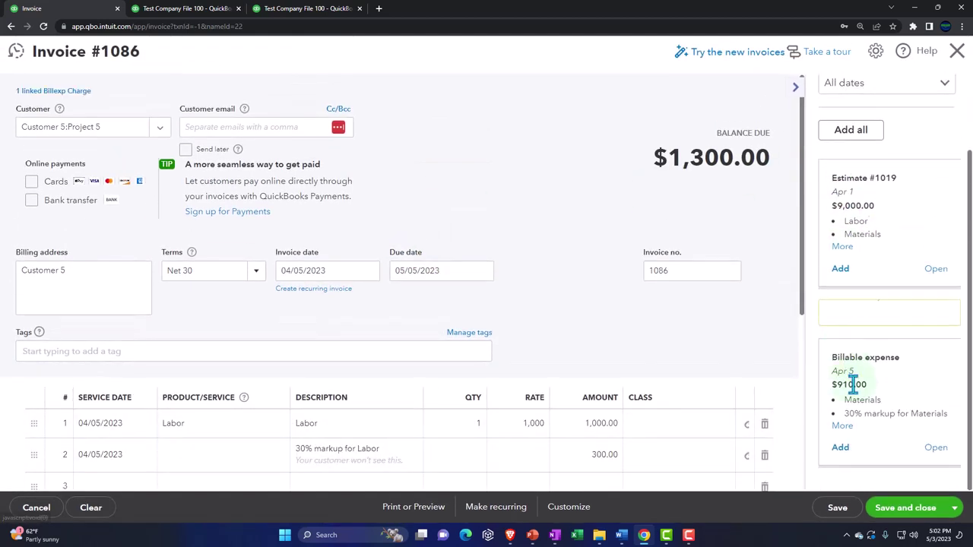
click(842, 449)
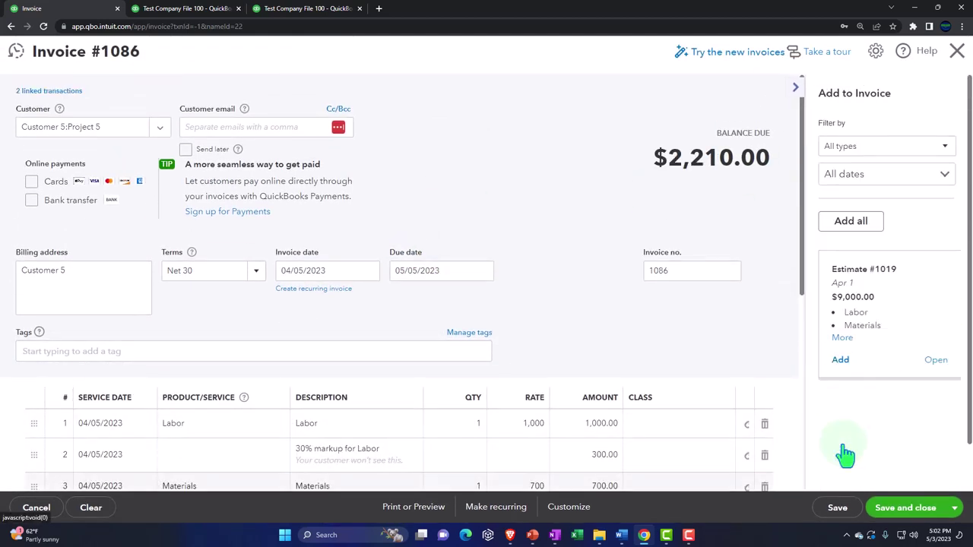
click(793, 90)
scroll(348, 191, down, 2)
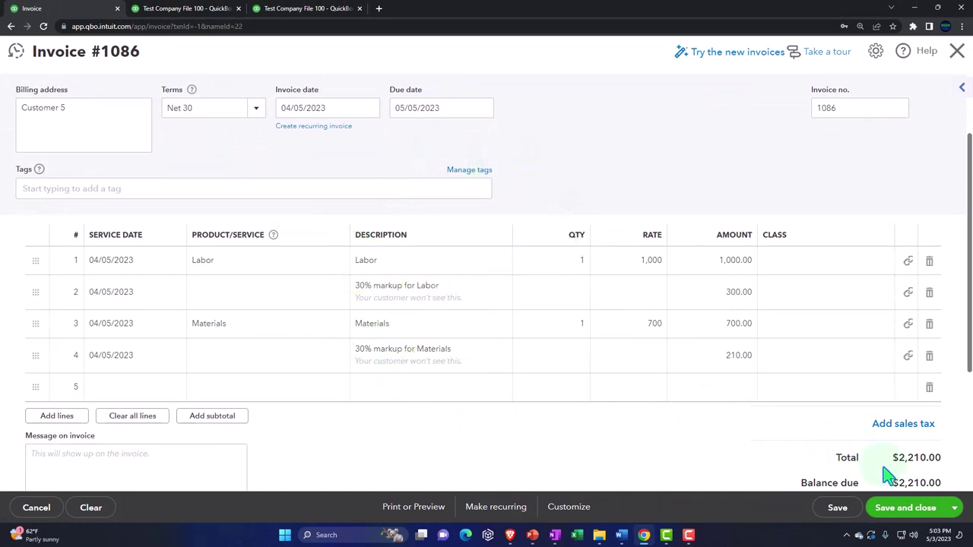
click(920, 514)
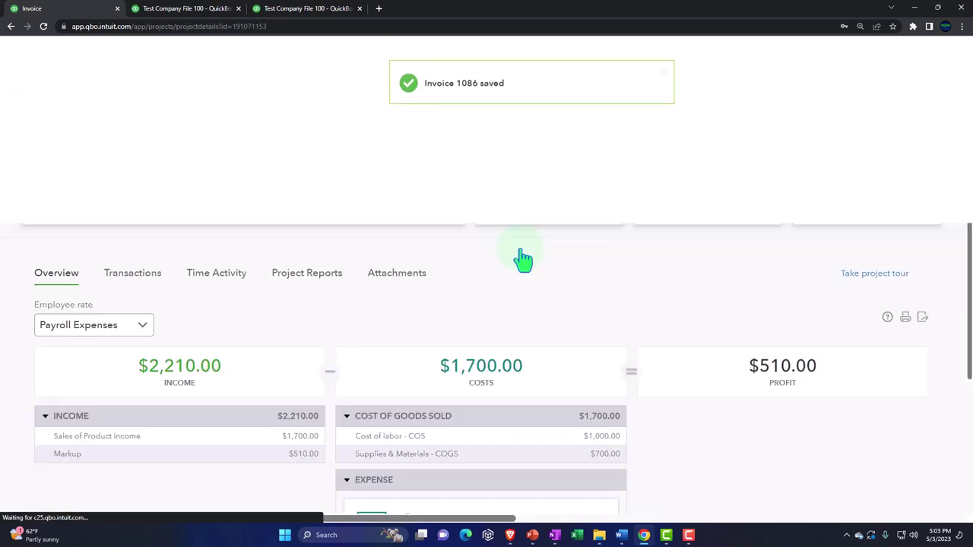
scroll(483, 289, down, 1)
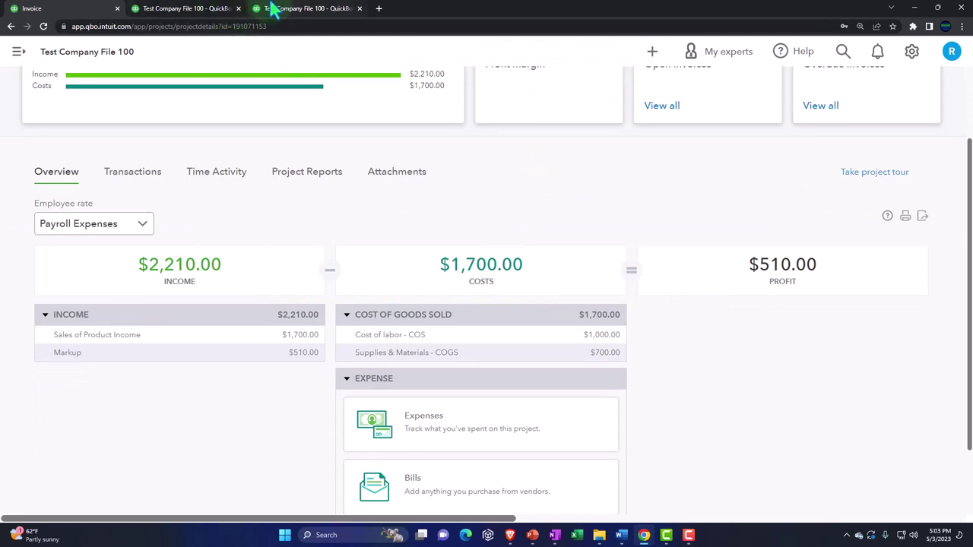
Step: Rerun the April 2023 Profit and Loss report and examine the income, costs and net income in the Project 5 column
click(274, 9)
scroll(586, 152, up, 2)
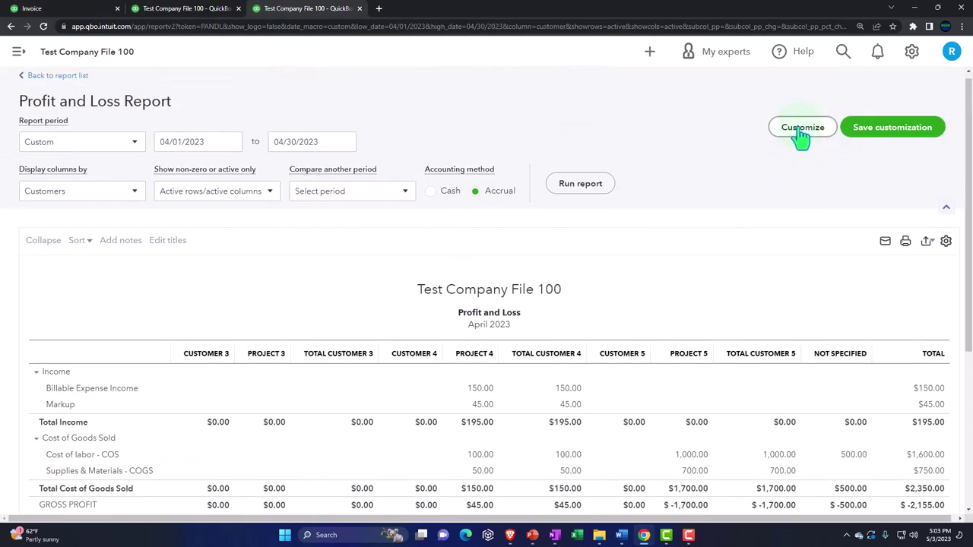
click(590, 184)
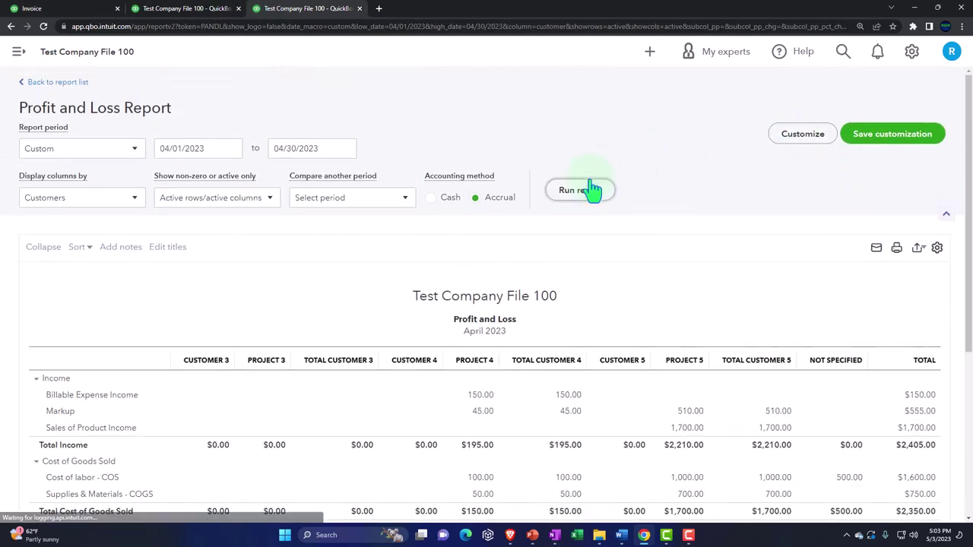
scroll(592, 190, down, 2)
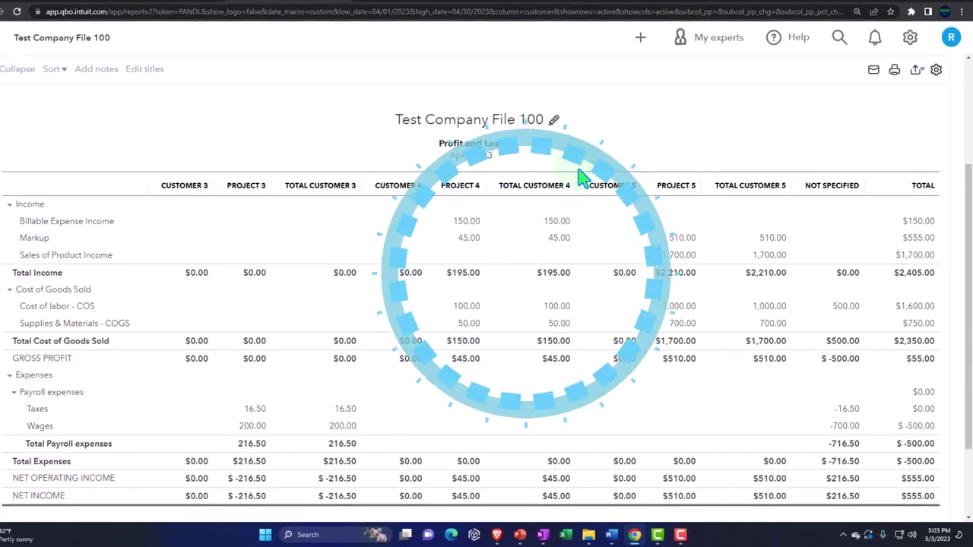
scroll(593, 175, down, 1)
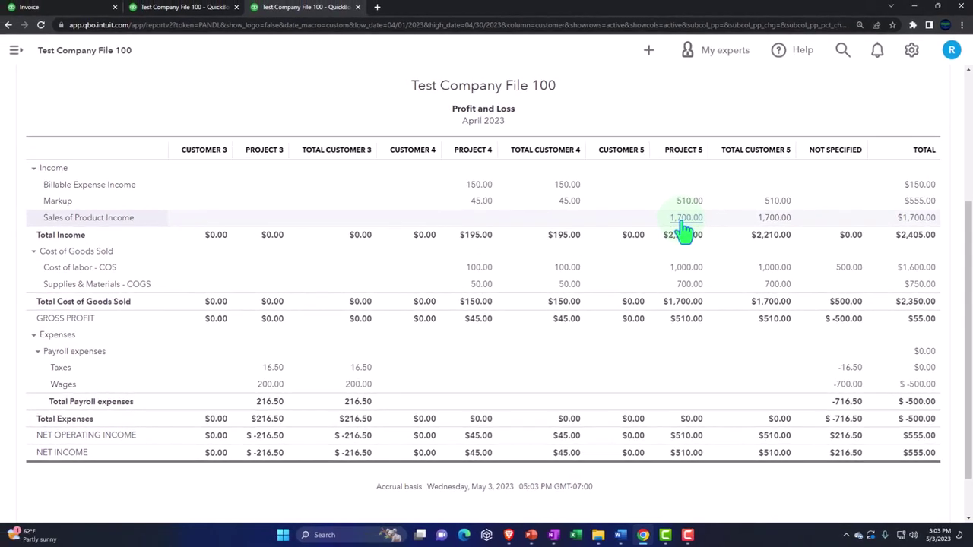
Step: Set the Profit and Loss report's end date to 05/31/2023, rerun it and look across its customer columns
scroll(684, 230, up, 3)
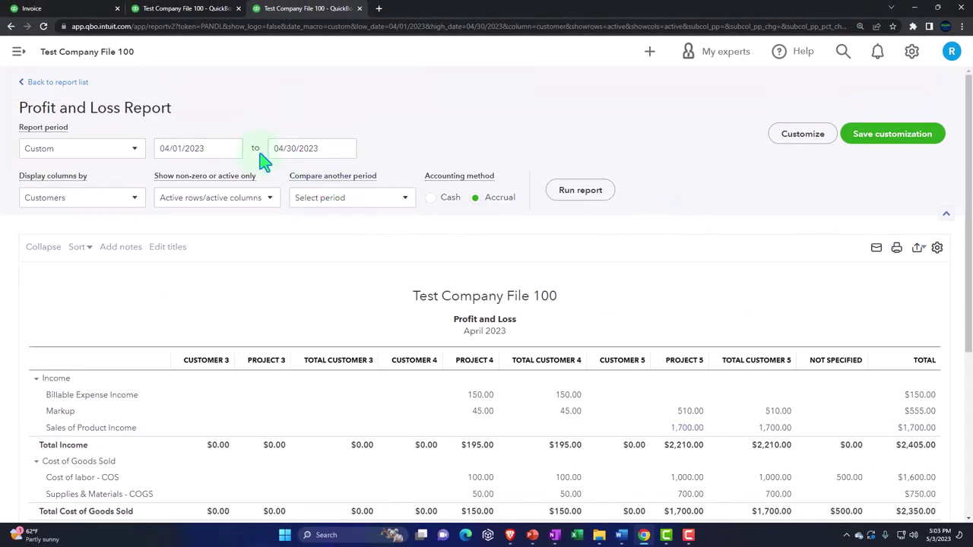
drag(330, 152, 242, 144)
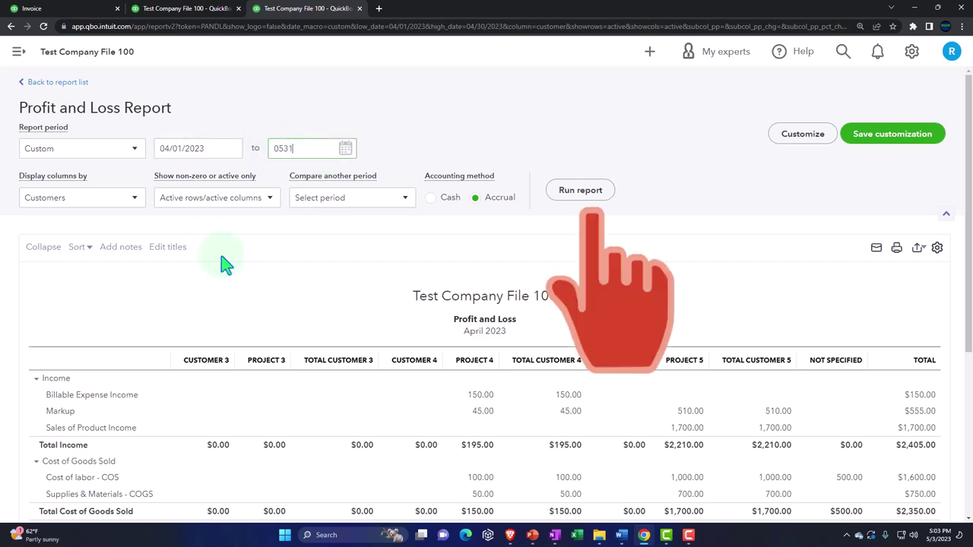
text(053123)
click(580, 190)
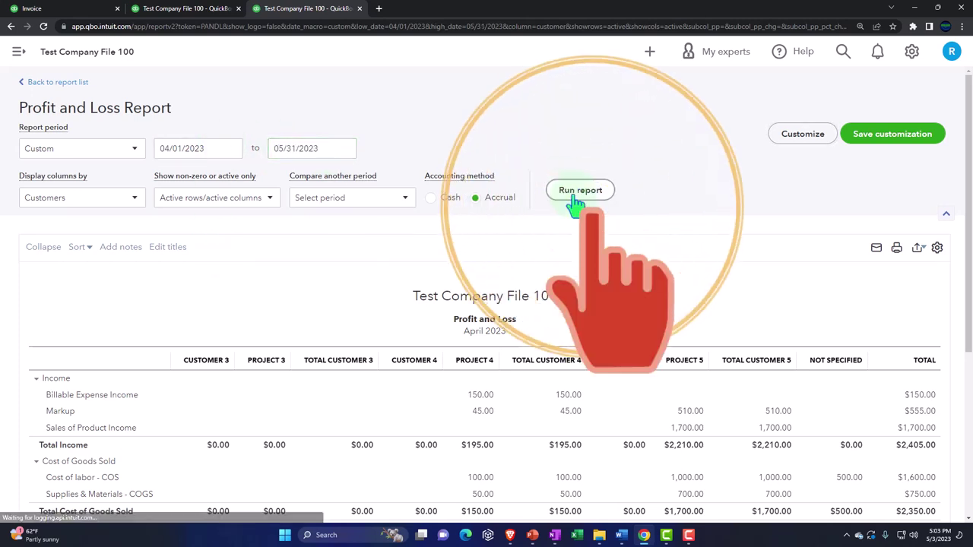
scroll(577, 204, down, 2)
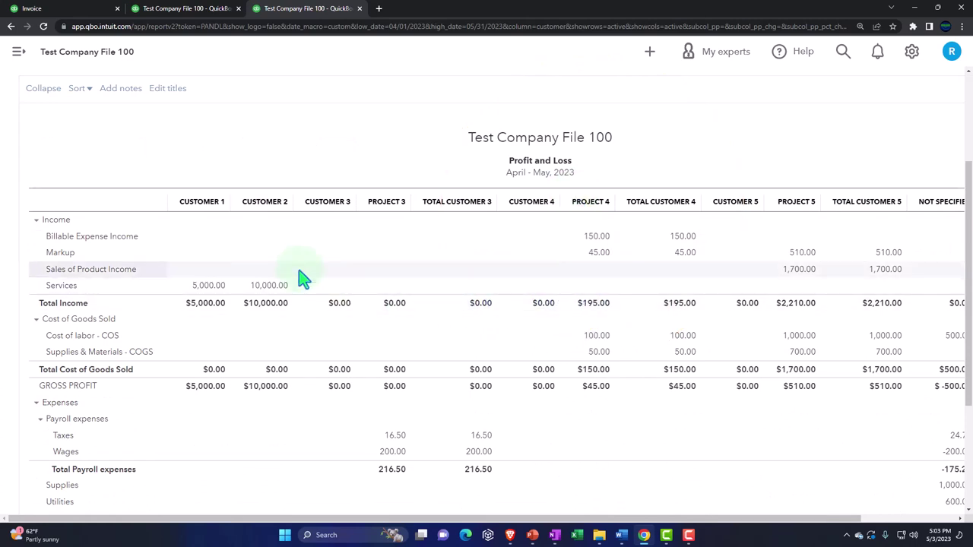
drag(463, 522, 361, 536)
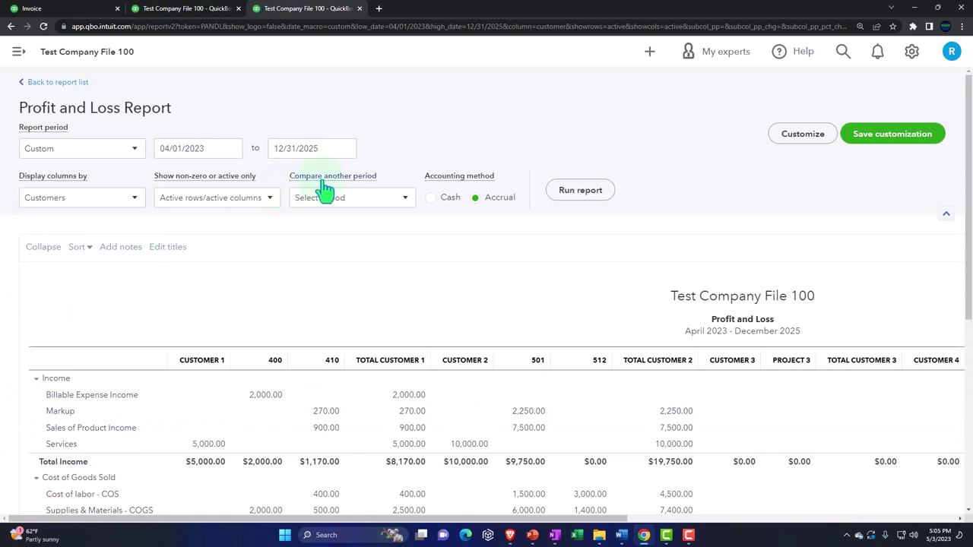
Step: Review the April 2023 to December 2025 Profit and Loss across all customer and project columns
scroll(325, 189, down, 2)
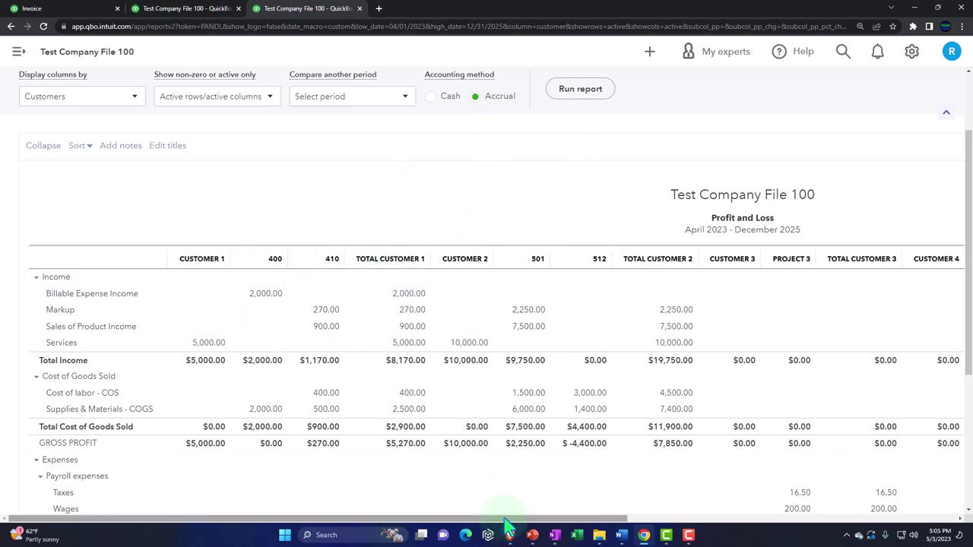
drag(507, 524, 838, 534)
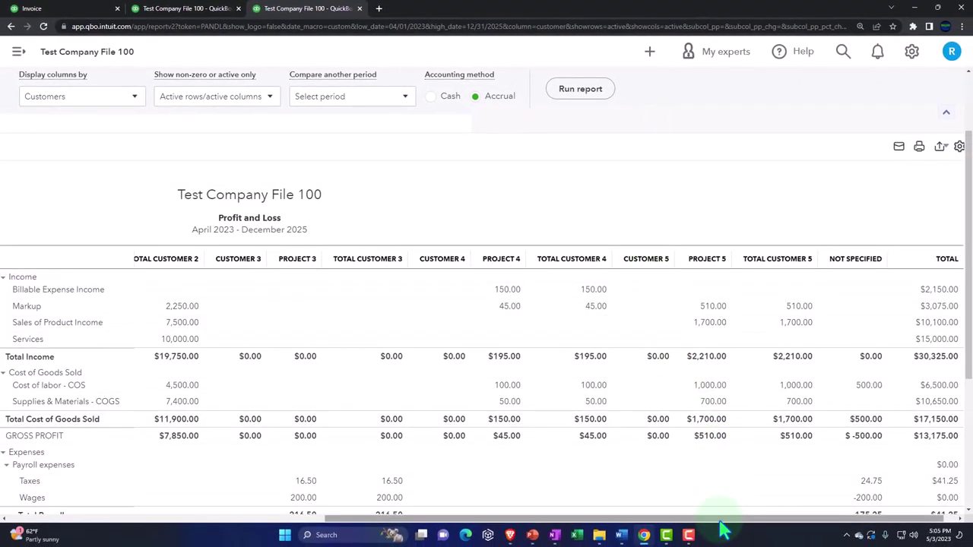
drag(722, 521, 327, 498)
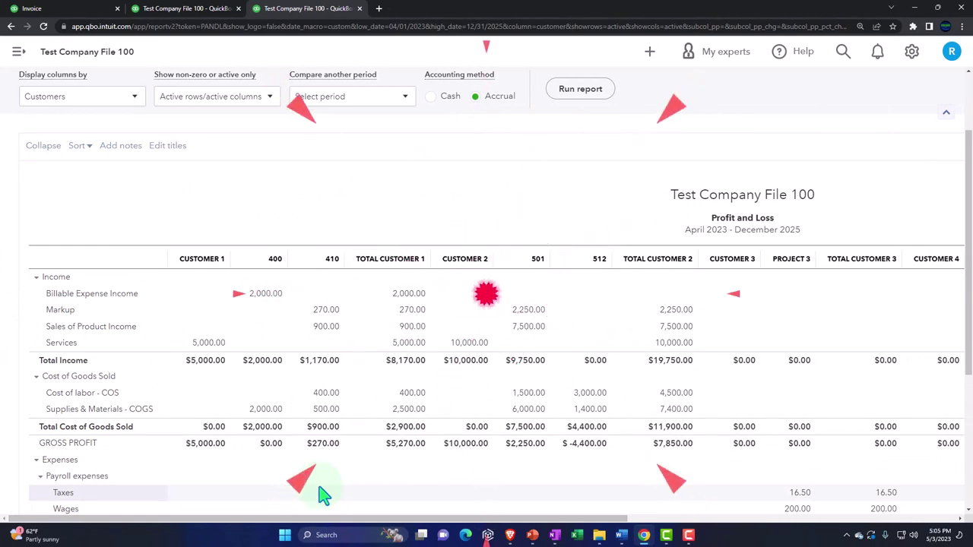
Step: Break the Profit and Loss report's columns down by Classes and rerun it
scroll(304, 471, up, 1)
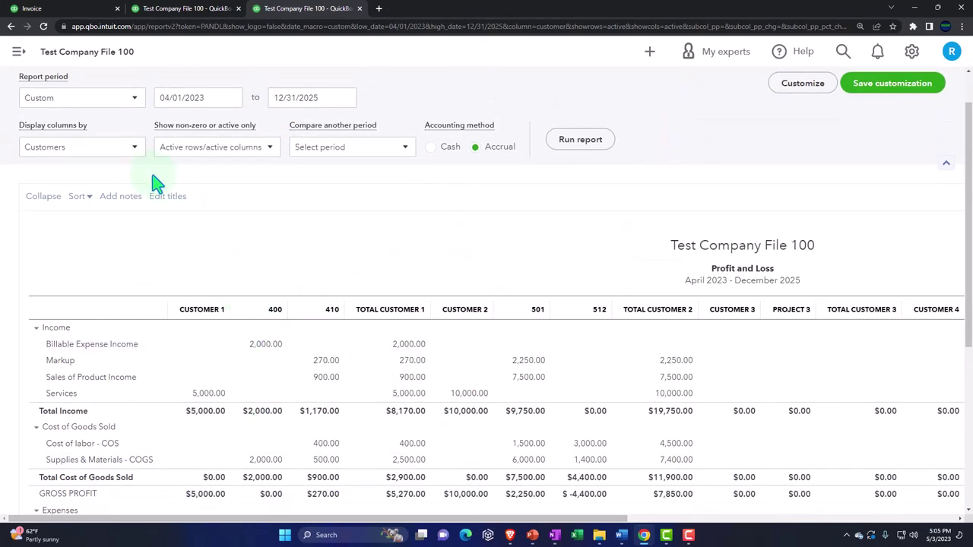
click(134, 151)
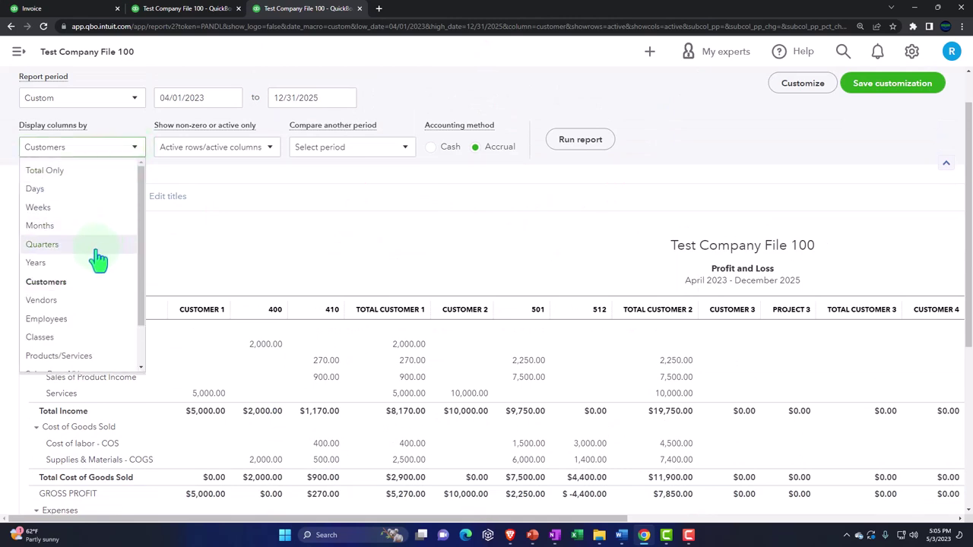
click(67, 339)
click(574, 143)
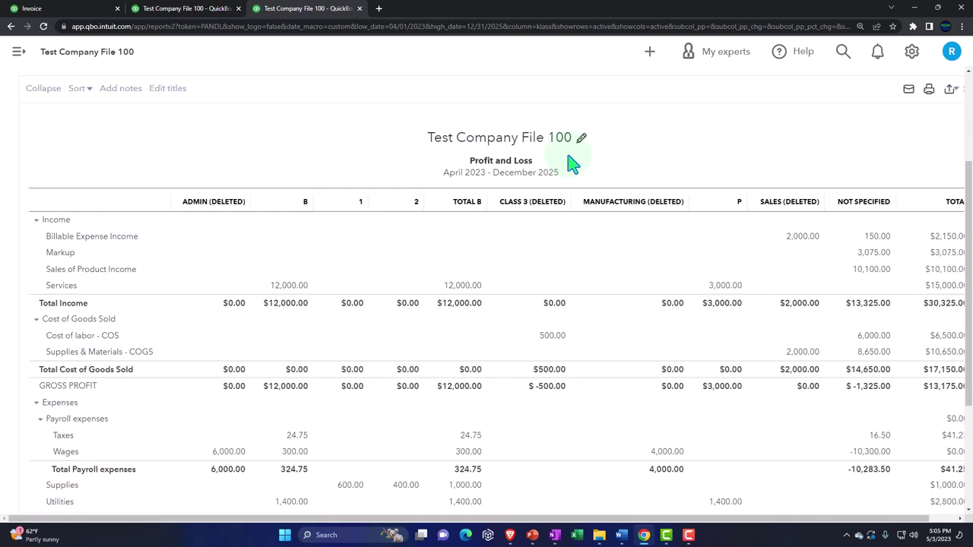
Step: Duplicate the Profit and Loss browser tab, then find and open the Project Profitability Summary report in the copy with the navigation hidden
right_click(319, 13)
click(358, 79)
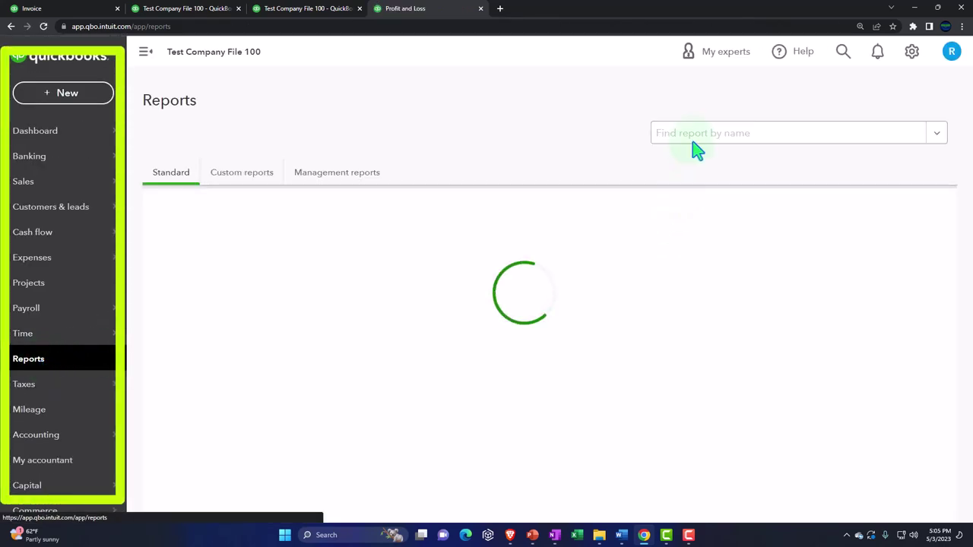
click(696, 137)
text(pro)
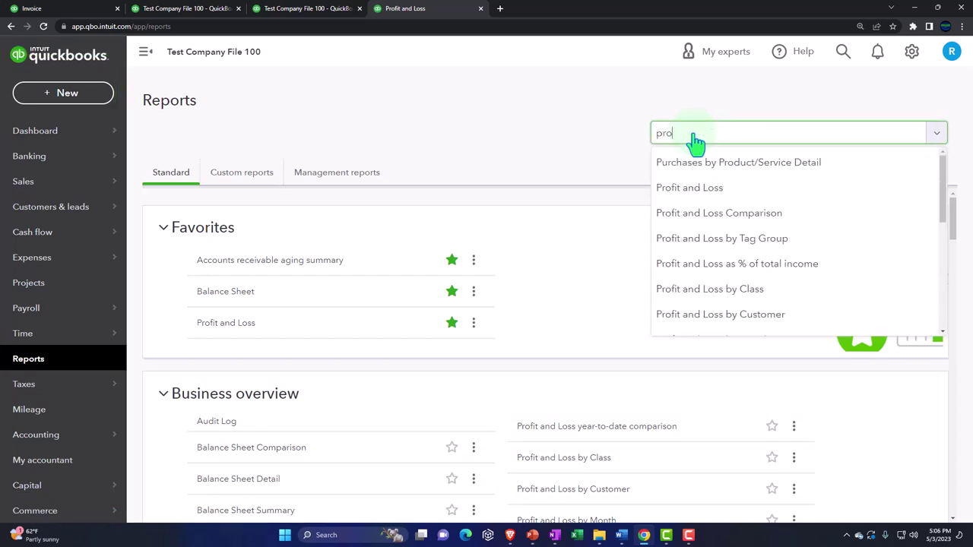
text(j)
key(Down)
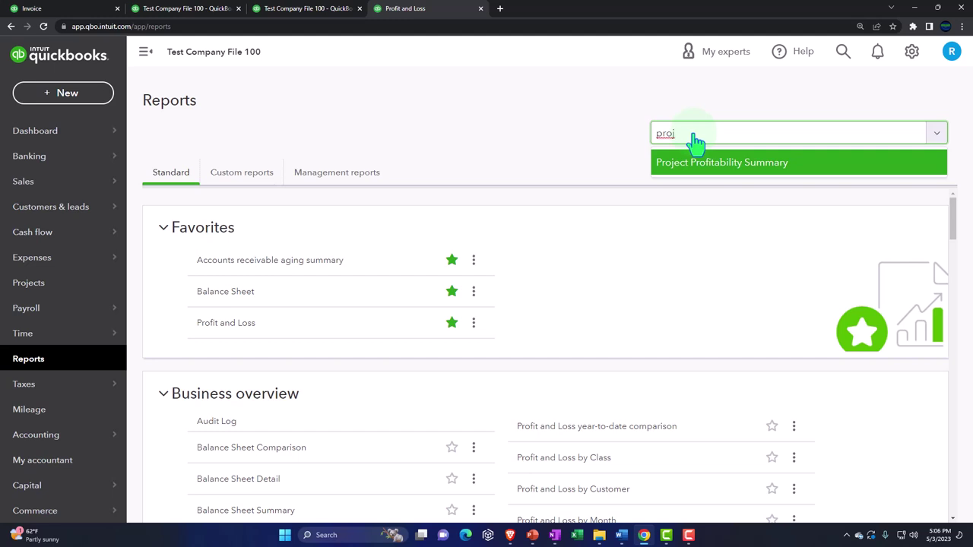
key(Return)
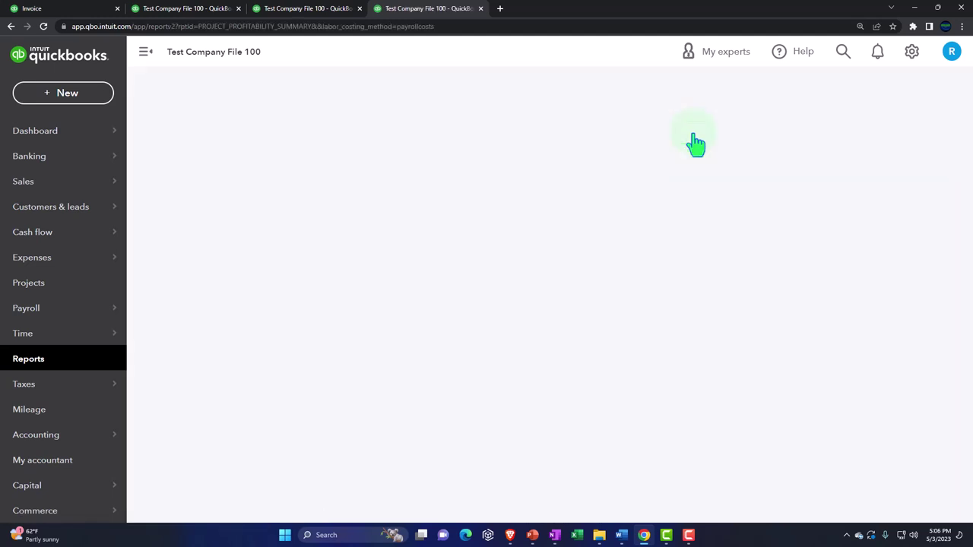
click(146, 51)
scroll(212, 346, down, 1)
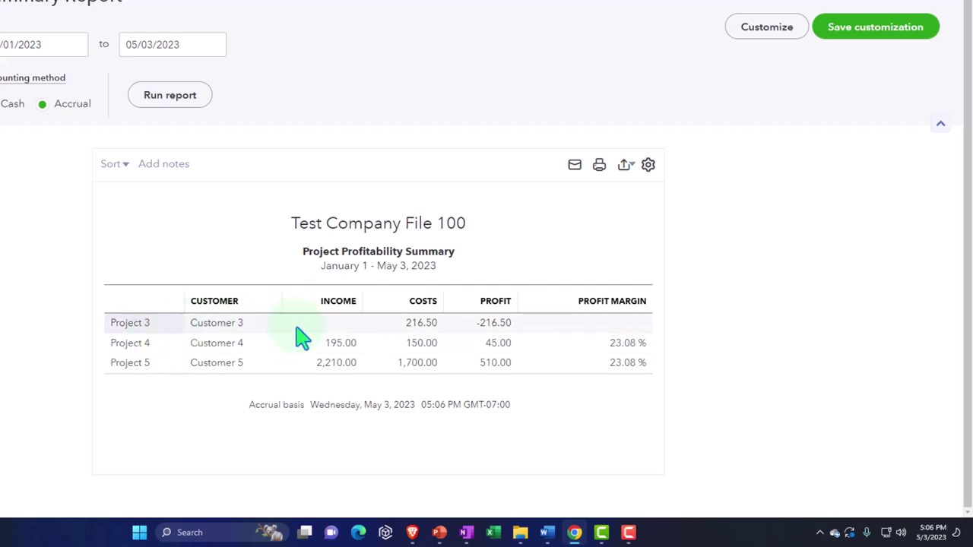
Step: Inspect the Project Profitability Summary's customization filters for project start date, end date and status, then close them without changes
click(749, 38)
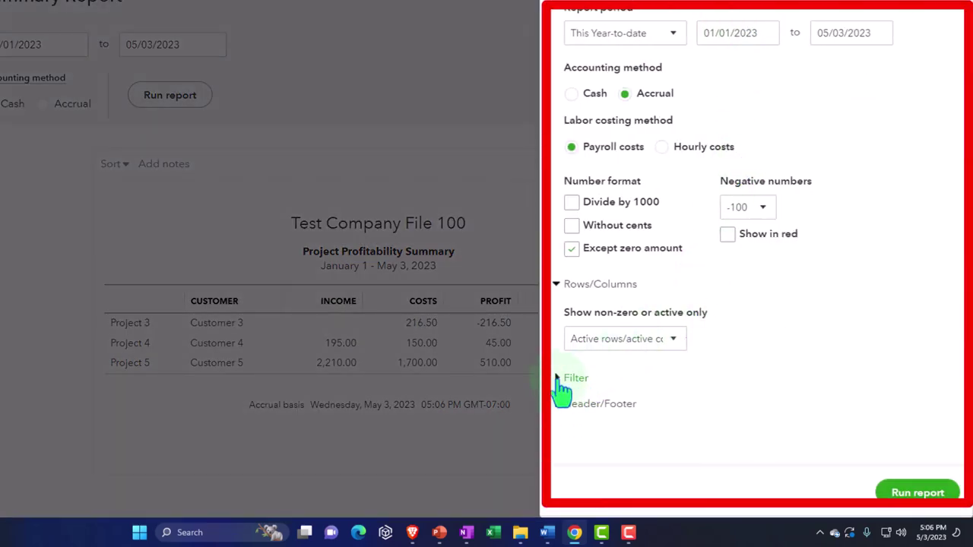
click(576, 379)
scroll(586, 305, down, 1)
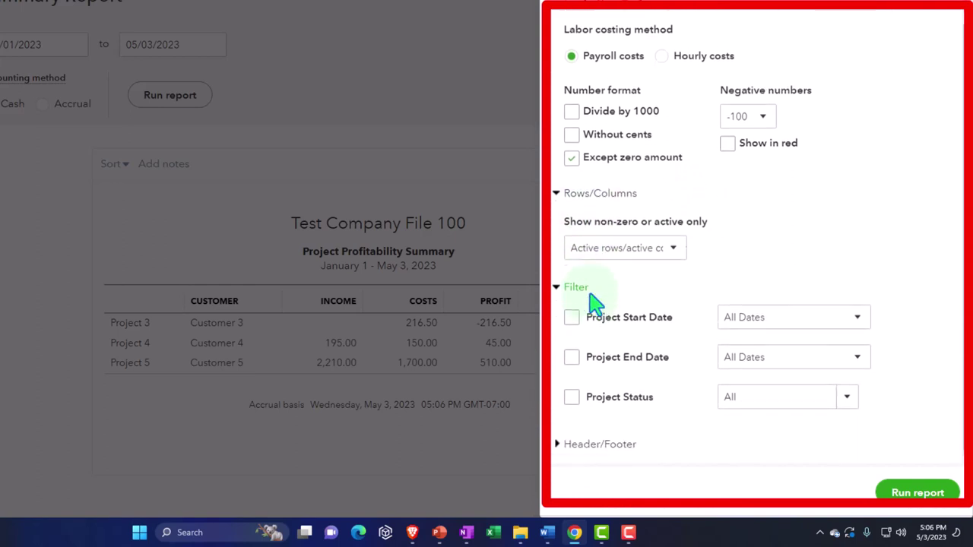
click(857, 312)
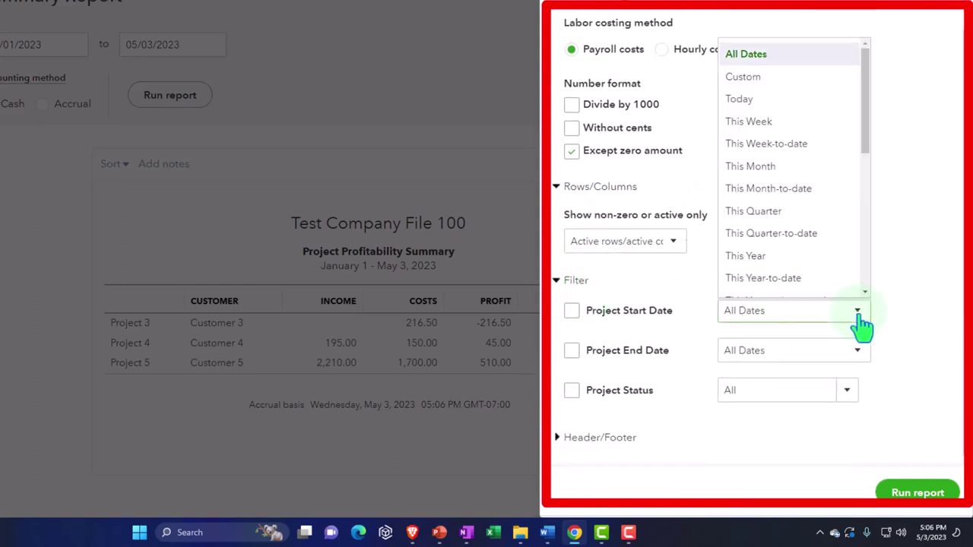
click(858, 318)
click(845, 394)
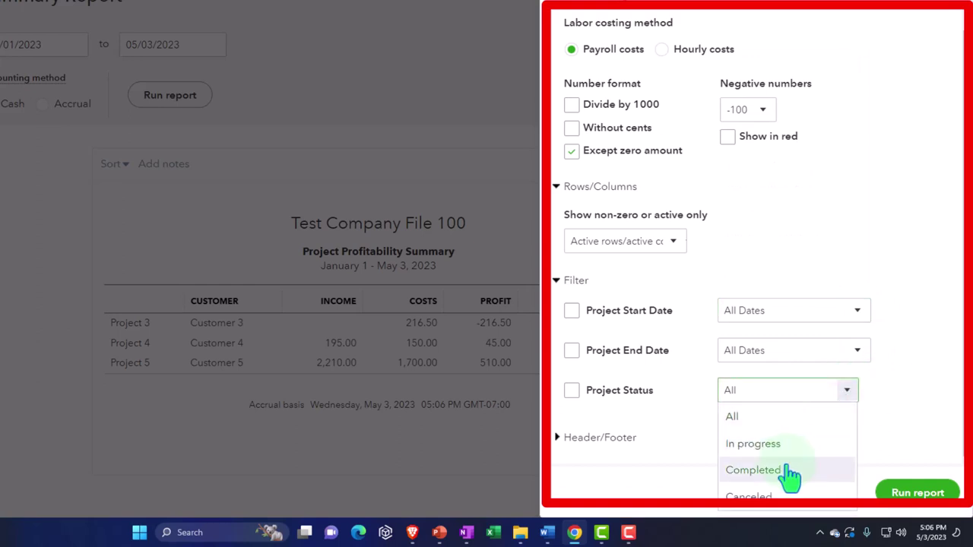
click(44, 211)
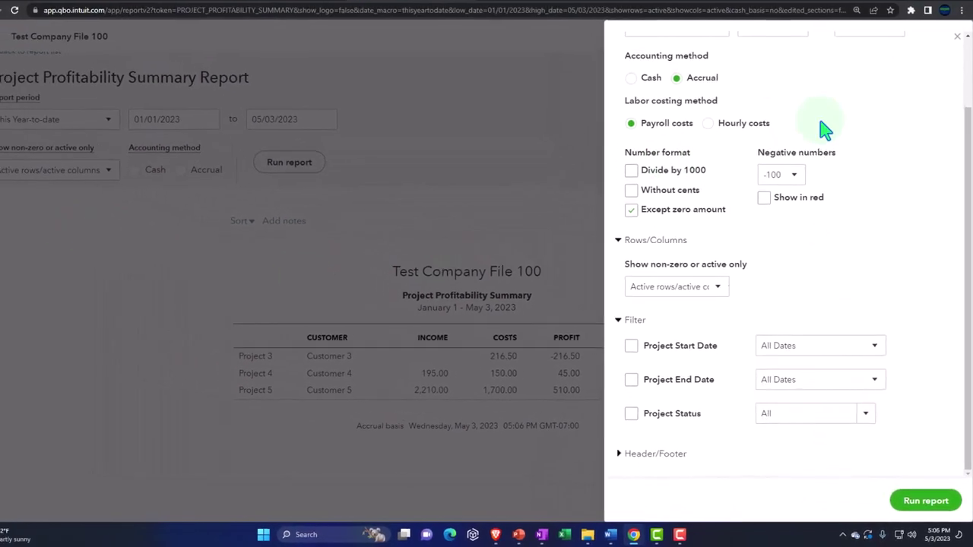
click(958, 36)
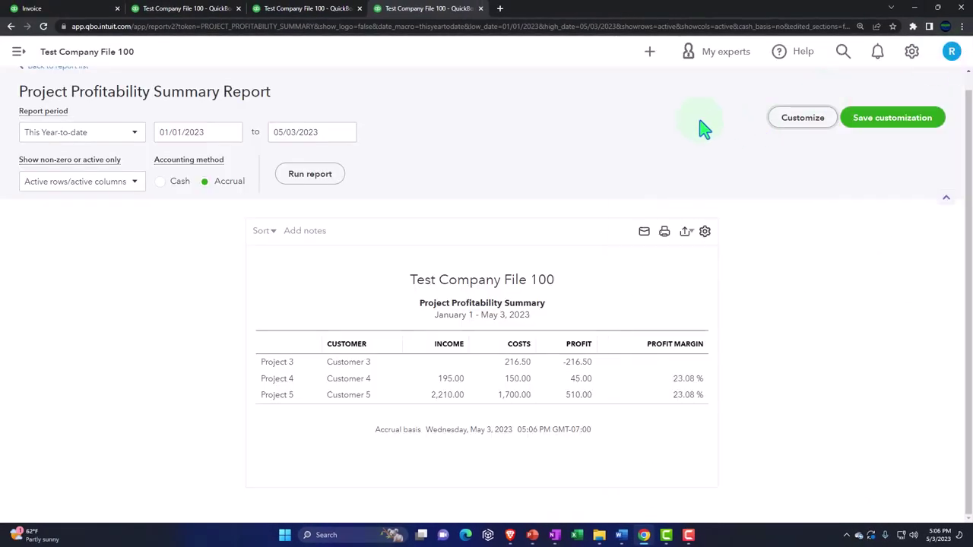
Step: Return to the Profit and Loss report by class and review its class columns through to the total
click(271, 13)
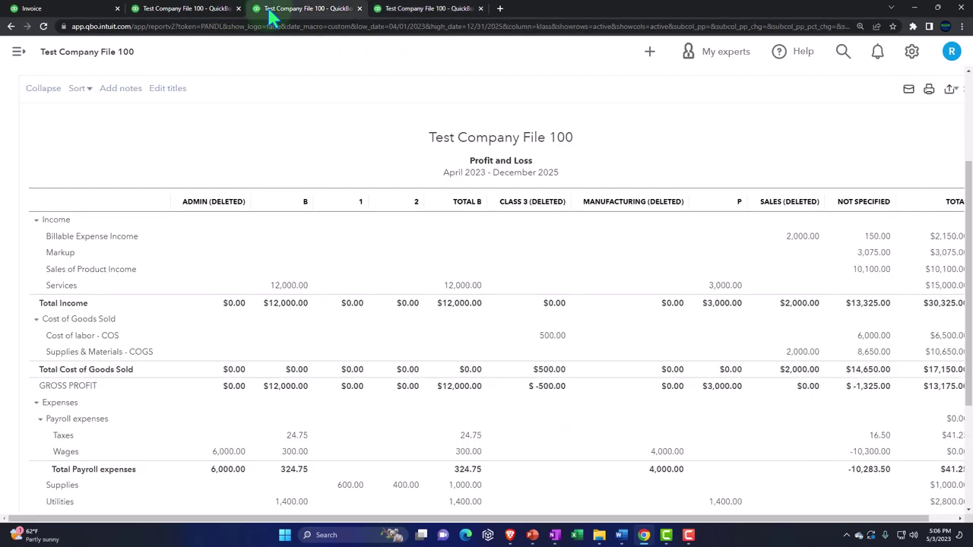
drag(649, 521, 808, 514)
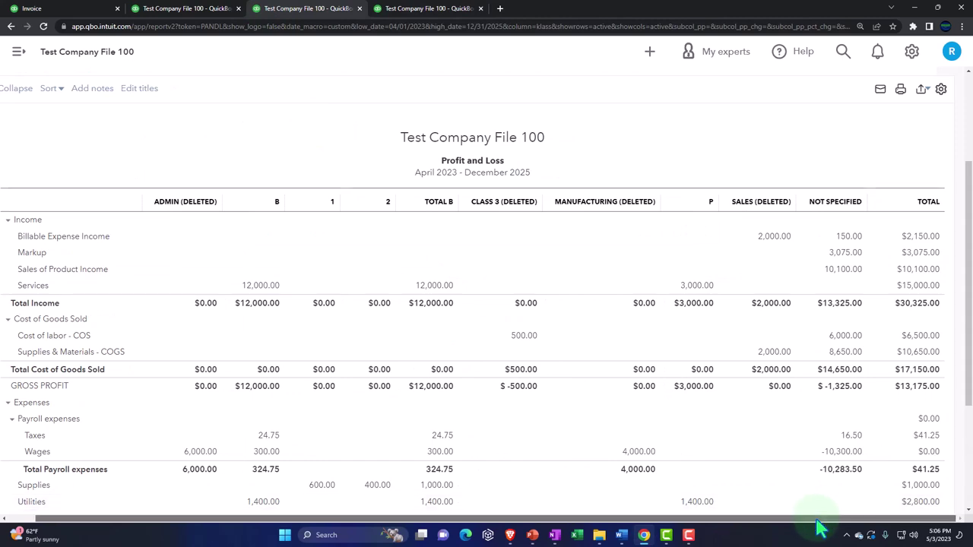
drag(819, 519, 600, 530)
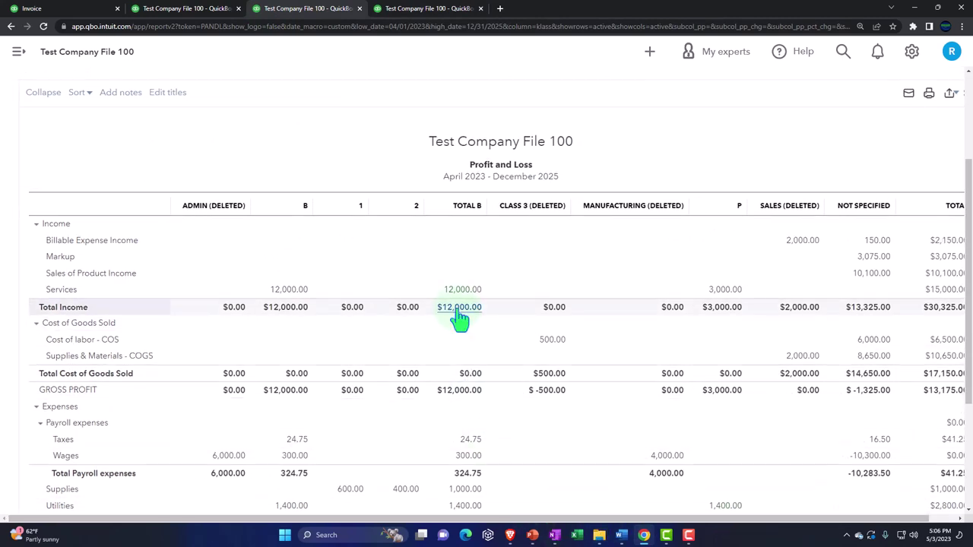
scroll(458, 318, up, 2)
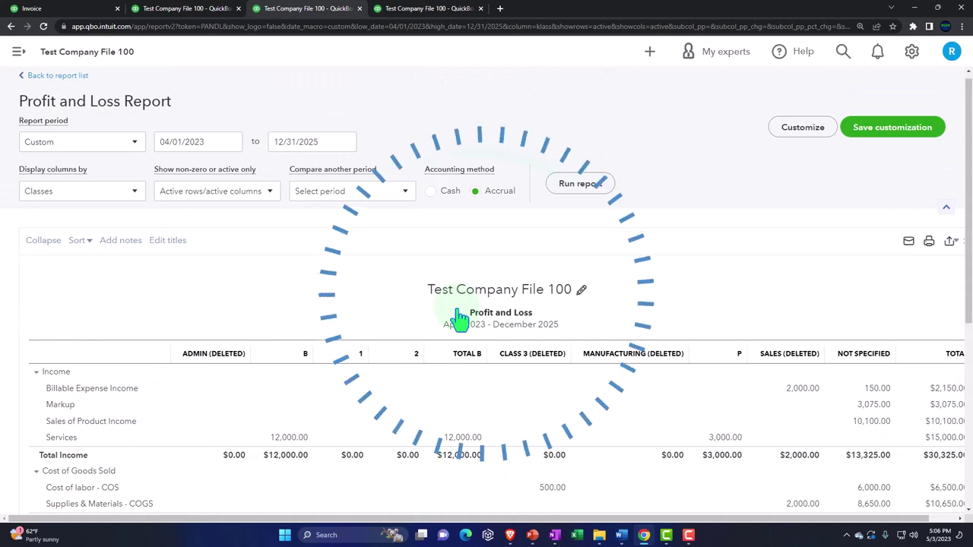
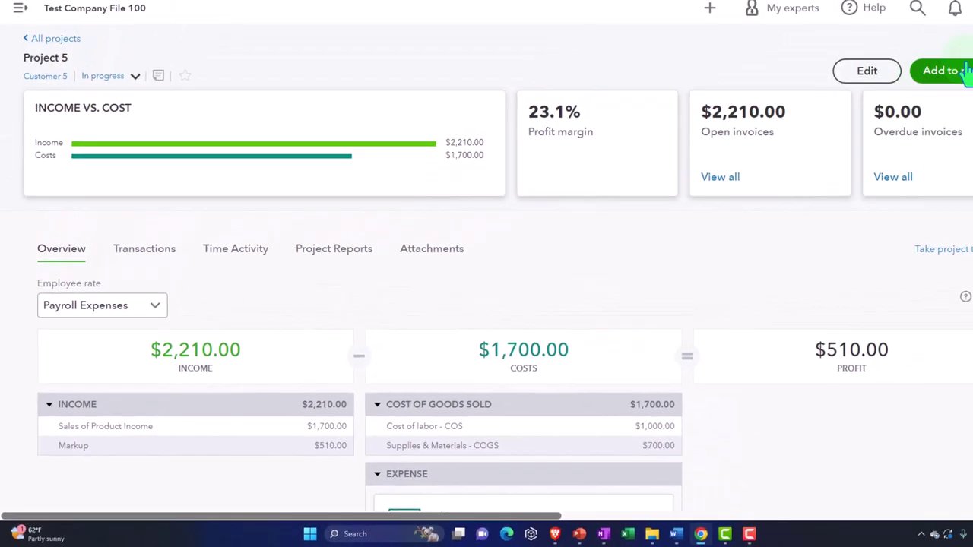
Step: From the Project 5 page, open the payroll settings and bring up the accounting preferences that map payroll transactions to accounts
click(913, 52)
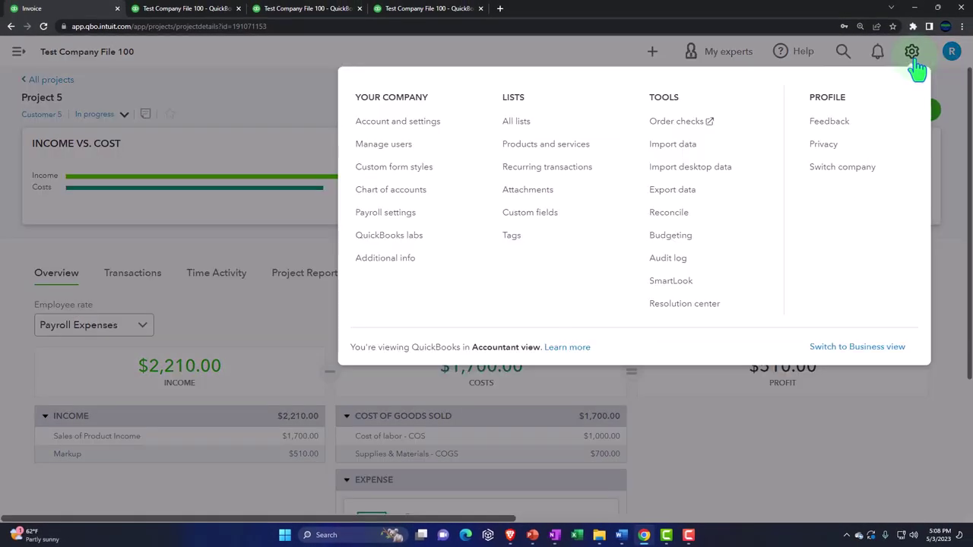
click(389, 214)
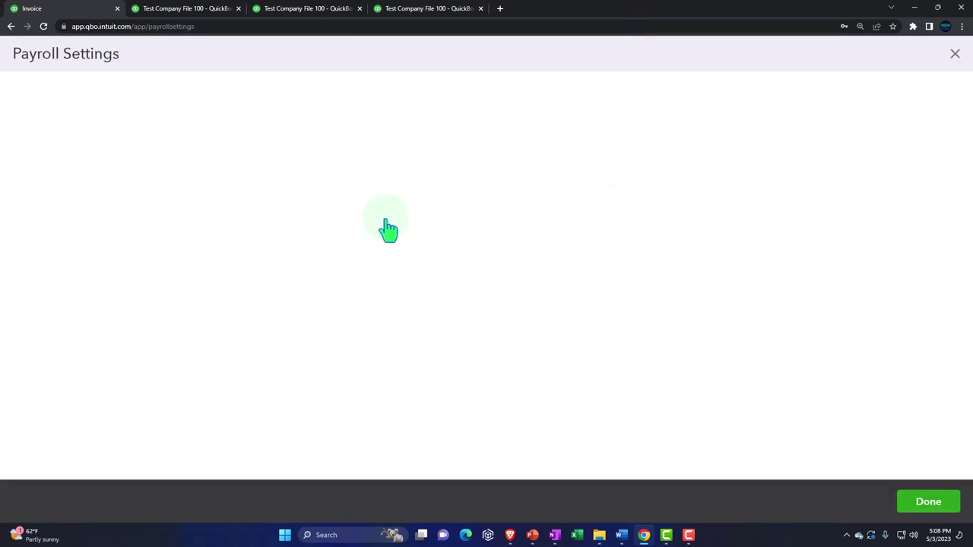
scroll(423, 293, down, 10)
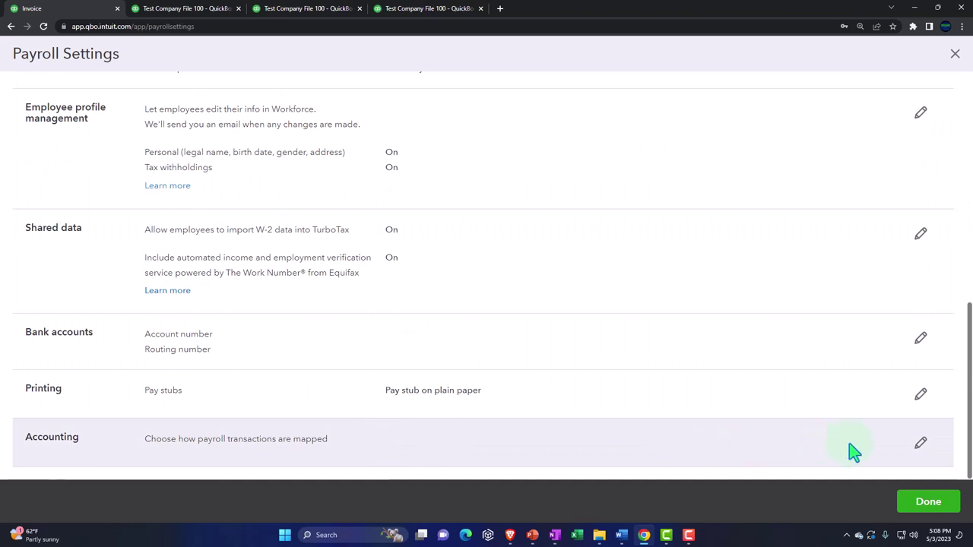
click(921, 443)
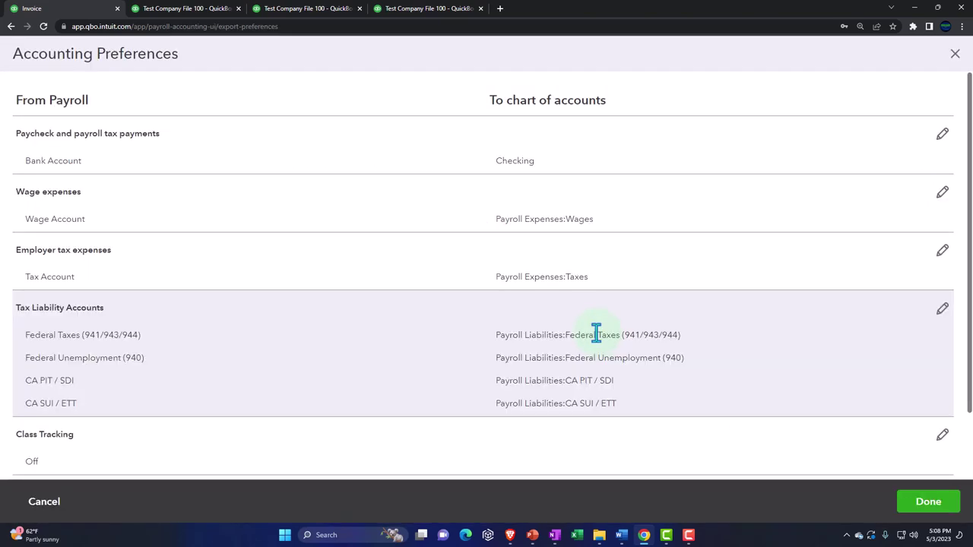
Step: Review the remaining accounting preferences, including class tracking and existing transactions, then close them and the payroll settings
scroll(597, 334, down, 1)
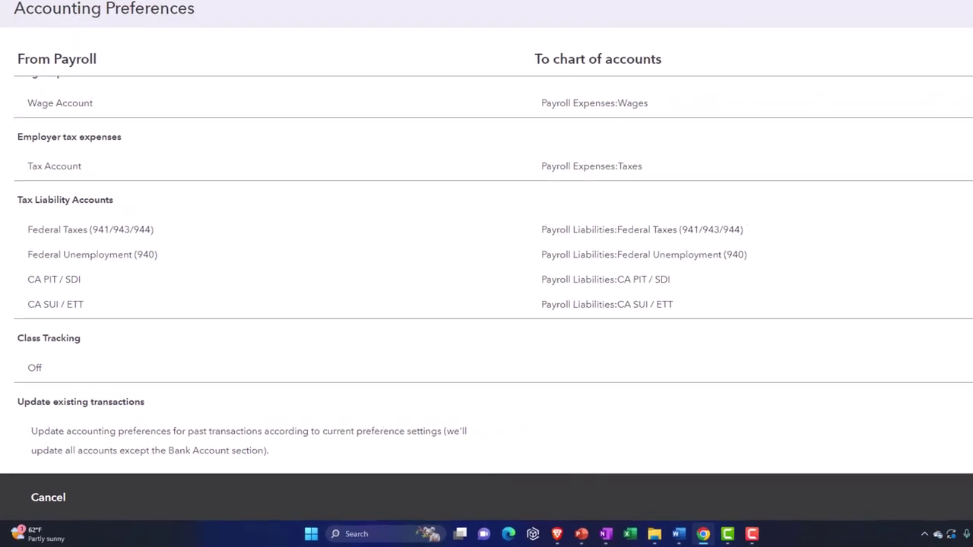
click(955, 54)
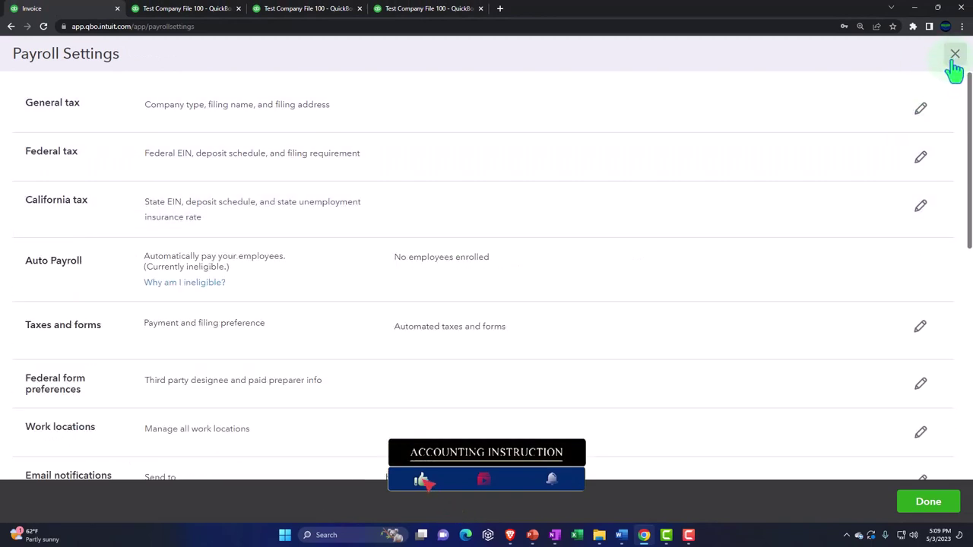
click(954, 58)
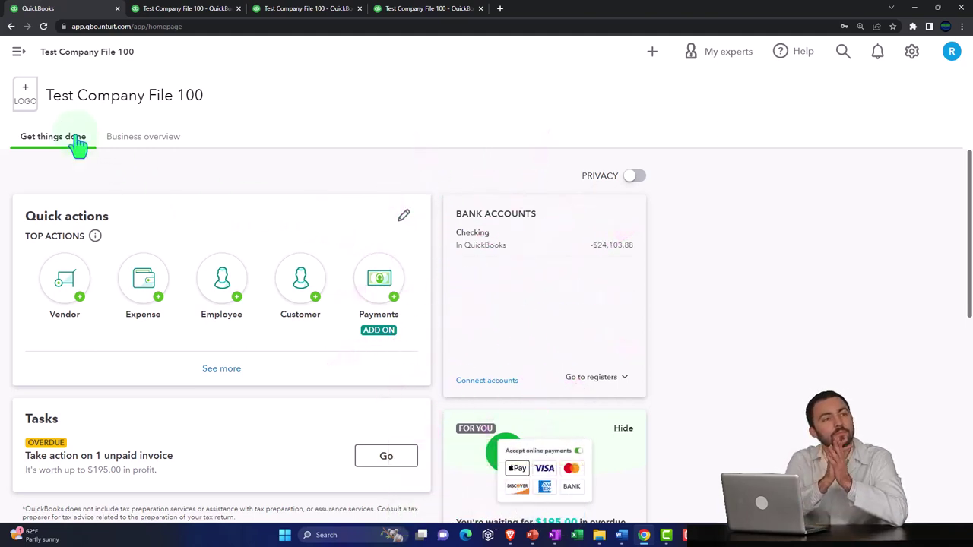
Step: Create a new weekly timesheet for the employee and set its week to 4/2/2023 to 4/8/2023
click(19, 53)
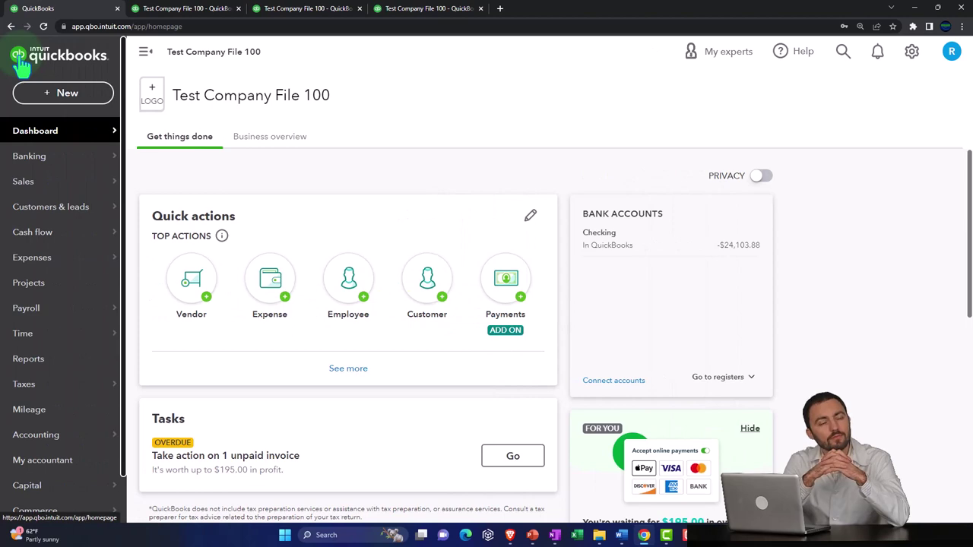
click(34, 92)
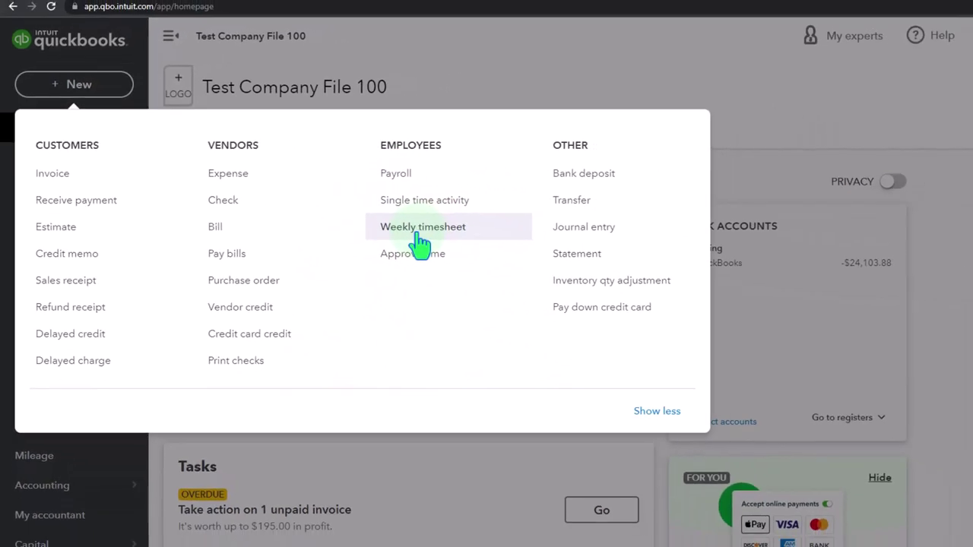
click(339, 220)
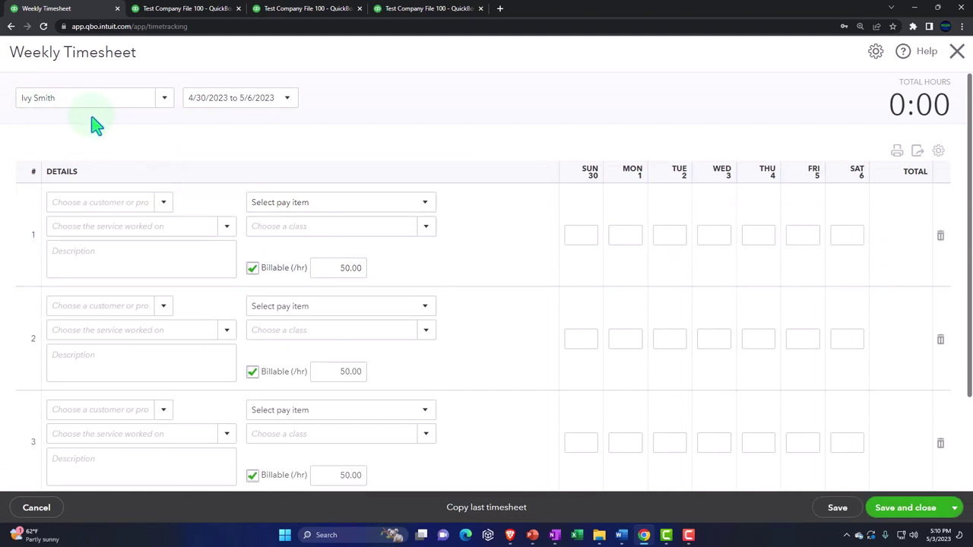
click(290, 103)
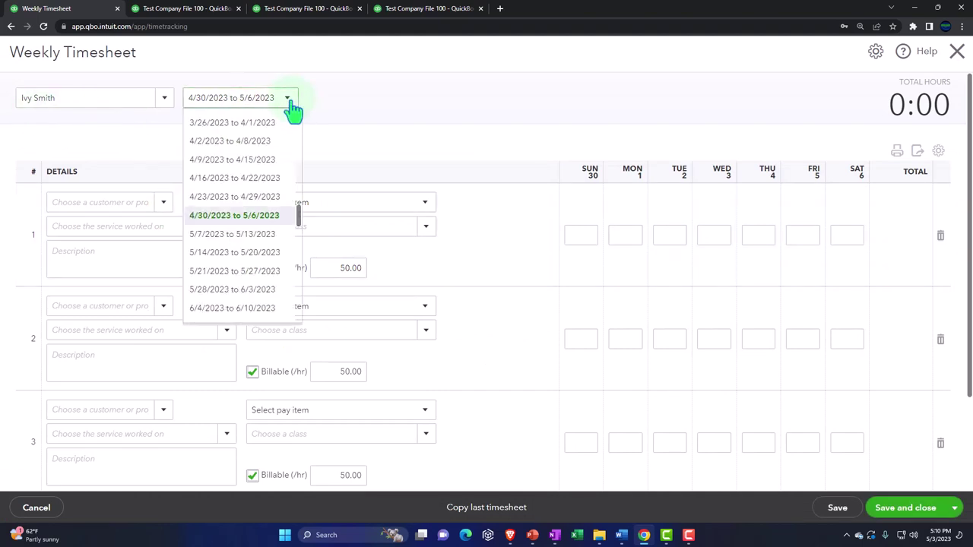
click(261, 146)
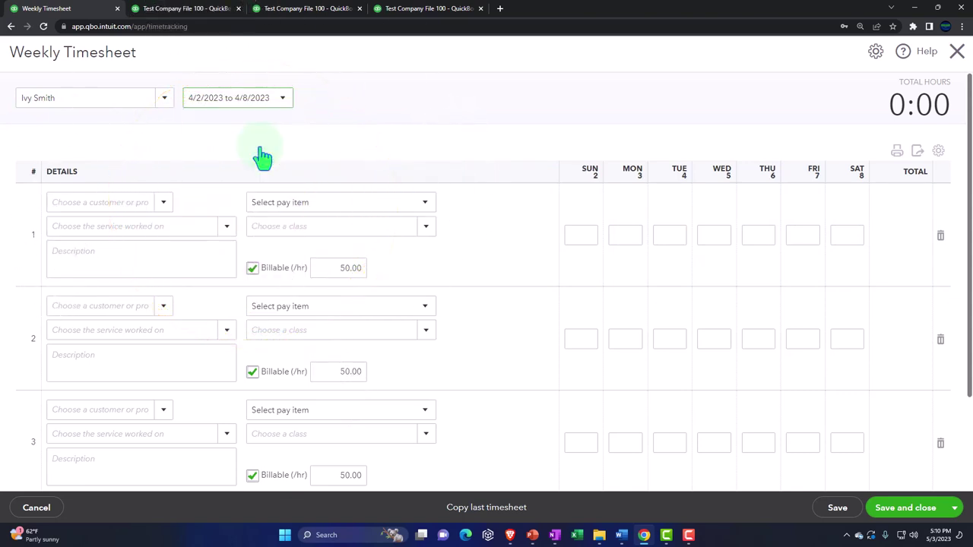
Step: Assign the first timesheet line to Customer 4's Project 4 with the Regular Pay item and the Labor service
click(164, 207)
scroll(167, 279, down, 2)
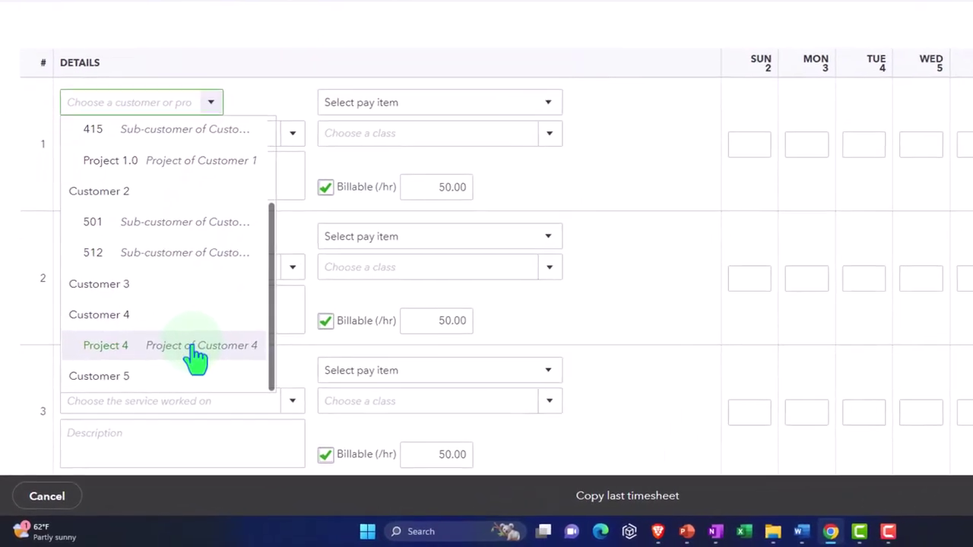
click(179, 365)
click(566, 95)
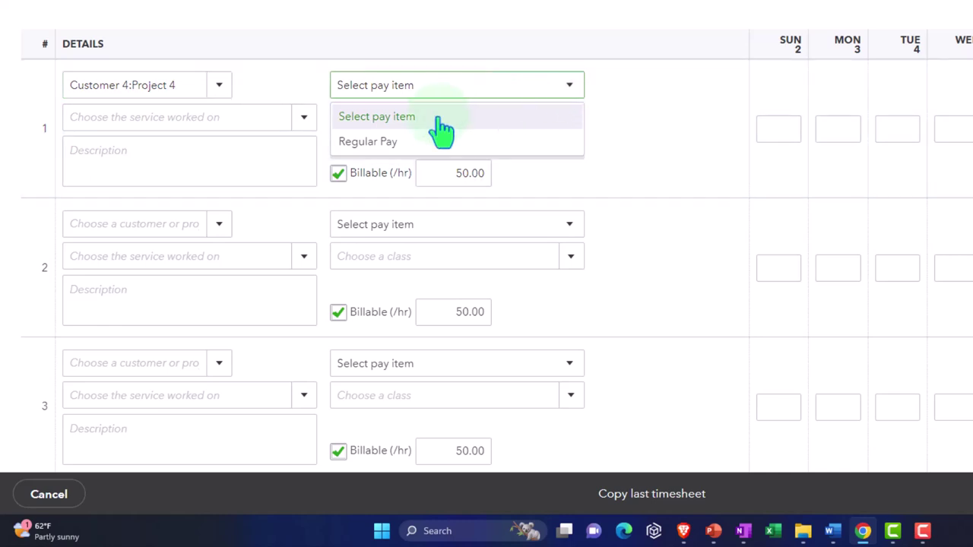
click(373, 143)
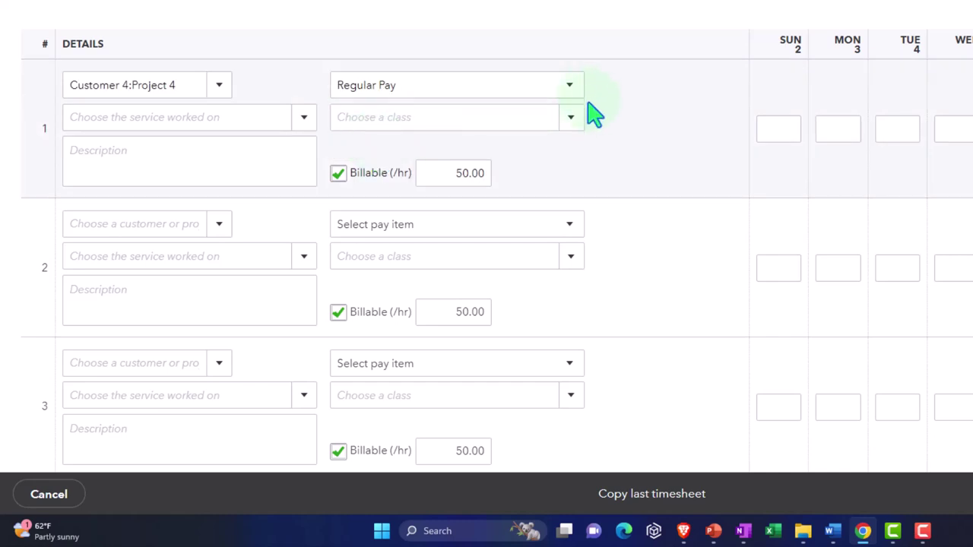
click(304, 122)
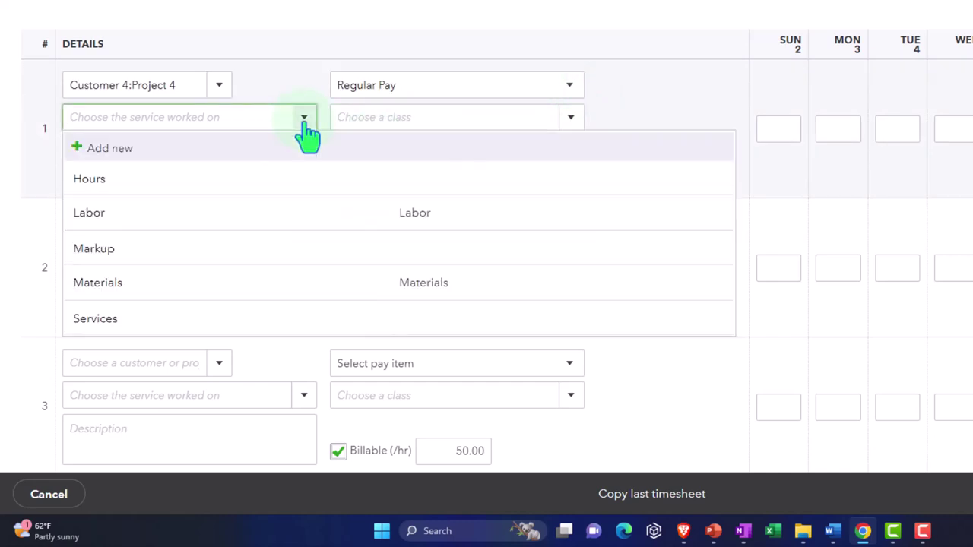
click(170, 213)
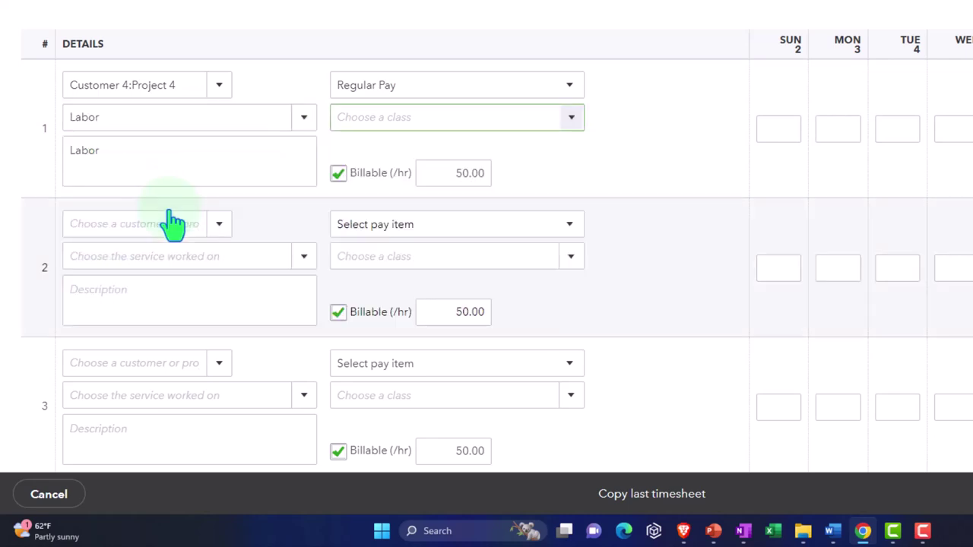
Step: Leave the first line's class blank and enter 30 hours for Sunday, April 2
click(571, 126)
click(571, 126)
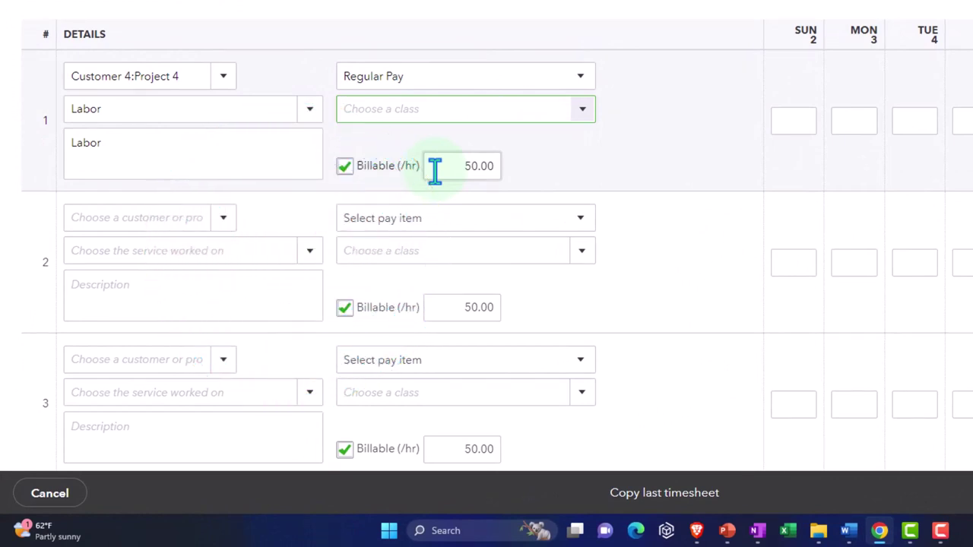
click(794, 122)
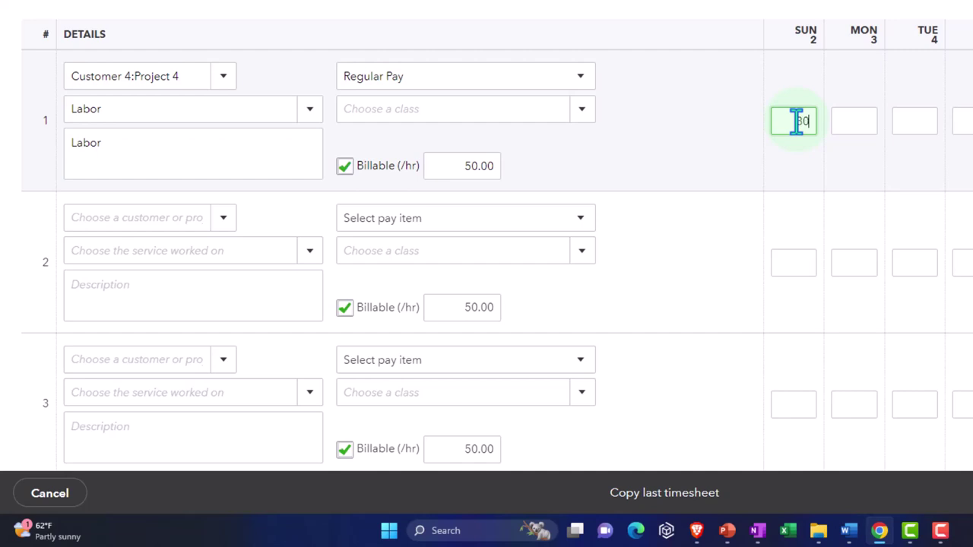
key(Tab)
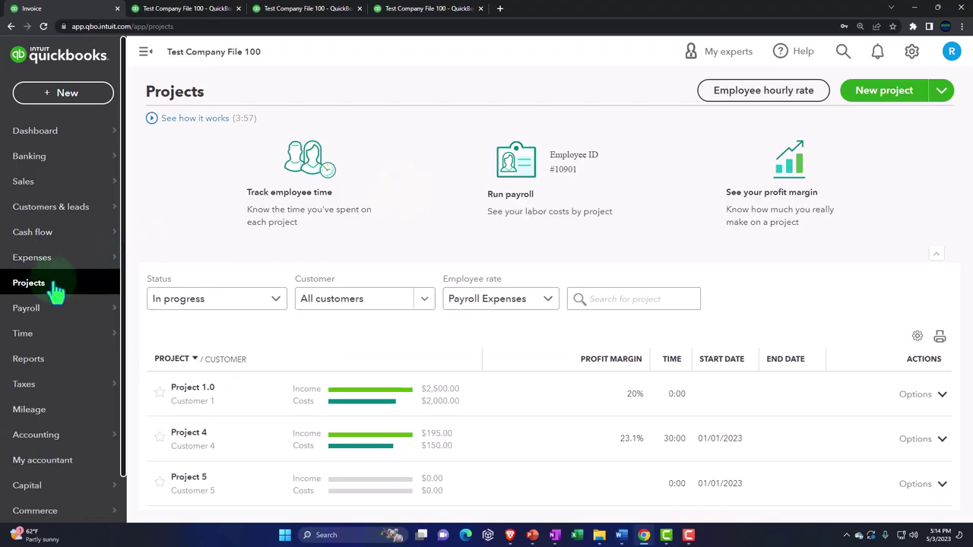
Step: Open Project 4 from the projects list and review its transactions and time activity for the time charge
click(379, 445)
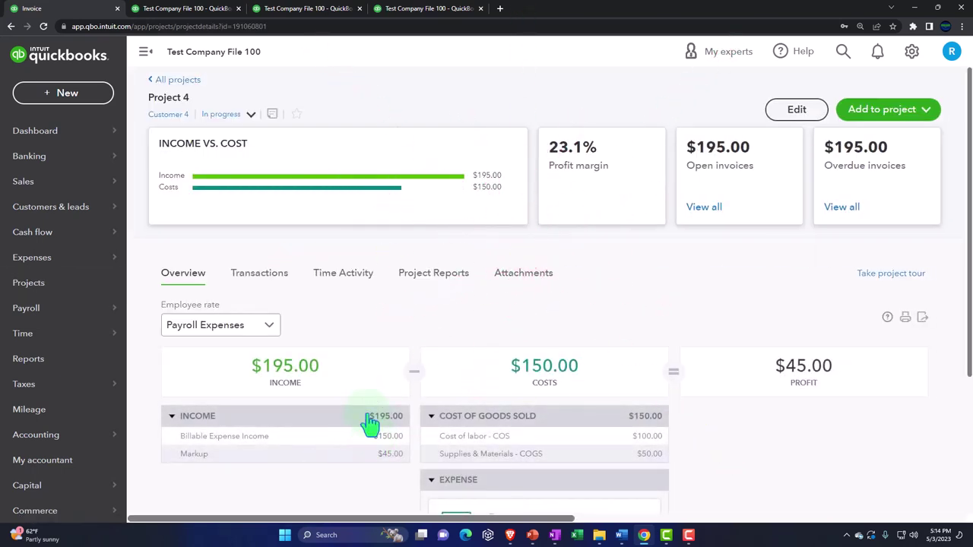
click(253, 281)
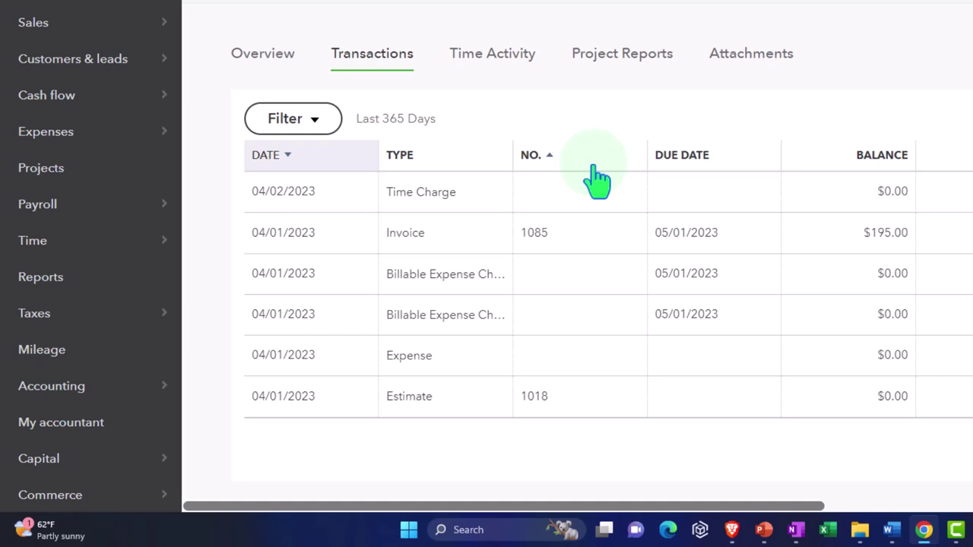
scroll(572, 210, up, 1)
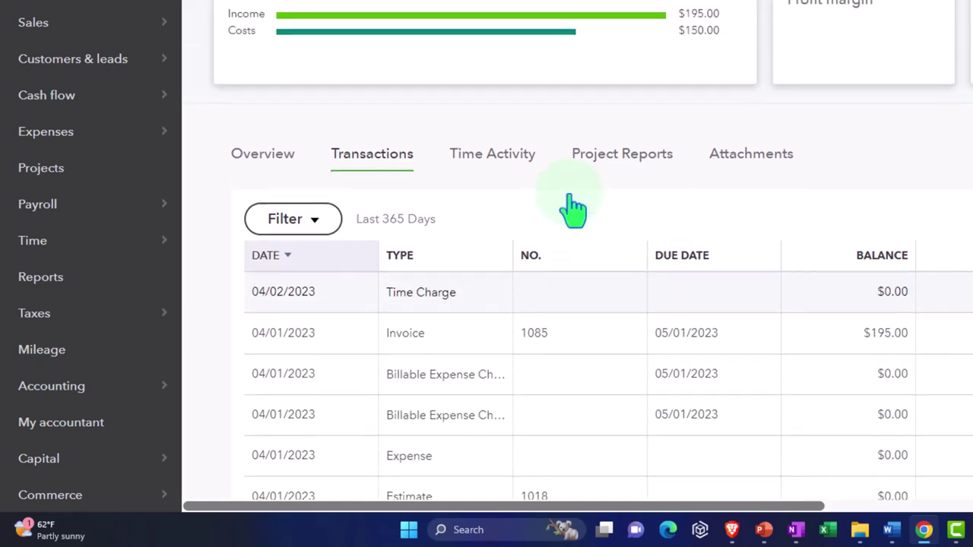
click(495, 170)
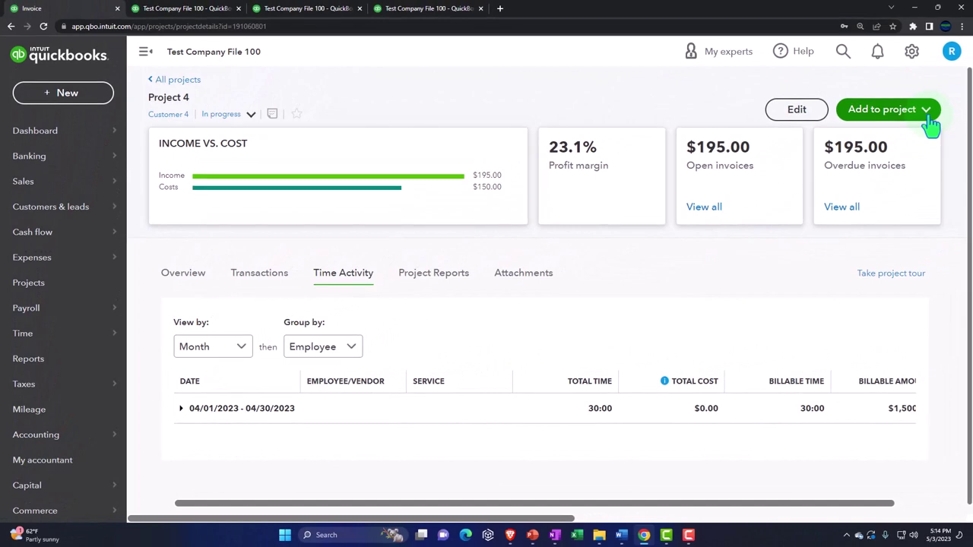
Step: Start an invoice for Project 4 to check the billable time available to add, then close it without saving
click(929, 114)
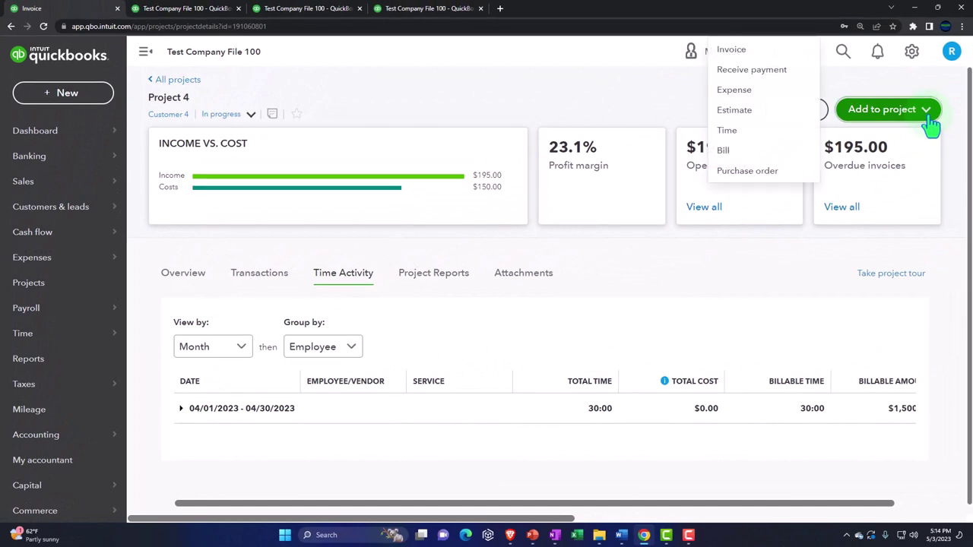
click(757, 52)
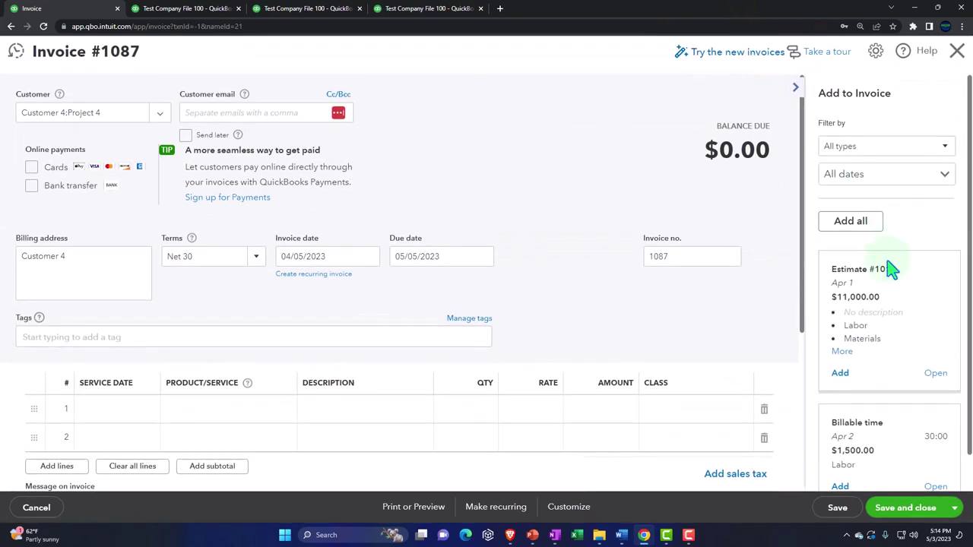
scroll(874, 357, down, 1)
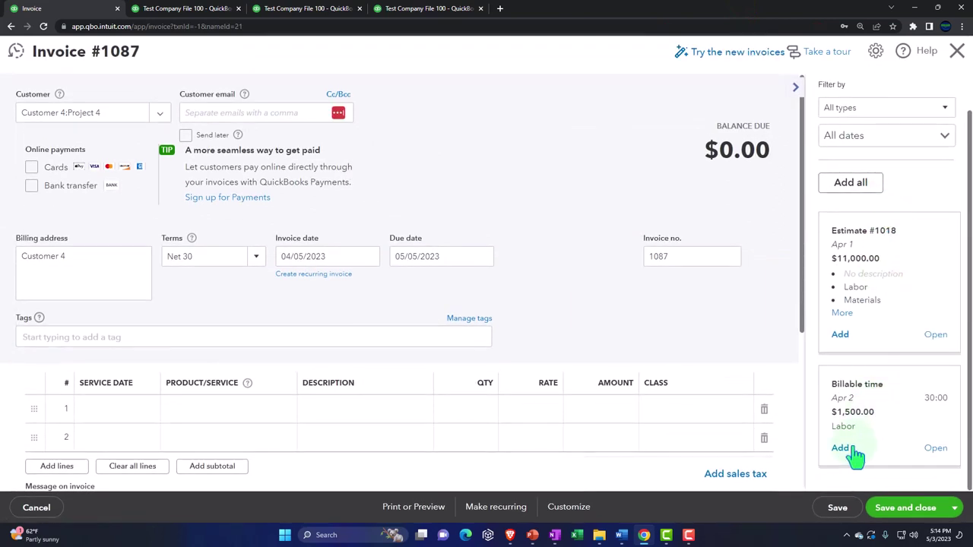
click(955, 60)
Step: Start a payroll run from the payroll overview and set the pay period to 03/30/2023 to 04/05/2023
mouse_move(59, 245)
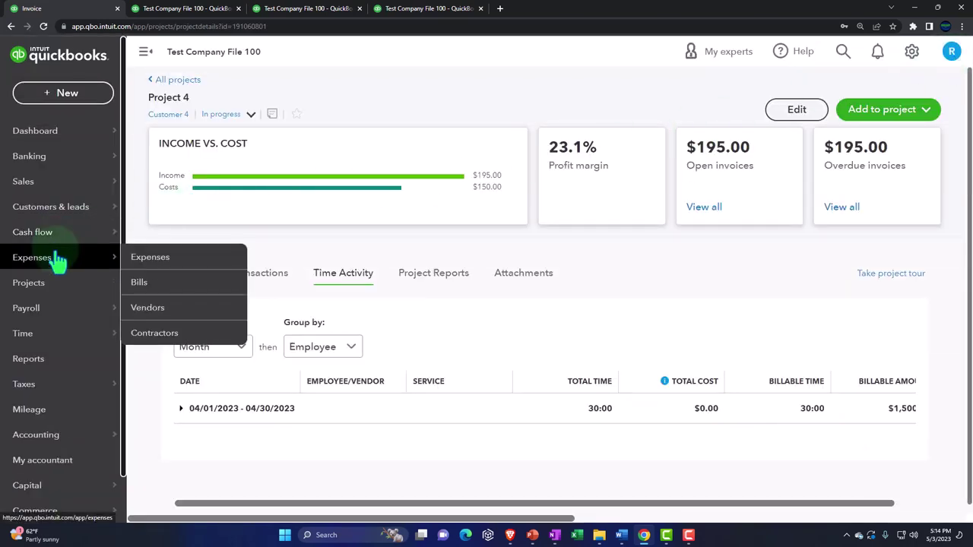
click(35, 313)
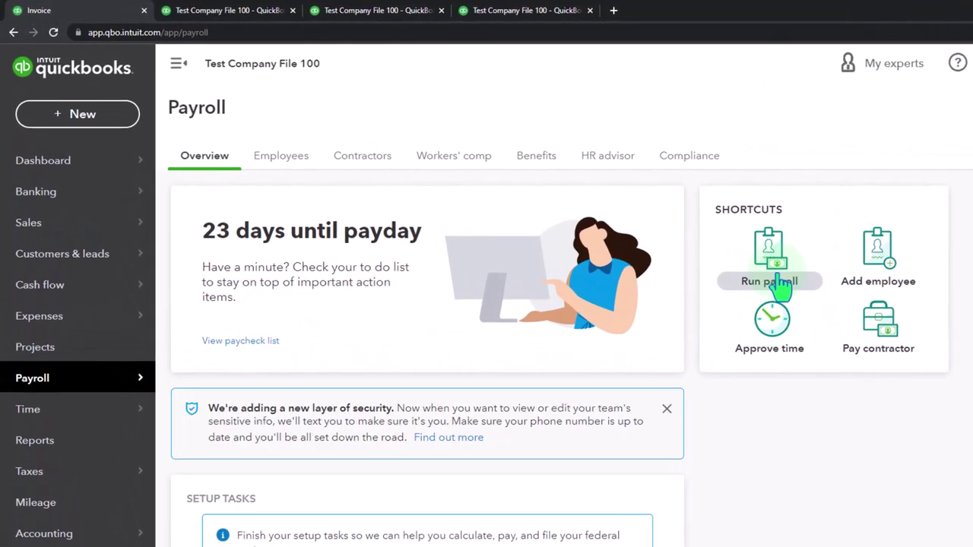
click(726, 259)
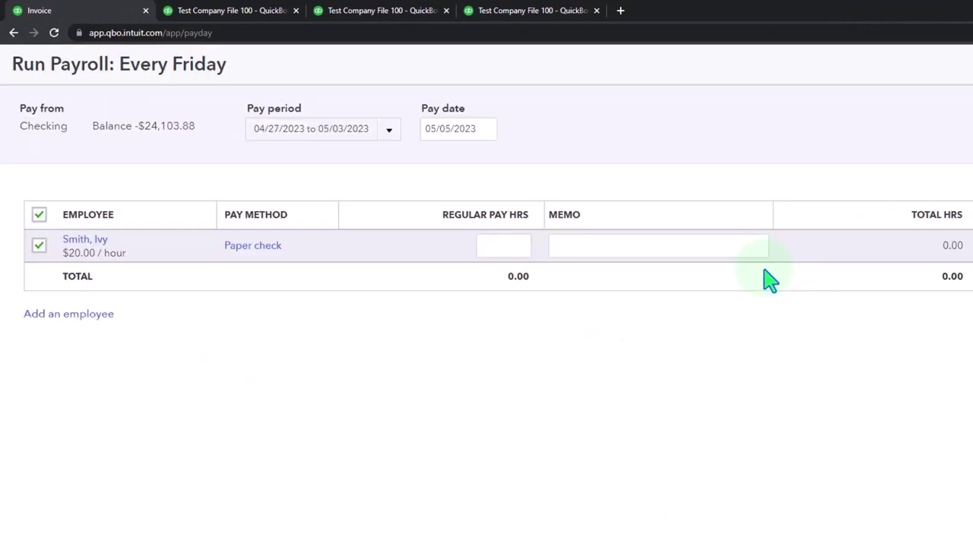
click(390, 131)
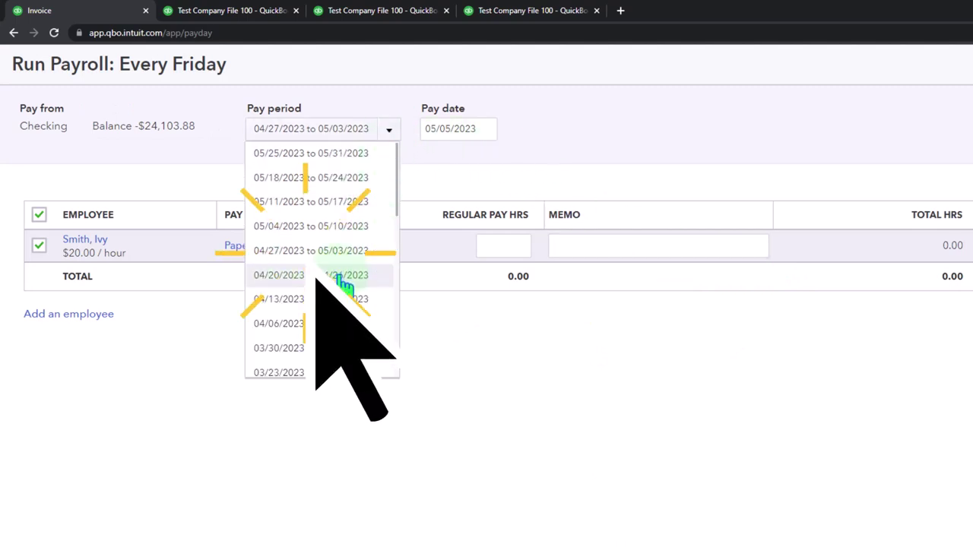
click(318, 342)
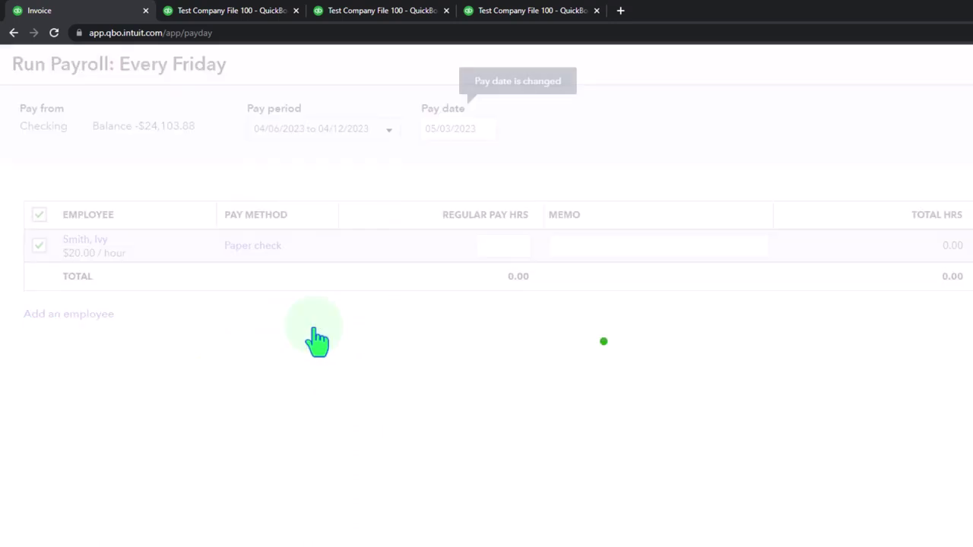
click(502, 245)
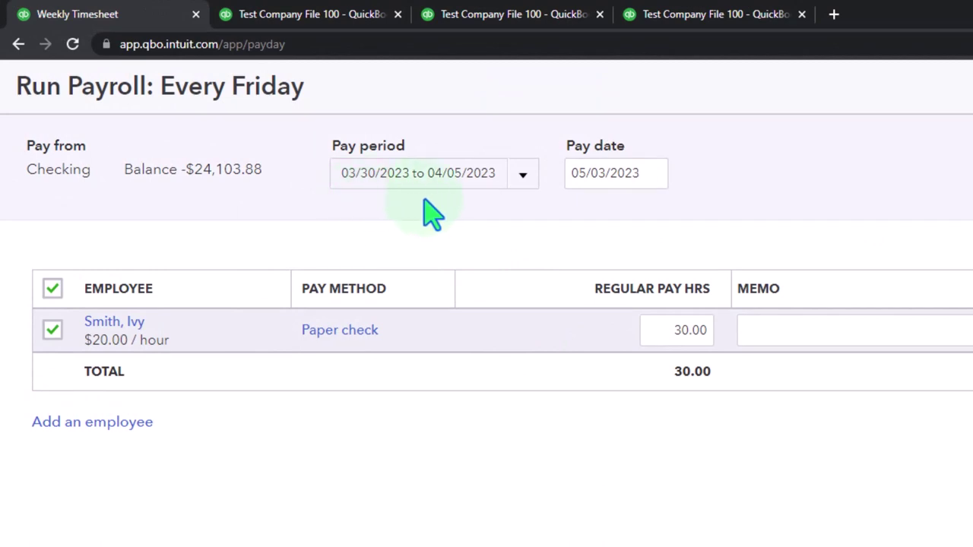
Step: Set the payroll run's pay date to 04/15/2023
click(642, 174)
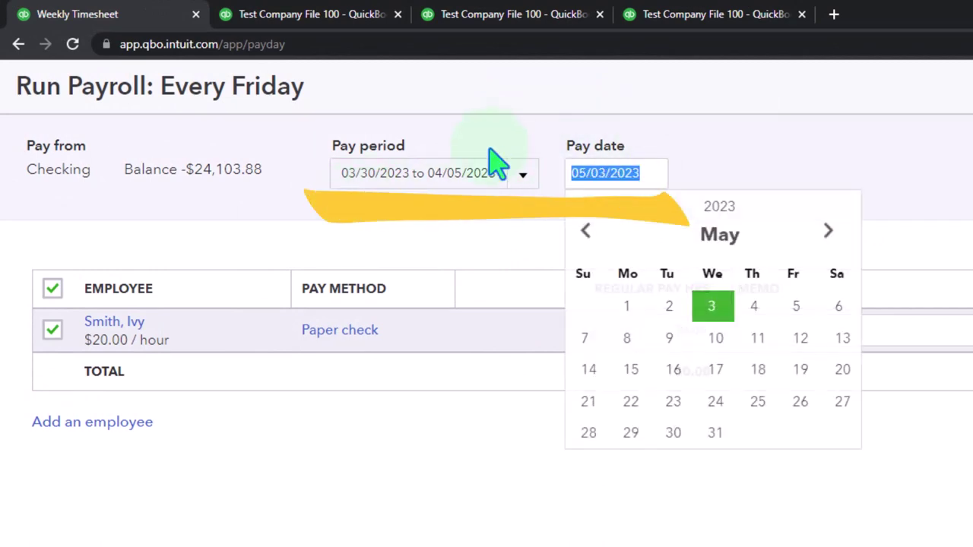
click(586, 231)
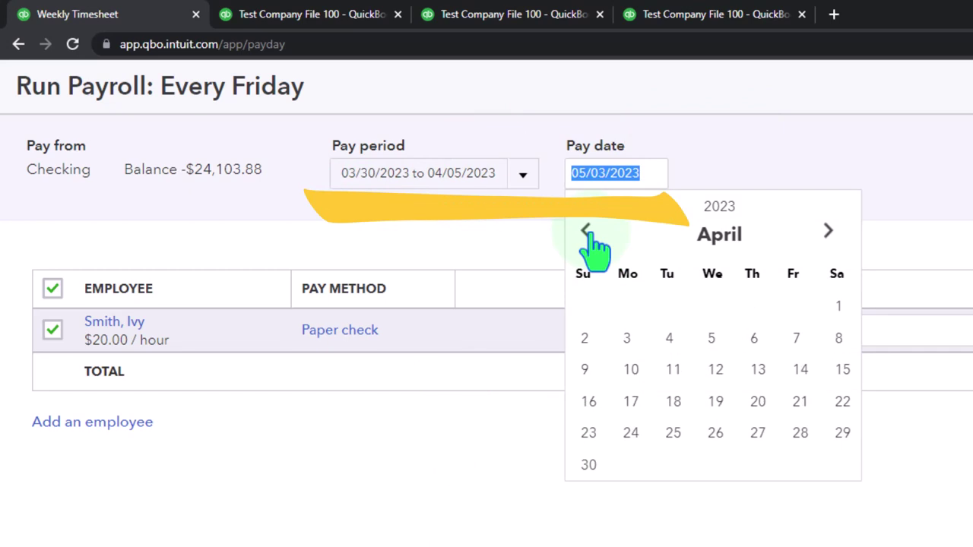
click(839, 370)
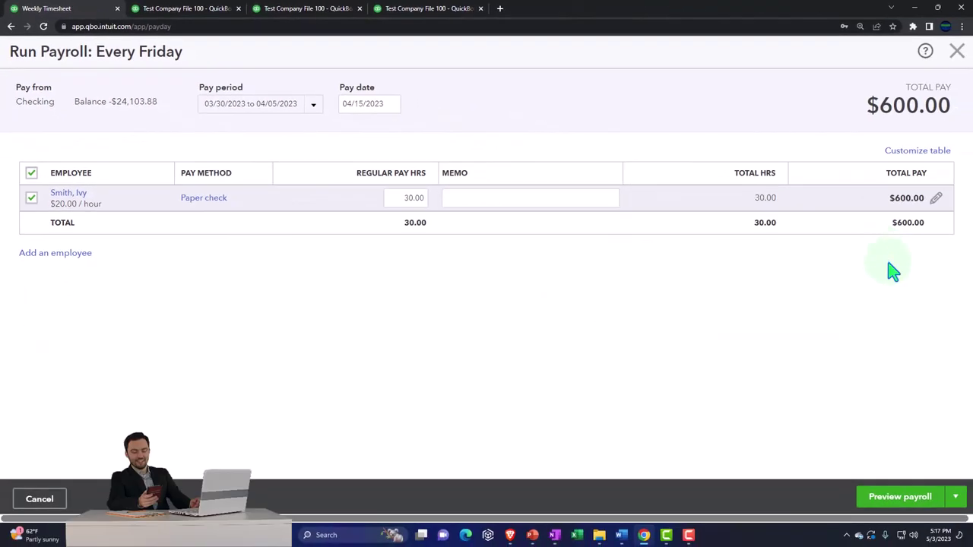
Step: Preview the payroll, submit it and continue past the tax penalty notice
click(912, 503)
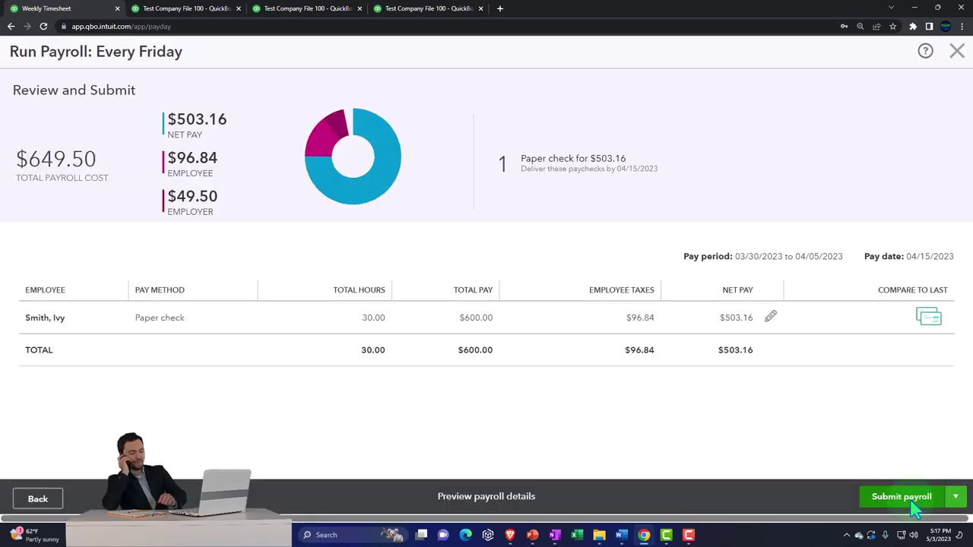
click(912, 503)
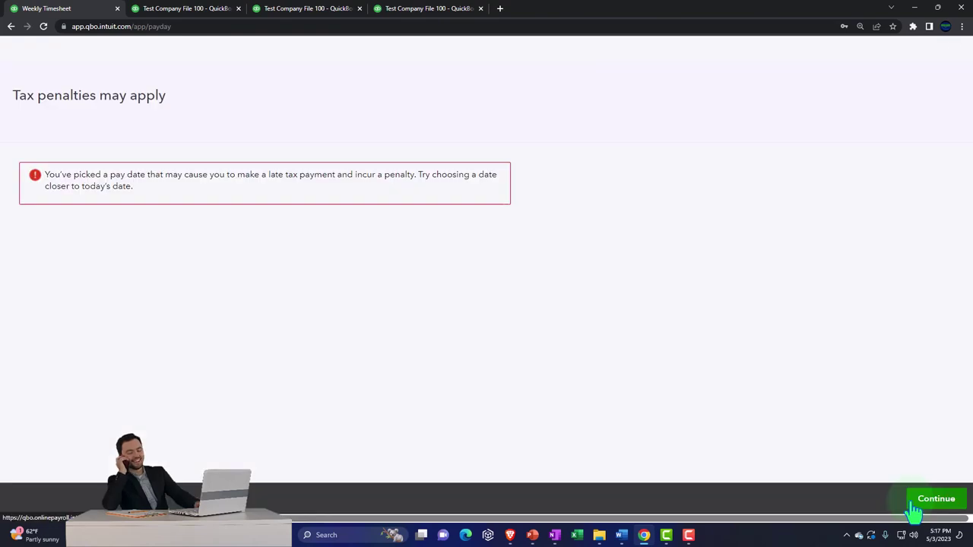
click(913, 503)
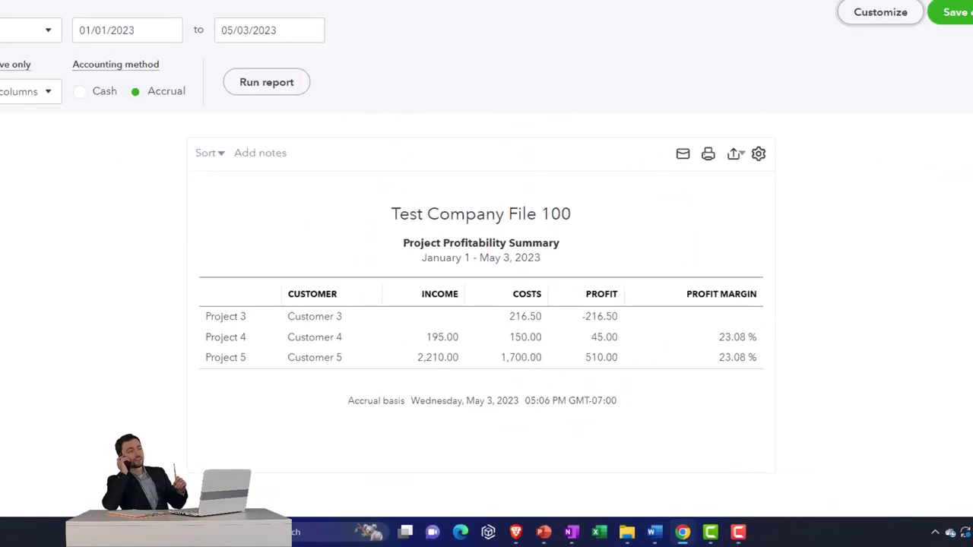
Step: Return to the Profit and Loss by customer report and rerun it with the end date 05/04/2023
click(295, 35)
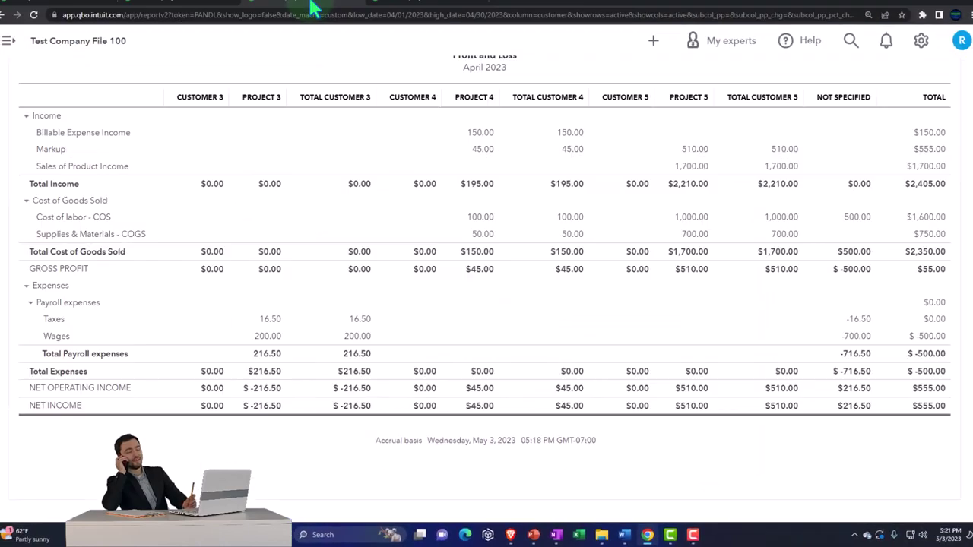
scroll(334, 190, up, 4)
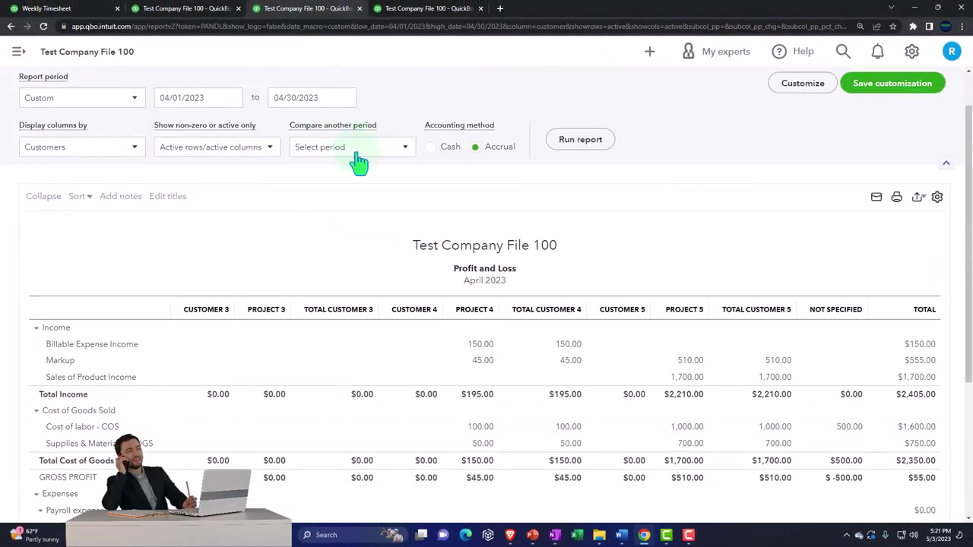
click(323, 97)
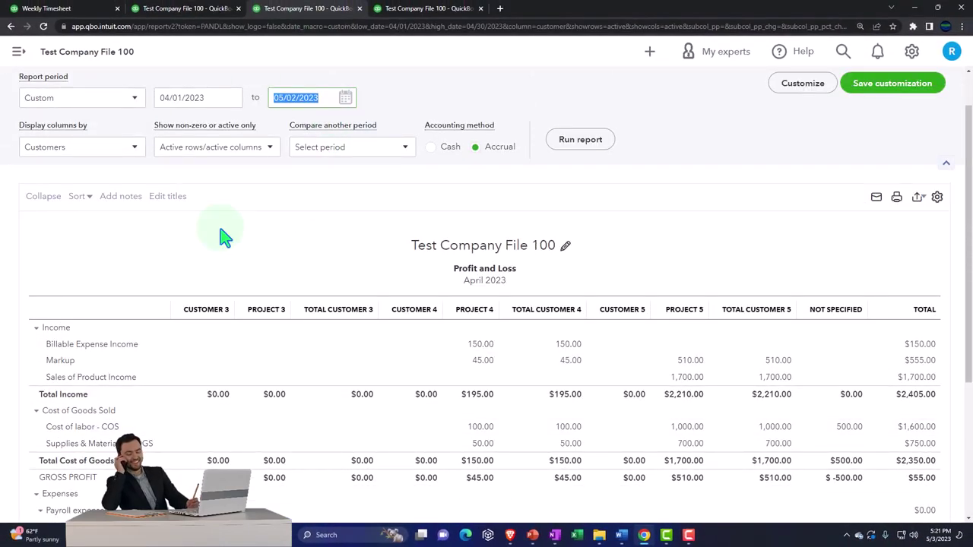
click(580, 148)
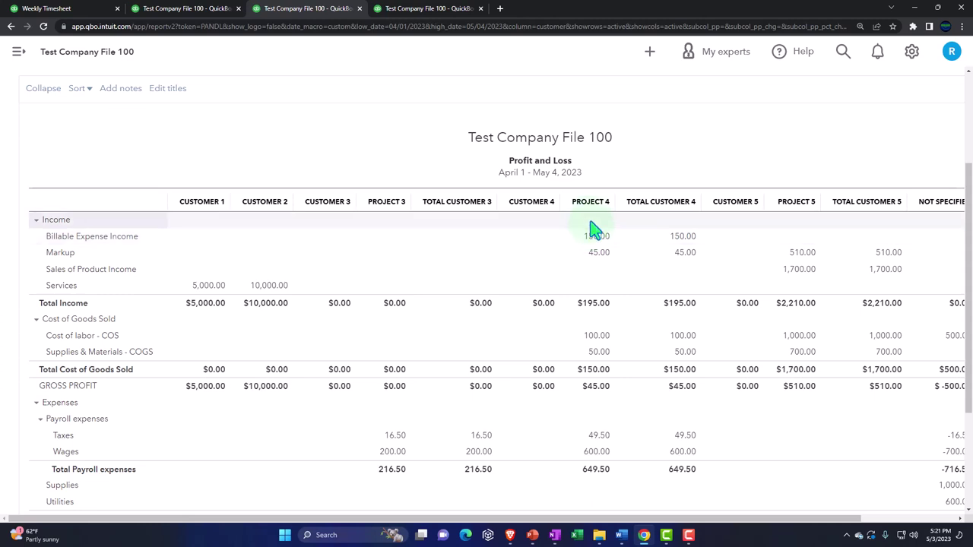
Step: Examine payroll wages and taxes in the Project 3, Project 4 and Not Specified columns of the Profit and Loss
scroll(591, 227, down, 1)
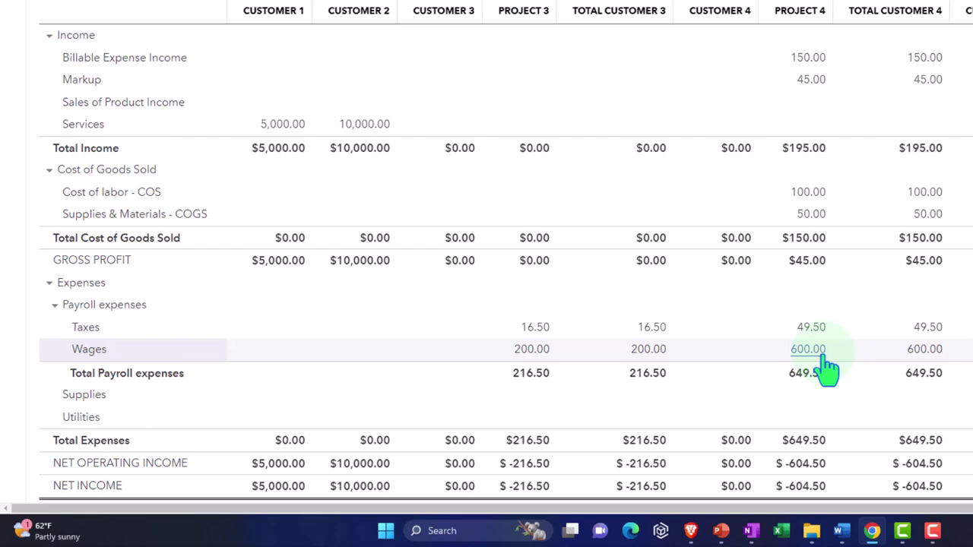
drag(814, 508, 913, 508)
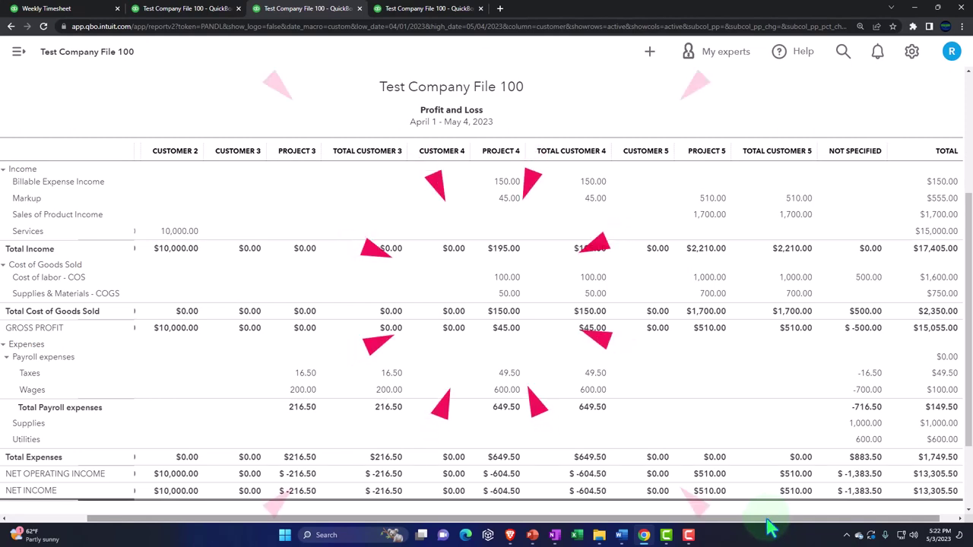
drag(768, 520, 683, 525)
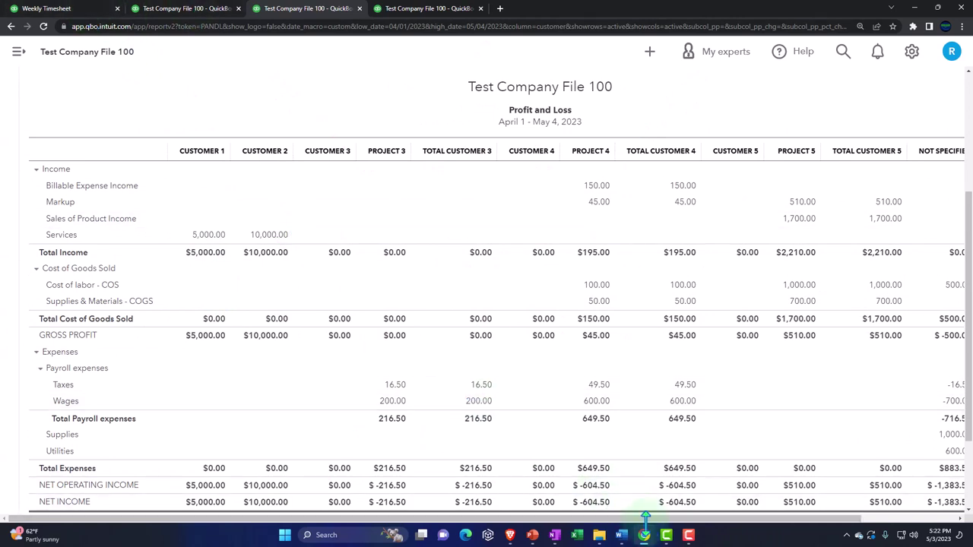
drag(647, 523, 775, 525)
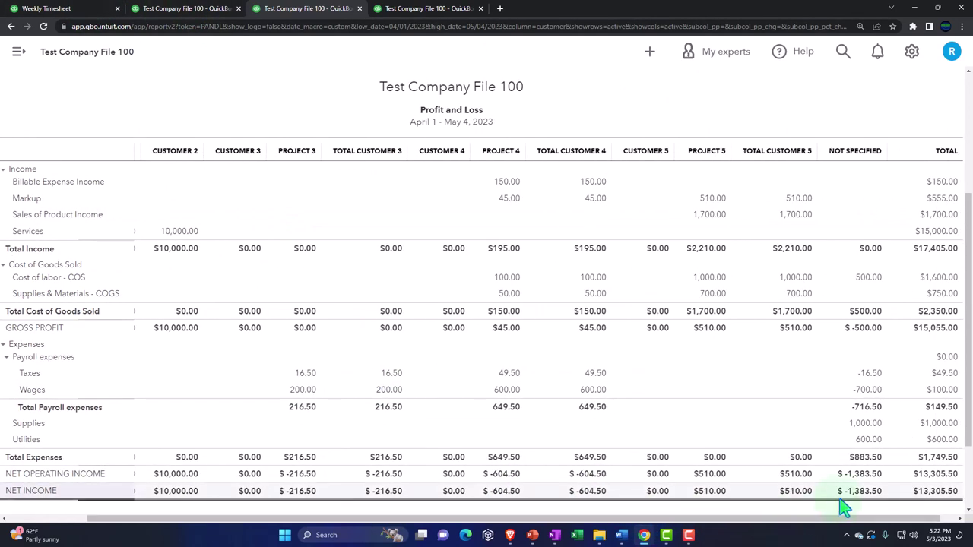
scroll(841, 502, left, 3)
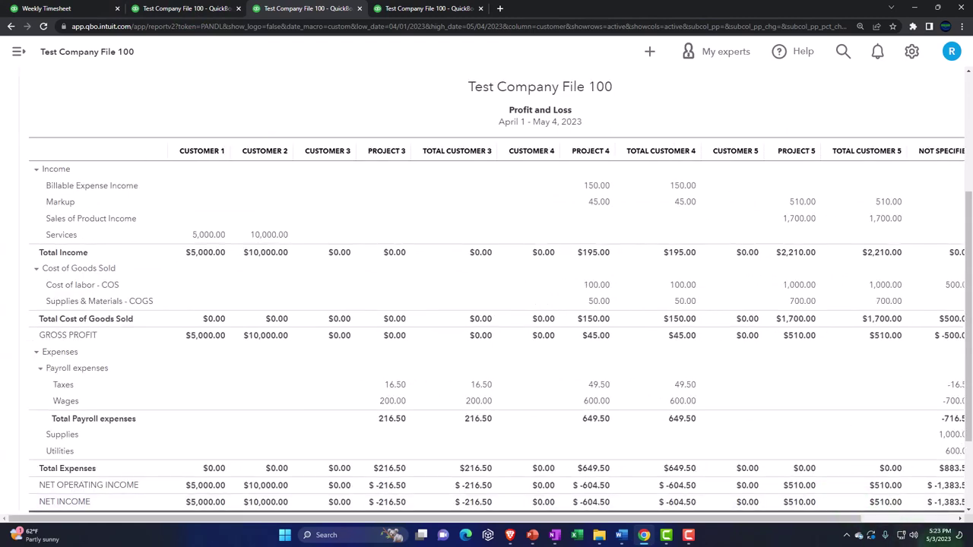
drag(648, 523, 836, 524)
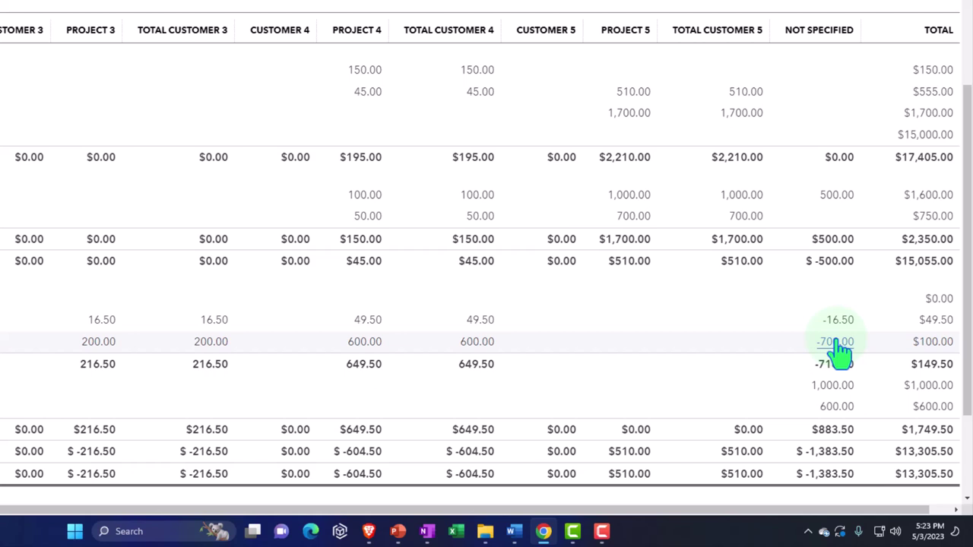
drag(738, 510, 489, 508)
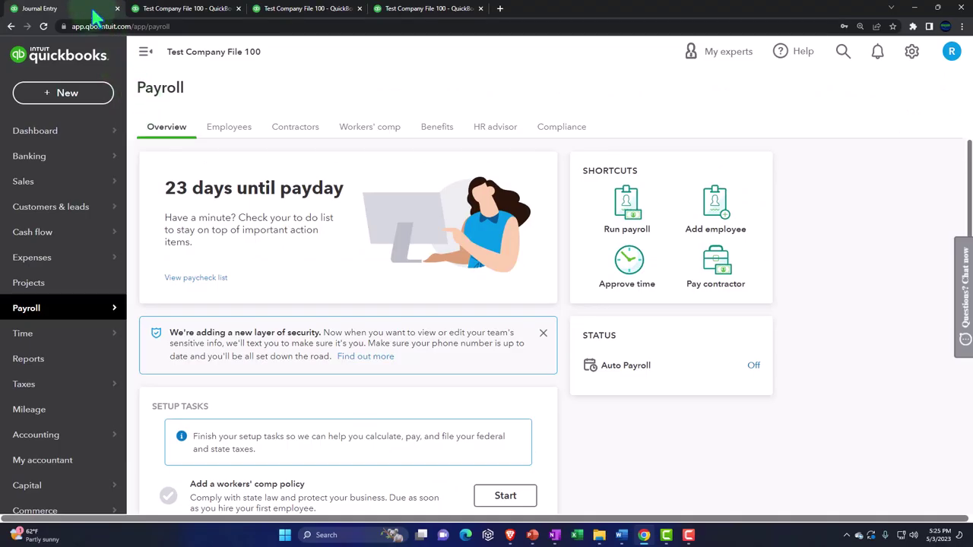
Step: Start a journal entry dated 04/05/2023 and enter "Wages by Project" as the account name on line 1
click(76, 102)
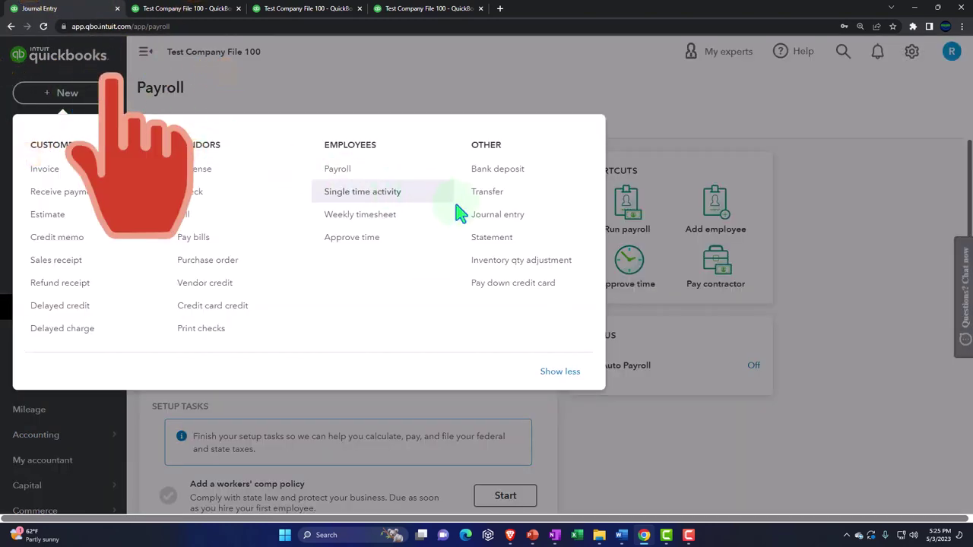
click(491, 216)
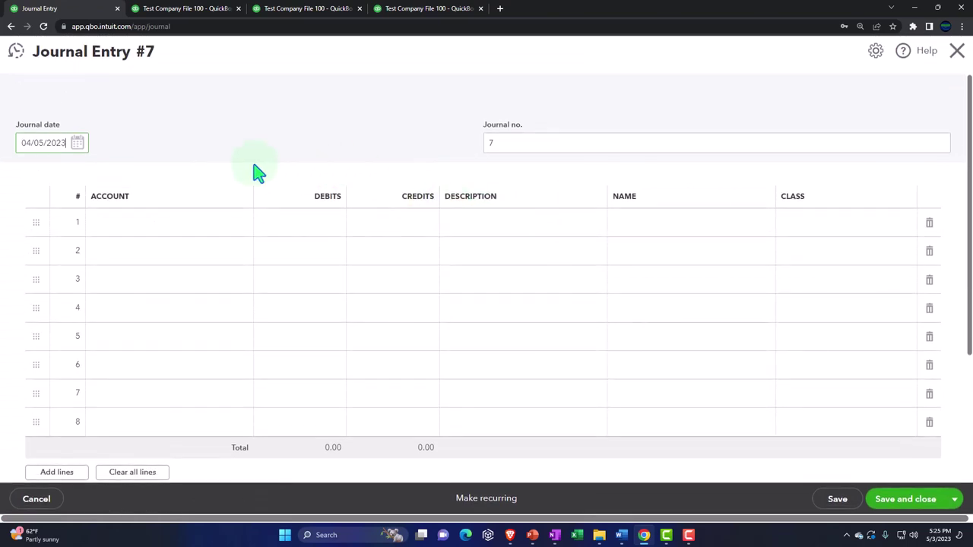
click(140, 227)
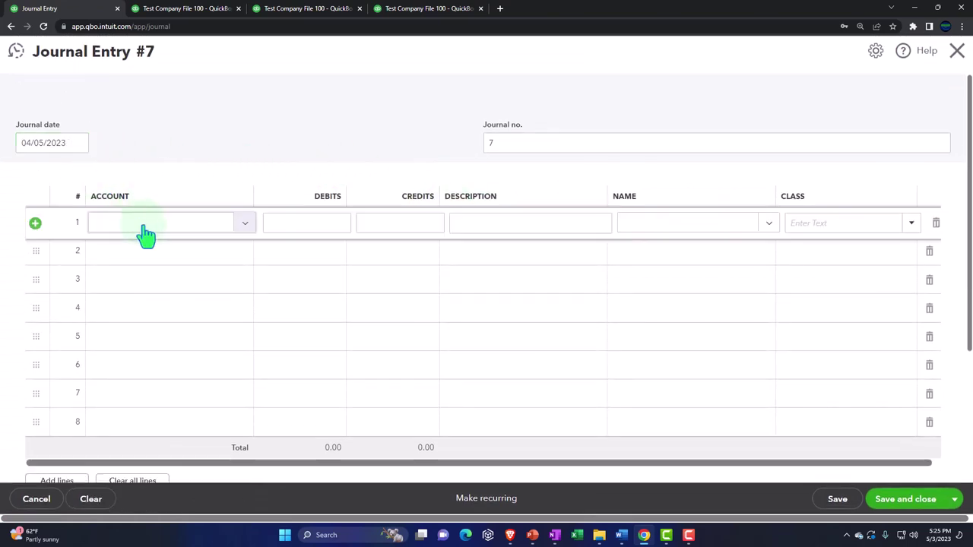
click(143, 228)
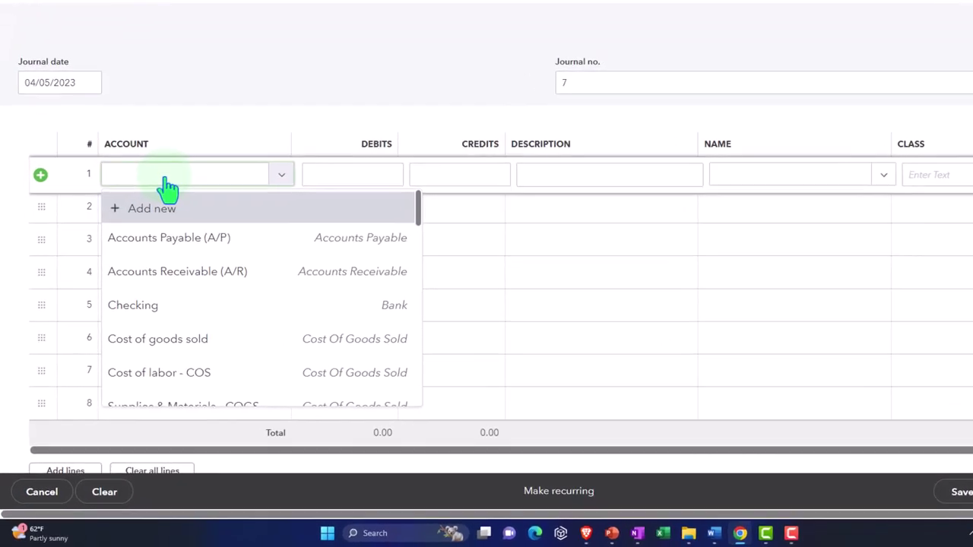
text(Wages)
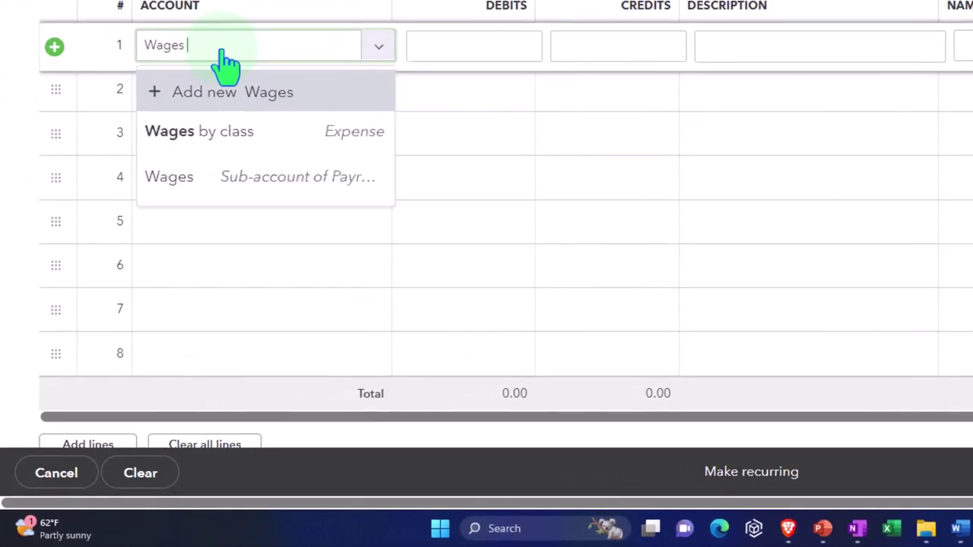
text( by j)
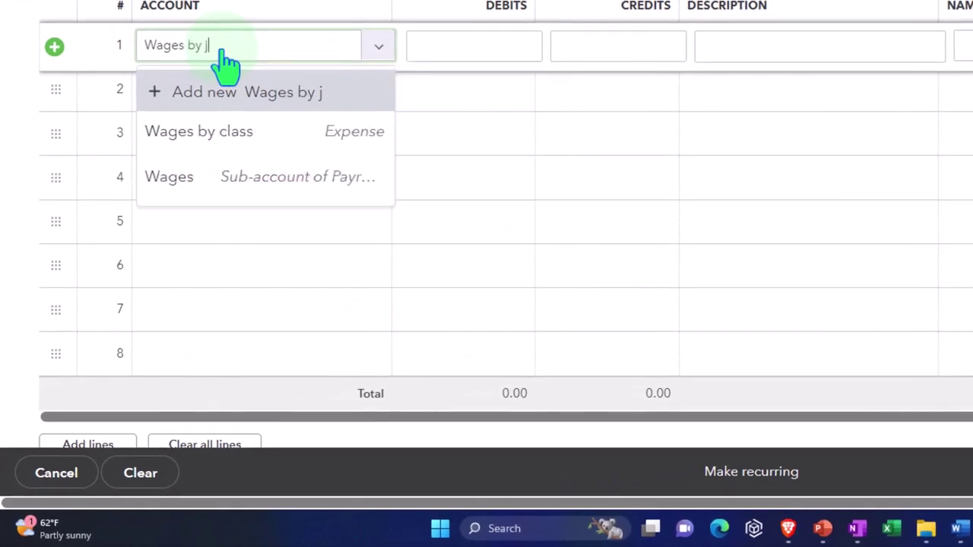
text(o)
key(BackSpace)
key(BackSpace)
text(Project)
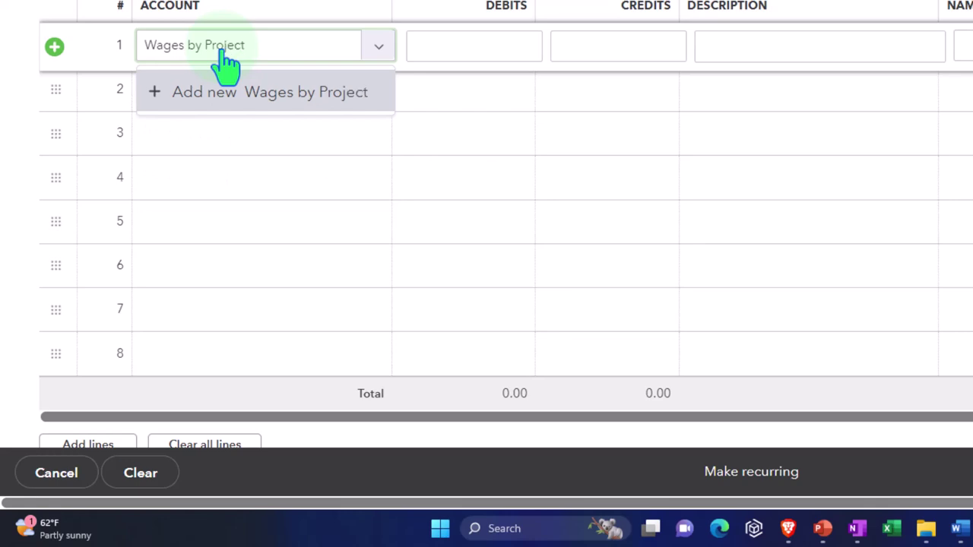
Step: Create the Wages by Project account with account type Expenses and detail type Other Business Expenses, and save it
click(227, 76)
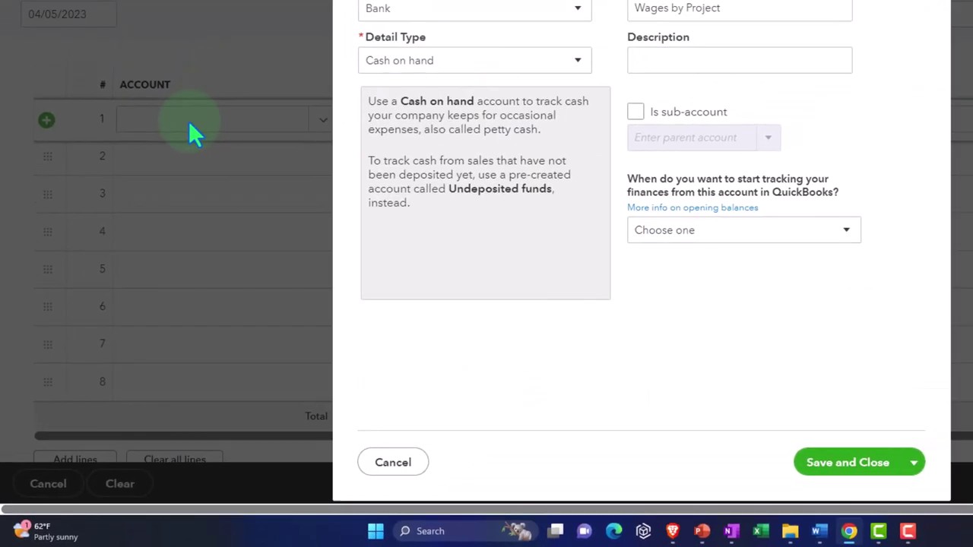
click(556, 6)
scroll(487, 171, down, 1)
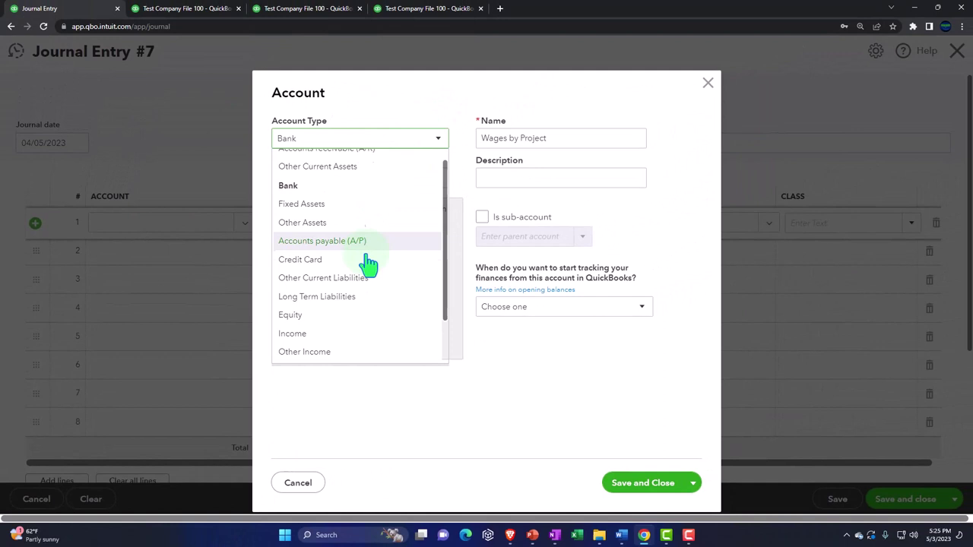
scroll(368, 262, down, 3)
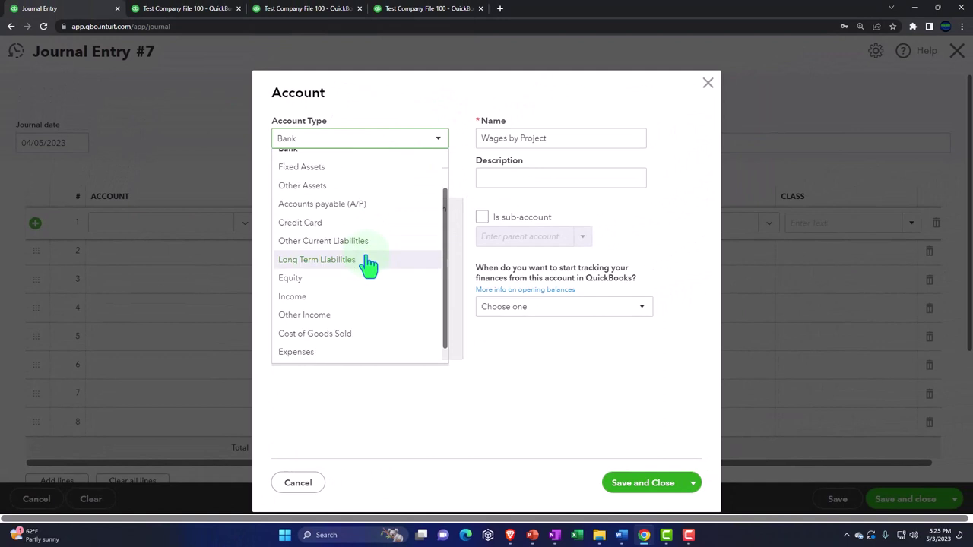
click(339, 334)
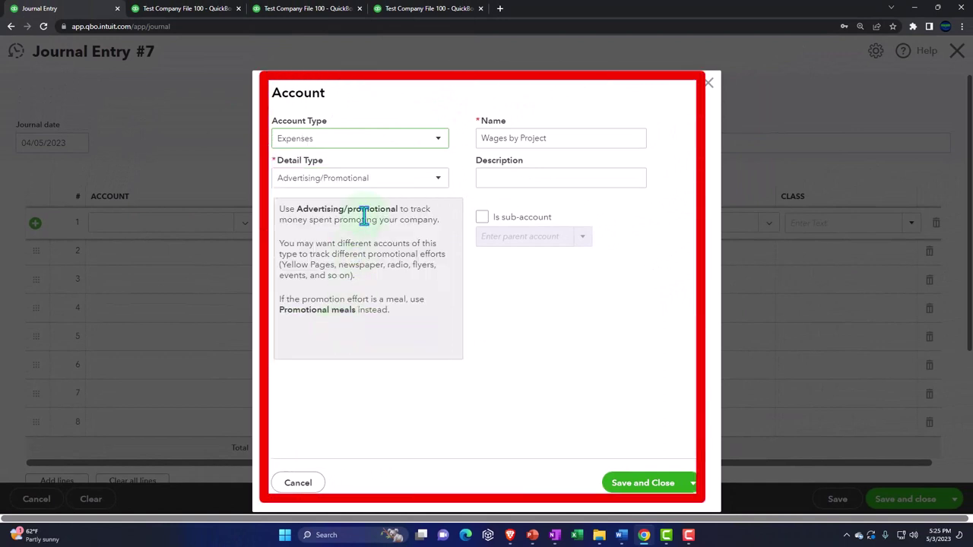
click(411, 182)
scroll(379, 299, down, 3)
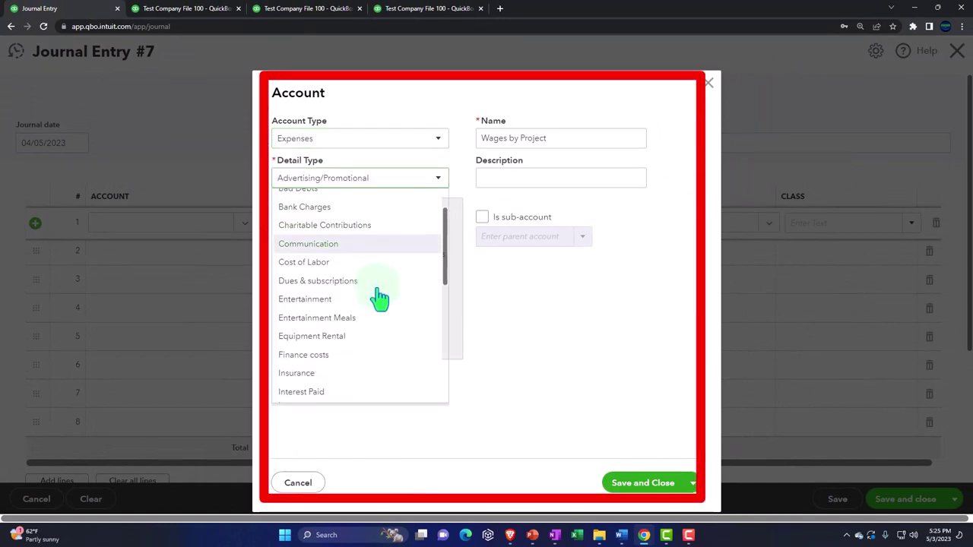
click(355, 245)
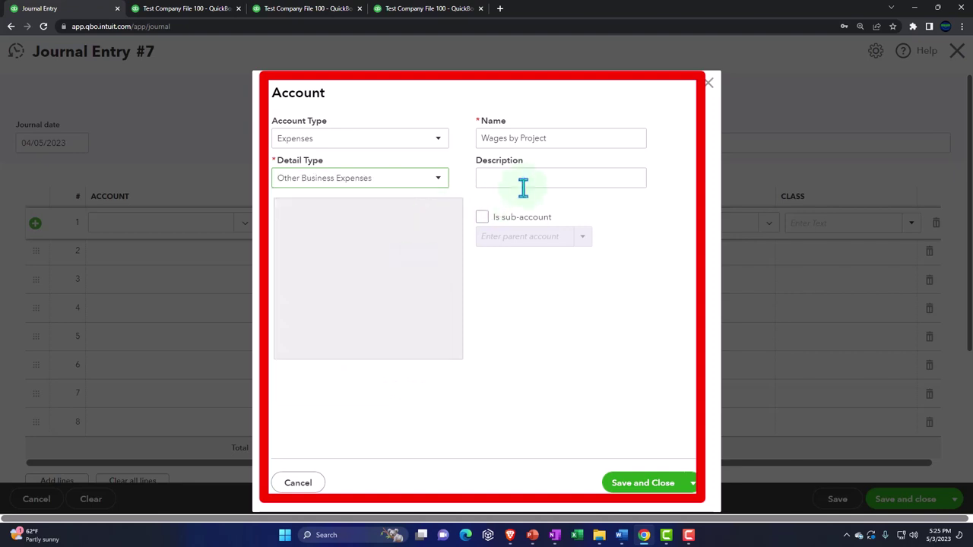
click(633, 482)
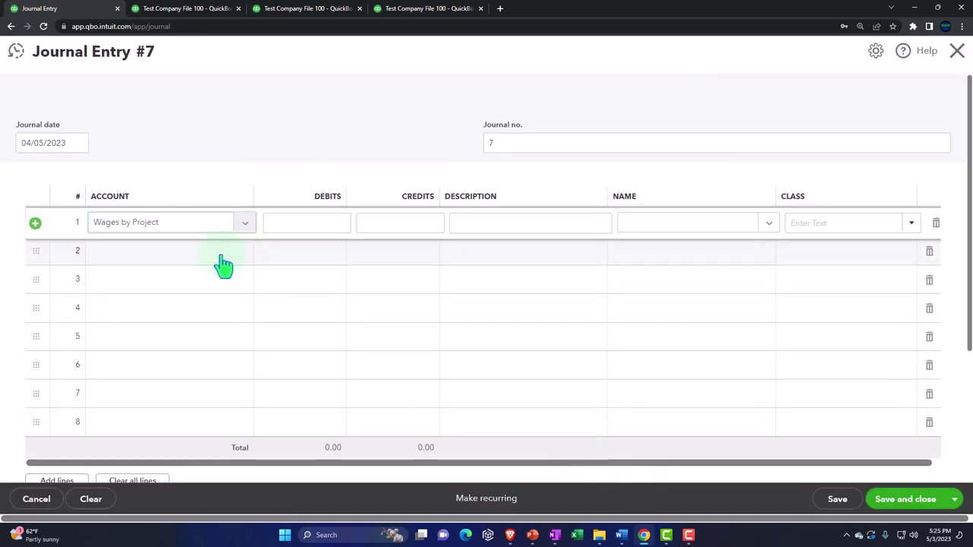
Step: Credit Wages by Project 1,000.00 on line 1, leaving its description, name and class blank
key(Tab)
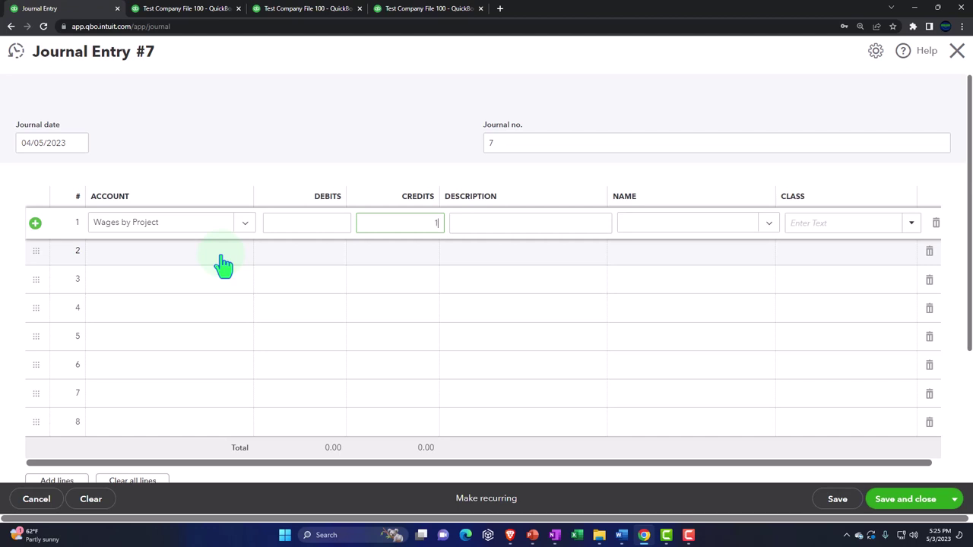
key(Tab)
key(Tab)
key(Tab)
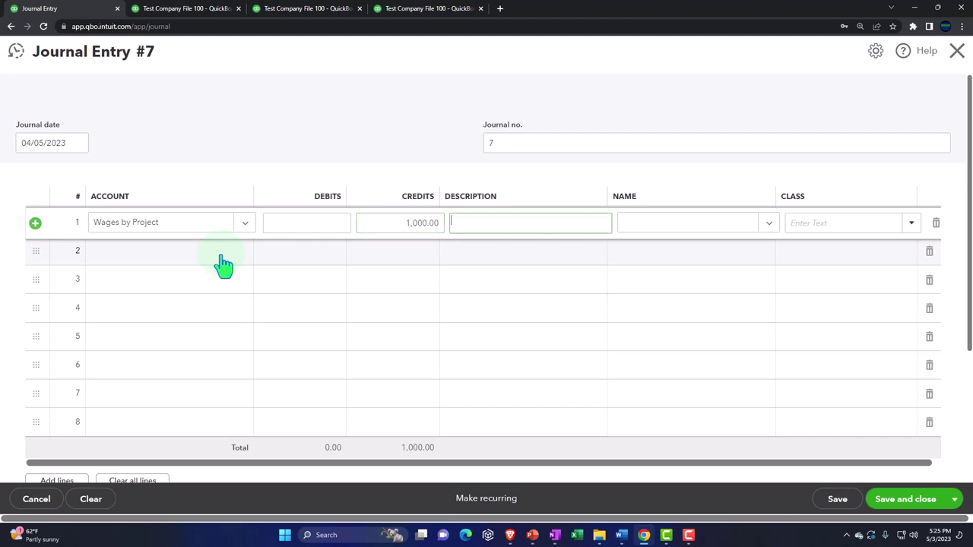
click(693, 223)
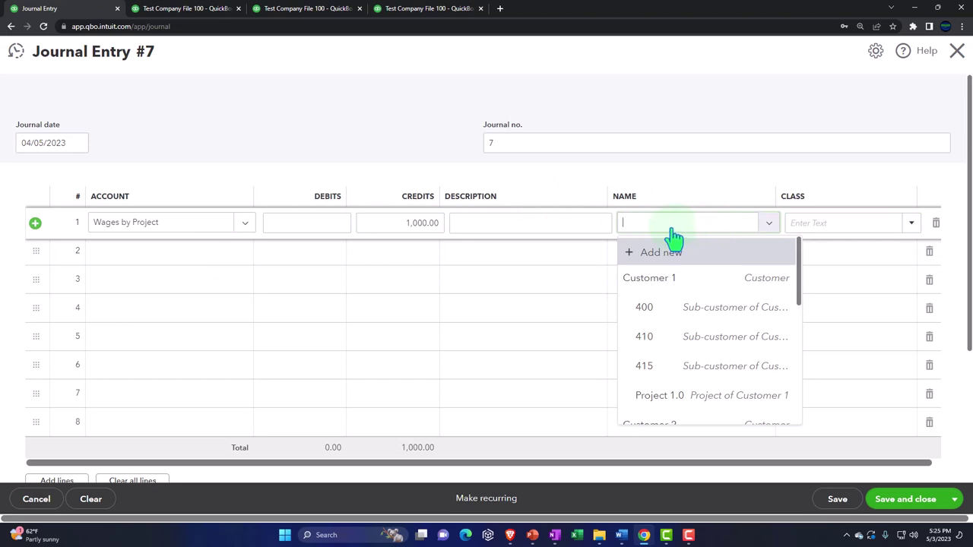
click(673, 228)
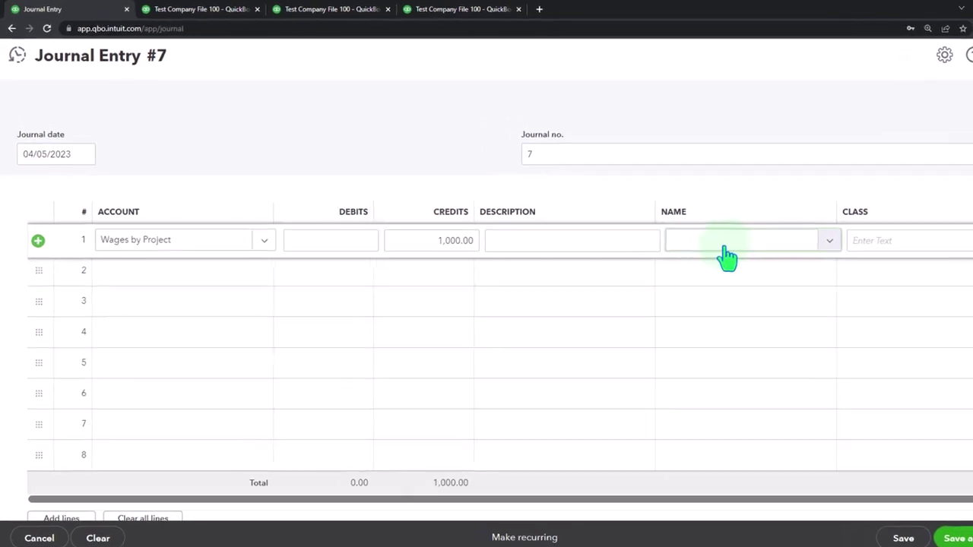
key(Tab)
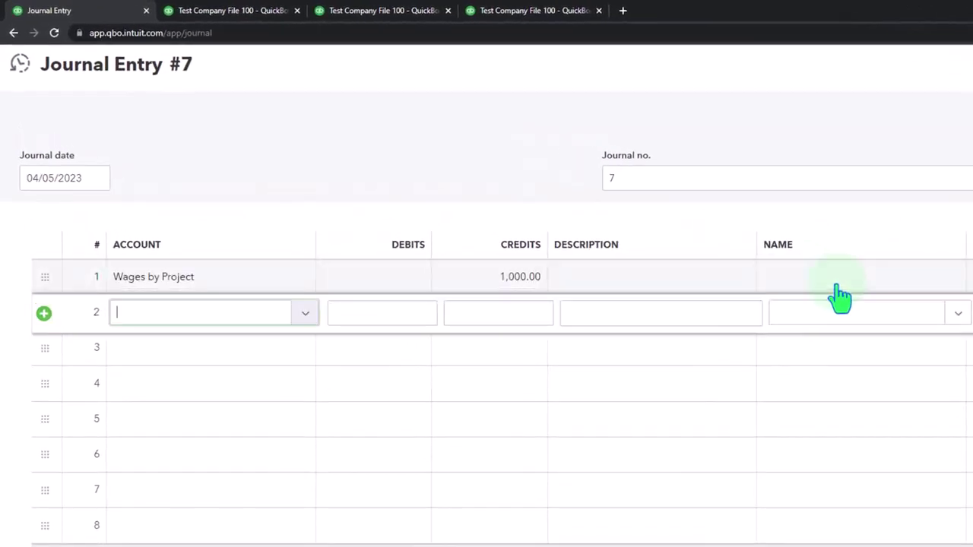
Step: Debit Wages by Project 1,000.00 on line 2 of the journal entry
text(Wag)
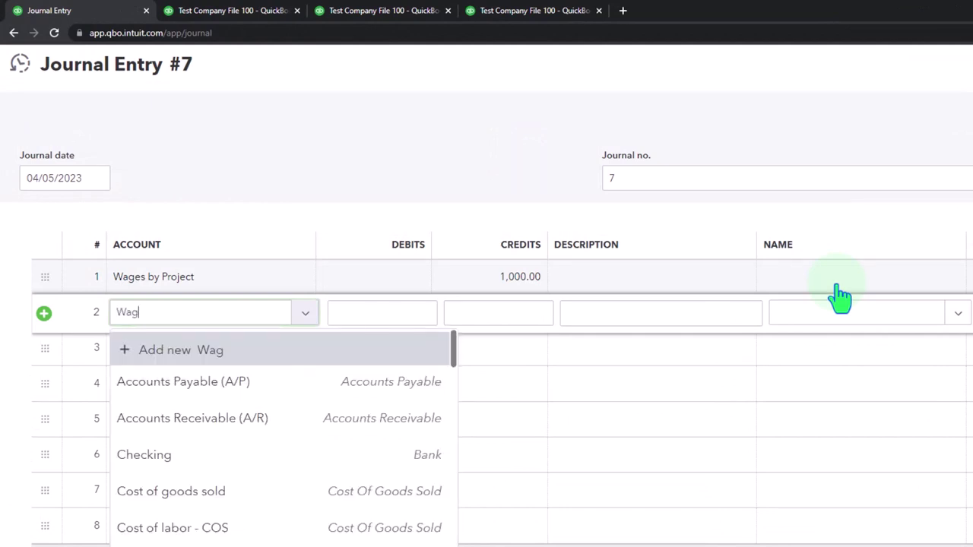
key(Down)
key(Down)
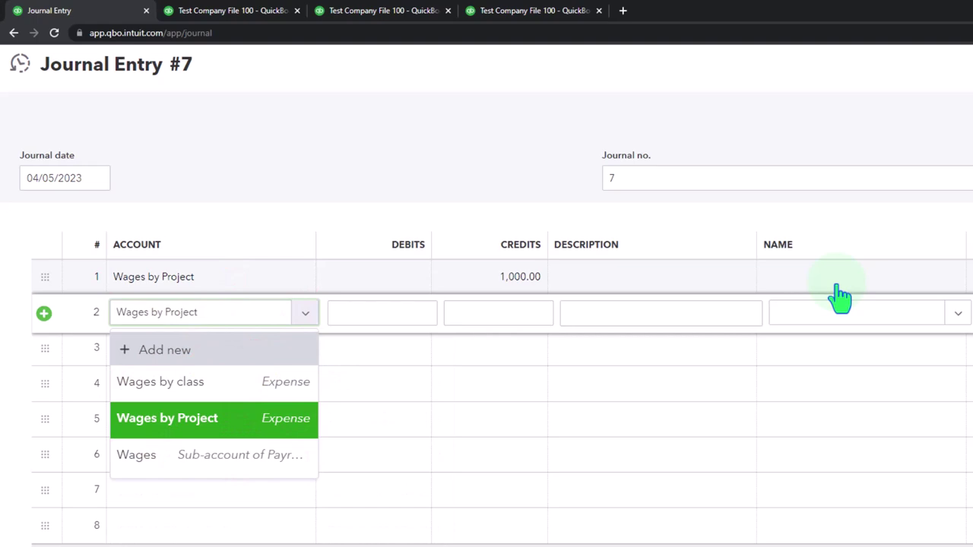
key(Tab)
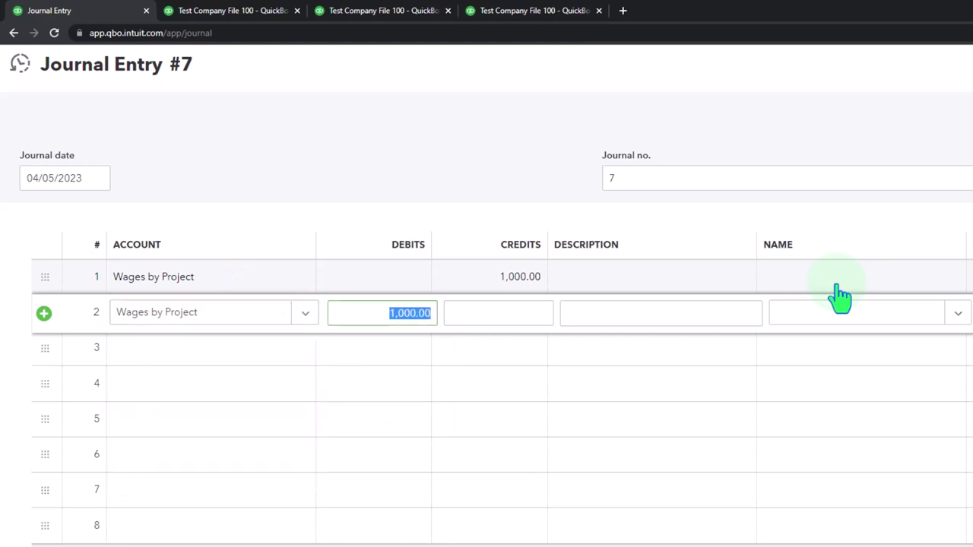
Step: Assign line 2 of the journal entry to Project 4 of Customer 4, leaving its description and class blank, and save and close the entry
key(Tab)
key(Tab)
key(Tab)
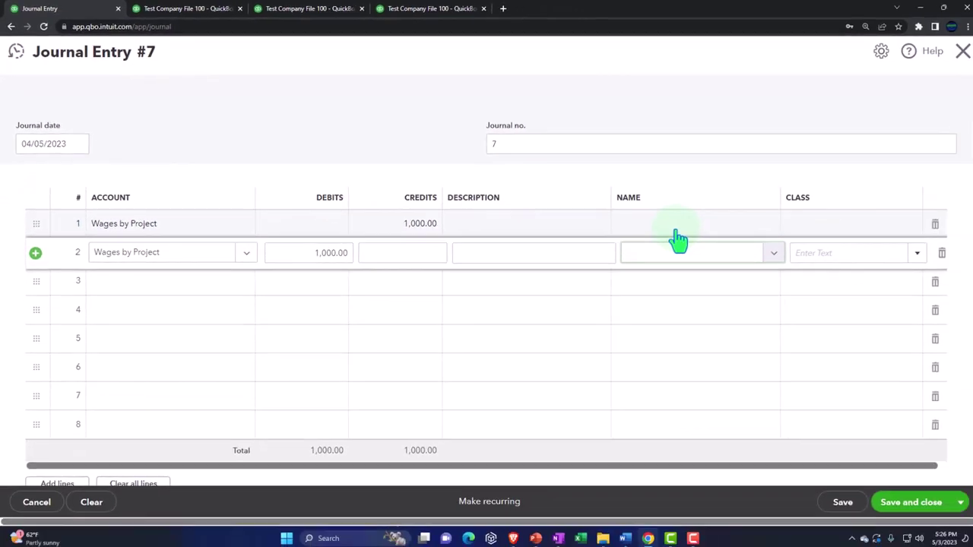
text(pr)
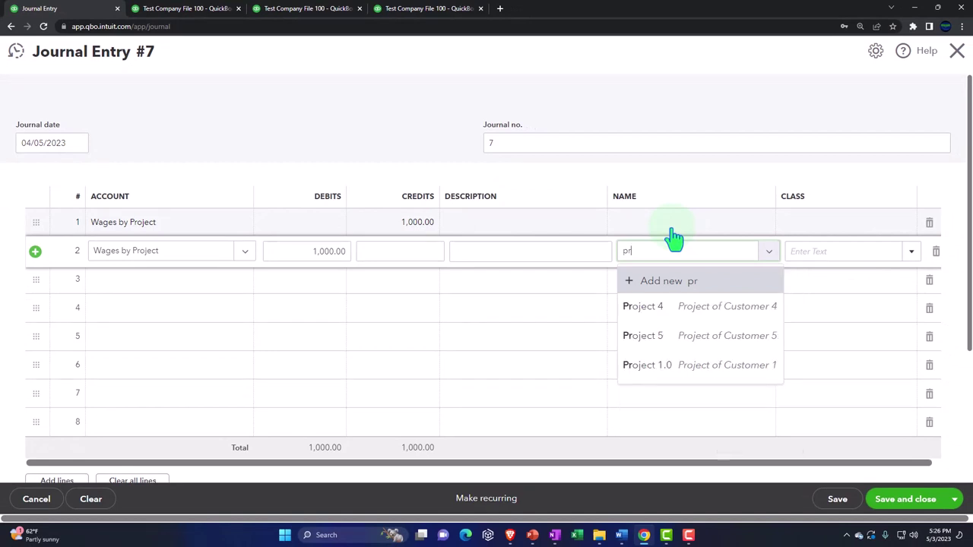
click(661, 312)
key(Tab)
key(Tab)
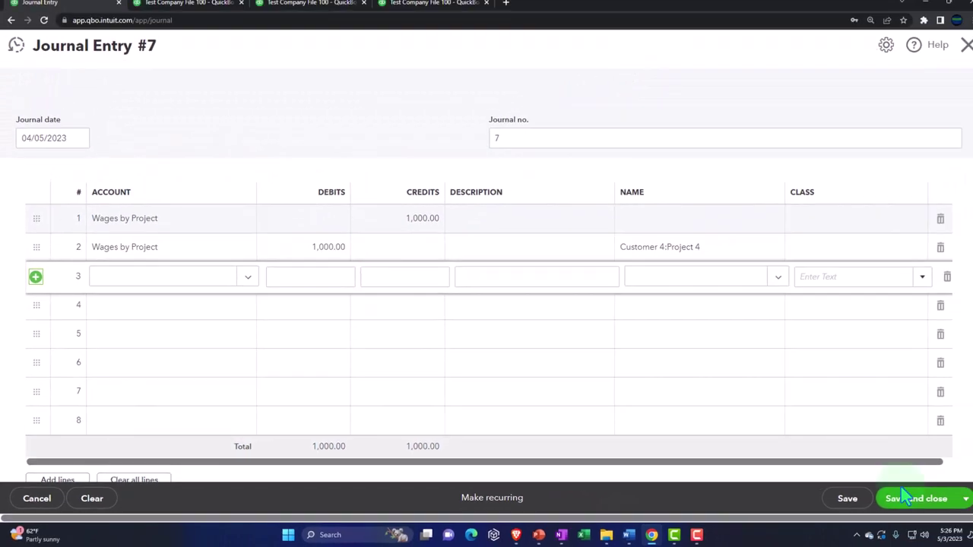
click(898, 505)
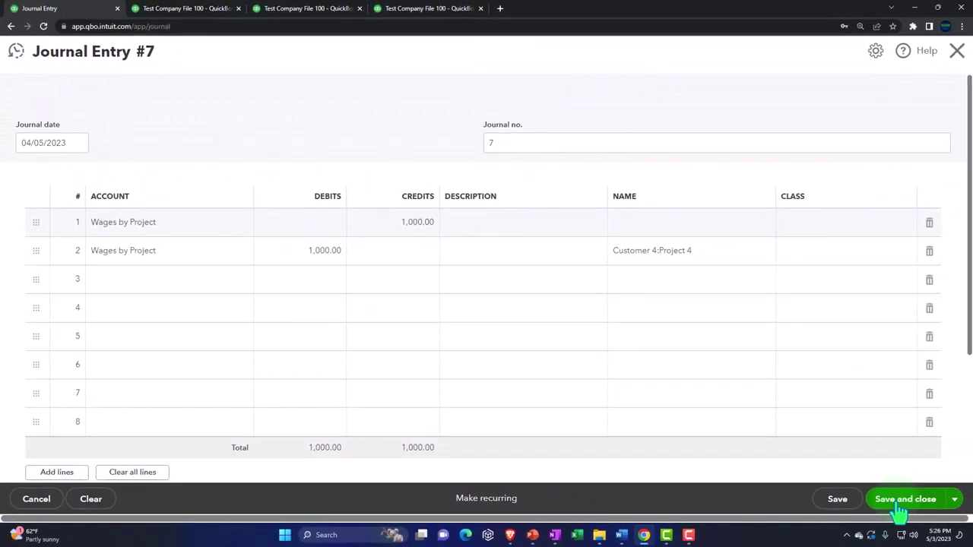
Step: Rerun the Profit and Loss report by customer and examine Wages by Project under Project 4, Not Specified and Total
click(318, 9)
scroll(532, 251, up, 3)
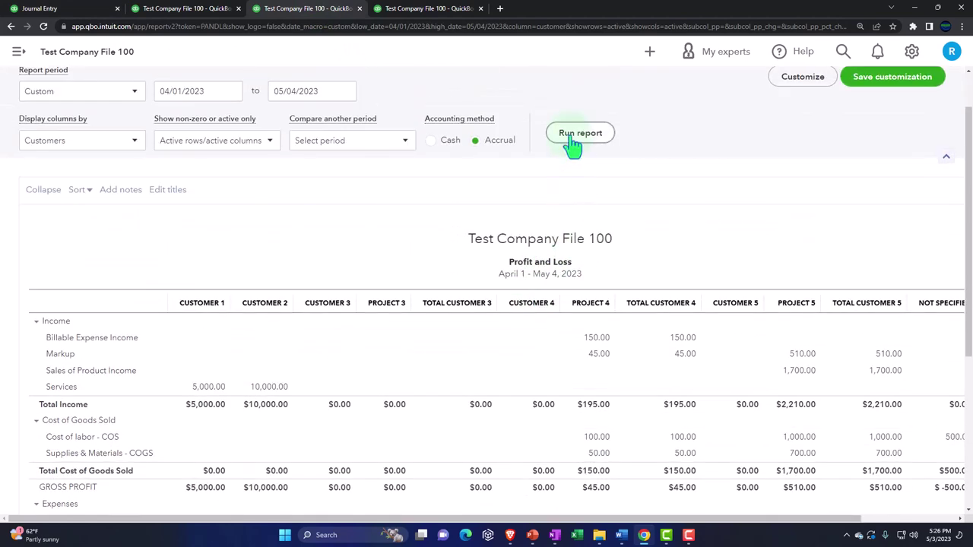
scroll(630, 271, down, 2)
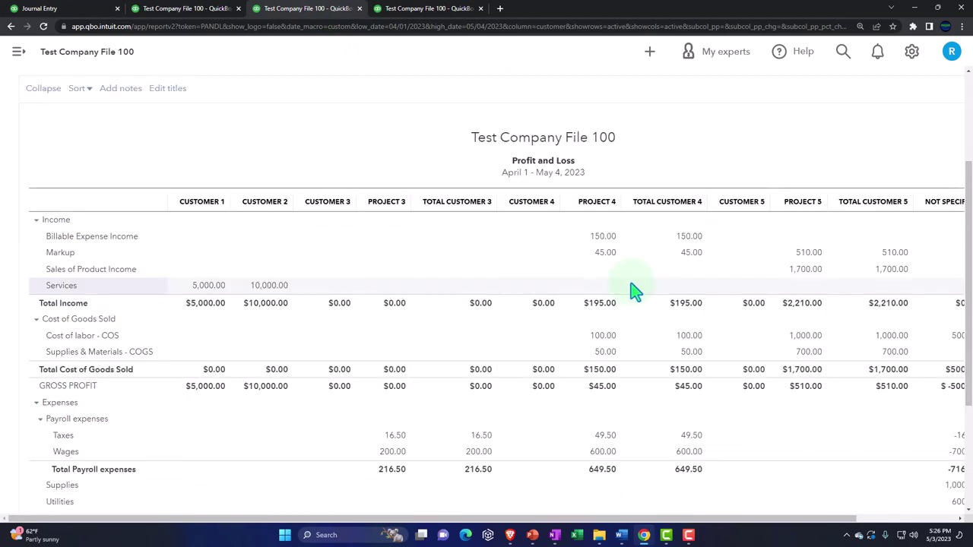
scroll(634, 291, down, 4)
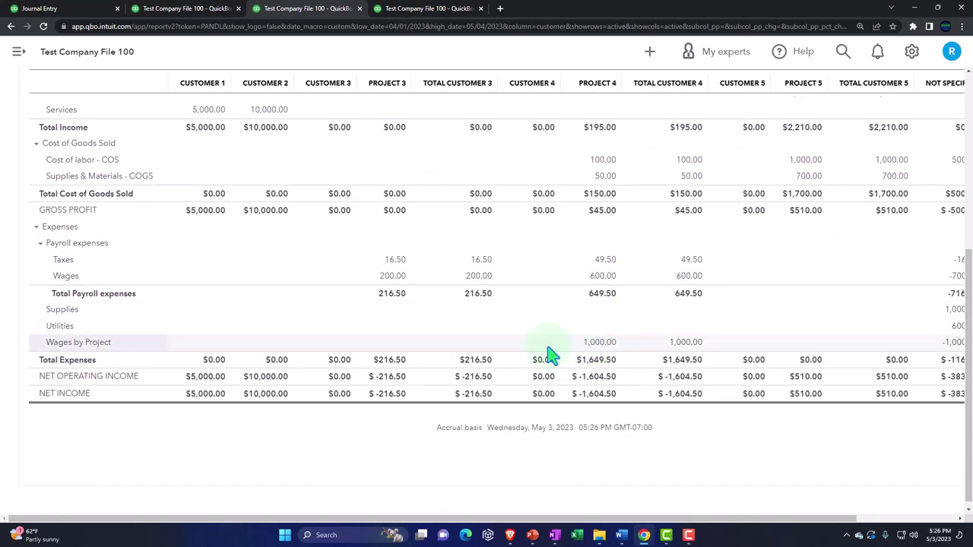
drag(630, 520, 714, 523)
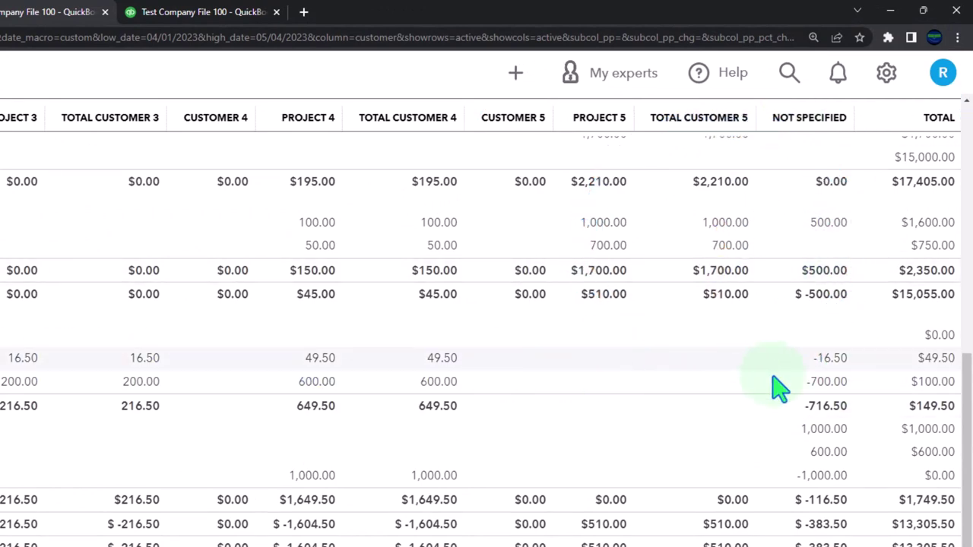
click(822, 389)
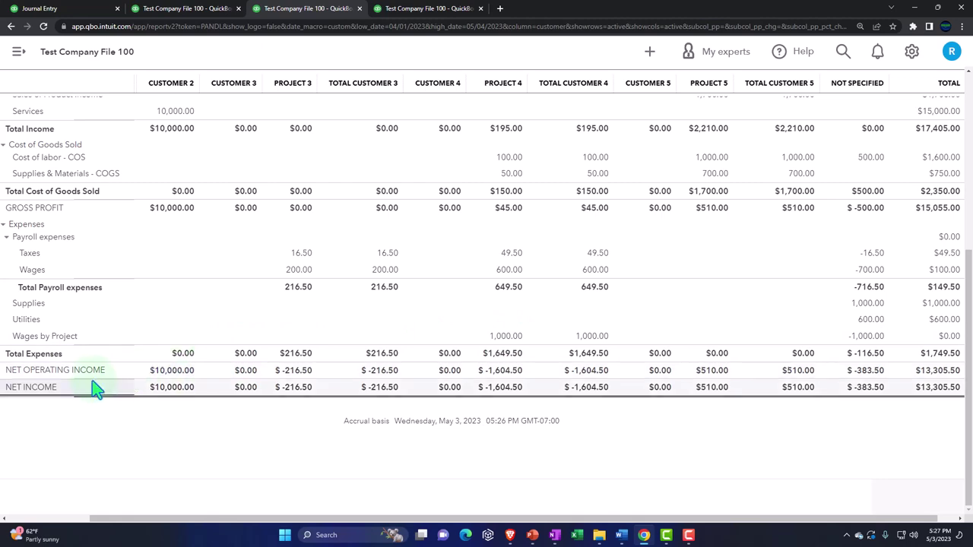
scroll(93, 387, up, 5)
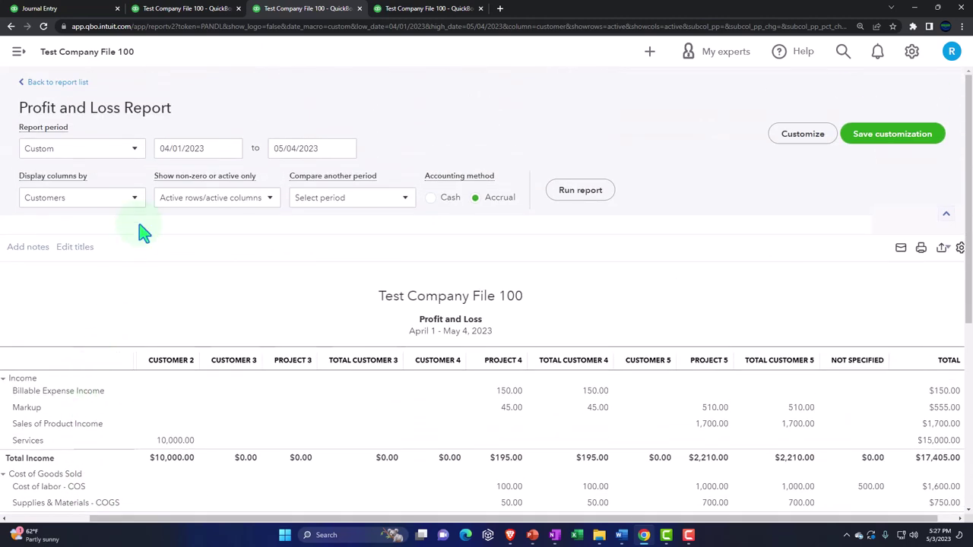
Step: Return from the report to the payroll page and open the Projects list
click(87, 13)
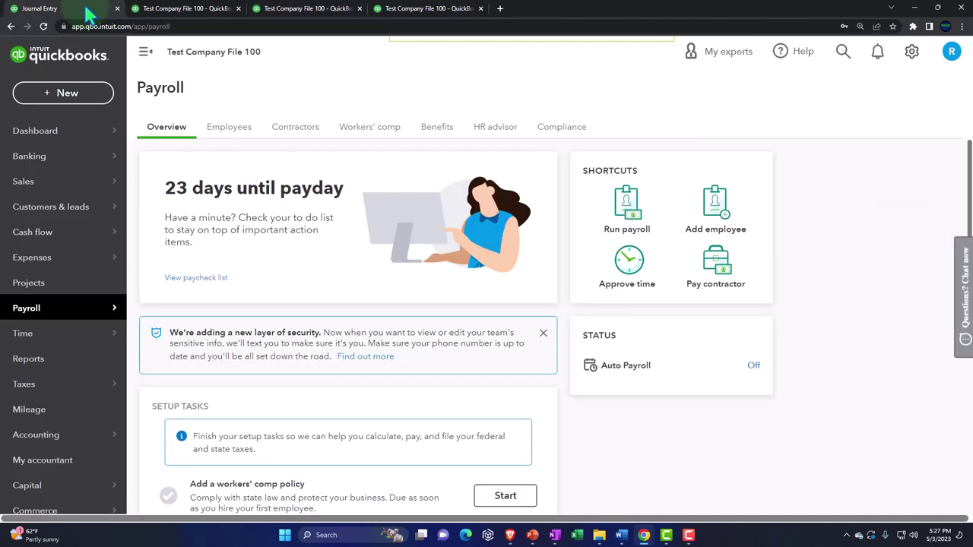
mouse_move(23, 318)
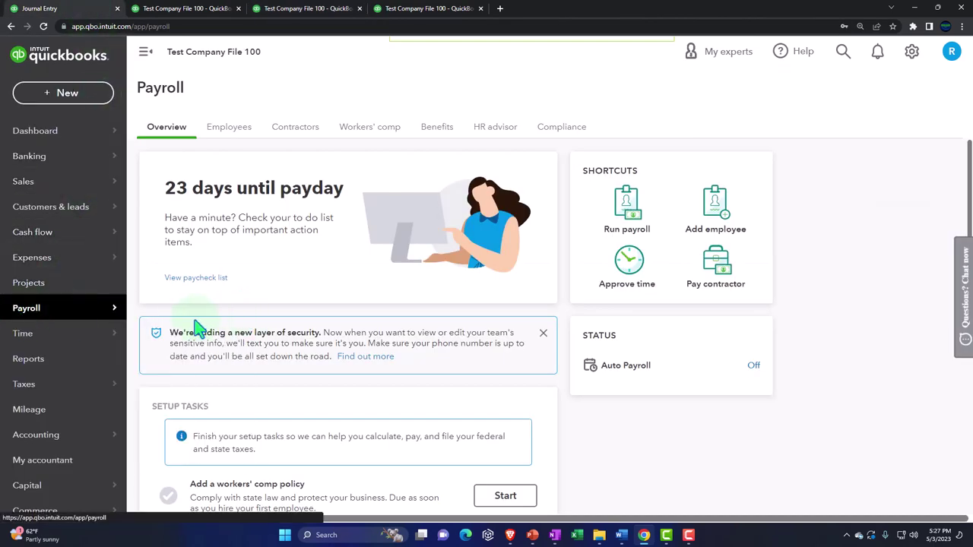
mouse_move(59, 259)
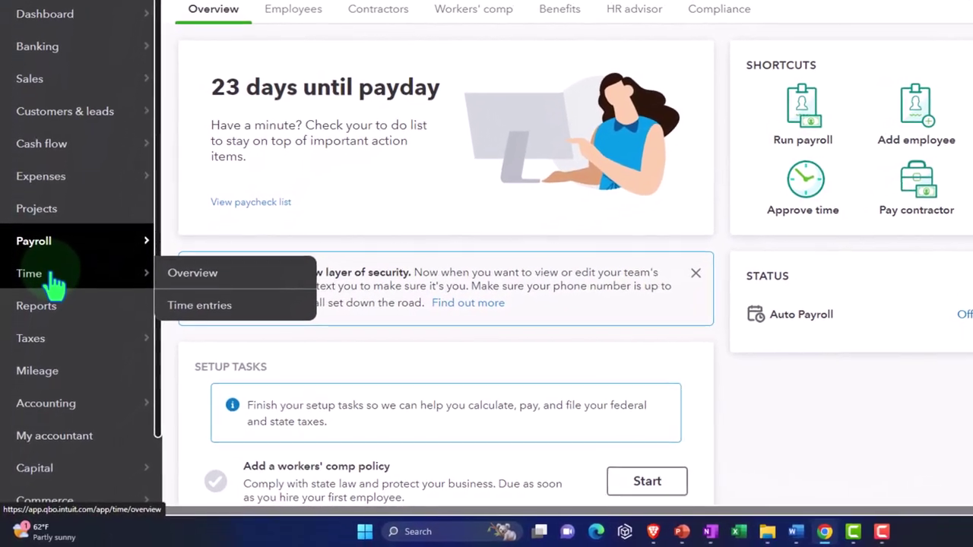
click(40, 199)
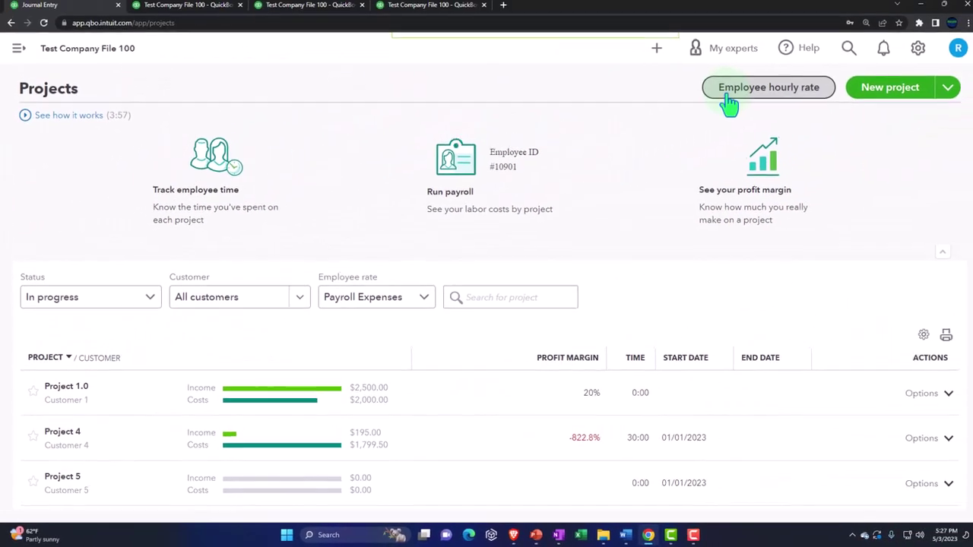
Step: View the employee's hourly cost rate calculator from the Projects page and close it without adding a rate
click(727, 99)
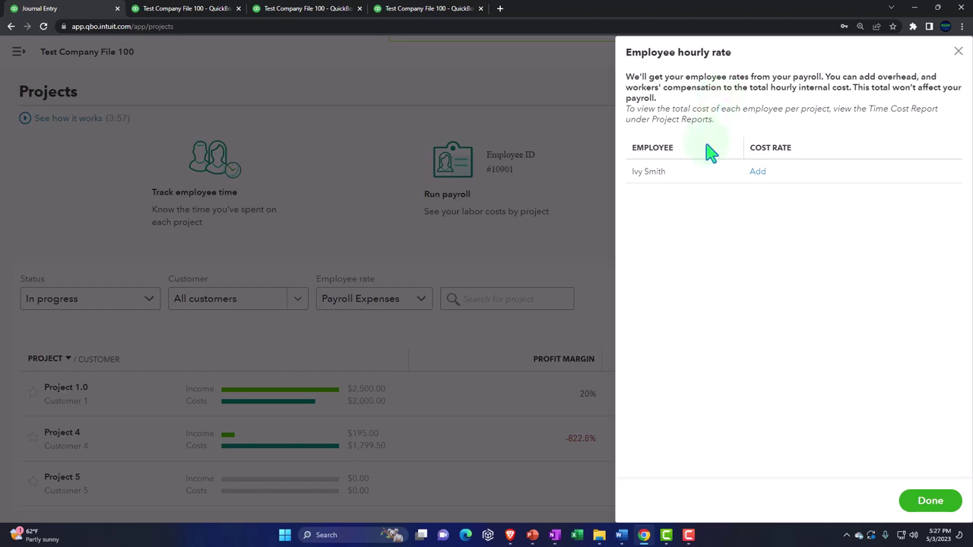
click(757, 171)
click(818, 173)
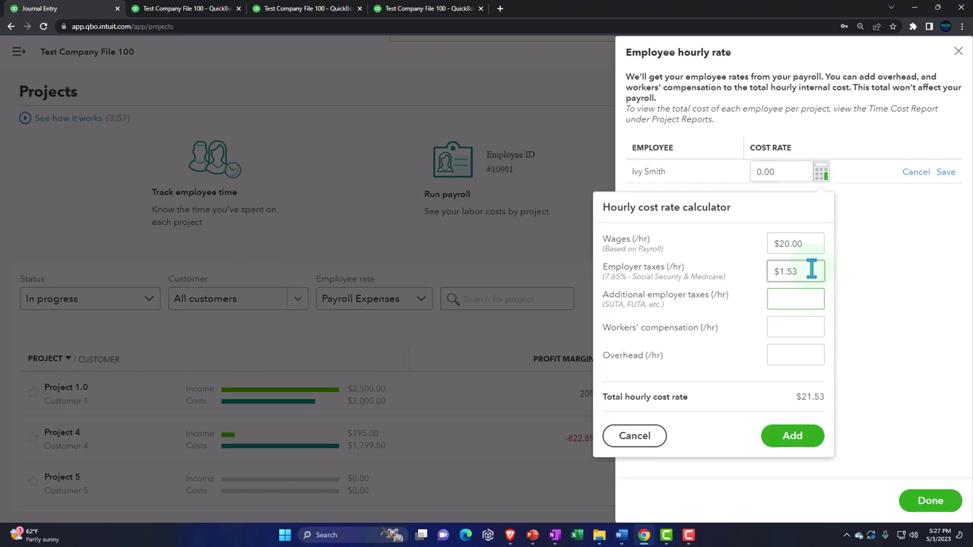
click(957, 52)
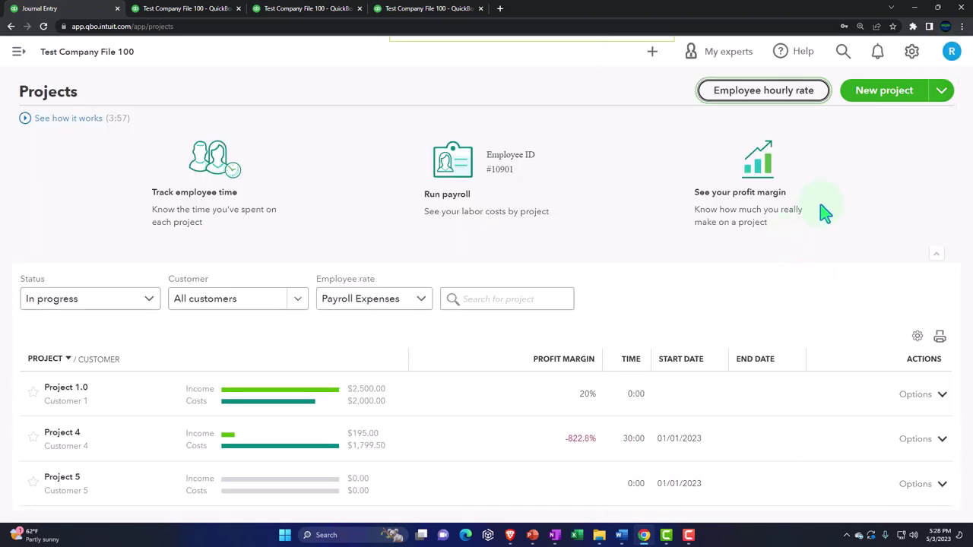
Step: Open Project 5 and compare its income and cost overview with the Profit and Loss report by customer
click(174, 493)
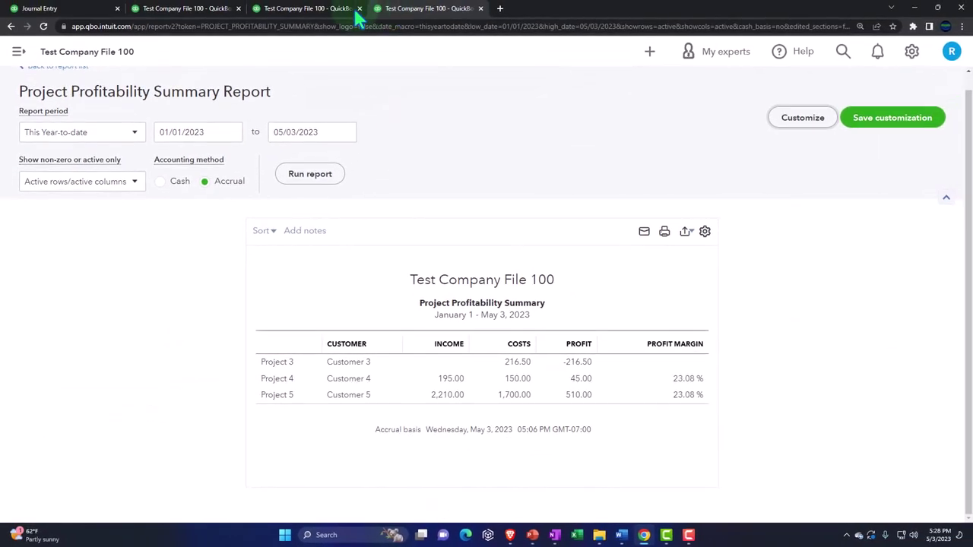
click(319, 9)
scroll(328, 300, down, 2)
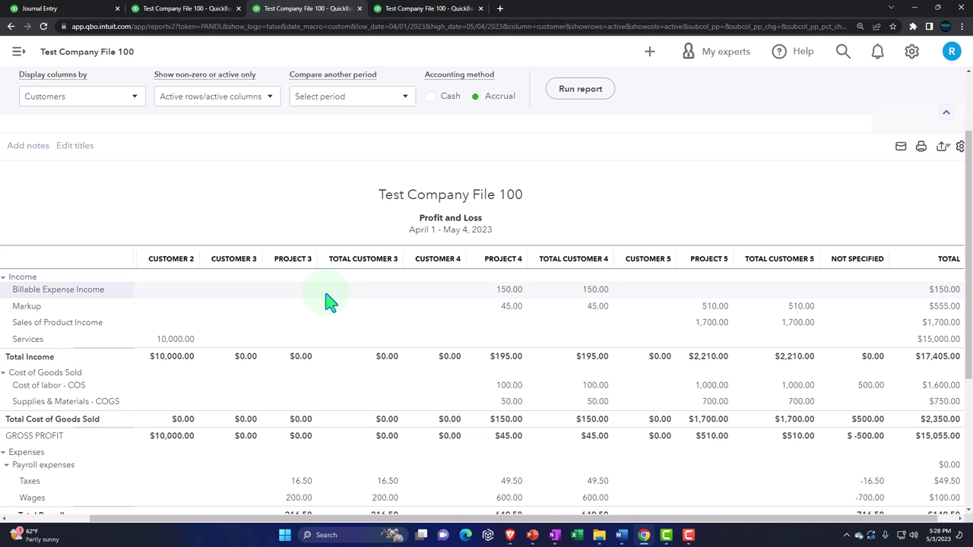
click(84, 9)
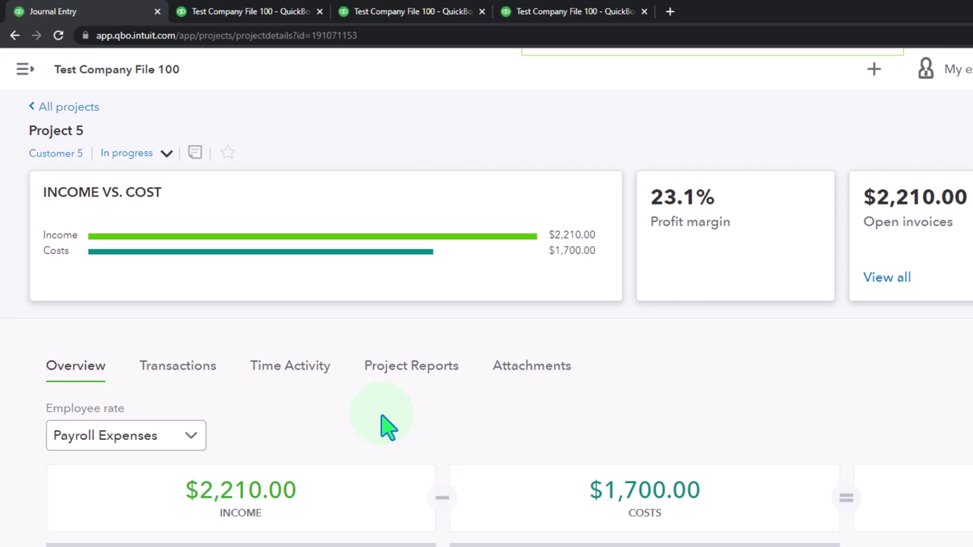
scroll(388, 427, down, 1)
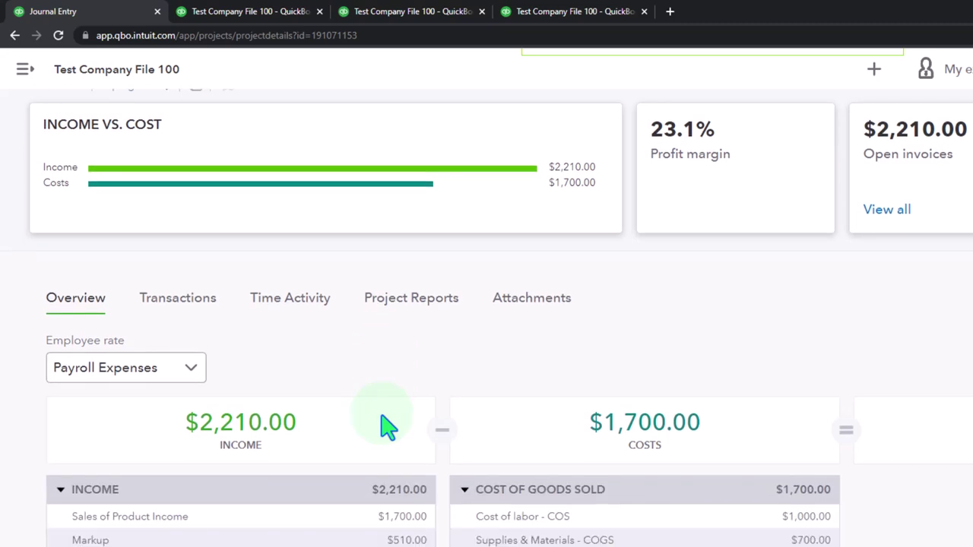